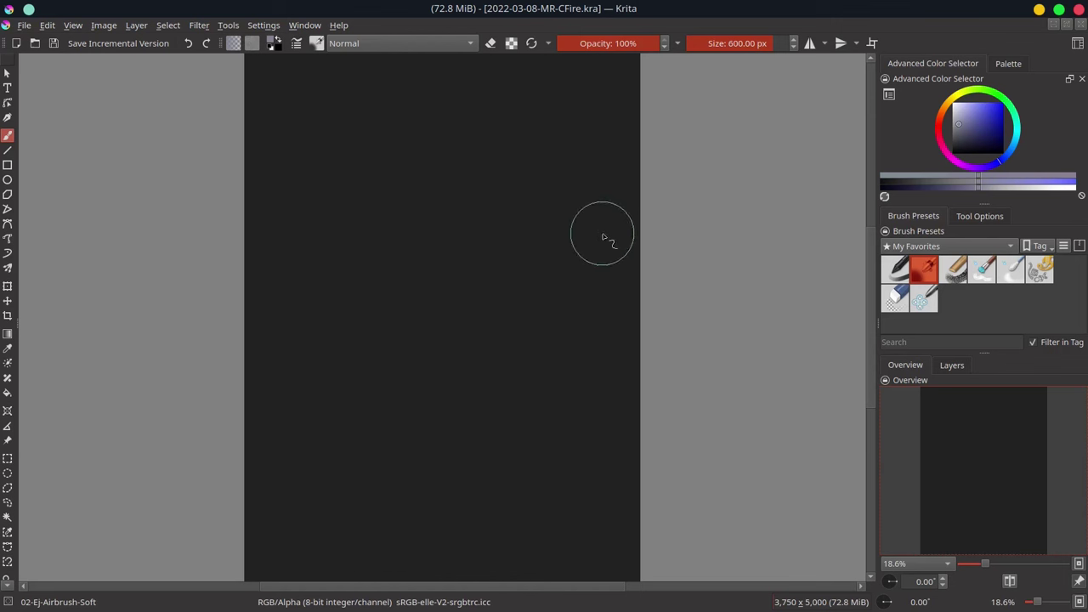
- Pick black as the painting colour and test a soft airbrush dab on the canvas
click(955, 370)
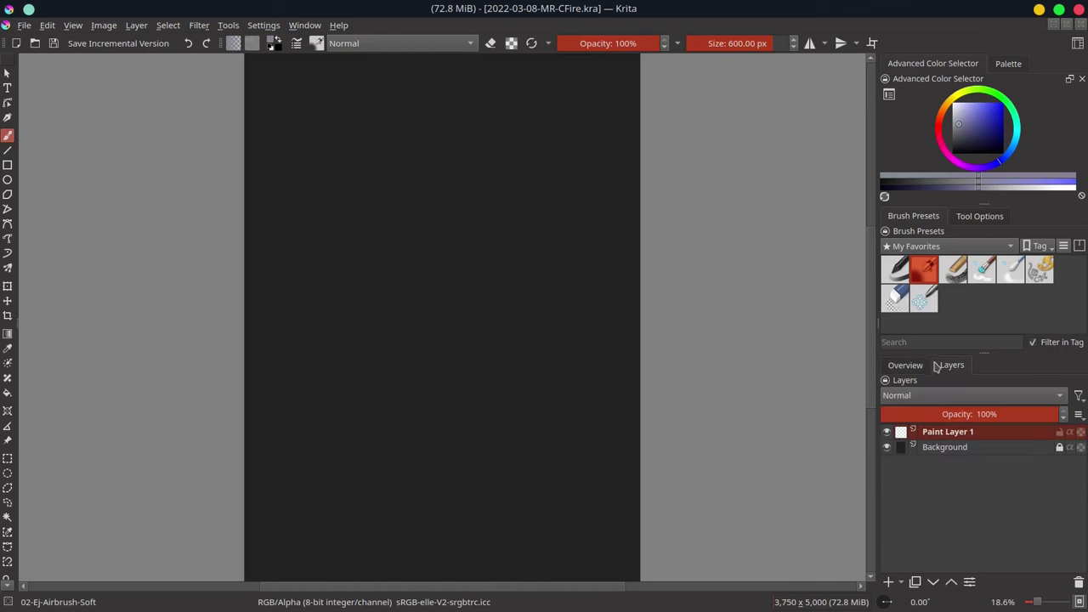
click(915, 369)
drag(964, 149, 922, 187)
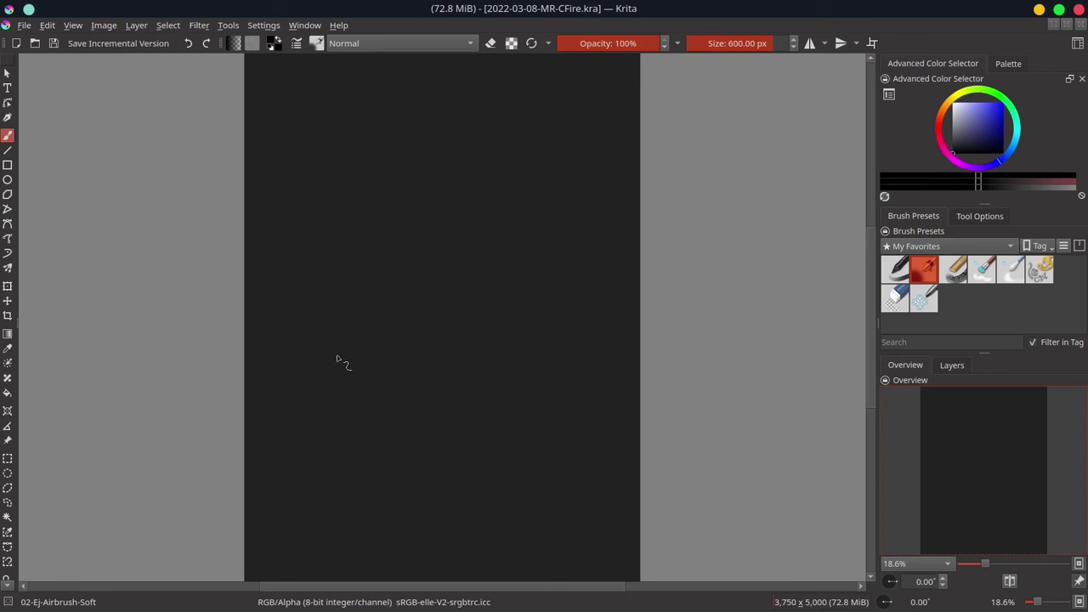
click(396, 300)
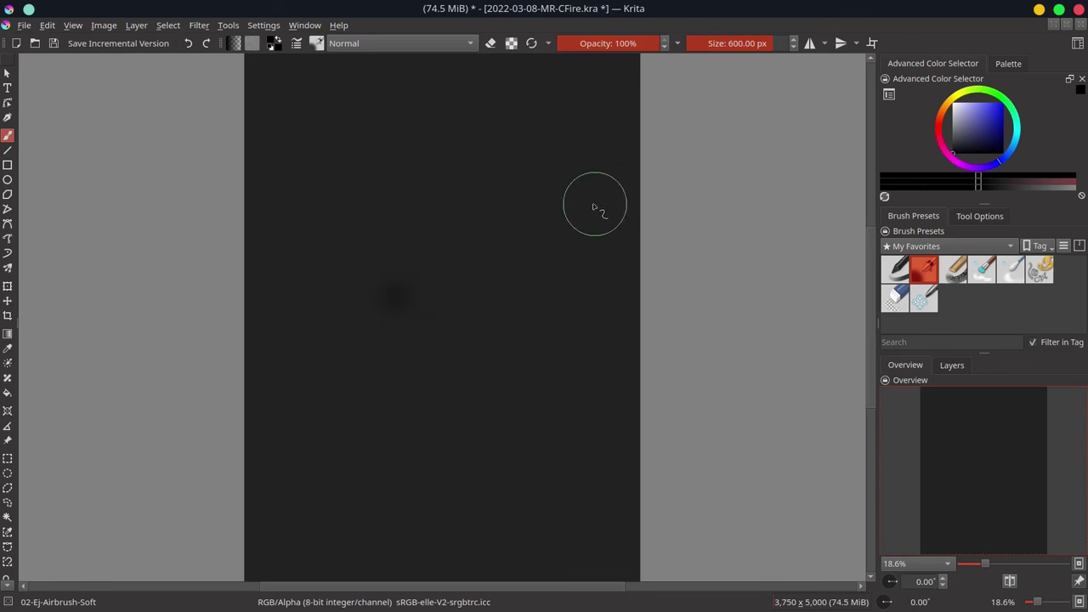
- Set the brush to about 48 px and erase the test dab with a 213 px round eraser
click(720, 43)
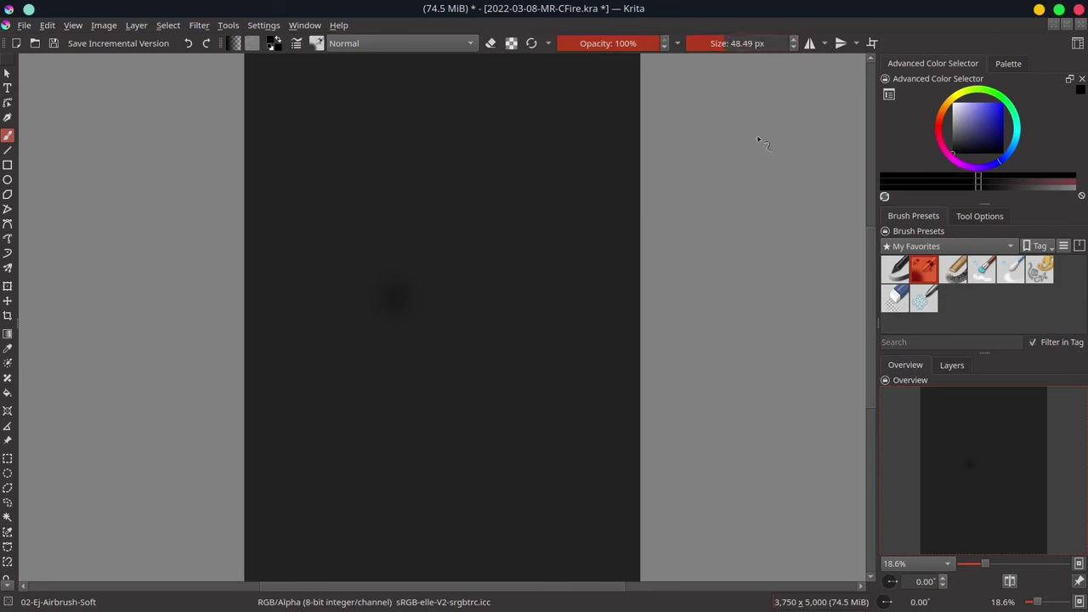
click(896, 296)
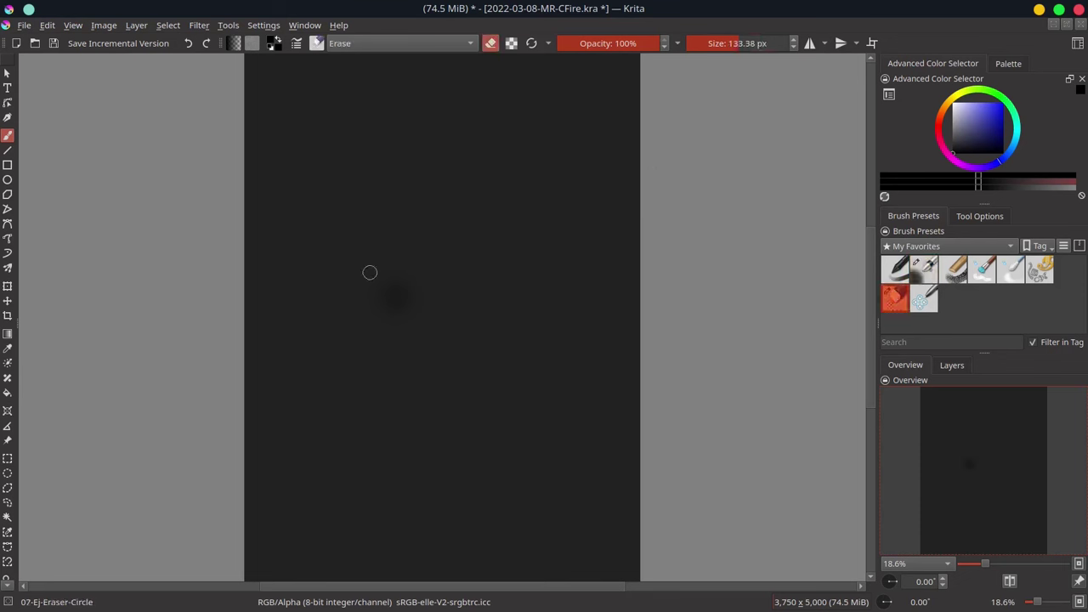
drag(387, 285, 413, 311)
- Sketch the horned head with the soft airbrush at about 41 px
click(927, 279)
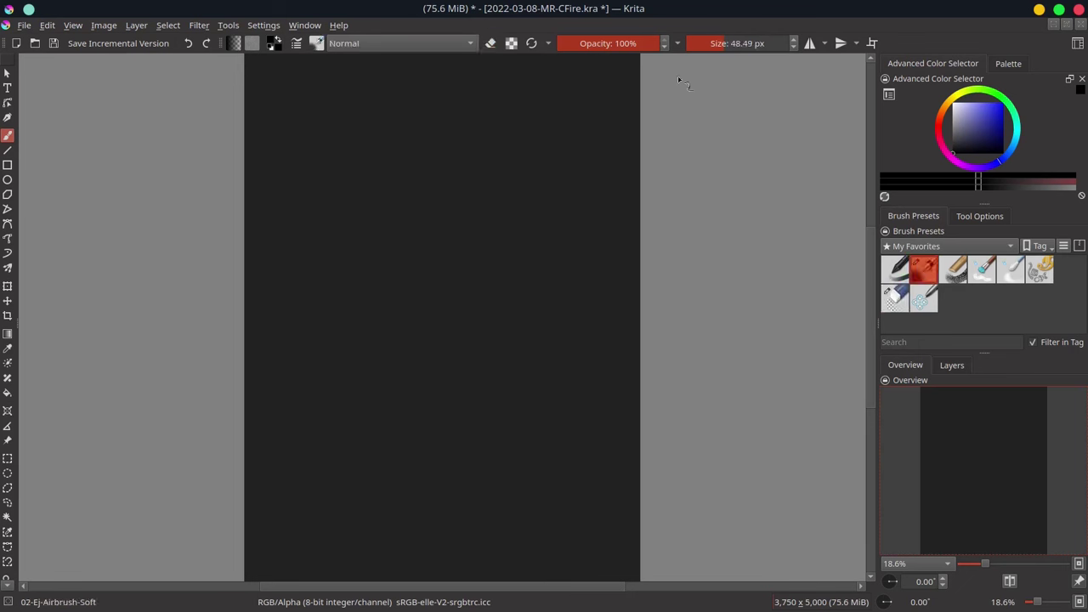
click(713, 42)
drag(416, 255, 425, 249)
mouse_move(369, 195)
mouse_down()
mouse_move(396, 217)
mouse_move(382, 173)
mouse_move(391, 228)
mouse_up()
mouse_move(371, 174)
mouse_down()
mouse_move(408, 235)
mouse_move(432, 250)
mouse_move(457, 220)
mouse_up()
mouse_move(395, 163)
mouse_down()
mouse_move(408, 170)
mouse_move(353, 113)
mouse_move(418, 174)
mouse_up()
drag(390, 209, 406, 222)
mouse_move(413, 183)
mouse_down()
mouse_move(421, 208)
mouse_move(341, 155)
mouse_up()
mouse_move(458, 235)
mouse_down()
mouse_move(476, 238)
mouse_move(458, 163)
mouse_up()
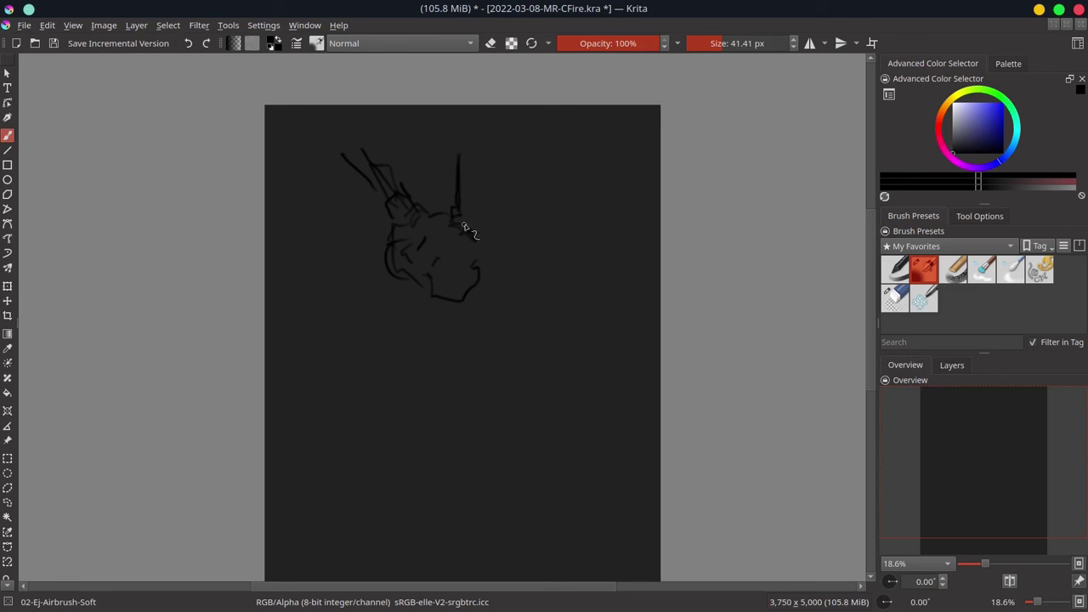
drag(463, 226, 478, 245)
- Sketch the neck, shoulders, chest strokes and faint right-side lines below the head
mouse_move(413, 281)
mouse_down()
mouse_move(408, 328)
mouse_move(464, 349)
mouse_move(441, 328)
mouse_move(434, 340)
mouse_up()
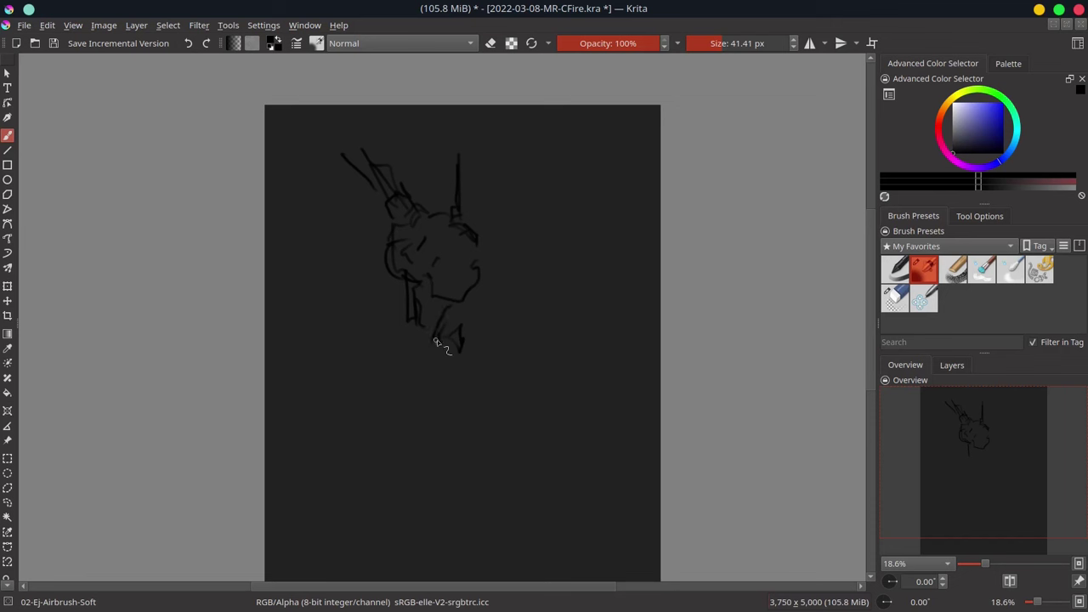
drag(482, 299, 460, 322)
drag(468, 272, 486, 255)
drag(451, 357, 468, 363)
drag(399, 331, 404, 374)
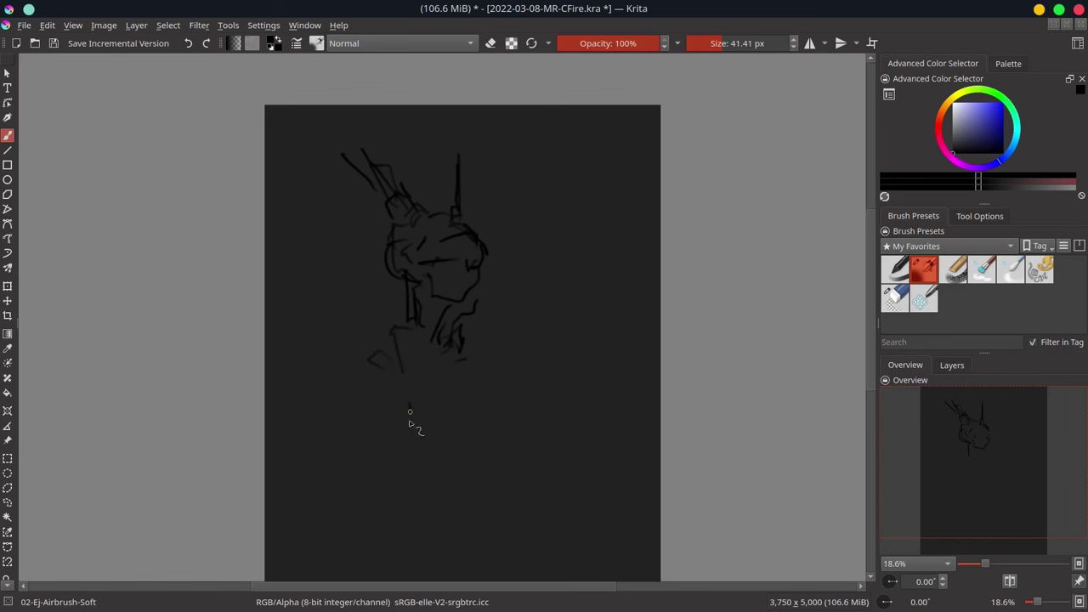
drag(410, 411, 482, 430)
drag(426, 401, 446, 400)
mouse_move(502, 362)
mouse_down()
mouse_move(497, 299)
mouse_move(530, 369)
mouse_move(517, 384)
mouse_up()
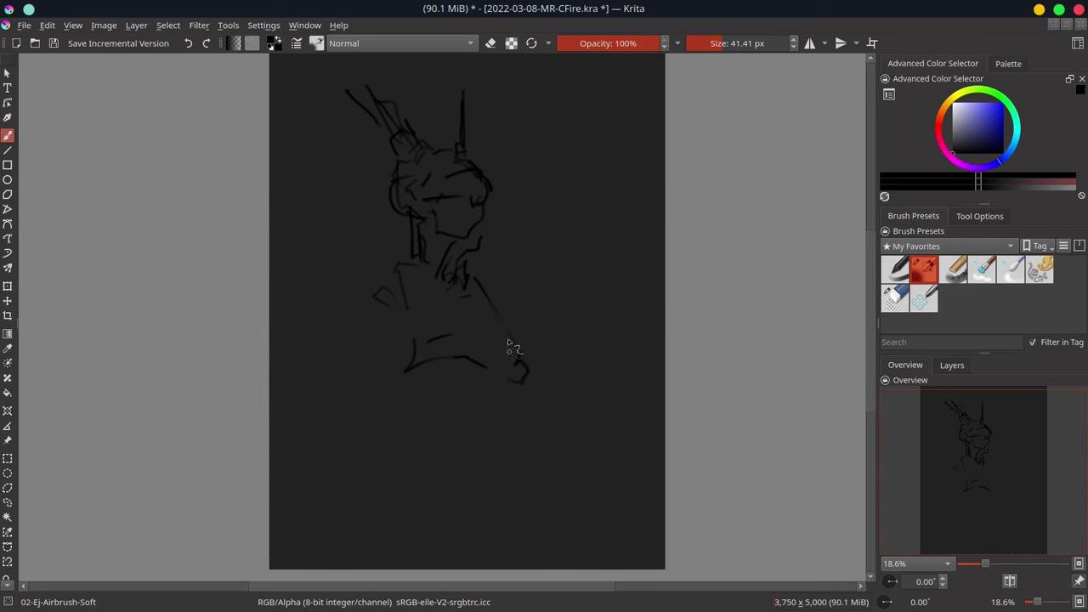
drag(482, 295, 492, 366)
drag(417, 304, 372, 299)
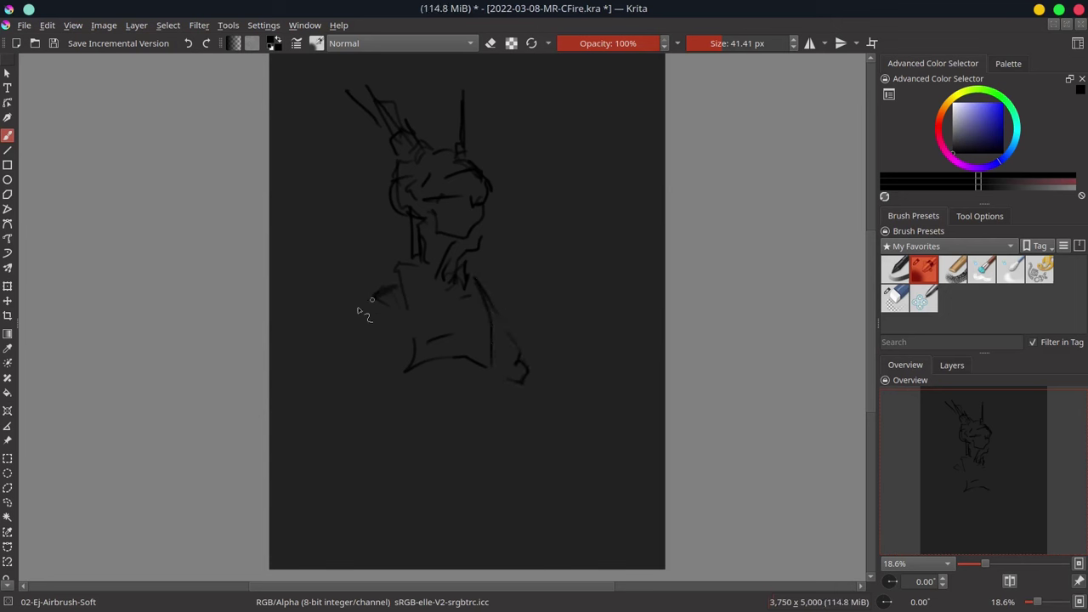
- Scale the sketch up with the Transform tool to fill more of the canvas
click(8, 286)
drag(528, 387, 619, 485)
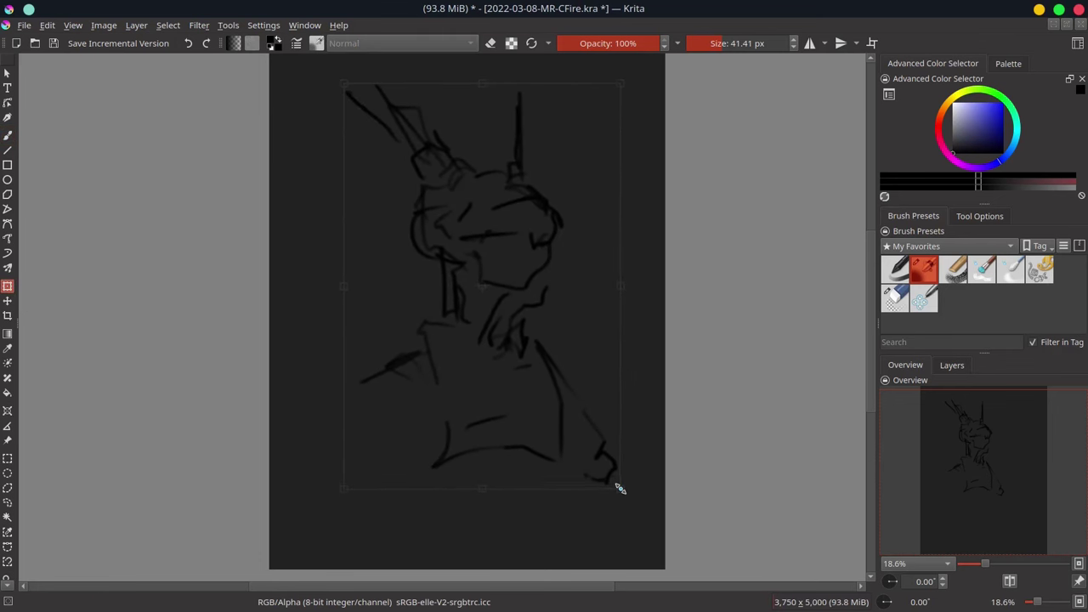
key(Return)
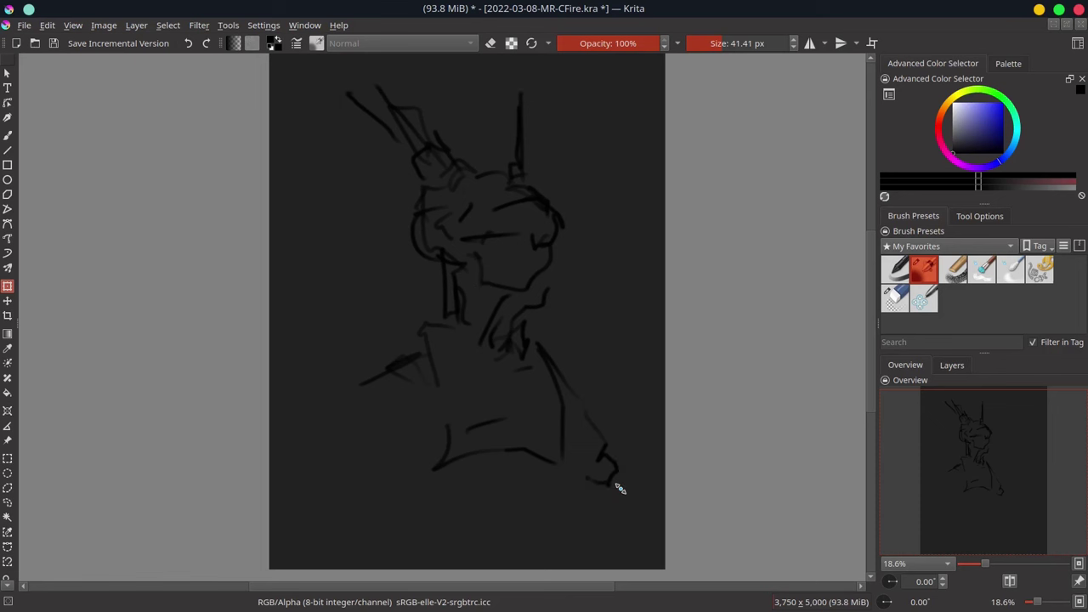
- Add shoulder, chest, torso diagonal, collar and lower-right drapery lines
key(b)
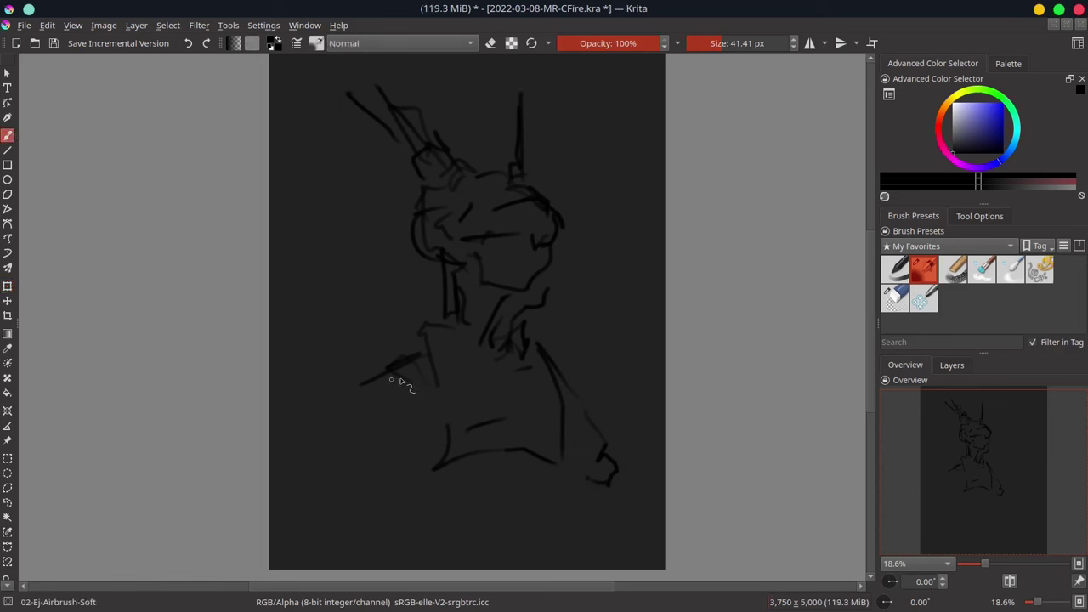
drag(348, 379, 418, 351)
drag(446, 384, 472, 416)
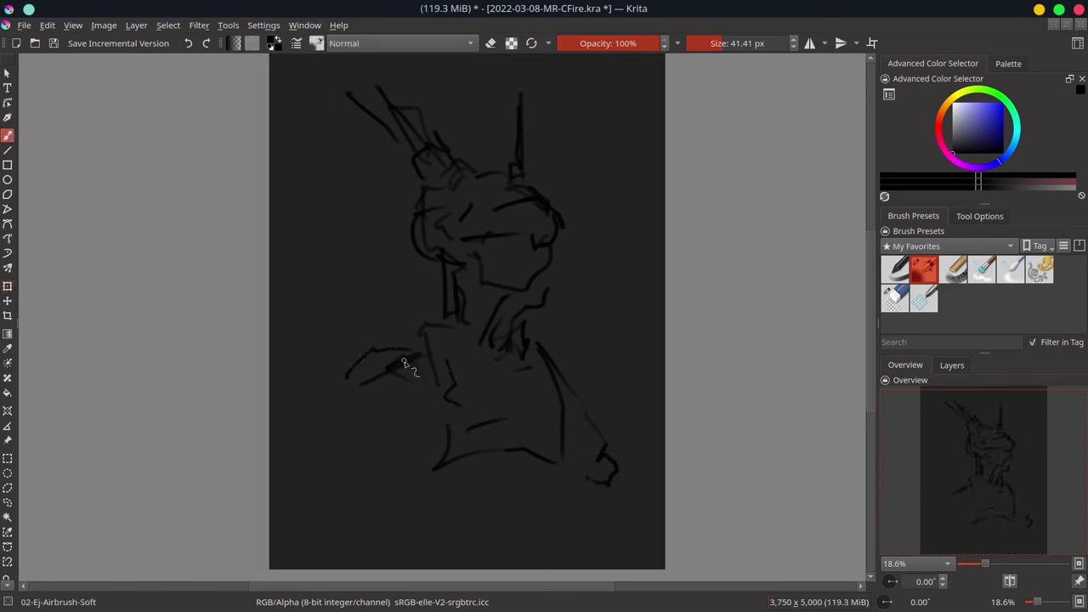
drag(404, 360, 423, 378)
drag(466, 400, 549, 492)
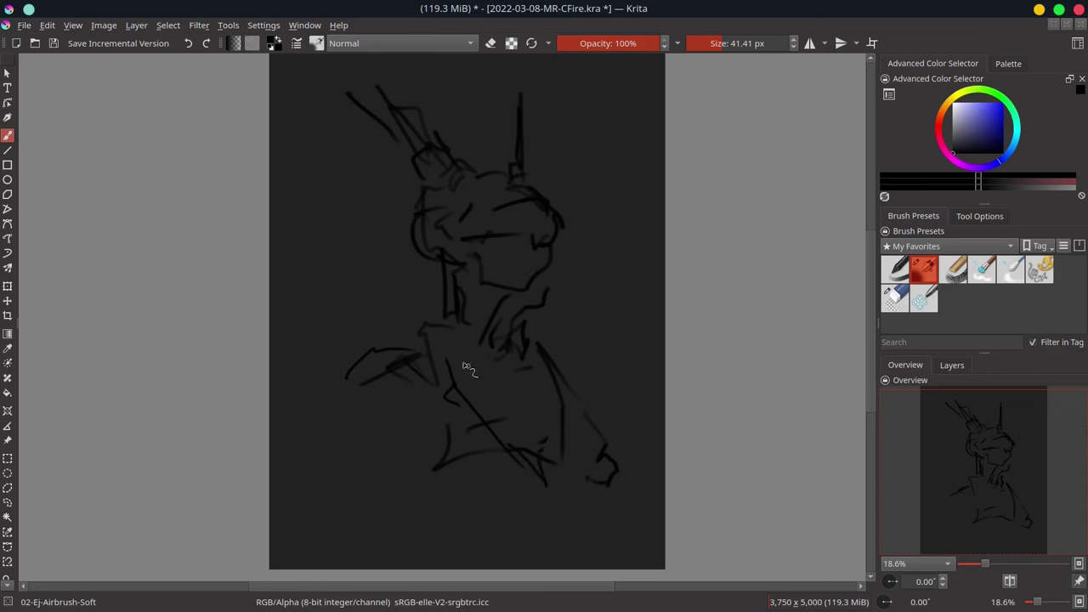
mouse_move(485, 365)
mouse_down()
mouse_move(546, 468)
mouse_move(554, 513)
mouse_up()
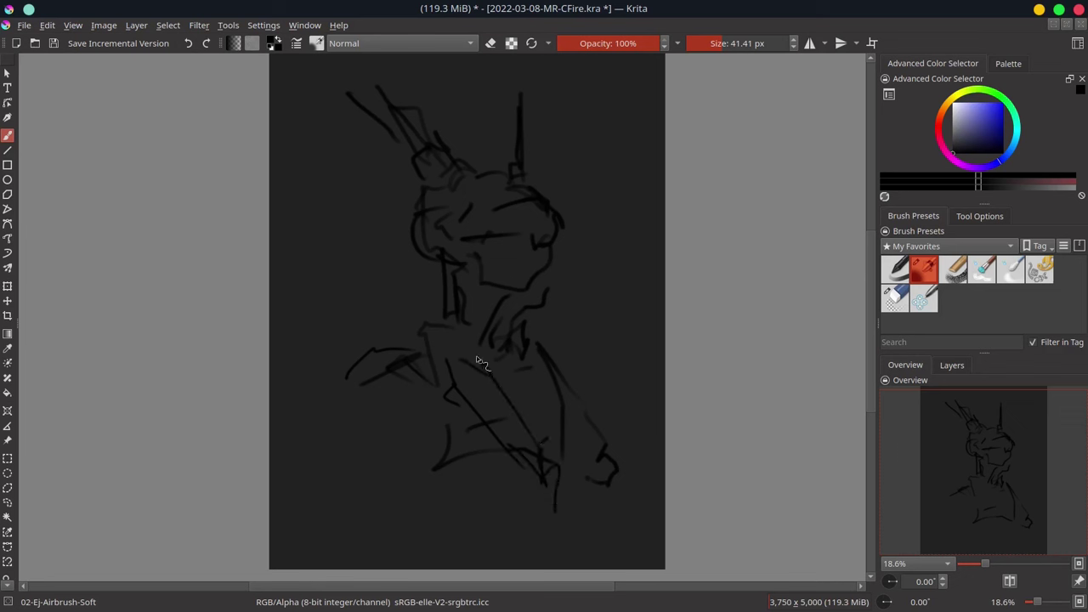
mouse_move(479, 361)
mouse_down()
mouse_move(406, 328)
mouse_move(451, 341)
mouse_up()
mouse_move(575, 432)
mouse_down()
mouse_move(570, 502)
mouse_move(551, 523)
mouse_up()
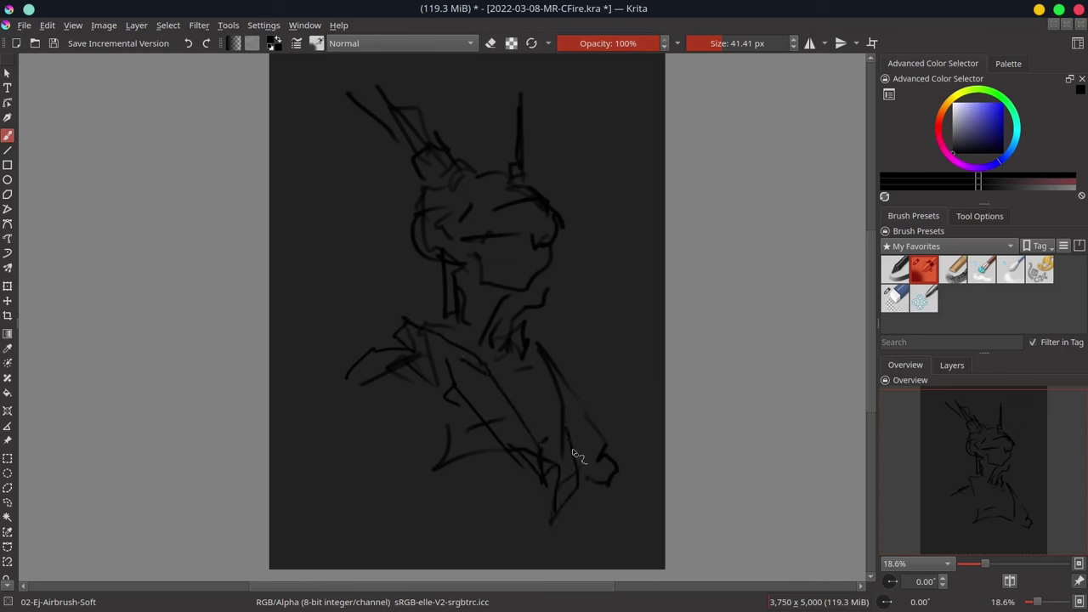
drag(579, 481, 581, 423)
- Sketch the left arm, lower torso and a long line down from the hand, then save
mouse_move(381, 372)
mouse_down()
mouse_move(351, 393)
mouse_move(413, 368)
mouse_up()
mouse_move(422, 446)
mouse_down()
mouse_move(389, 478)
mouse_move(433, 466)
mouse_move(378, 508)
mouse_up()
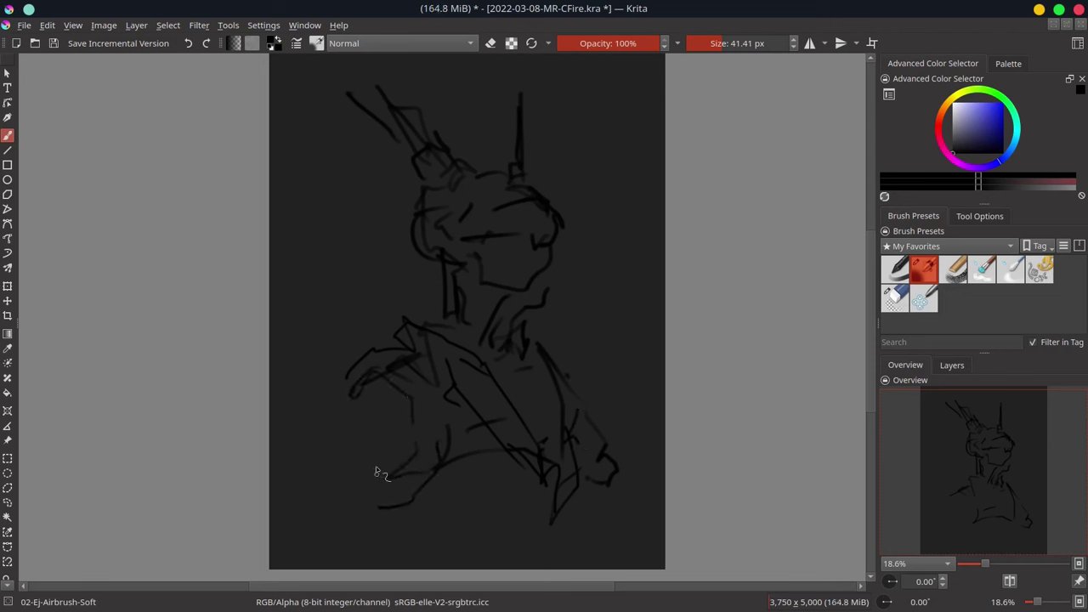
drag(350, 383, 326, 485)
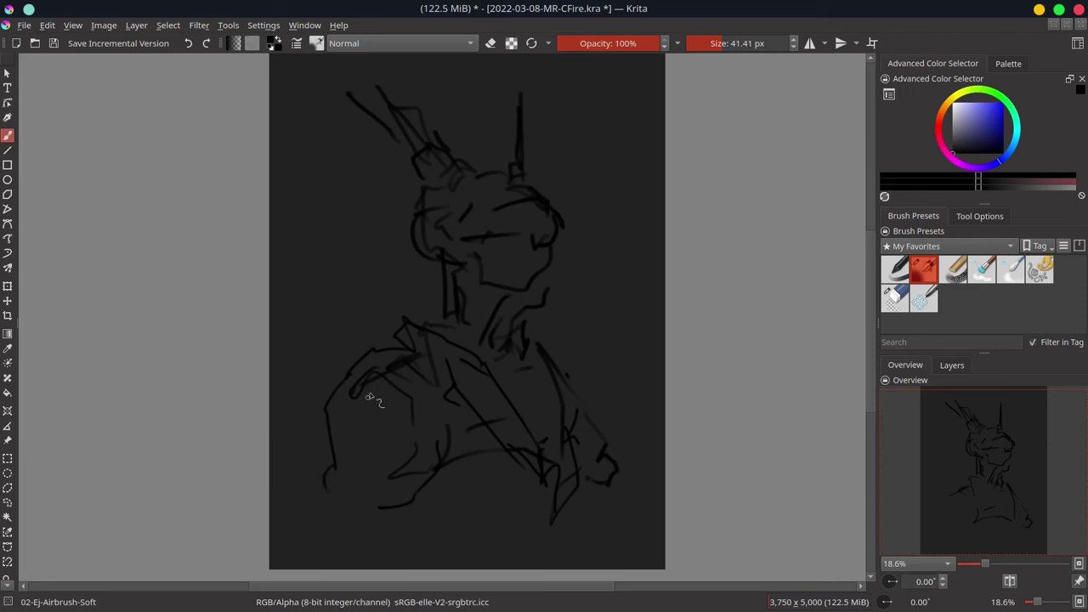
drag(369, 396, 404, 365)
key(ctrl+s)
- Define the face and right side of the head, then save 2022-03-08-MR-CFire.kra again
mouse_move(516, 255)
mouse_down()
mouse_move(555, 252)
mouse_move(529, 277)
mouse_up()
drag(532, 281, 561, 280)
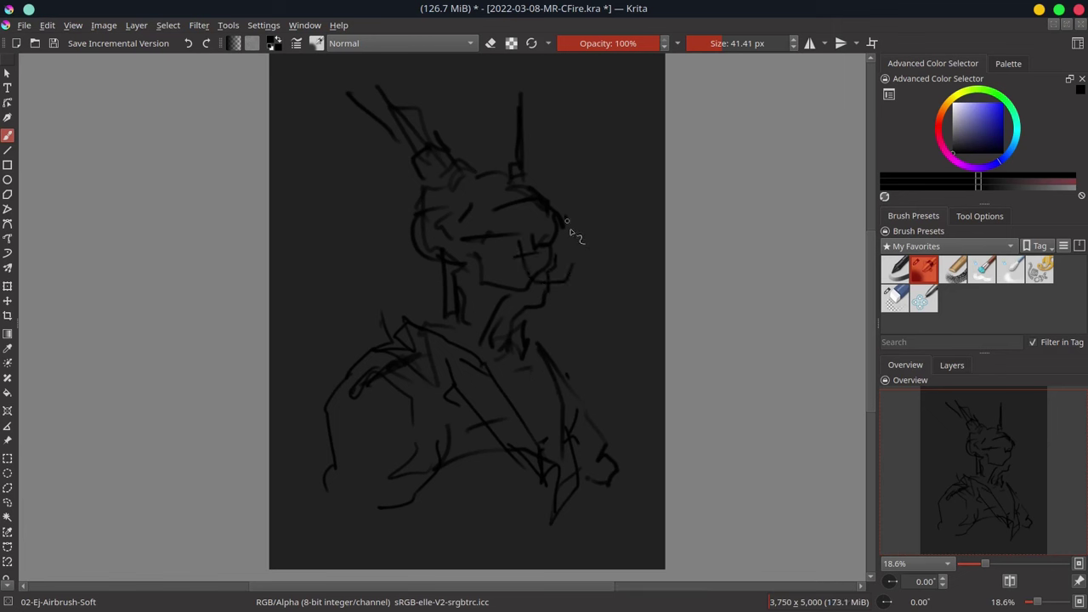
mouse_move(567, 221)
mouse_down()
mouse_move(554, 190)
mouse_move(526, 173)
mouse_move(538, 103)
mouse_up()
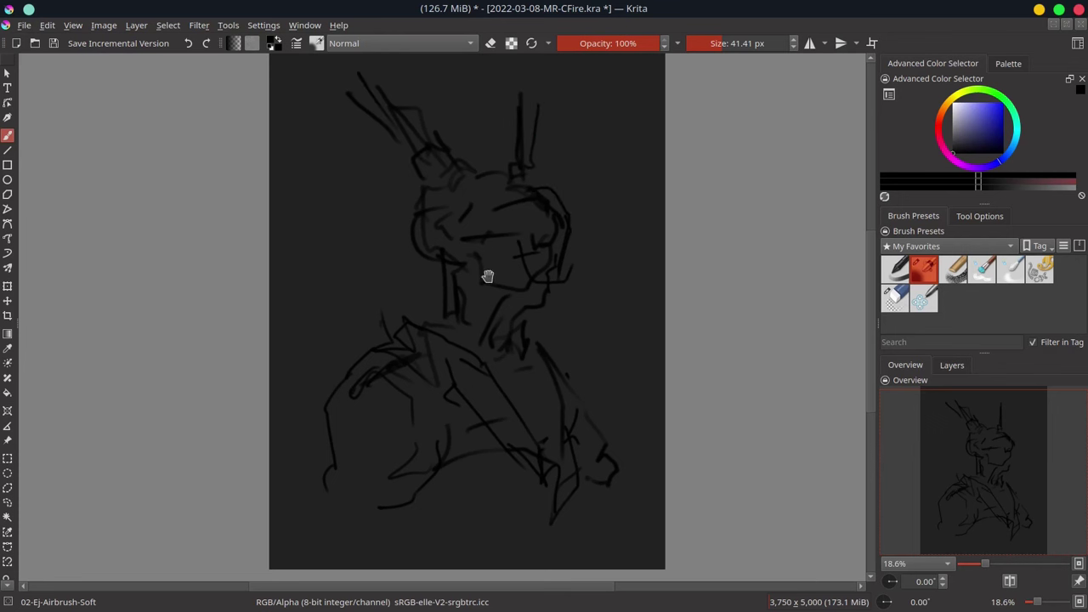
scroll(518, 333, down, 2)
key(ctrl+s)
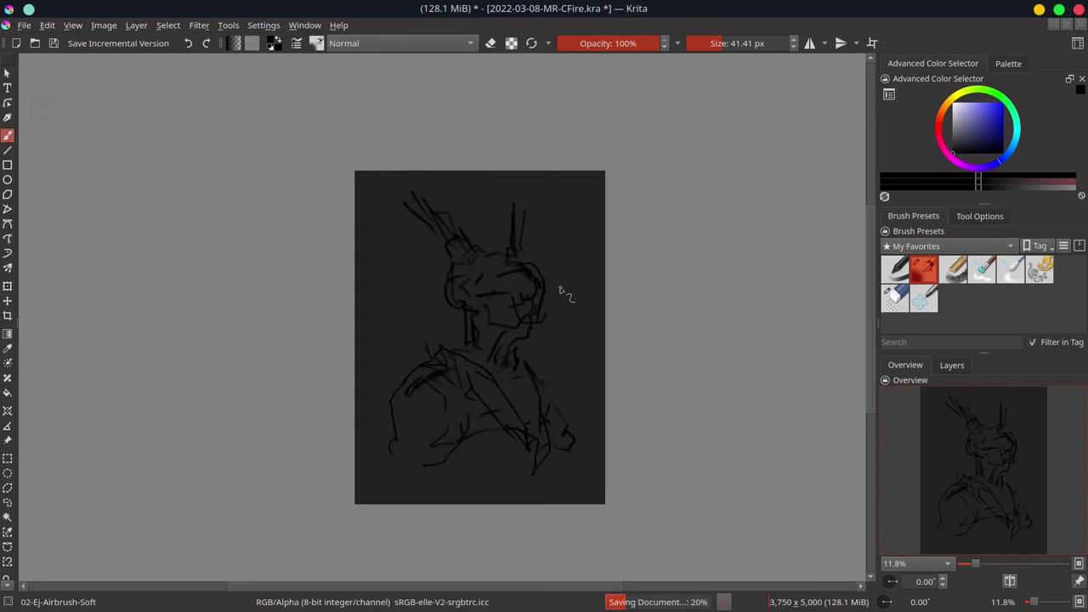
- Duplicate and hide the sketch layer, select the Background layer and a hue-varying shapes brush
click(952, 365)
right_click(969, 435)
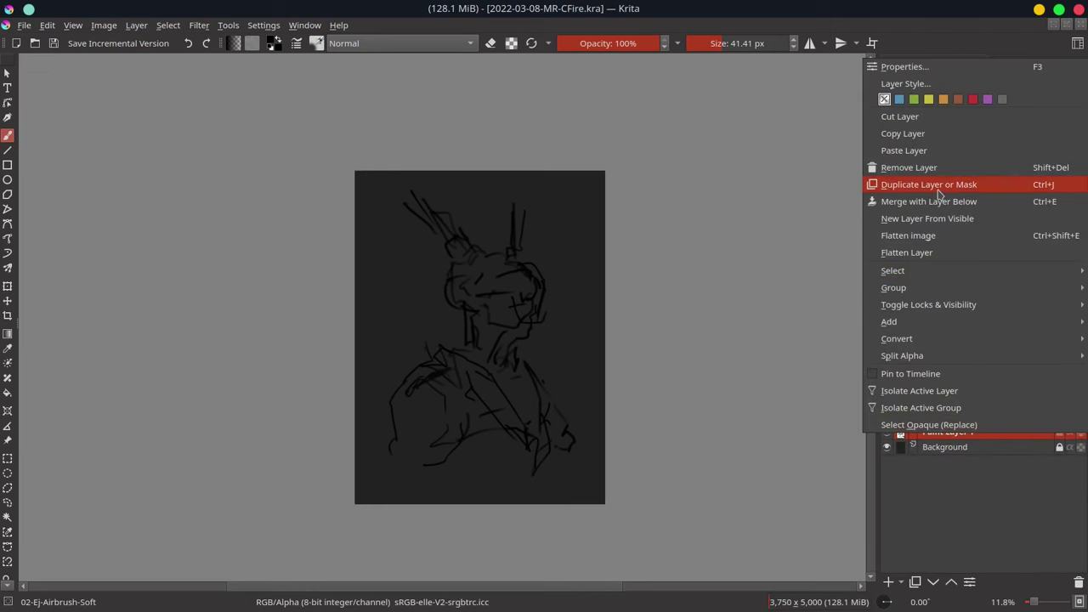
click(935, 185)
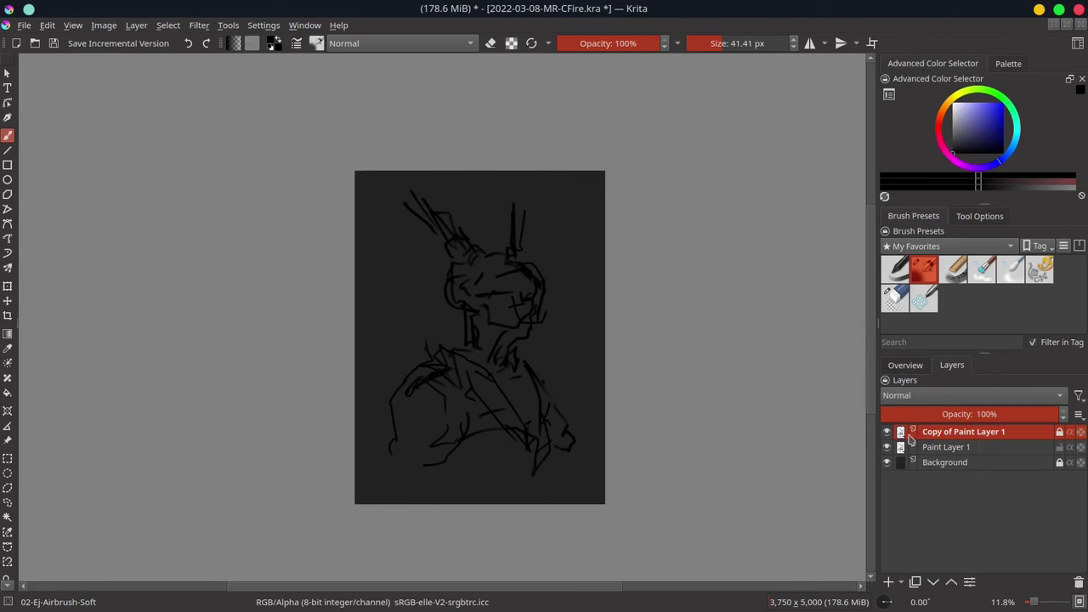
click(887, 432)
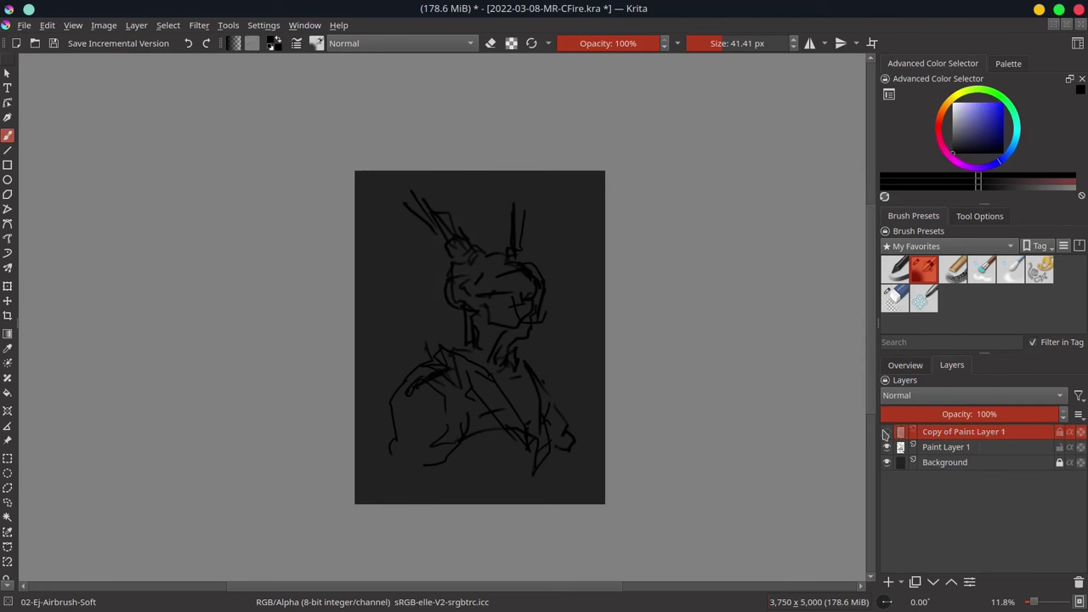
click(1025, 464)
click(1040, 272)
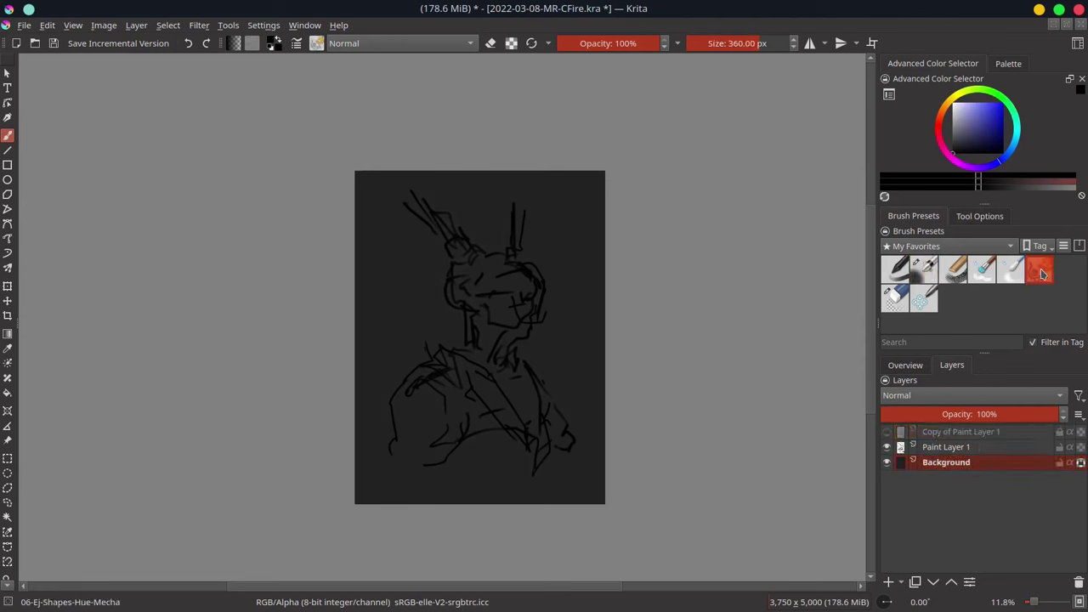
click(907, 365)
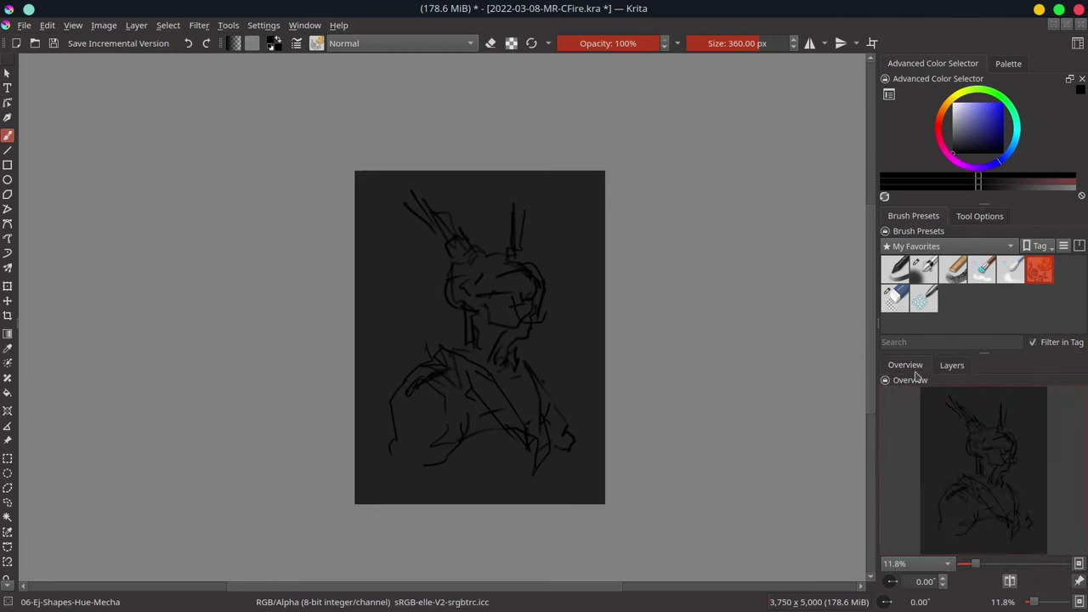
- Mirror the view horizontally, save, and pick light-blue Color 5 from the 02_MT-8-Brown-06 palette
click(1009, 582)
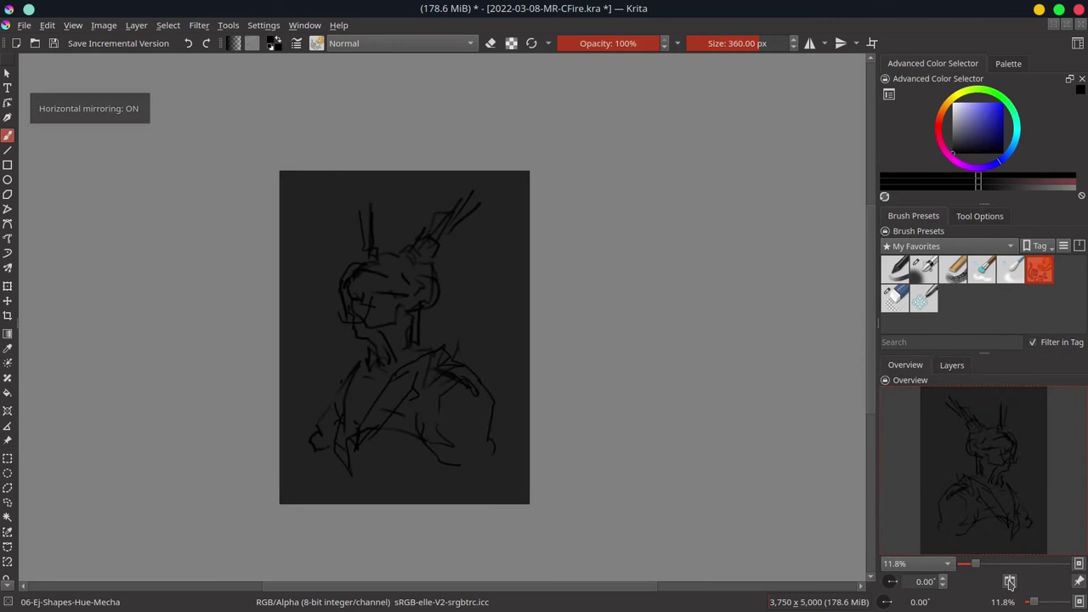
click(1010, 64)
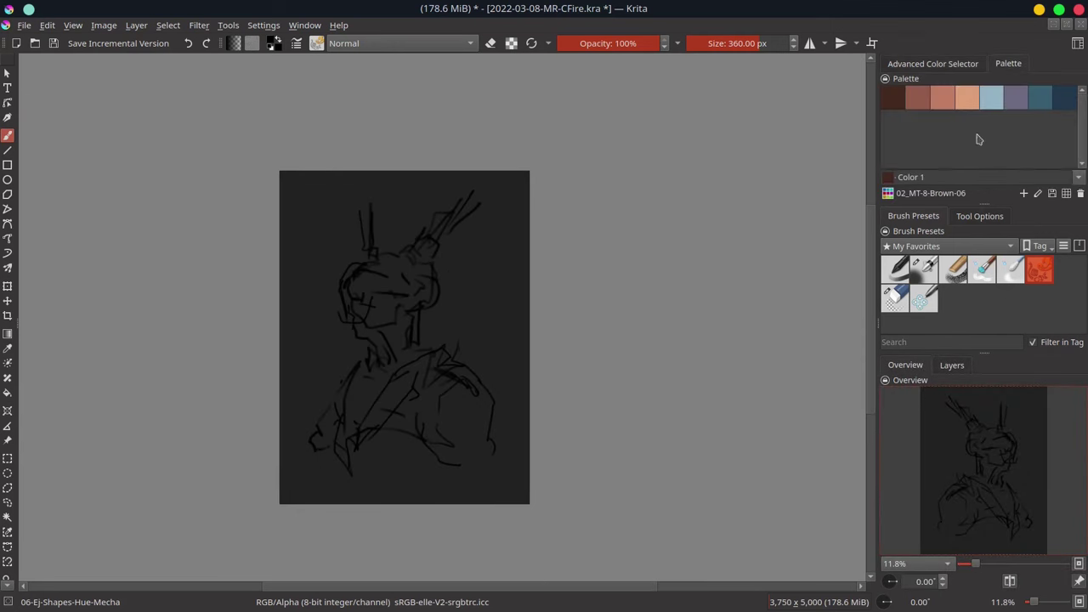
click(890, 194)
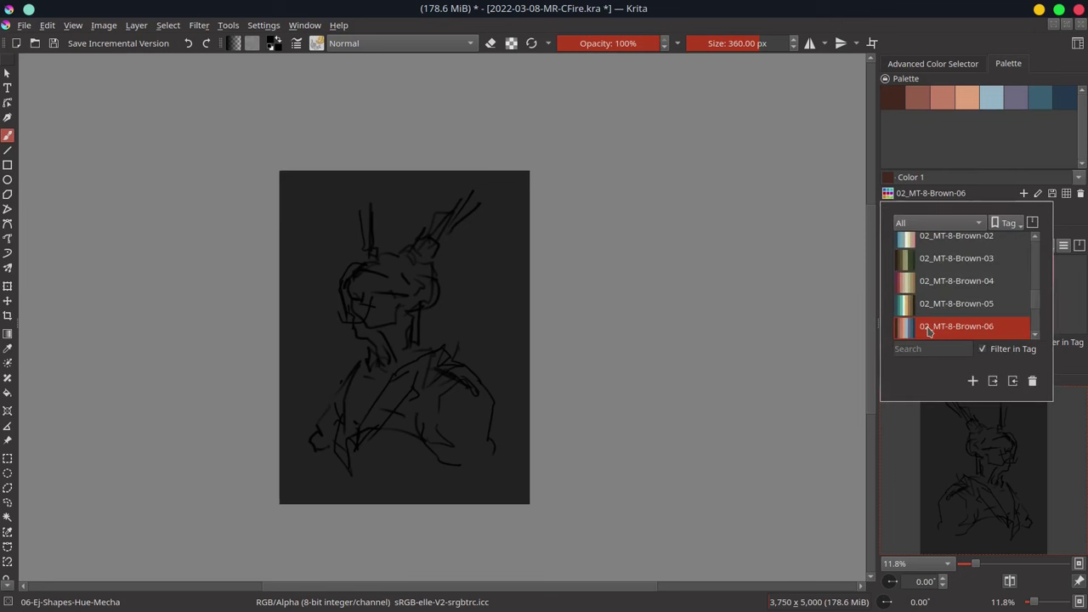
mouse_move(956, 327)
click(53, 45)
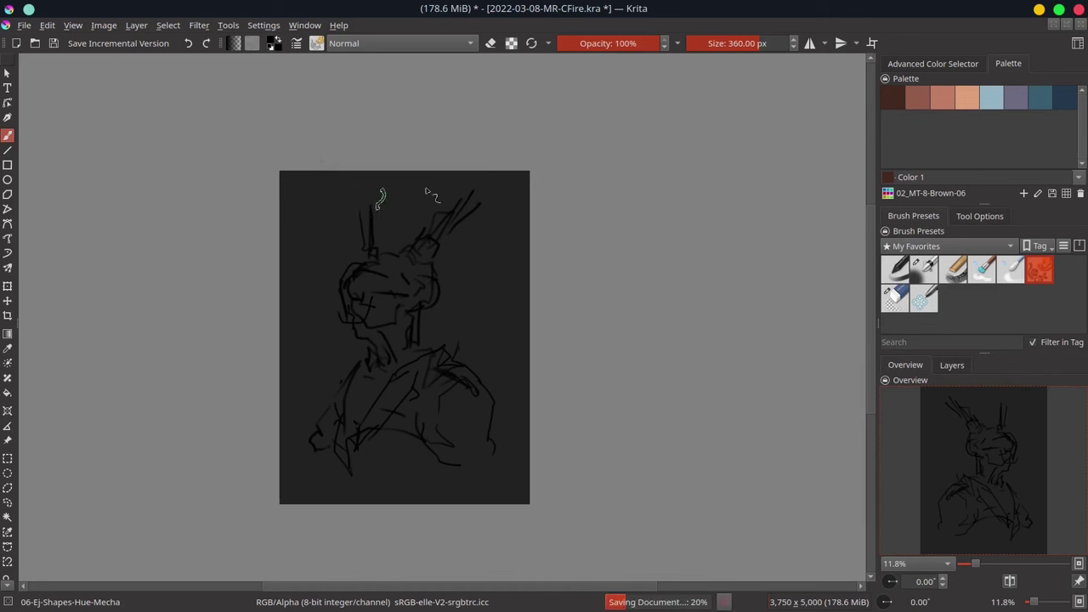
click(992, 100)
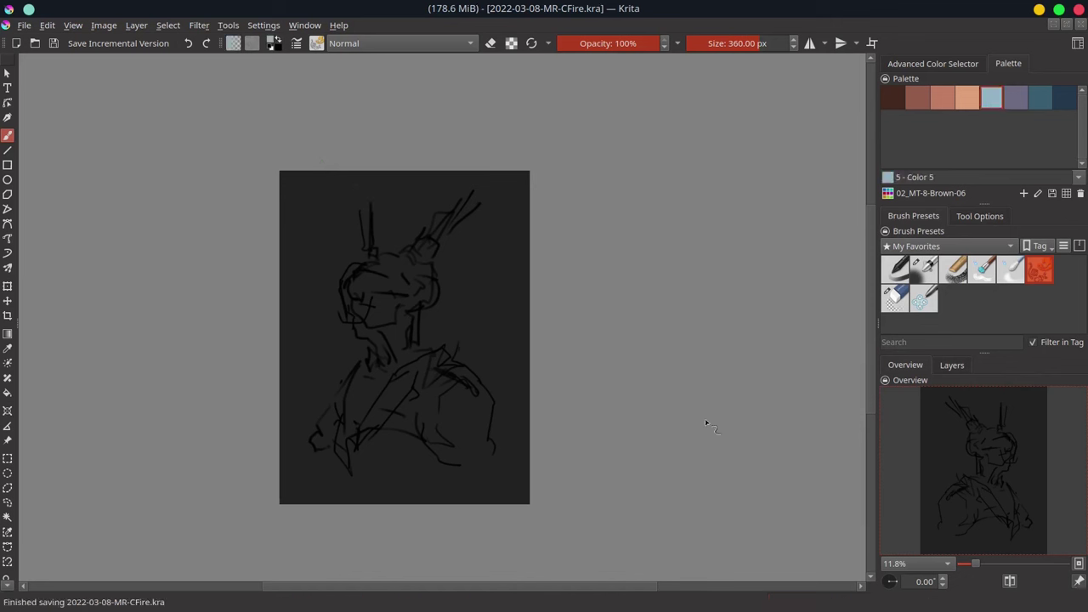
- Enlarge the brush and paint light-blue textured strokes across the chest and the figure's sides
mouse_move(438, 311)
mouse_down()
mouse_move(461, 328)
mouse_move(446, 325)
mouse_up()
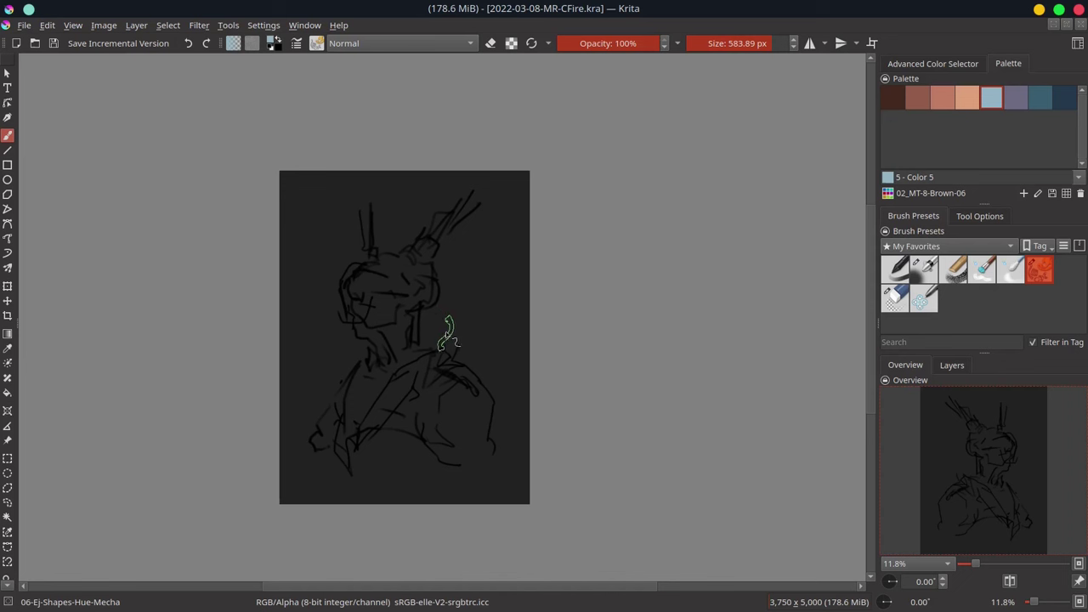
drag(401, 352, 367, 424)
drag(423, 340, 476, 308)
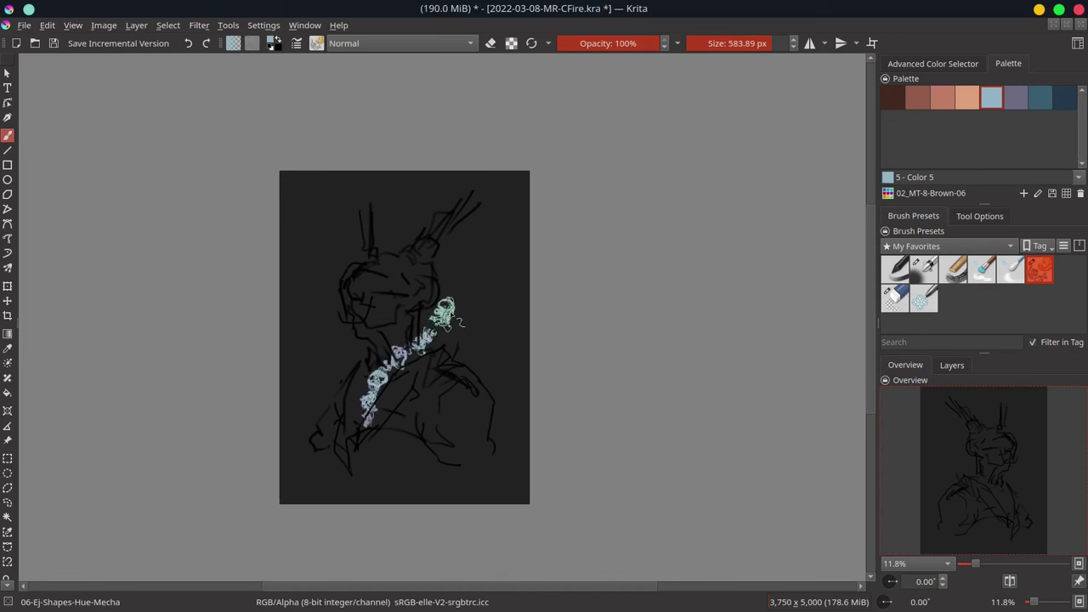
drag(435, 455, 444, 466)
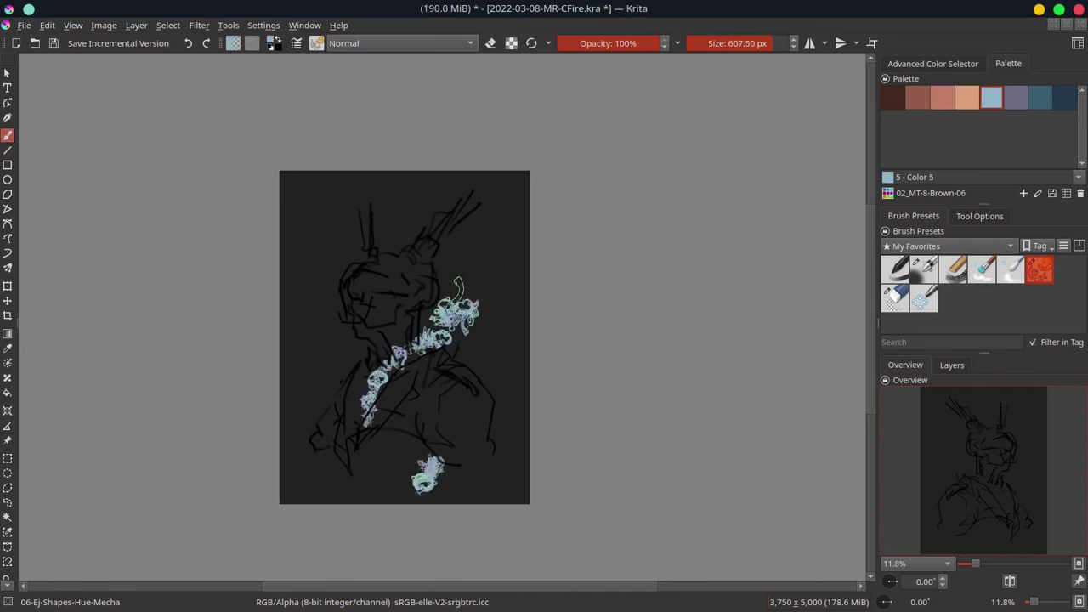
drag(460, 319, 498, 366)
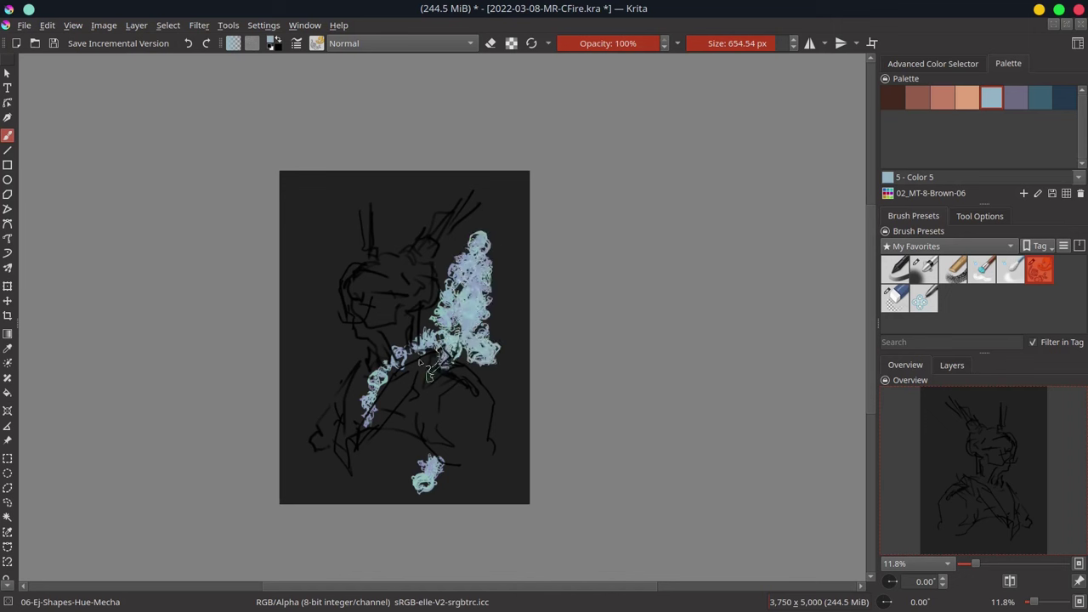
mouse_move(344, 387)
mouse_down()
mouse_move(308, 350)
mouse_move(365, 358)
mouse_move(404, 298)
mouse_up()
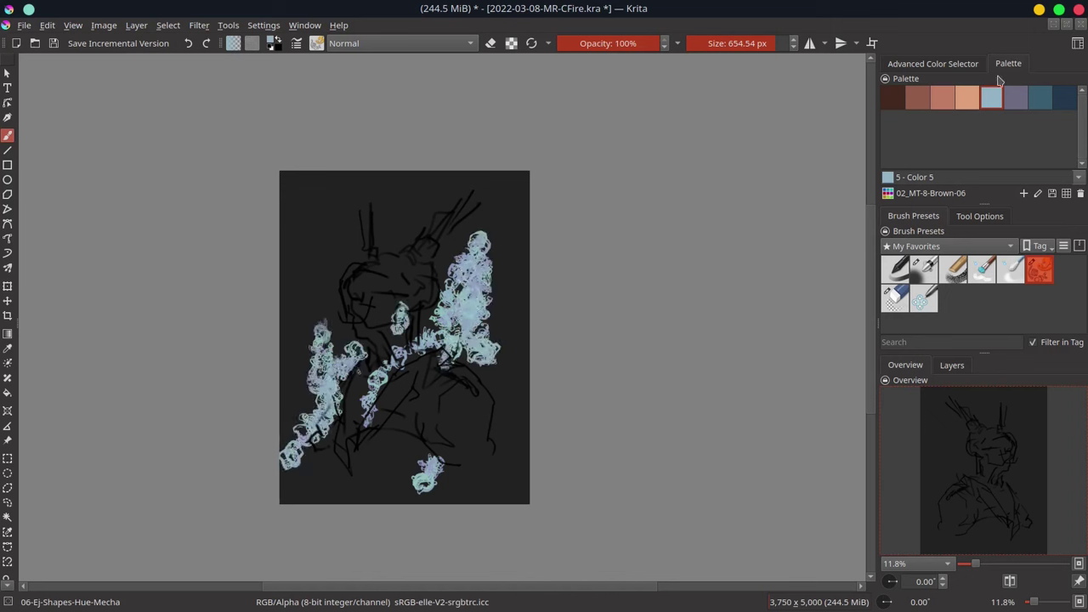
- Add grey-purple texture on both sides and dark navy along the top and edges
click(1016, 97)
mouse_move(342, 231)
mouse_down()
mouse_move(340, 327)
mouse_move(302, 349)
mouse_move(294, 379)
mouse_move(327, 247)
mouse_move(383, 228)
mouse_move(438, 182)
mouse_move(466, 246)
mouse_move(451, 281)
mouse_up()
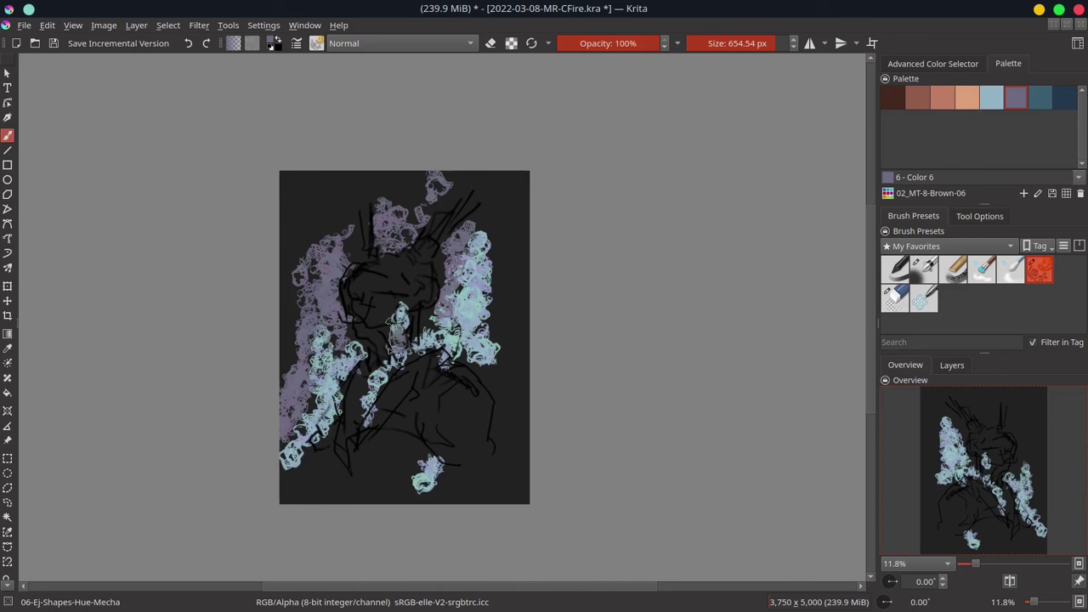
drag(481, 243, 487, 374)
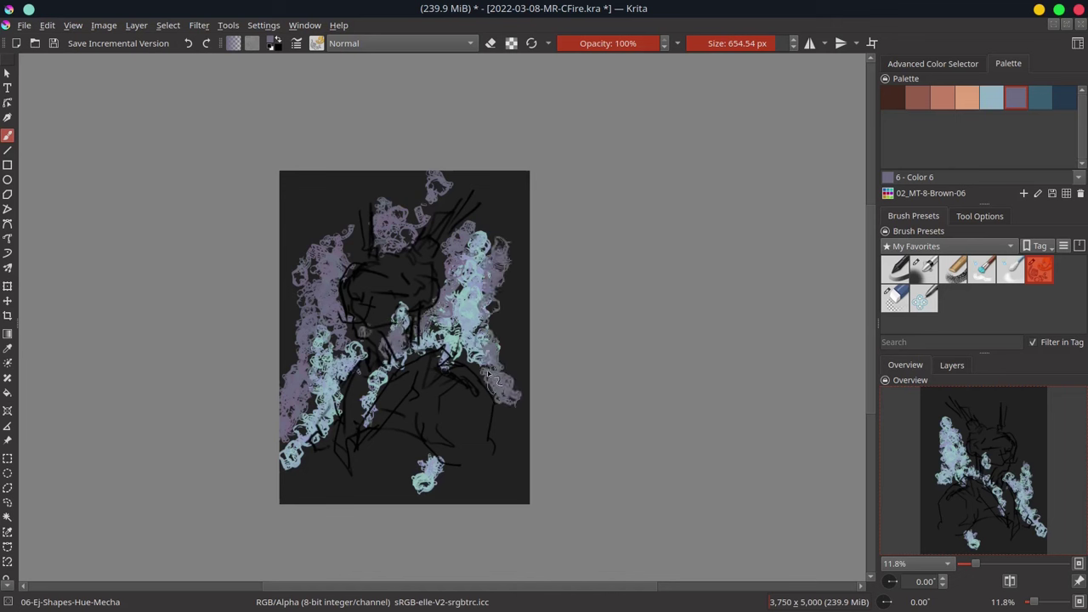
click(1064, 98)
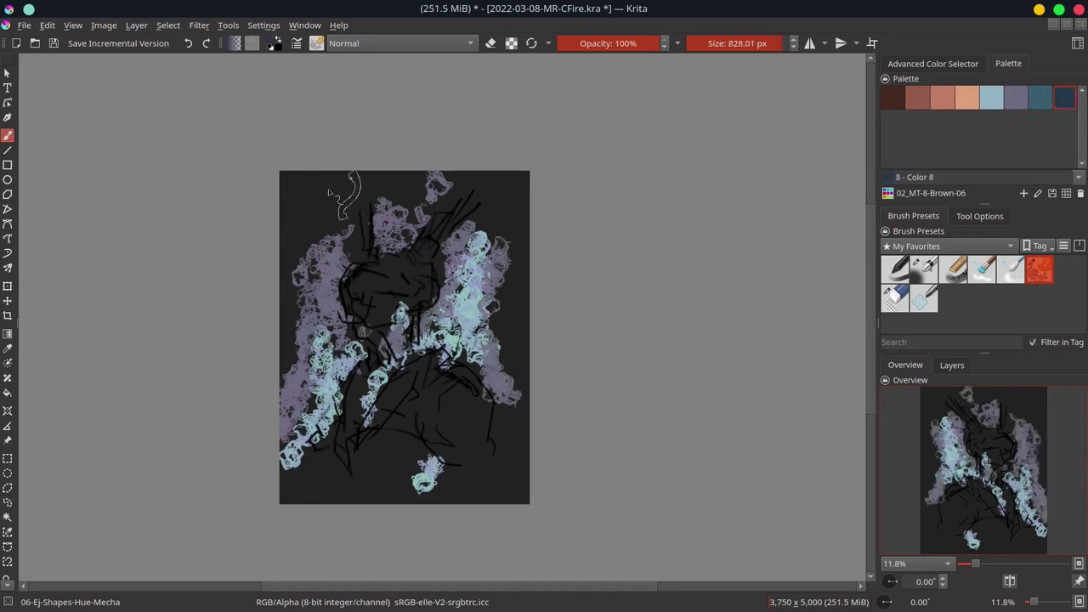
mouse_move(289, 183)
mouse_down()
mouse_move(347, 247)
mouse_move(296, 316)
mouse_up()
drag(305, 308, 289, 366)
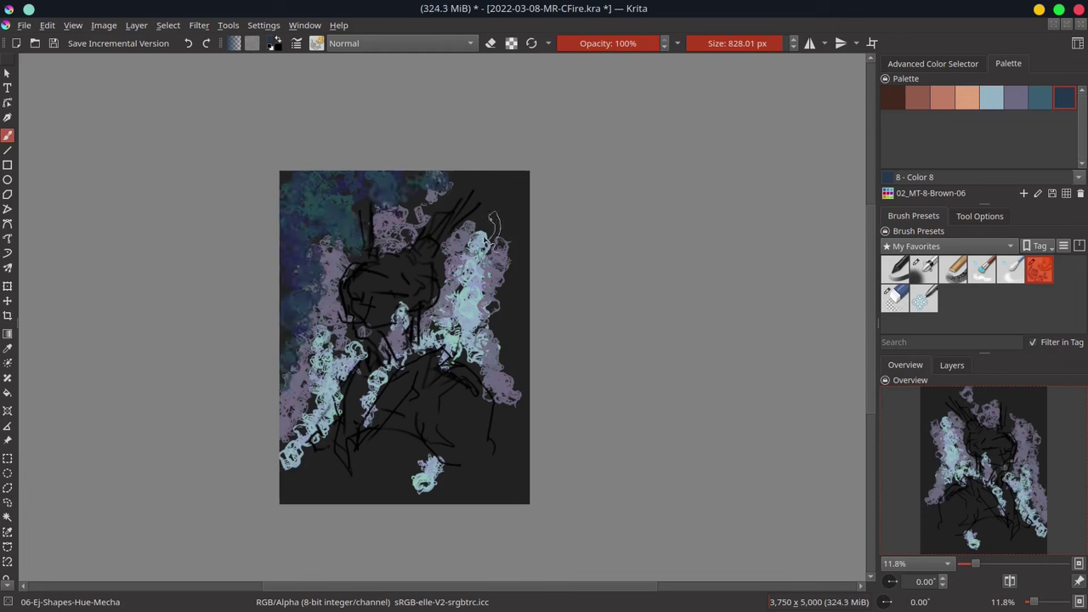
mouse_move(485, 217)
mouse_down()
mouse_move(502, 322)
mouse_move(510, 228)
mouse_up()
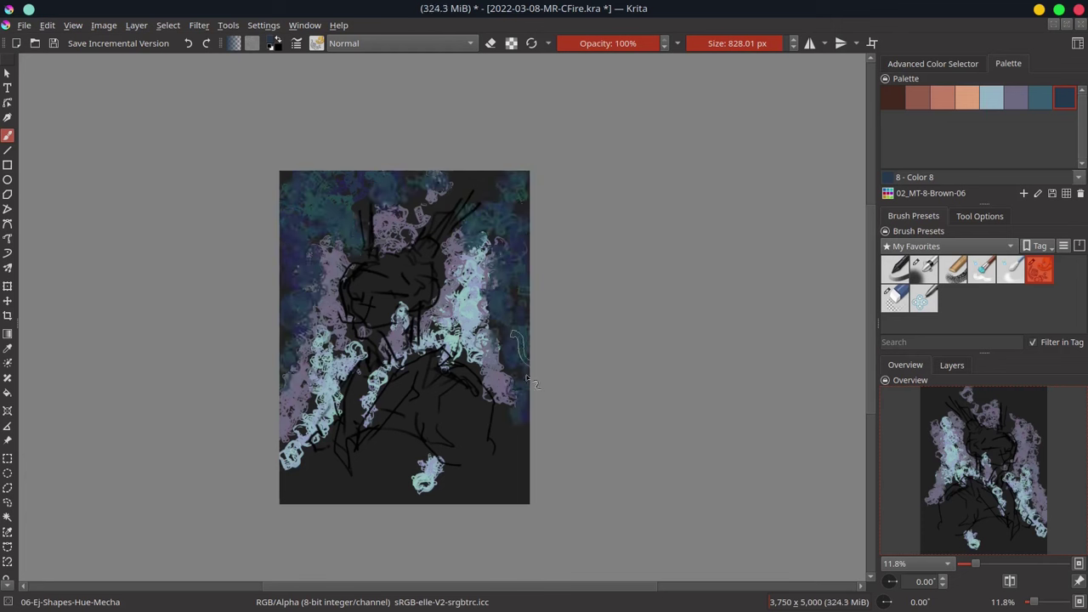
- Paint dark brown Color 1 over the figure's head and lower torso with a smaller brush
click(893, 96)
mouse_move(387, 276)
mouse_down()
mouse_move(405, 308)
mouse_move(432, 234)
mouse_move(413, 266)
mouse_move(430, 289)
mouse_move(476, 242)
mouse_move(406, 278)
mouse_up()
key(bracketleft)
key(bracketleft)
key(bracketleft)
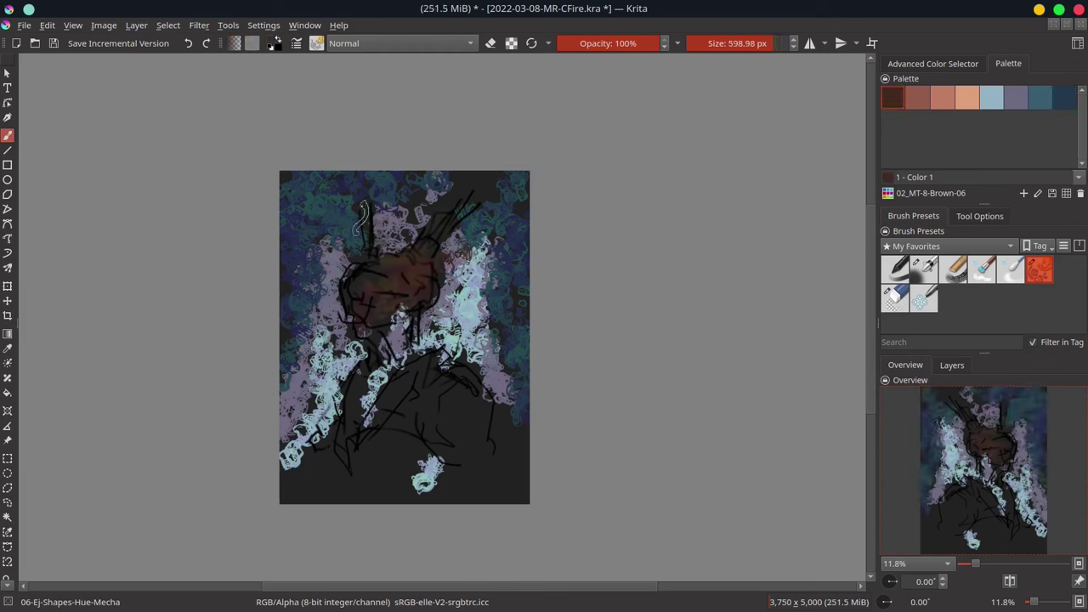
mouse_move(374, 384)
mouse_down()
mouse_move(353, 429)
mouse_move(421, 387)
mouse_move(434, 340)
mouse_move(490, 418)
mouse_move(450, 451)
mouse_move(480, 453)
mouse_move(472, 476)
mouse_up()
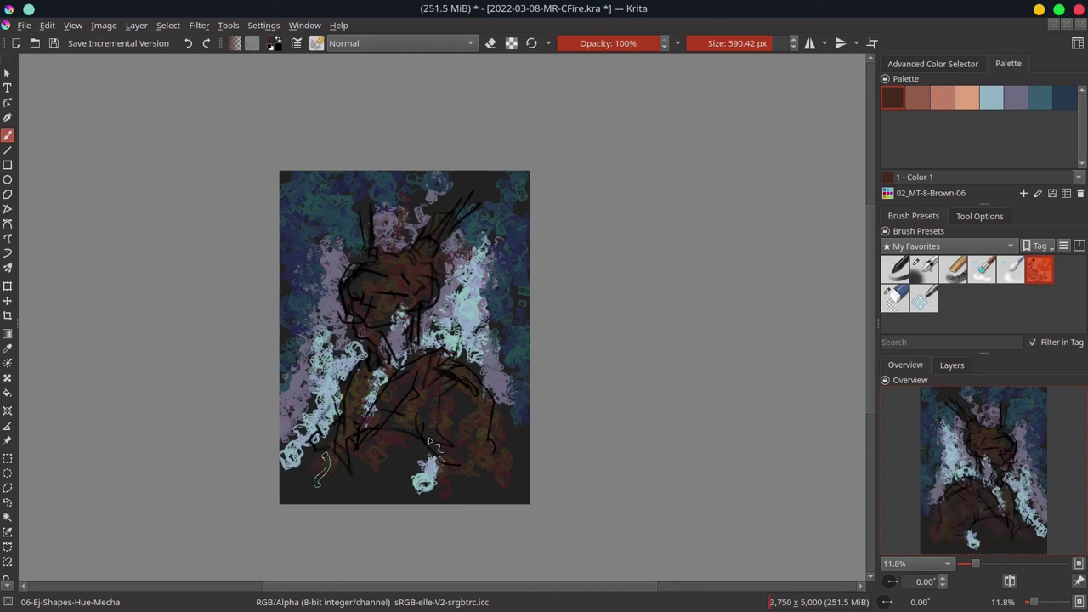
- Spread light-blue Color 5 texture across the figure's centre, both sides and near the head
click(992, 97)
mouse_move(425, 348)
mouse_down()
mouse_move(415, 381)
mouse_move(374, 409)
mouse_move(426, 336)
mouse_up()
mouse_move(400, 374)
mouse_down()
mouse_move(464, 325)
mouse_move(487, 395)
mouse_move(518, 430)
mouse_move(510, 442)
mouse_move(502, 323)
mouse_move(497, 365)
mouse_move(523, 404)
mouse_up()
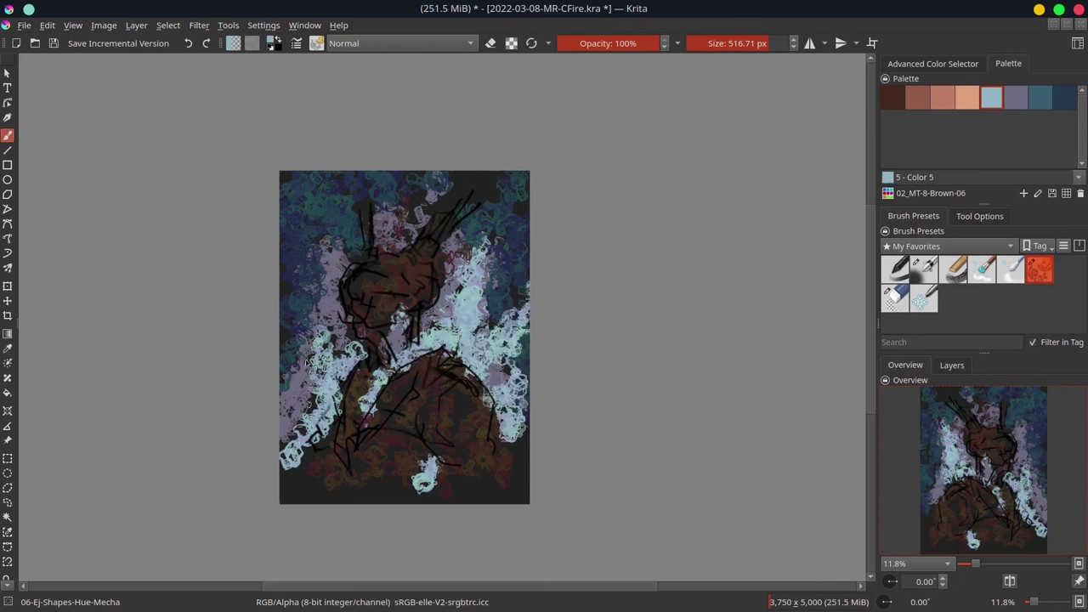
mouse_move(307, 362)
mouse_down()
mouse_move(310, 417)
mouse_move(289, 498)
mouse_up()
mouse_move(297, 425)
mouse_down()
mouse_move(323, 476)
mouse_move(296, 329)
mouse_up()
mouse_move(412, 371)
mouse_down()
mouse_move(430, 328)
mouse_move(485, 280)
mouse_move(468, 208)
mouse_up()
drag(396, 259, 417, 247)
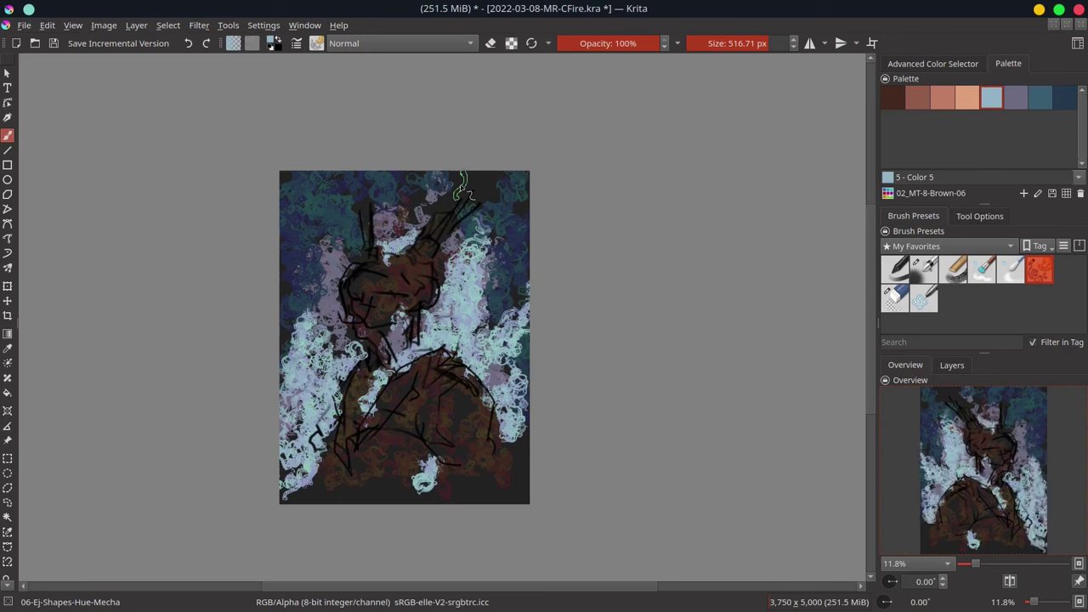
click(947, 65)
- Darken the head and chest with Multiply-mode strokes, then pick a red-orange colour
click(422, 44)
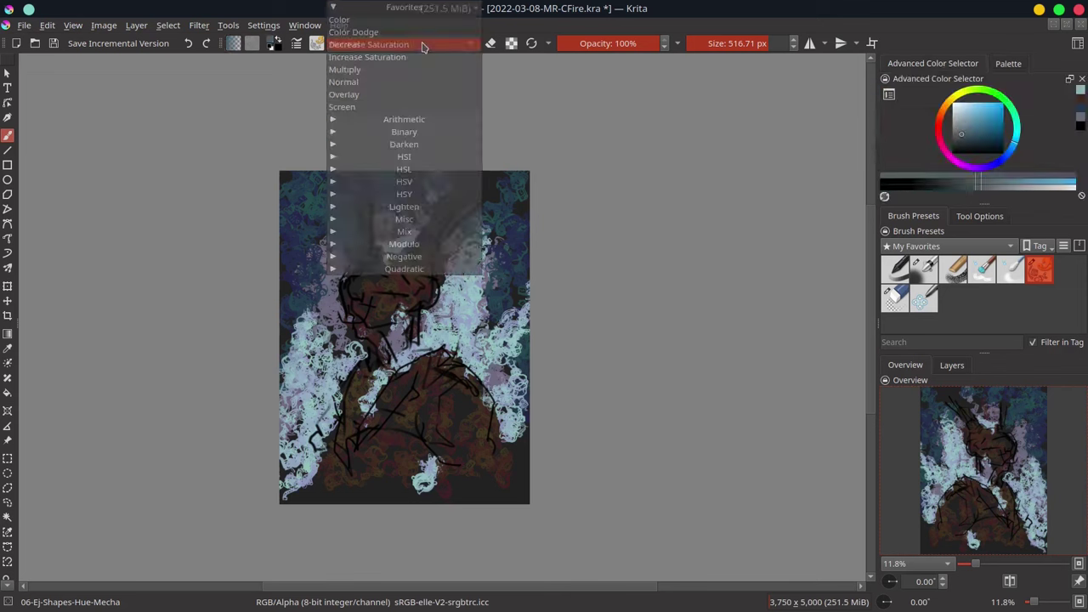
click(419, 70)
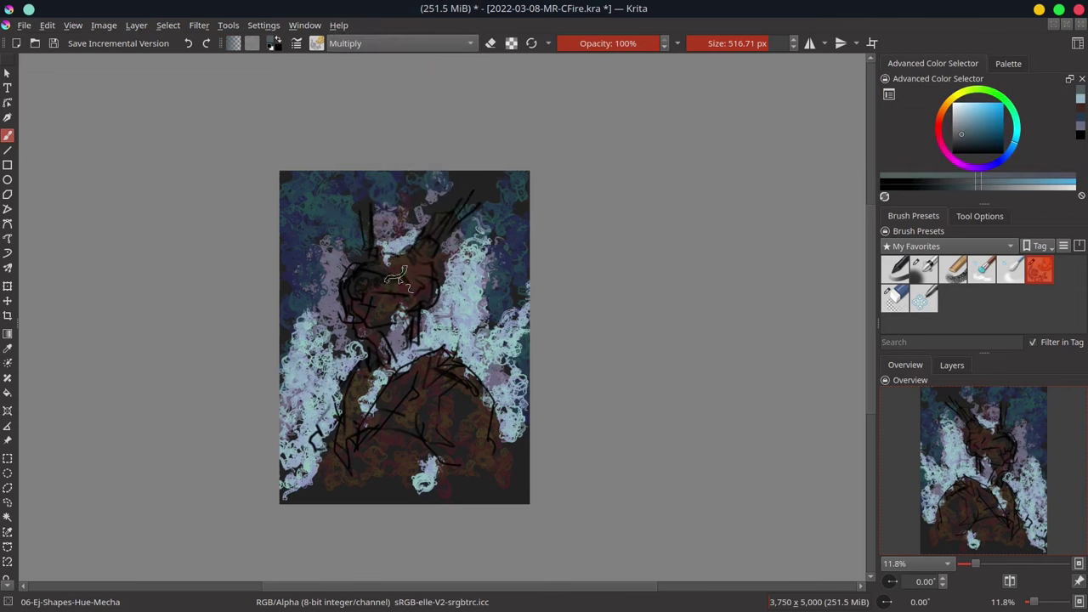
mouse_move(417, 270)
mouse_down()
mouse_move(376, 320)
mouse_move(402, 411)
mouse_up()
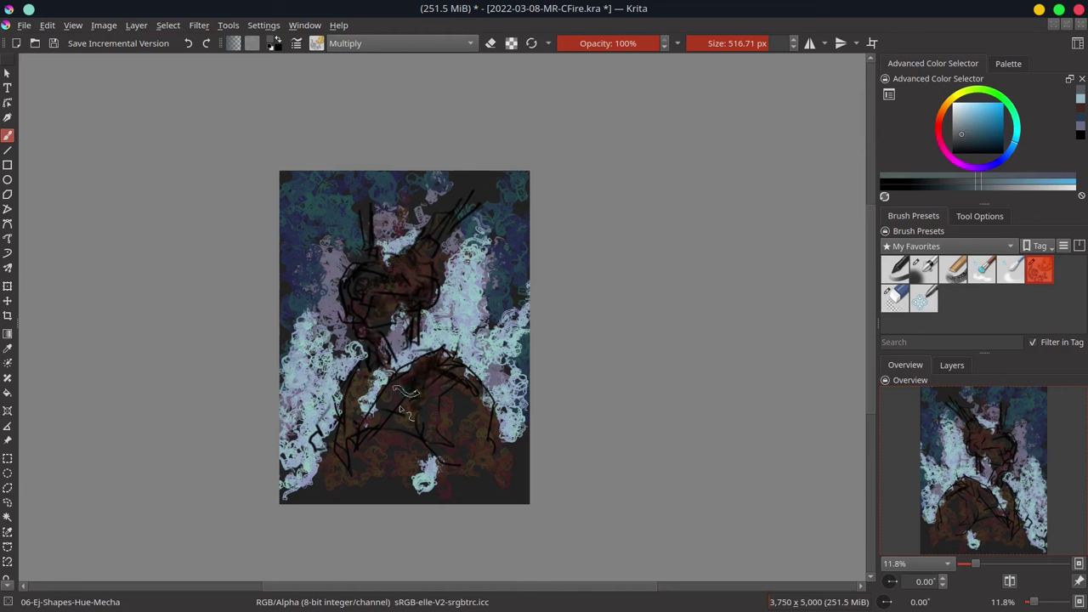
mouse_move(412, 344)
mouse_down()
mouse_move(392, 357)
mouse_move(400, 453)
mouse_move(349, 421)
mouse_move(323, 494)
mouse_move(434, 477)
mouse_up()
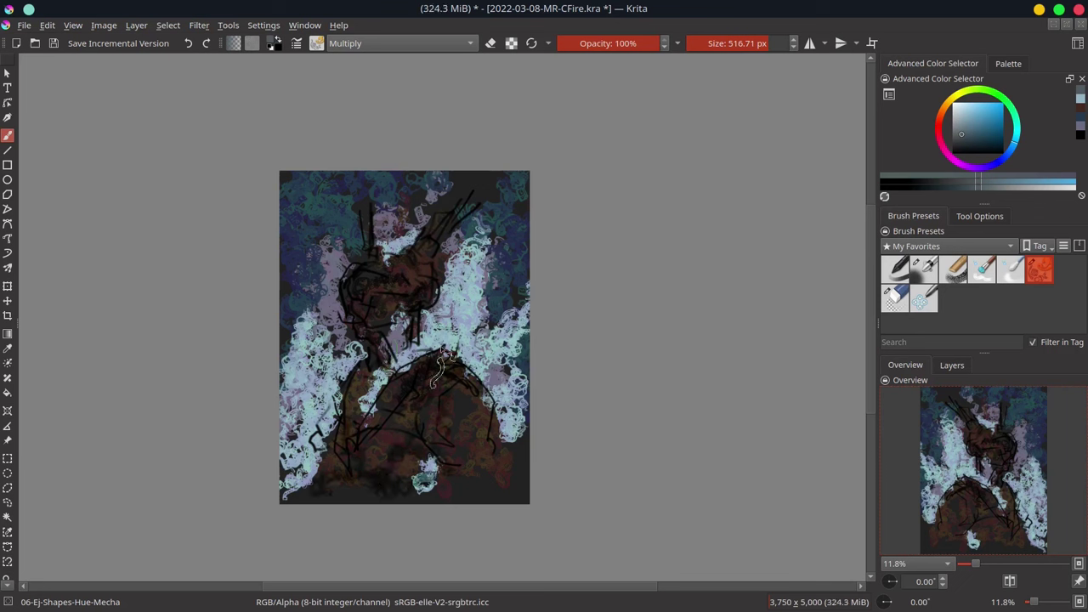
click(947, 125)
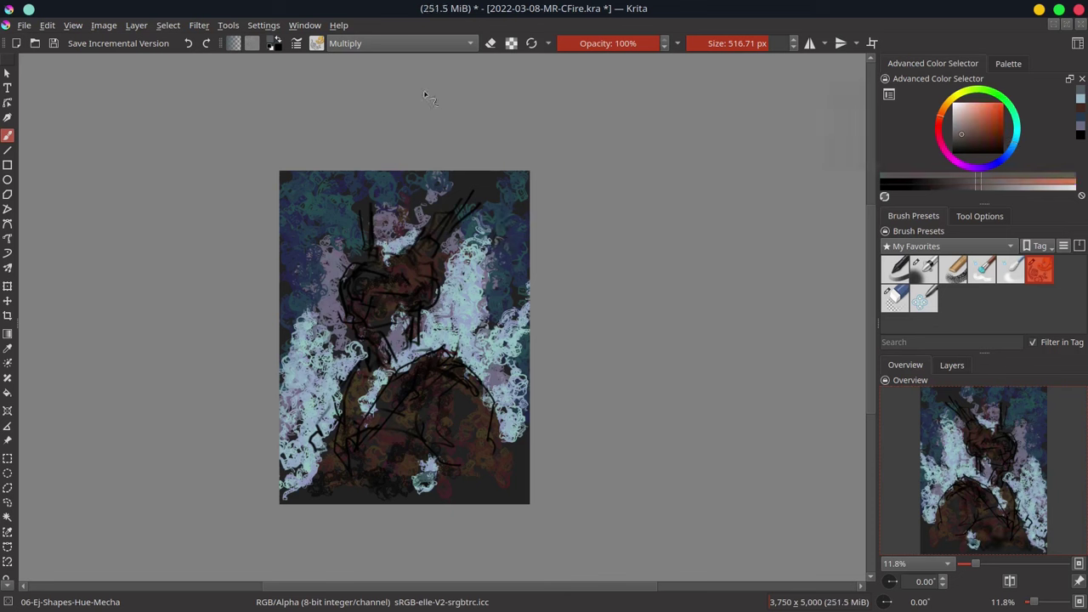
click(402, 43)
- Paint orange Color Dodge glows over the face and chest and save the painting
click(401, 34)
mouse_move(369, 399)
mouse_down()
mouse_move(366, 408)
mouse_move(362, 391)
mouse_move(366, 437)
mouse_up()
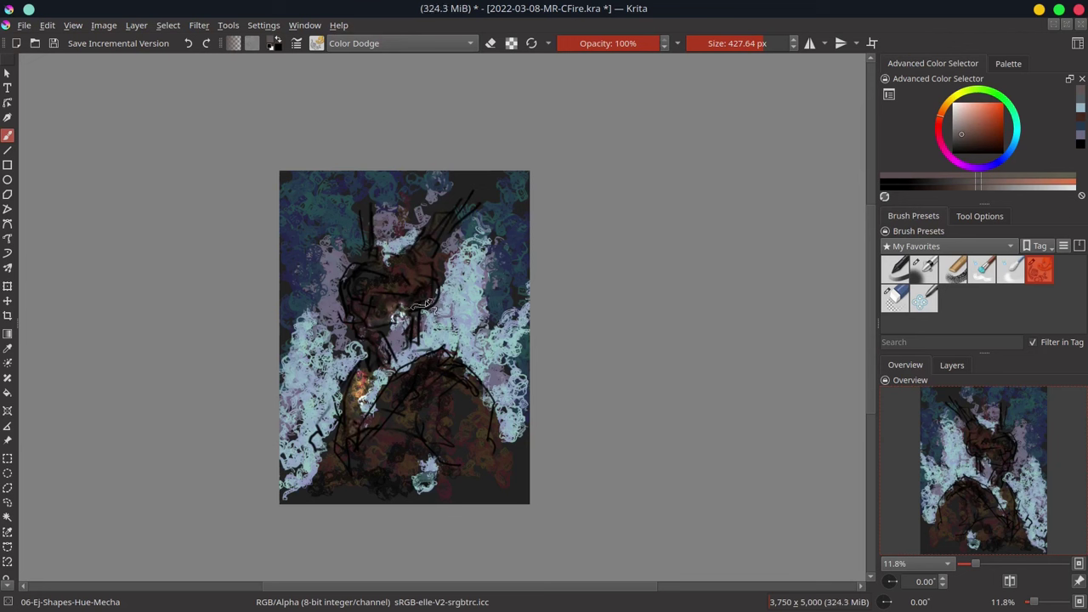
drag(417, 289, 371, 291)
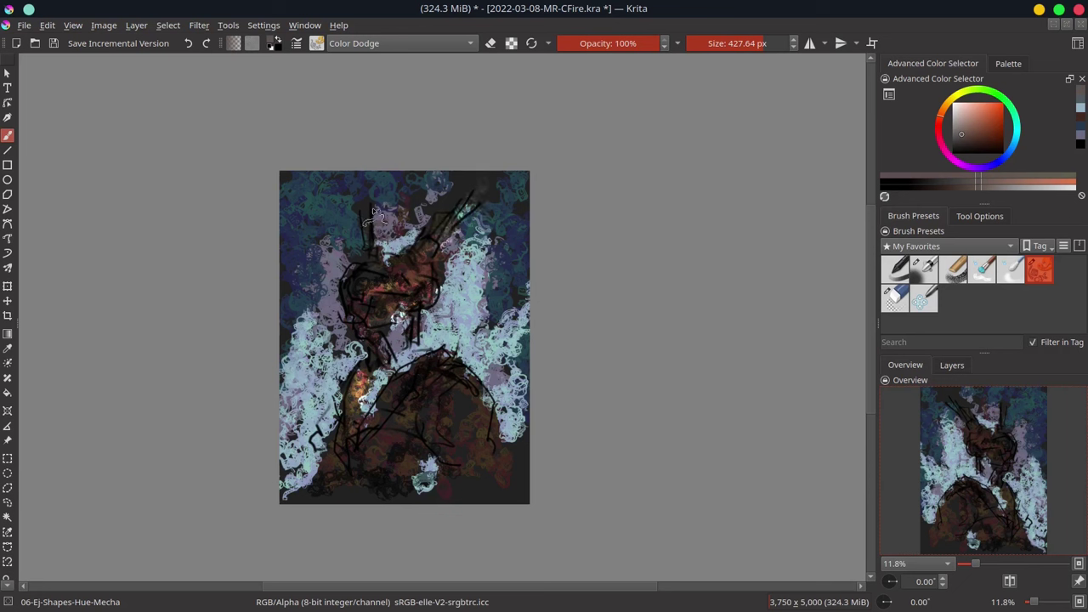
mouse_move(460, 390)
mouse_down()
mouse_move(336, 458)
mouse_move(365, 434)
mouse_up()
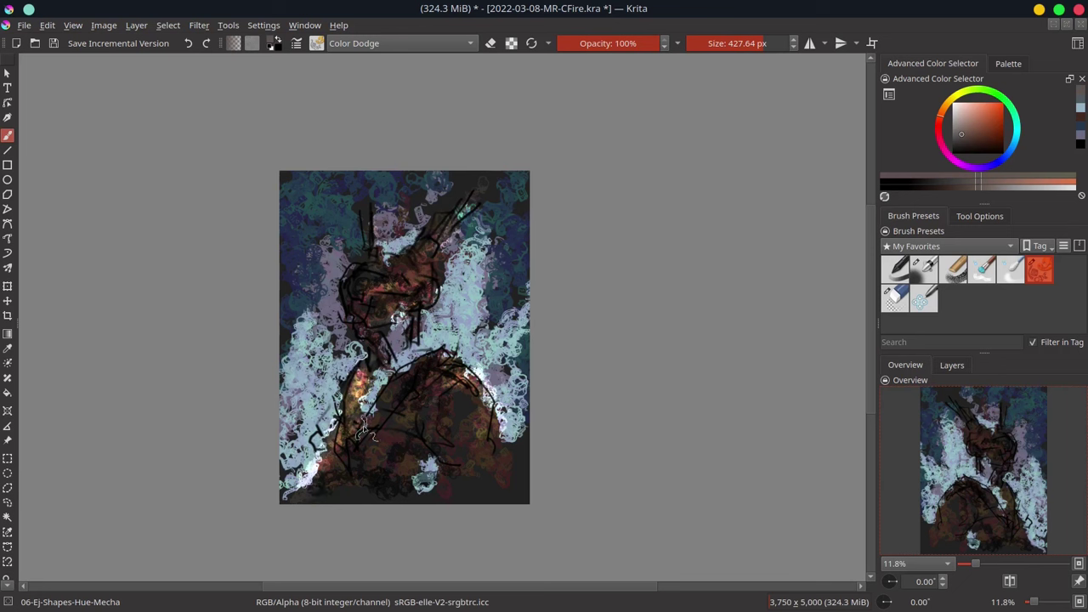
key(ctrl+s)
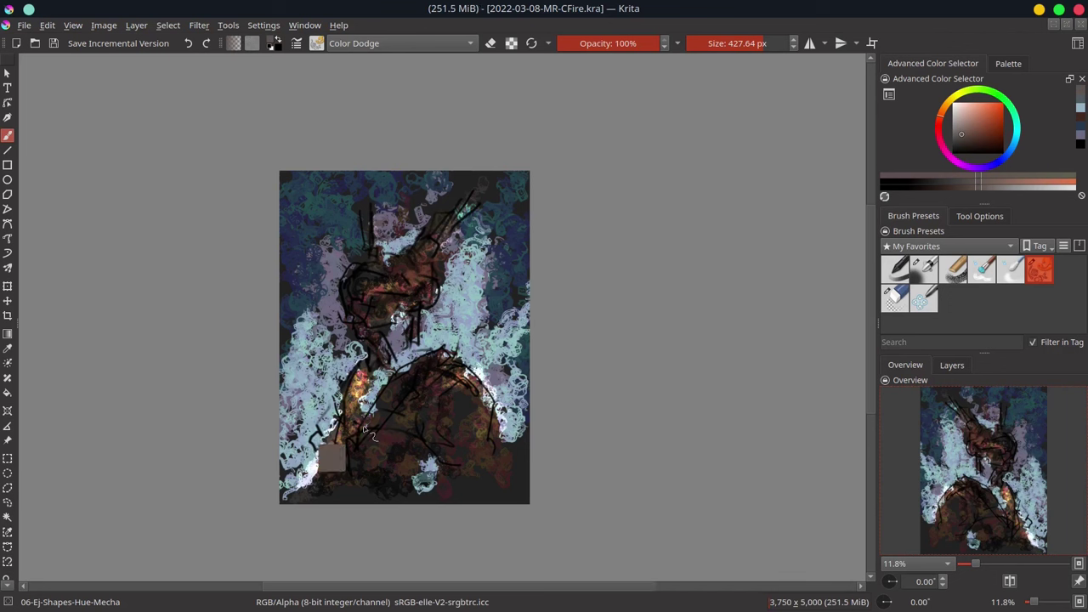
drag(367, 428, 366, 422)
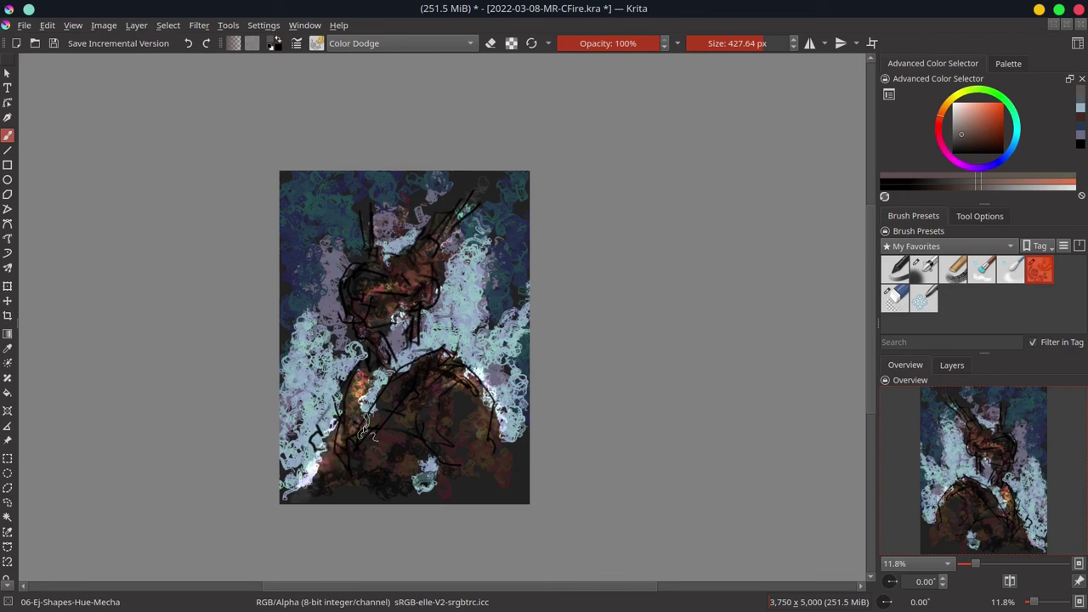
click(199, 25)
mouse_move(218, 77)
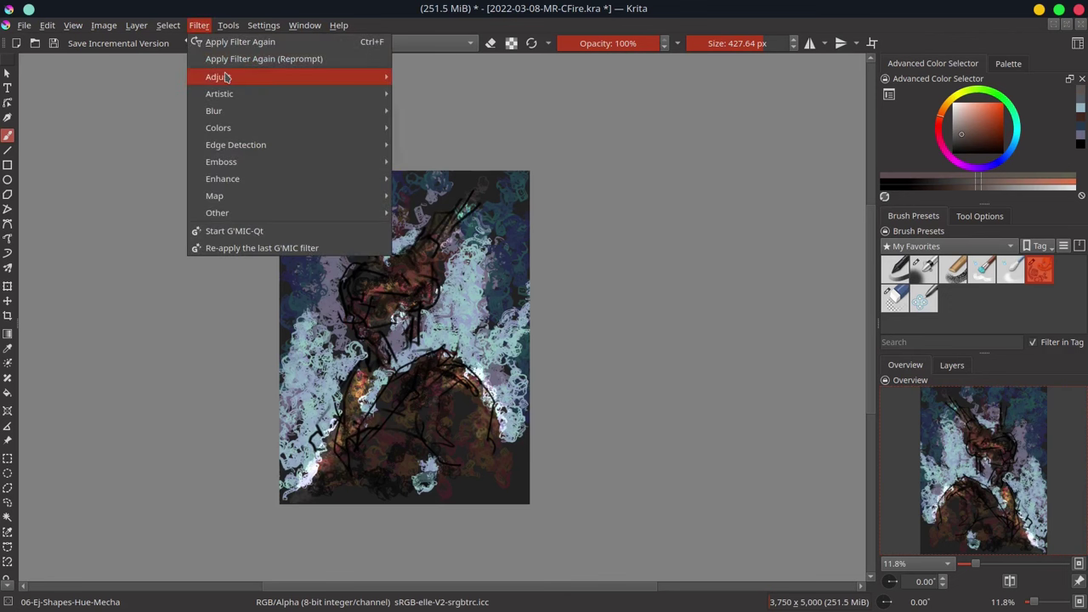
- Darken the image with the curves adjustment, lowering the RGBA top point and adding two points
click(502, 248)
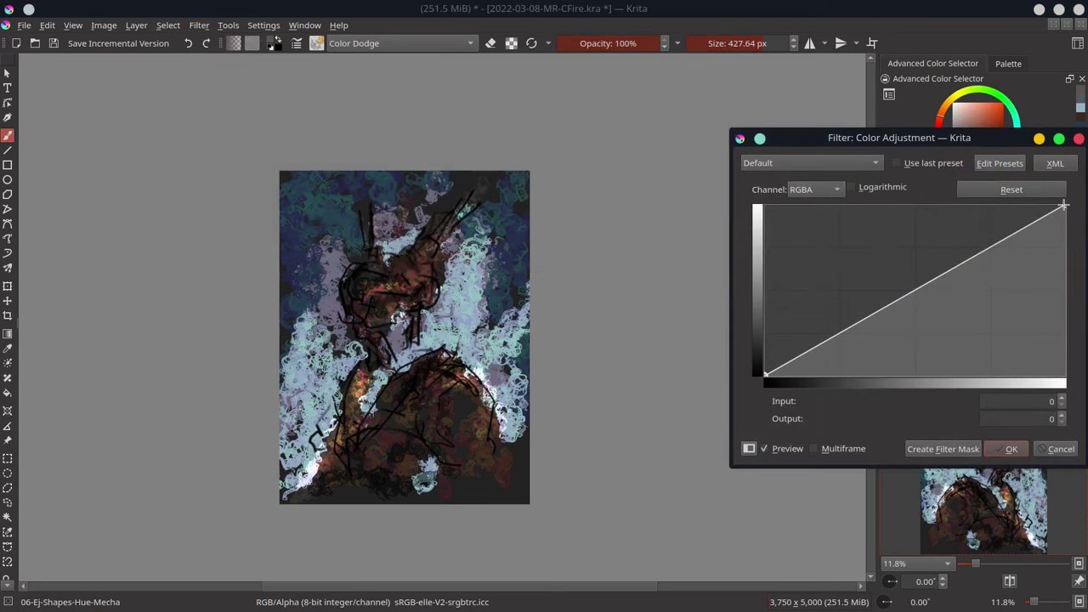
drag(1063, 206, 1064, 251)
click(832, 352)
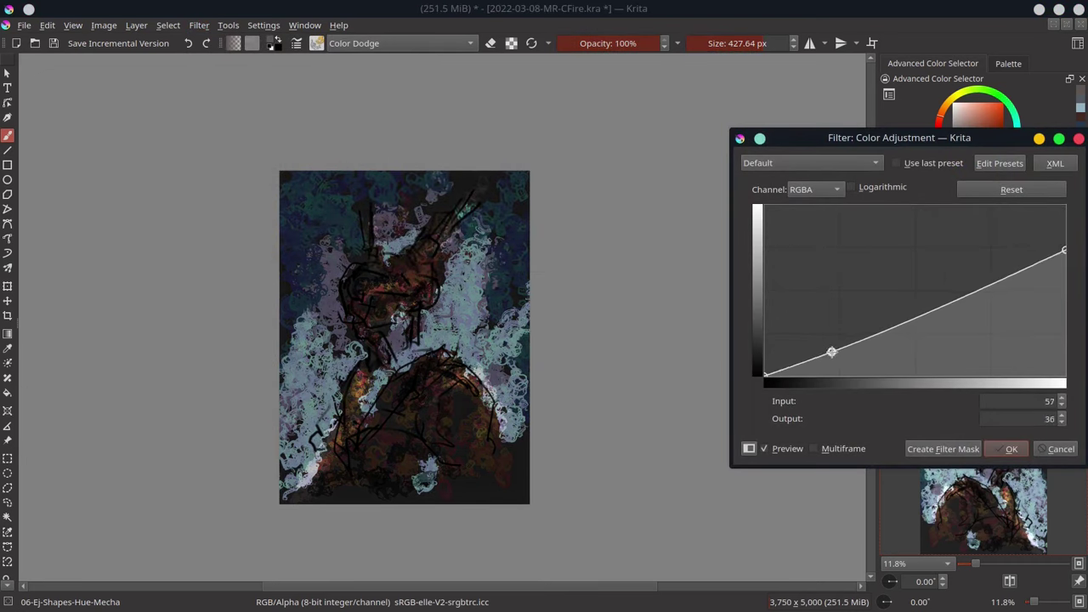
click(1008, 273)
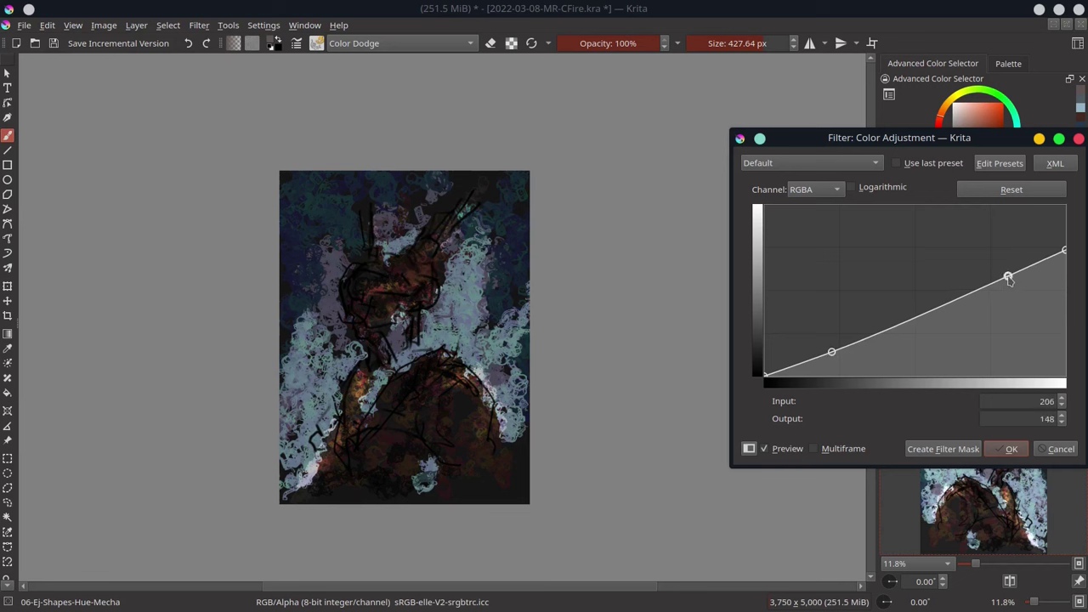
- Set the Saturation curve to 0→15 and 100→85 and apply the adjustment
click(824, 195)
click(820, 291)
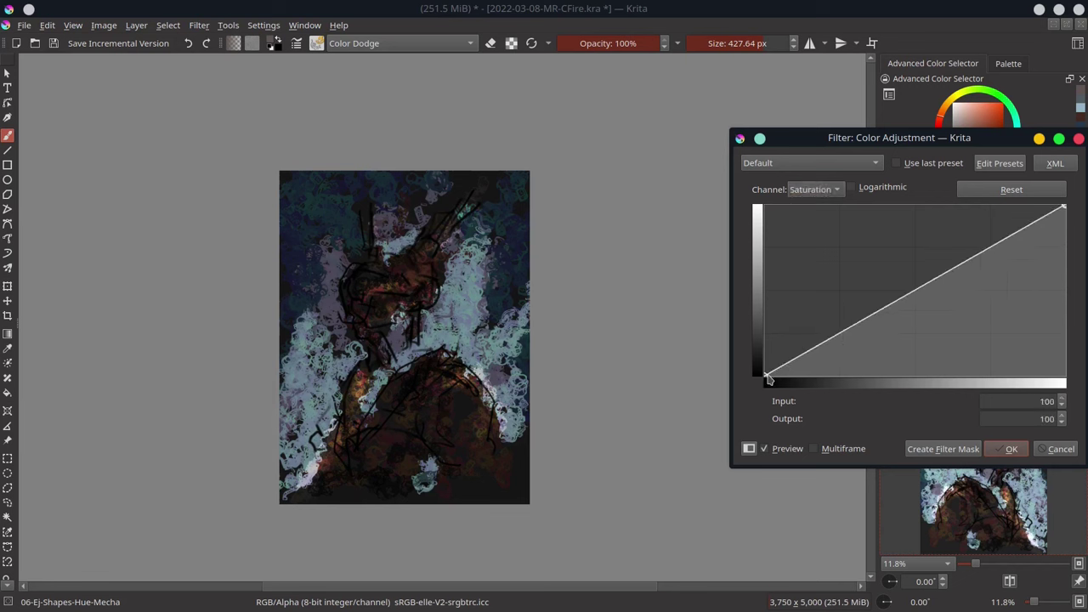
drag(765, 374, 755, 351)
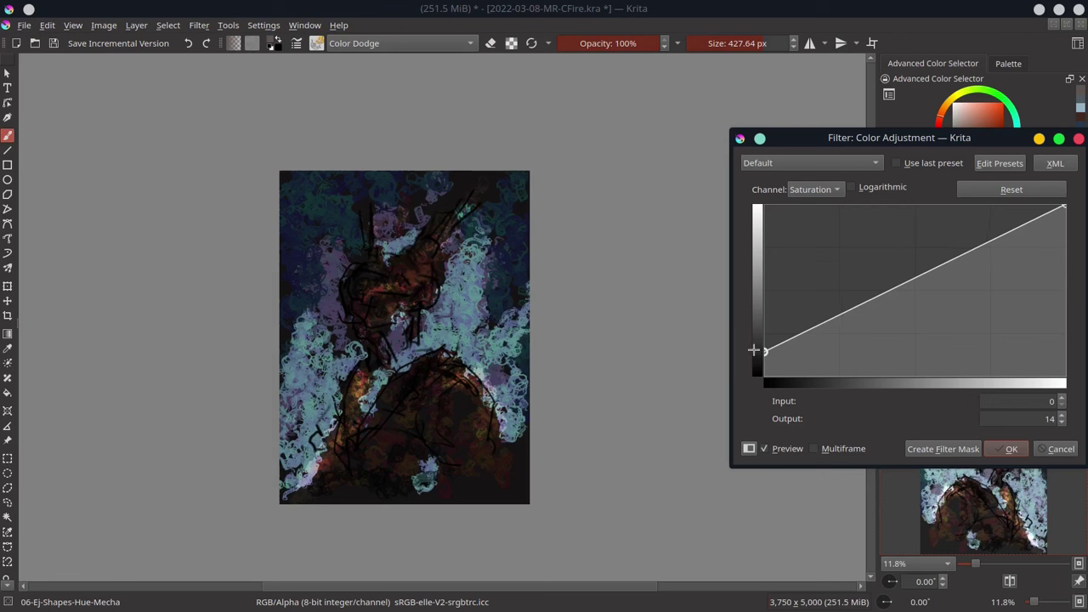
drag(754, 350, 753, 348)
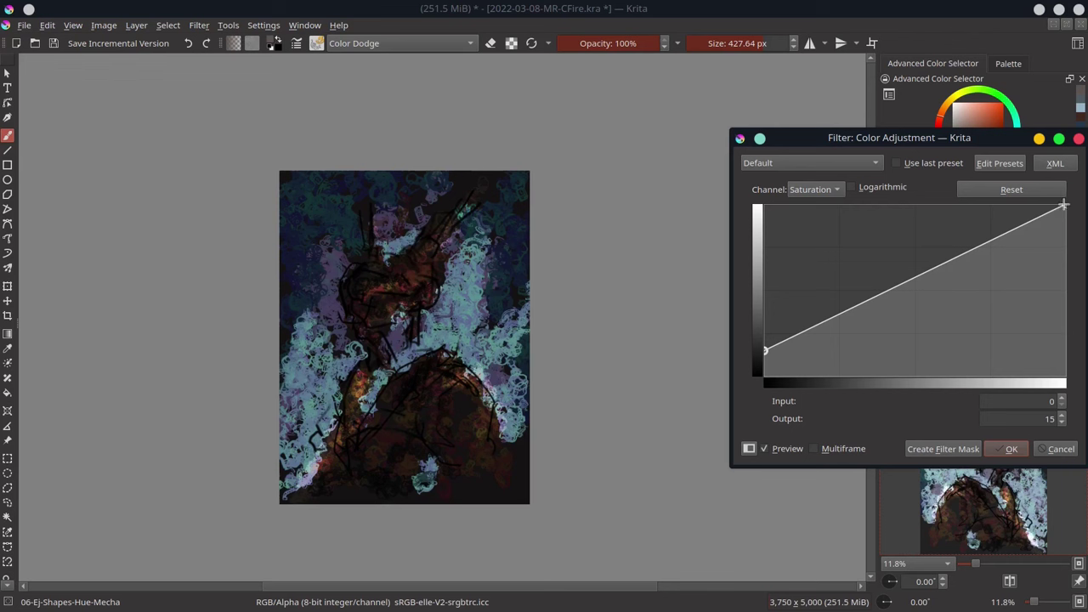
drag(1063, 205, 1068, 229)
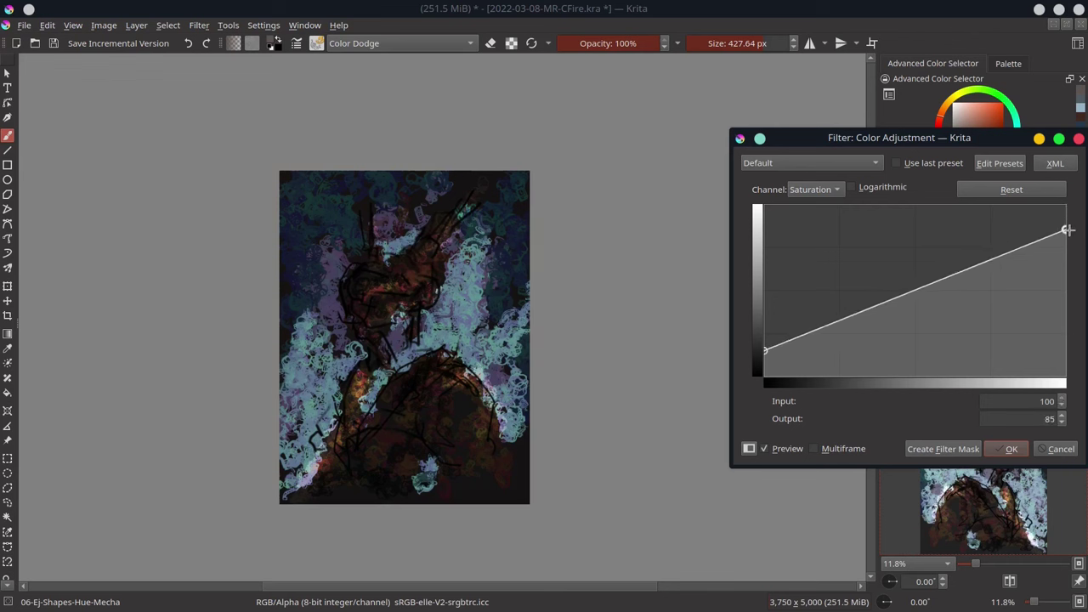
click(1011, 451)
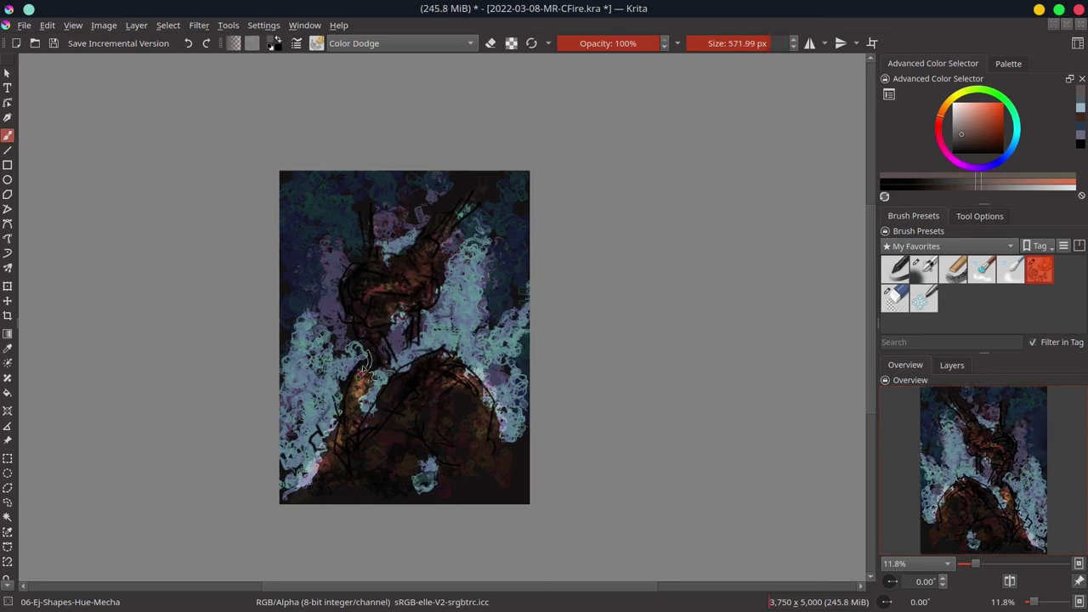
- Paint orange, then cyan Color Dodge highlights over the figure's face and chest
mouse_move(364, 357)
mouse_down()
mouse_move(439, 278)
mouse_move(489, 432)
mouse_up()
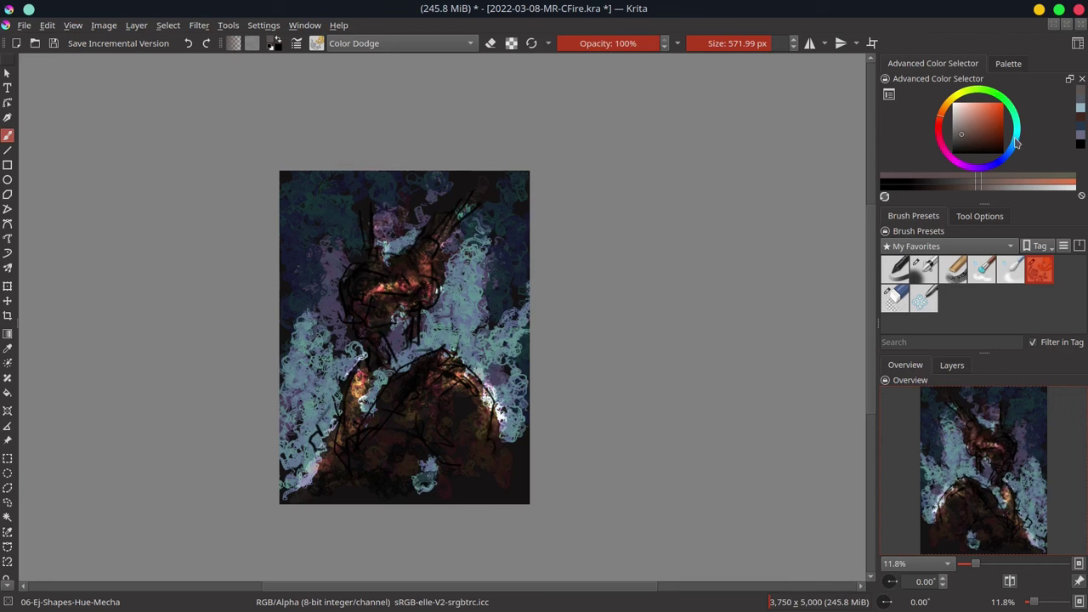
click(1017, 139)
mouse_move(392, 360)
mouse_down()
mouse_move(442, 354)
mouse_move(367, 340)
mouse_move(308, 399)
mouse_move(481, 321)
mouse_move(517, 399)
mouse_move(510, 442)
mouse_up()
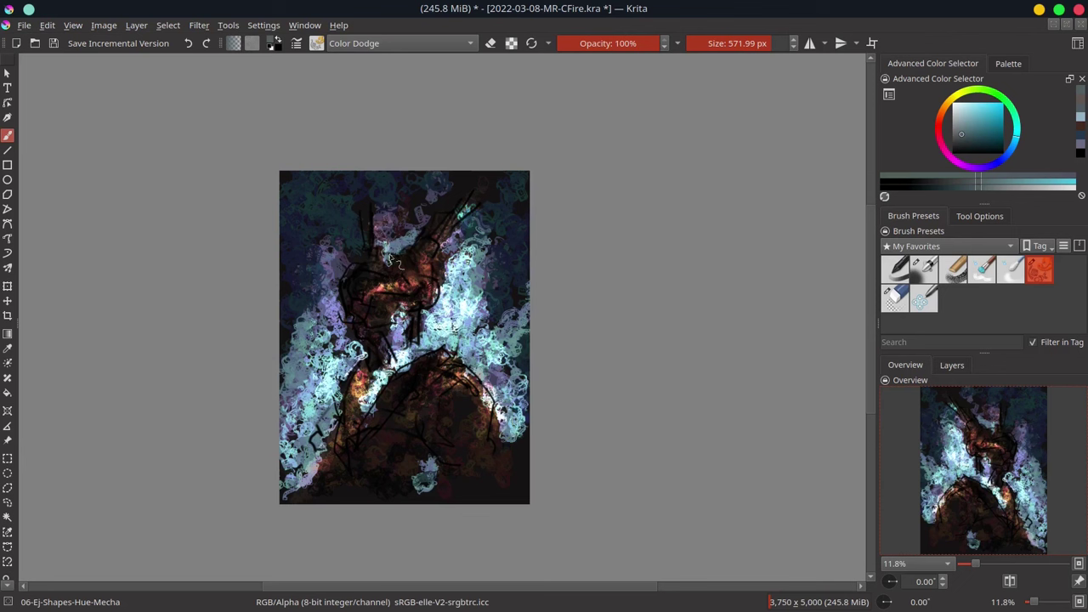
mouse_move(388, 291)
mouse_down()
mouse_move(425, 381)
mouse_move(396, 405)
mouse_move(484, 406)
mouse_move(338, 484)
mouse_up()
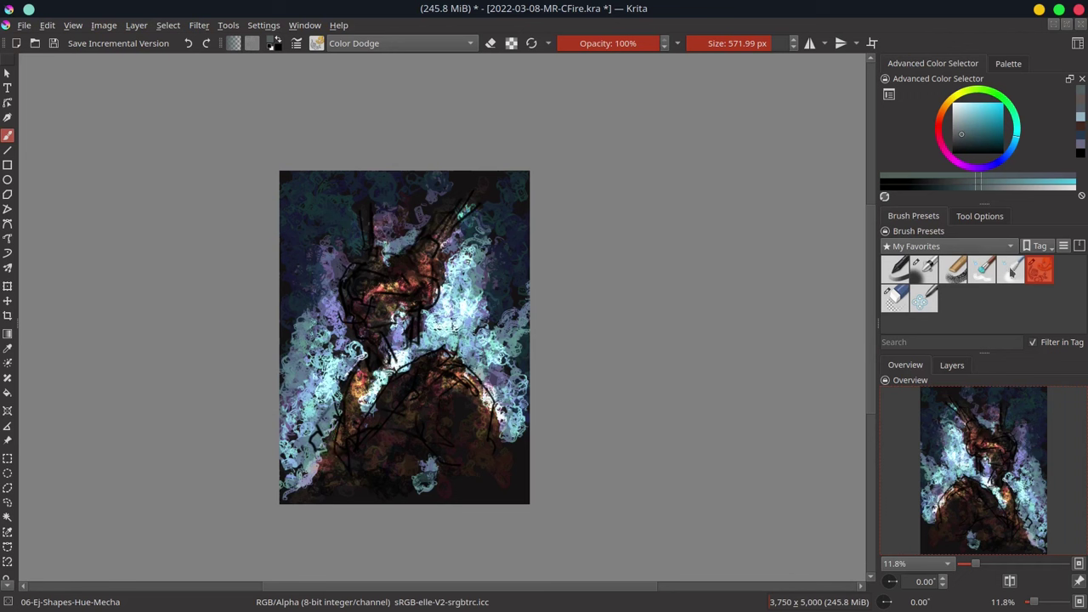
click(982, 269)
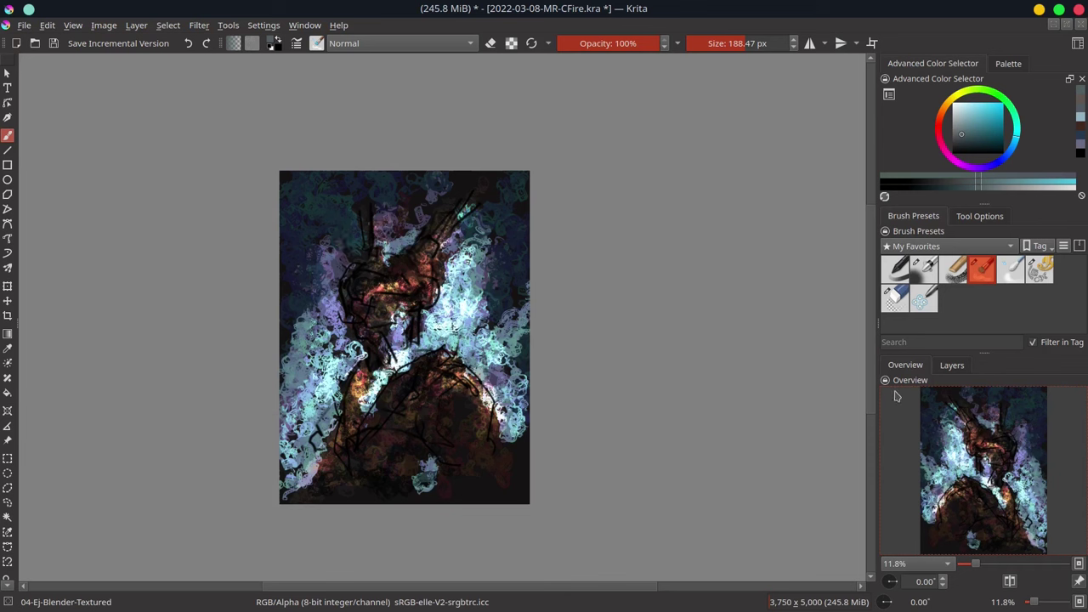
- Merge Paint Layer 1 down into the Background layer
click(953, 365)
click(957, 451)
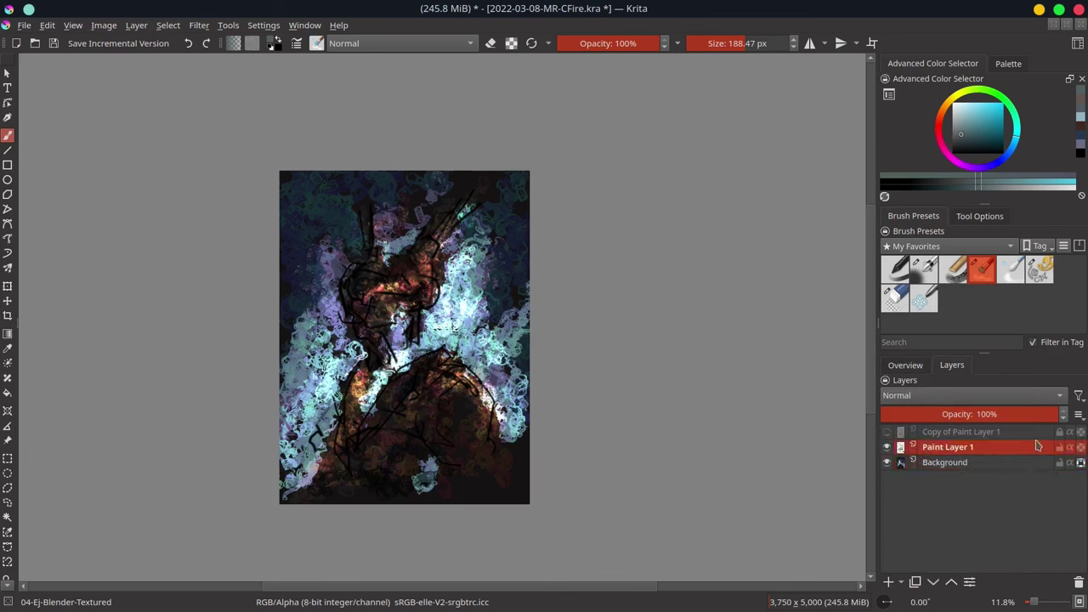
right_click(1038, 453)
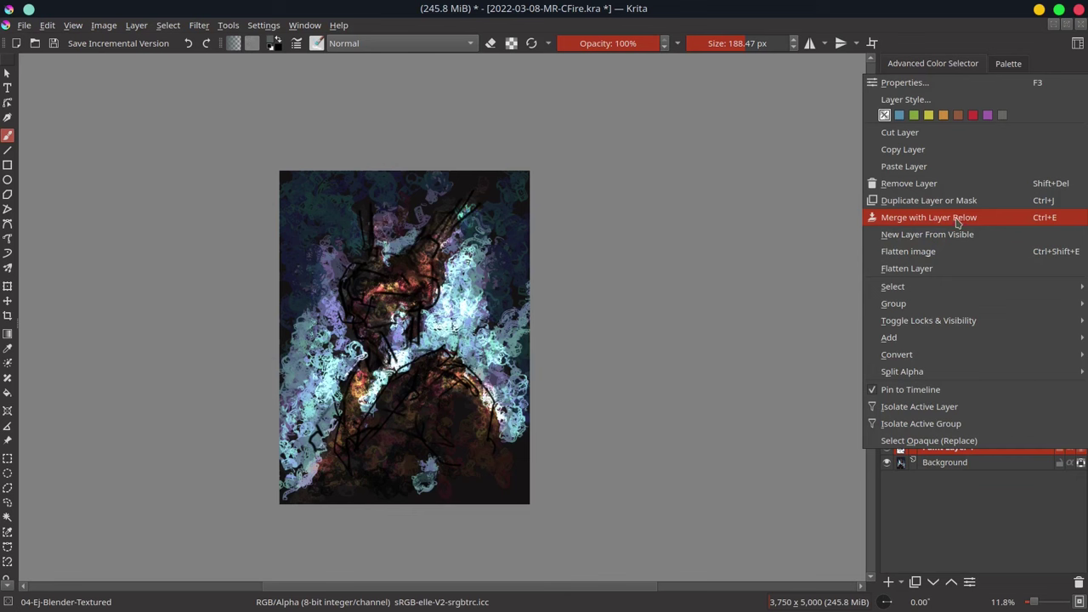
click(957, 218)
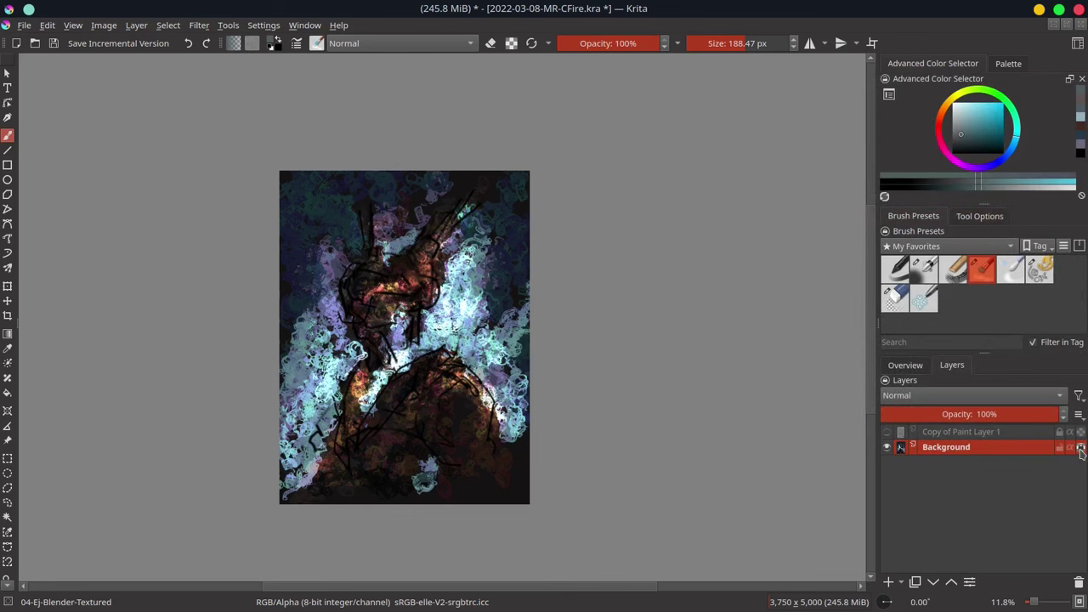
- Save 2022-03-08-MR-CFire.kra and enlarge the blender brush slightly
click(902, 364)
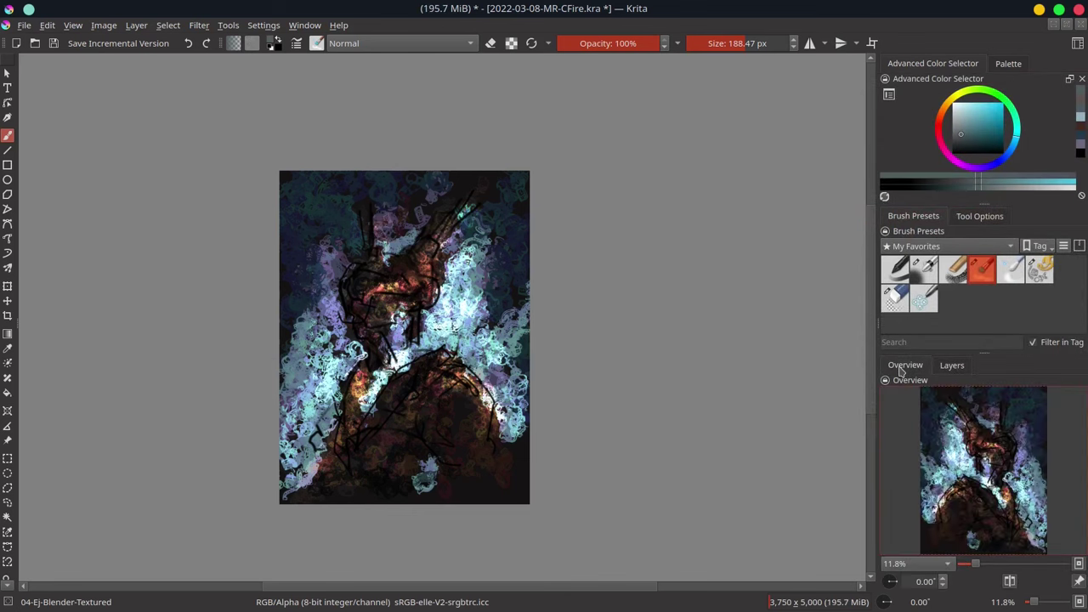
key(ctrl+s)
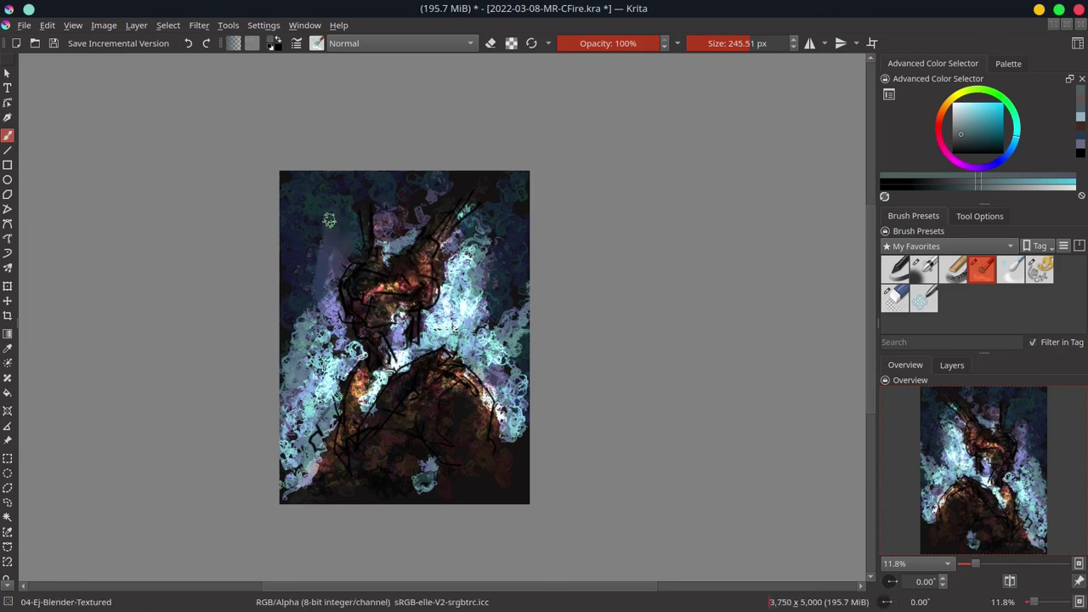
drag(329, 220, 337, 179)
- At about 275 px, paint lavender over the upper-left background and the face's dark left edge
key(bracketright)
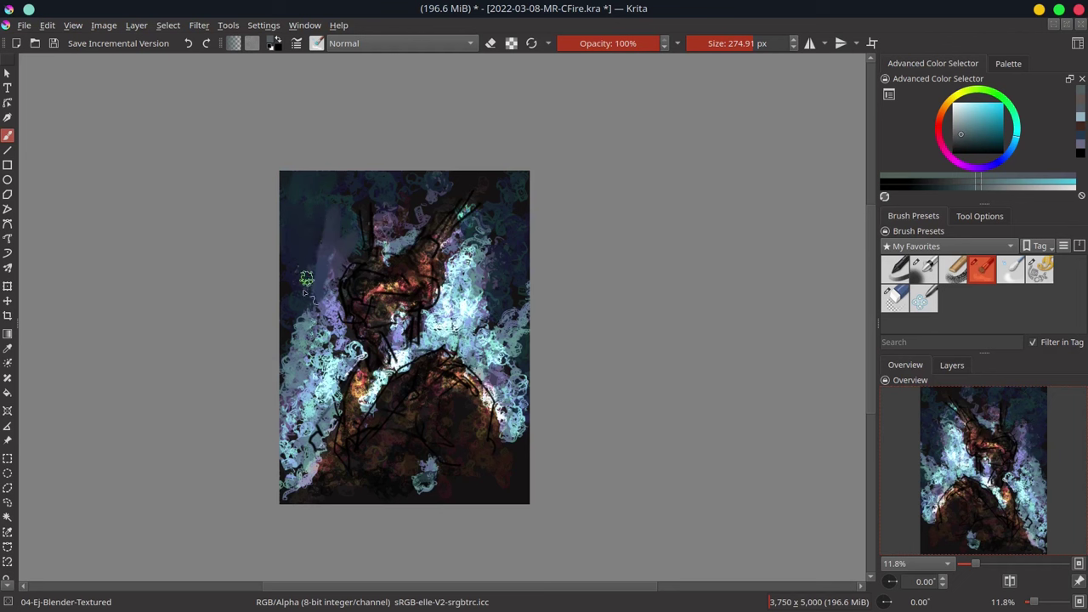
drag(288, 258, 295, 297)
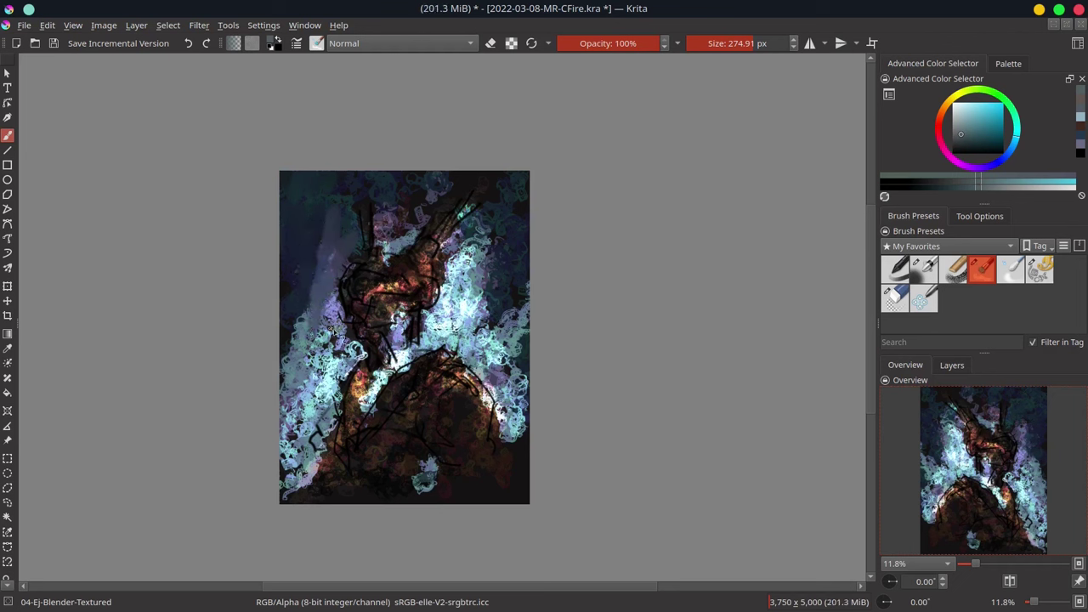
mouse_move(344, 345)
mouse_down()
mouse_move(334, 387)
mouse_move(286, 290)
mouse_move(291, 383)
mouse_move(315, 429)
mouse_move(296, 408)
mouse_move(293, 477)
mouse_move(306, 483)
mouse_move(317, 466)
mouse_up()
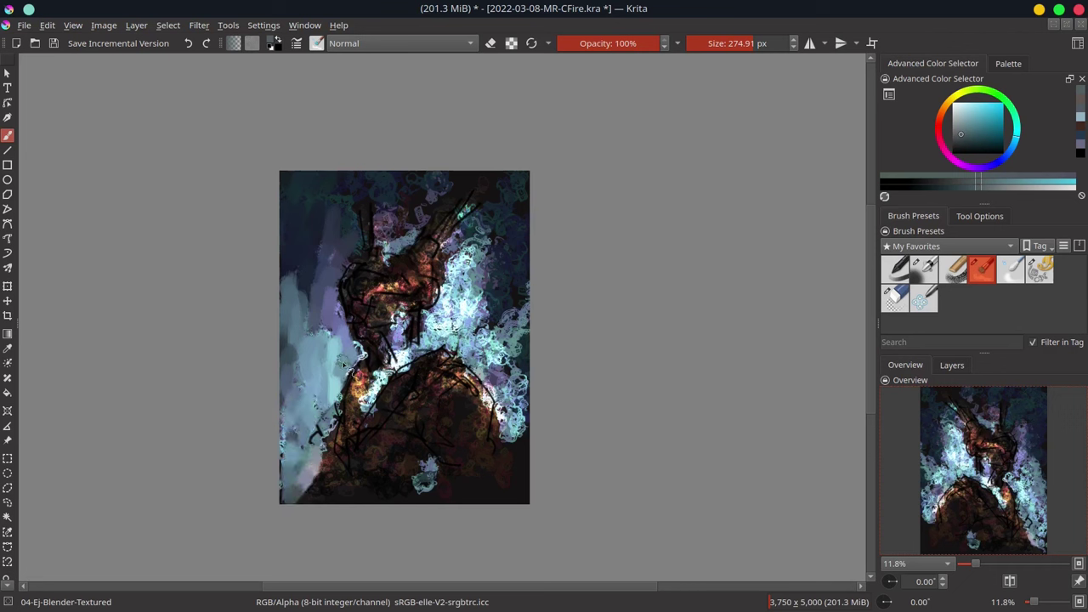
mouse_move(348, 343)
mouse_down()
mouse_move(332, 296)
mouse_move(351, 223)
mouse_move(343, 187)
mouse_up()
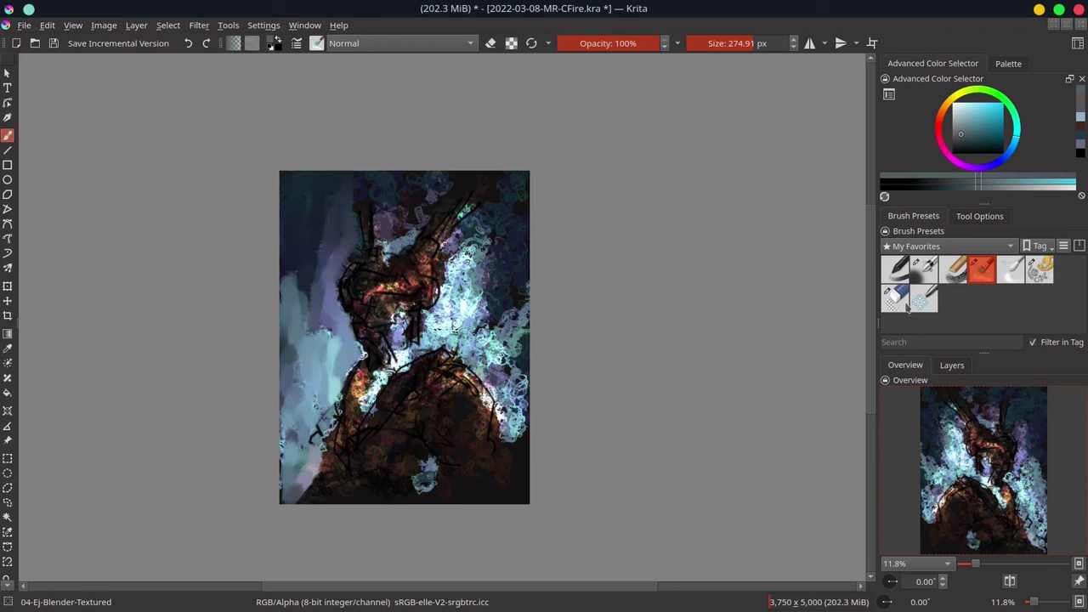
- Paint sampled orange-brown Chalk-Grainy strokes on the hair and outward from the horned head
click(951, 271)
ctrl+click(395, 260)
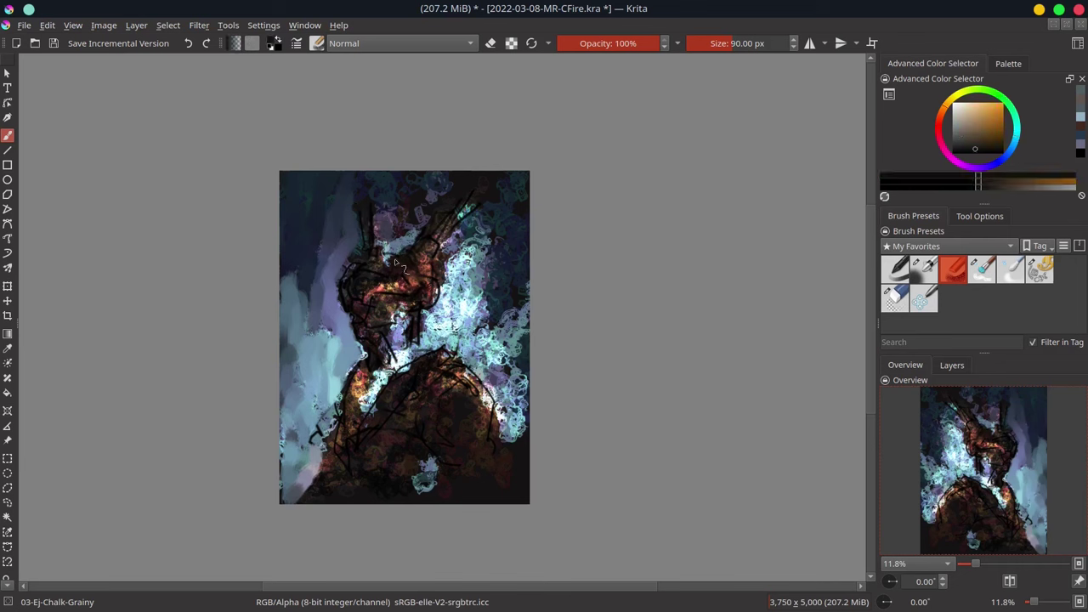
drag(372, 256, 383, 265)
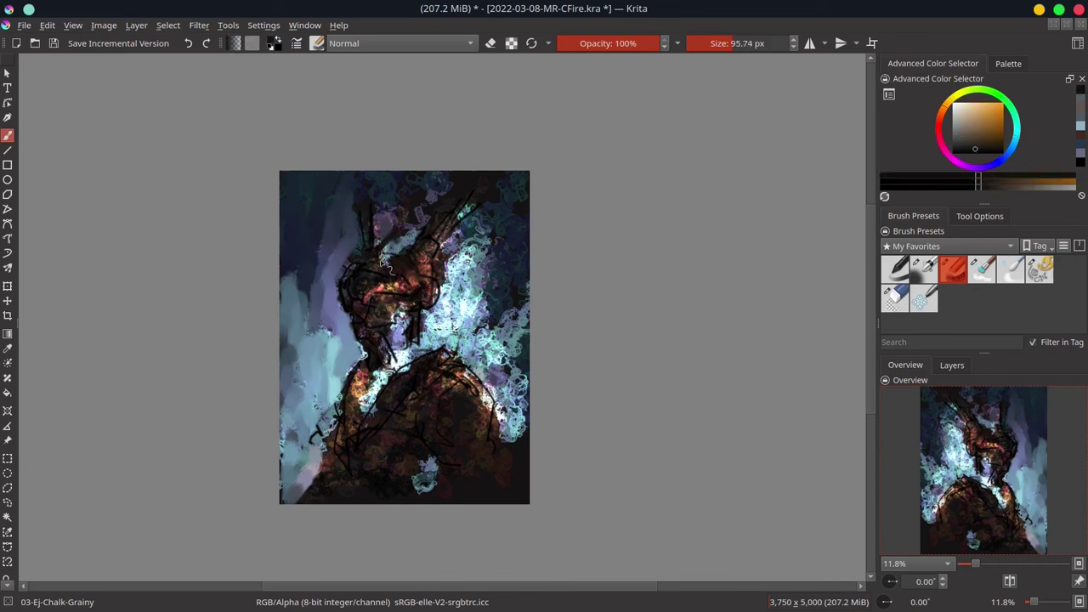
drag(417, 216, 427, 226)
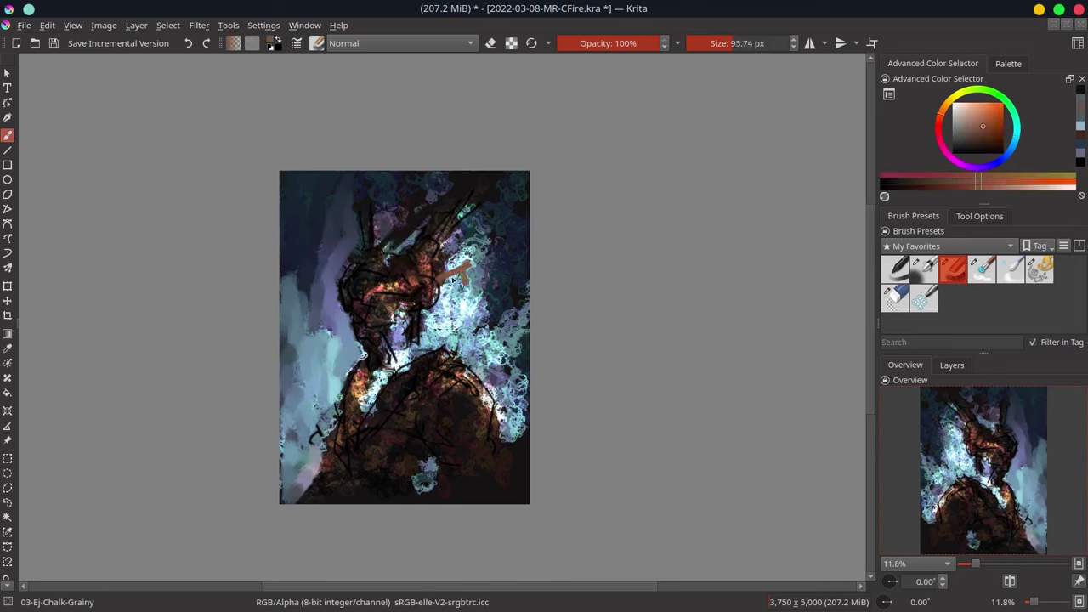
drag(441, 271, 516, 252)
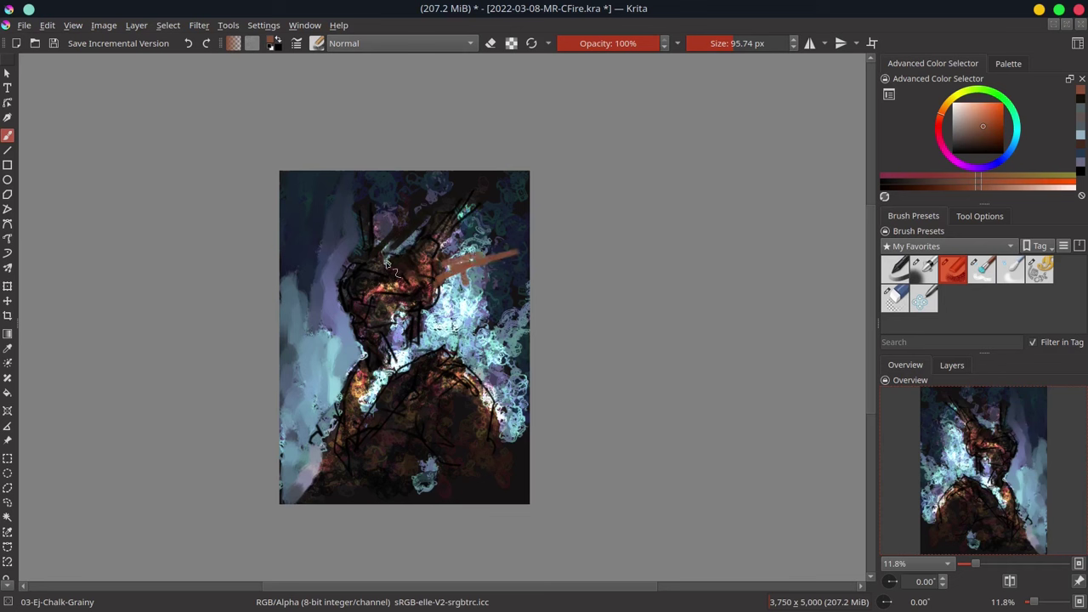
drag(376, 255, 408, 231)
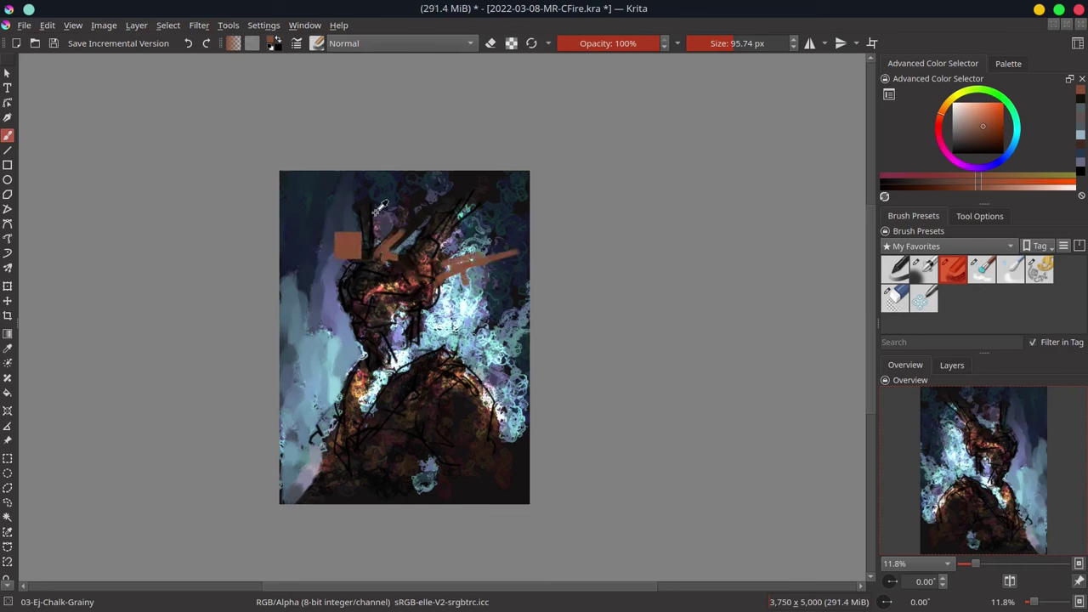
click(970, 269)
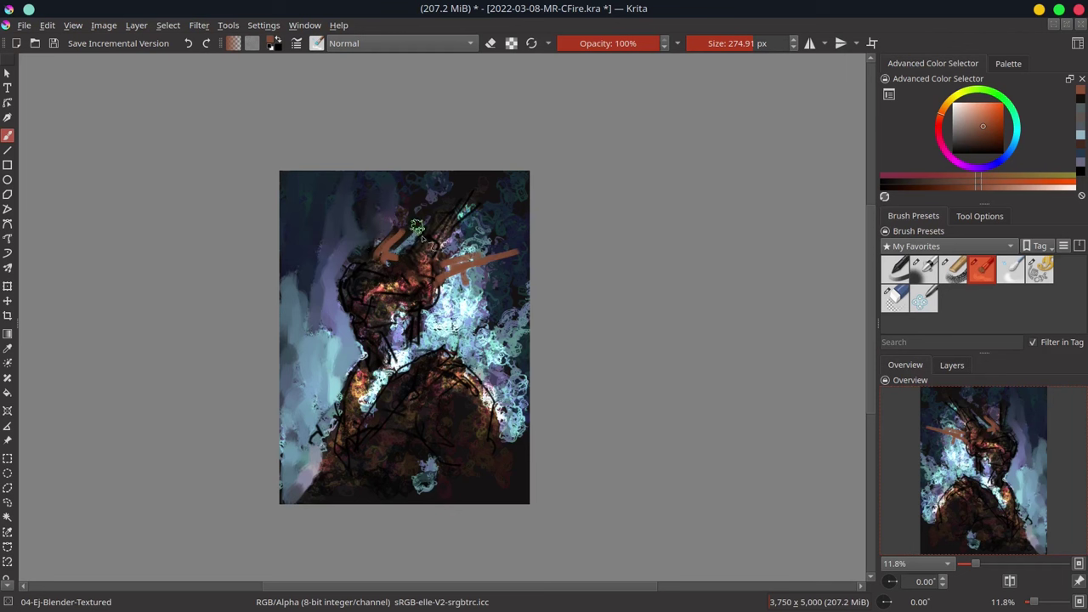
- Blend teal near the head, streak dark strokes across it, and smooth the upper-right and neck-side texture
drag(418, 235, 396, 177)
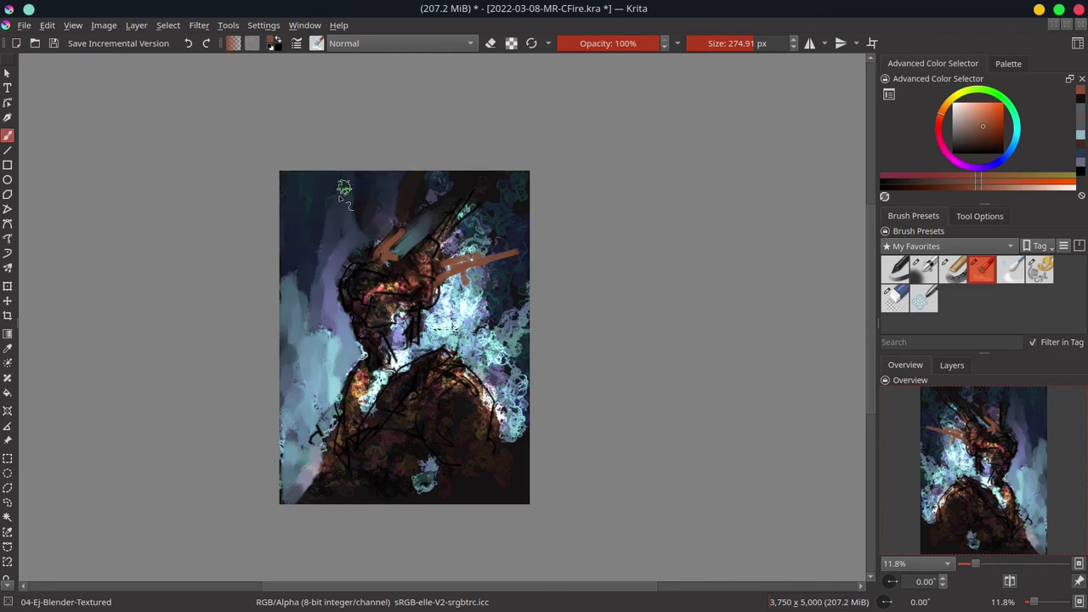
mouse_move(316, 356)
mouse_down()
mouse_move(286, 448)
mouse_move(290, 475)
mouse_move(355, 405)
mouse_move(365, 374)
mouse_move(369, 408)
mouse_move(412, 349)
mouse_move(374, 335)
mouse_move(381, 306)
mouse_move(407, 298)
mouse_move(374, 290)
mouse_move(417, 285)
mouse_move(400, 259)
mouse_move(427, 289)
mouse_move(393, 287)
mouse_move(371, 327)
mouse_move(375, 347)
mouse_move(420, 339)
mouse_move(420, 307)
mouse_move(443, 291)
mouse_move(364, 384)
mouse_move(358, 415)
mouse_move(436, 365)
mouse_move(468, 384)
mouse_up()
mouse_move(425, 281)
mouse_down()
mouse_move(454, 260)
mouse_move(502, 260)
mouse_move(441, 243)
mouse_move(488, 253)
mouse_up()
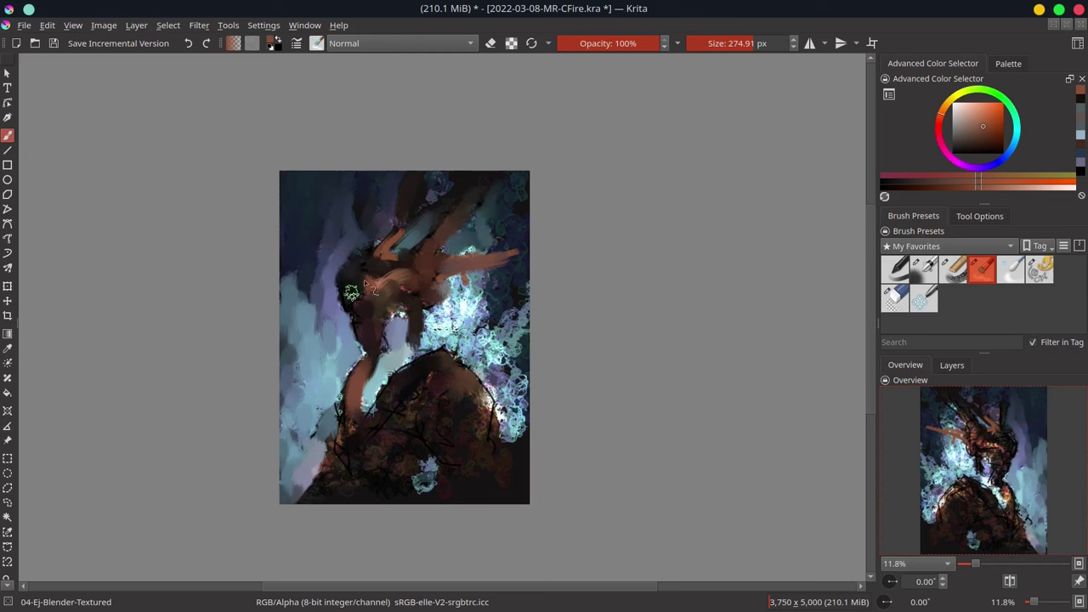
drag(433, 192, 369, 251)
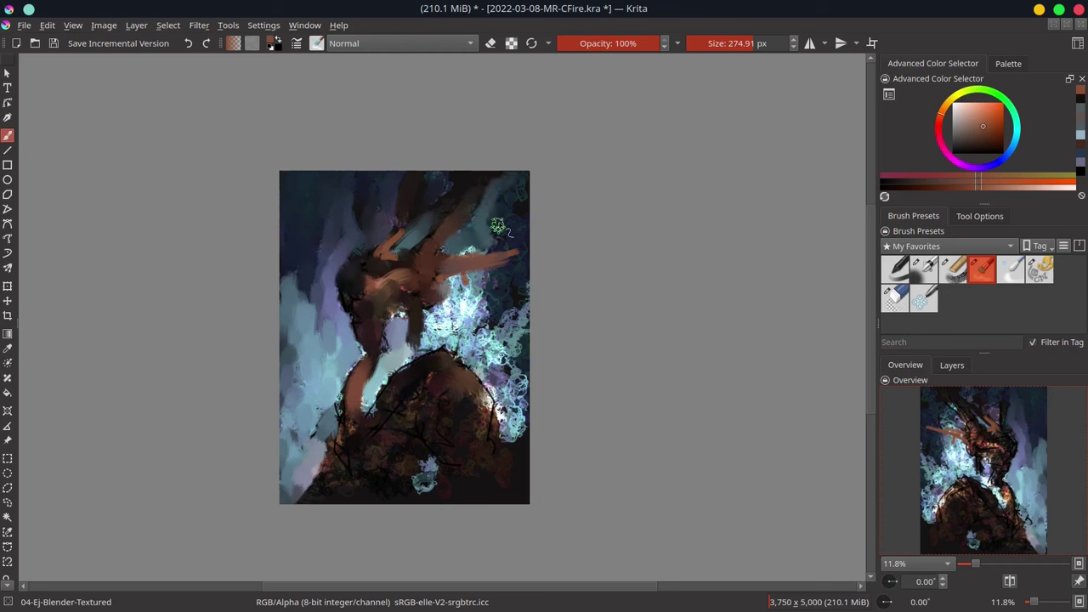
mouse_move(491, 219)
mouse_down()
mouse_move(478, 245)
mouse_move(515, 247)
mouse_up()
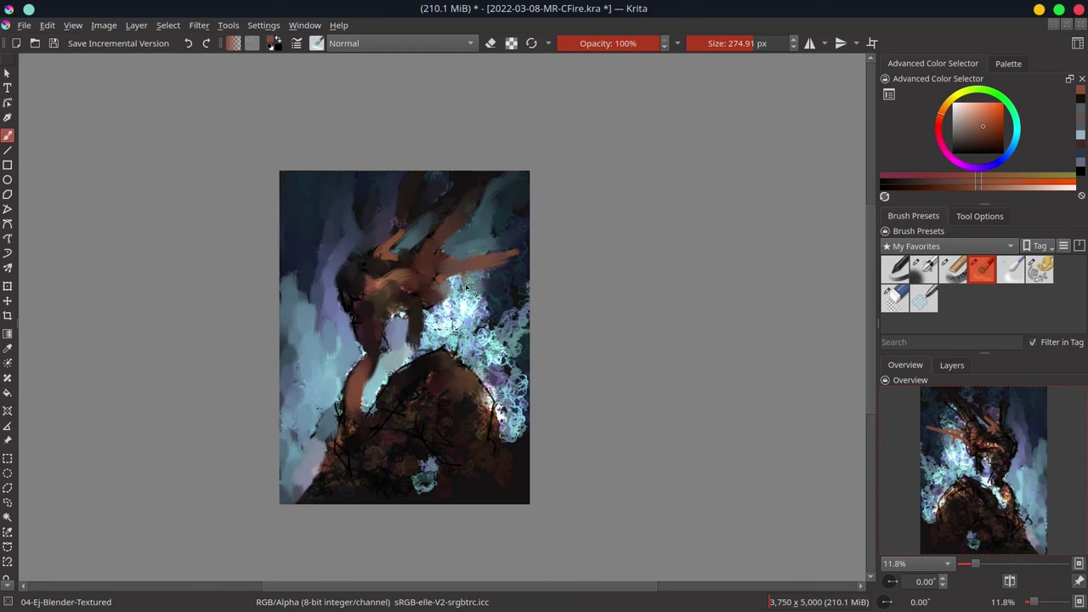
mouse_move(449, 313)
mouse_down()
mouse_move(457, 332)
mouse_move(485, 316)
mouse_move(475, 327)
mouse_move(480, 366)
mouse_move(480, 306)
mouse_move(451, 293)
mouse_move(493, 285)
mouse_move(442, 326)
mouse_move(515, 289)
mouse_move(485, 310)
mouse_up()
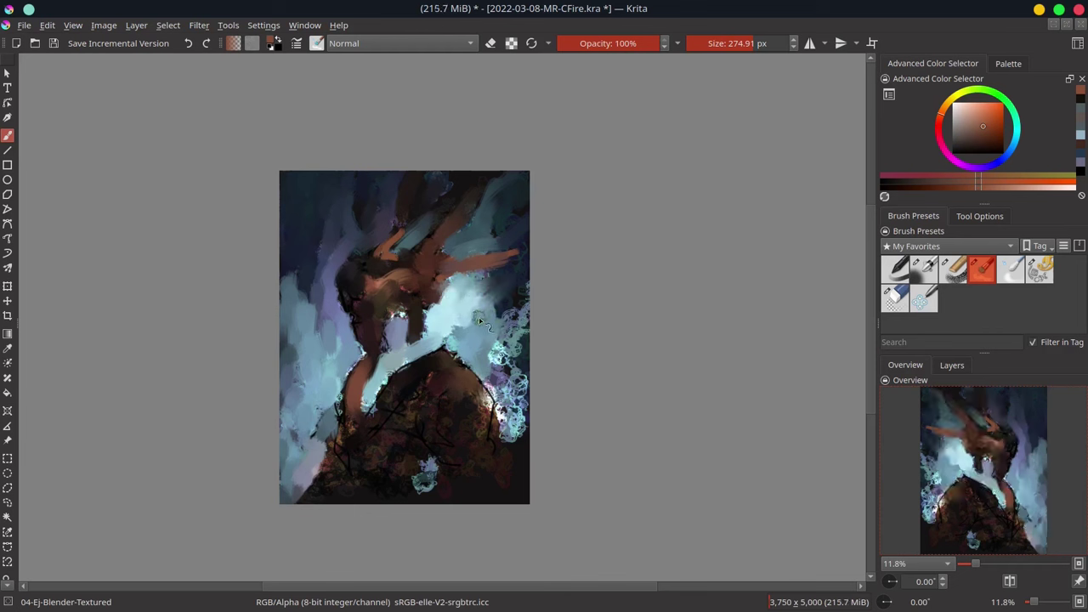
- Blend the face light blue, brush brown over the arm and body cyan, darken the lower-right edge
mouse_move(413, 331)
mouse_down()
mouse_move(395, 314)
mouse_move(408, 336)
mouse_up()
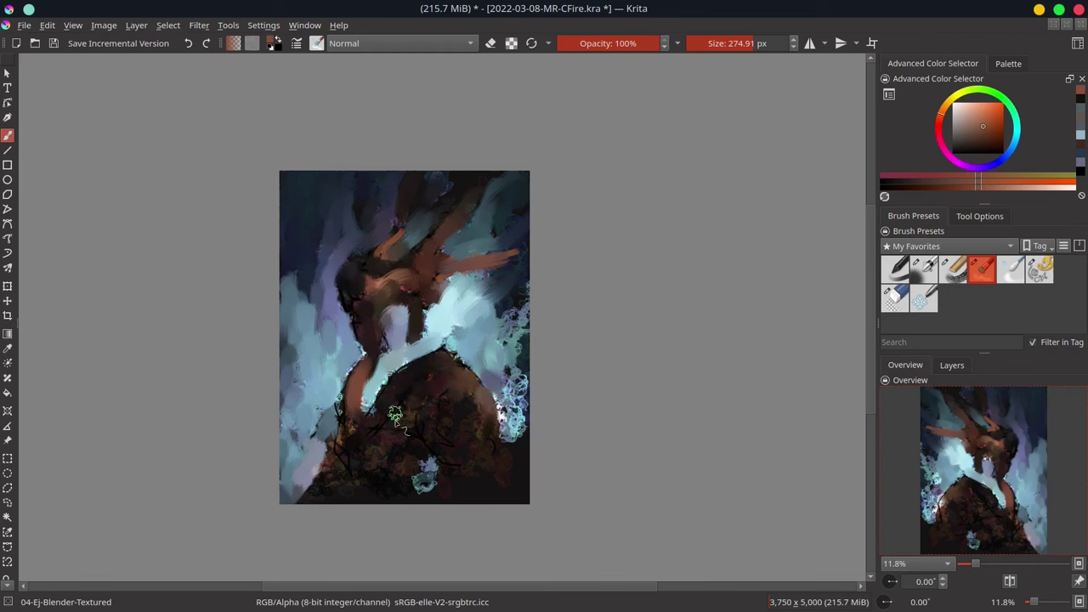
mouse_move(400, 401)
mouse_down()
mouse_move(350, 387)
mouse_move(352, 433)
mouse_up()
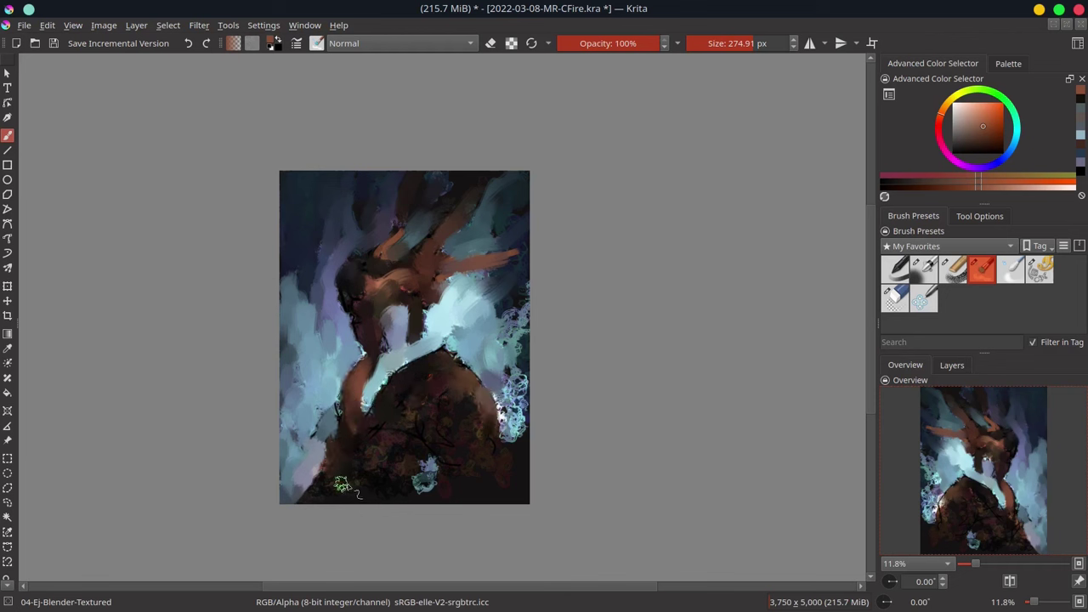
drag(441, 421, 428, 473)
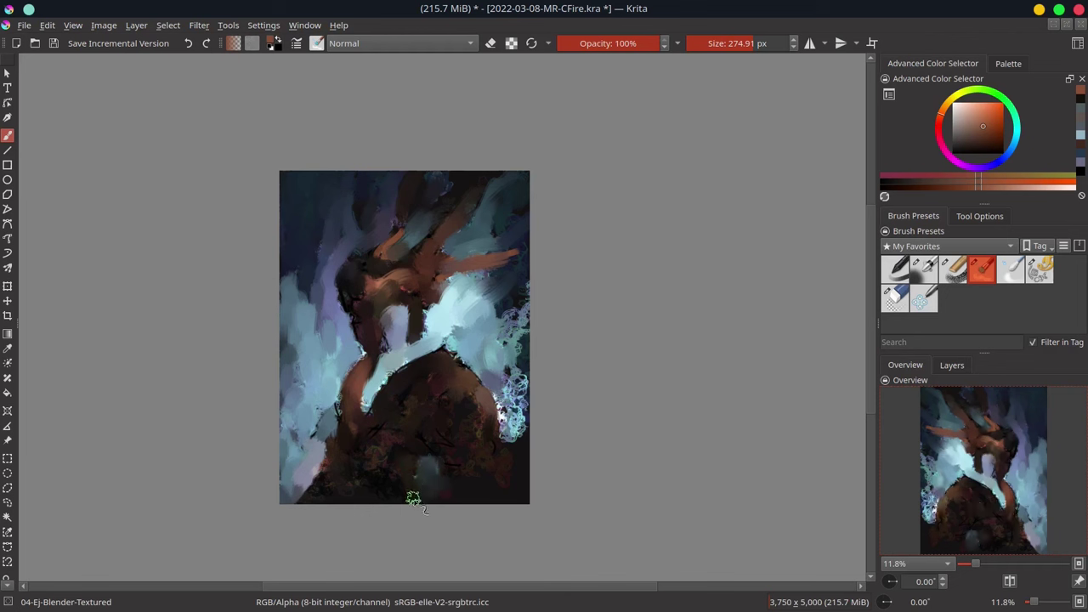
mouse_move(504, 423)
mouse_down()
mouse_move(491, 369)
mouse_move(508, 431)
mouse_move(490, 355)
mouse_up()
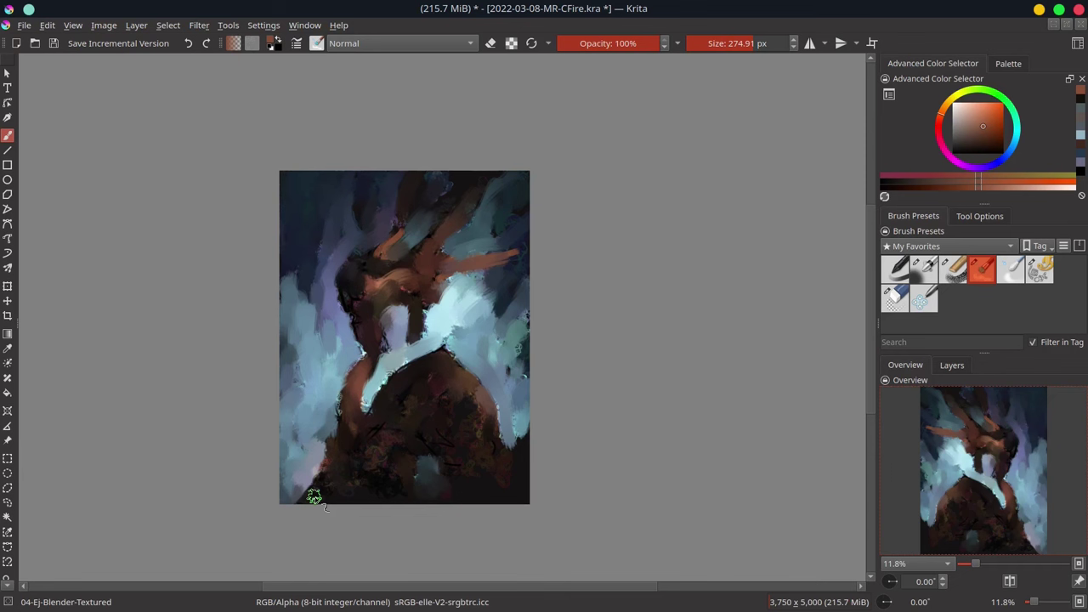
- Apply a Gaussian Blur with a 195.45 px radius to the whole painting
click(199, 25)
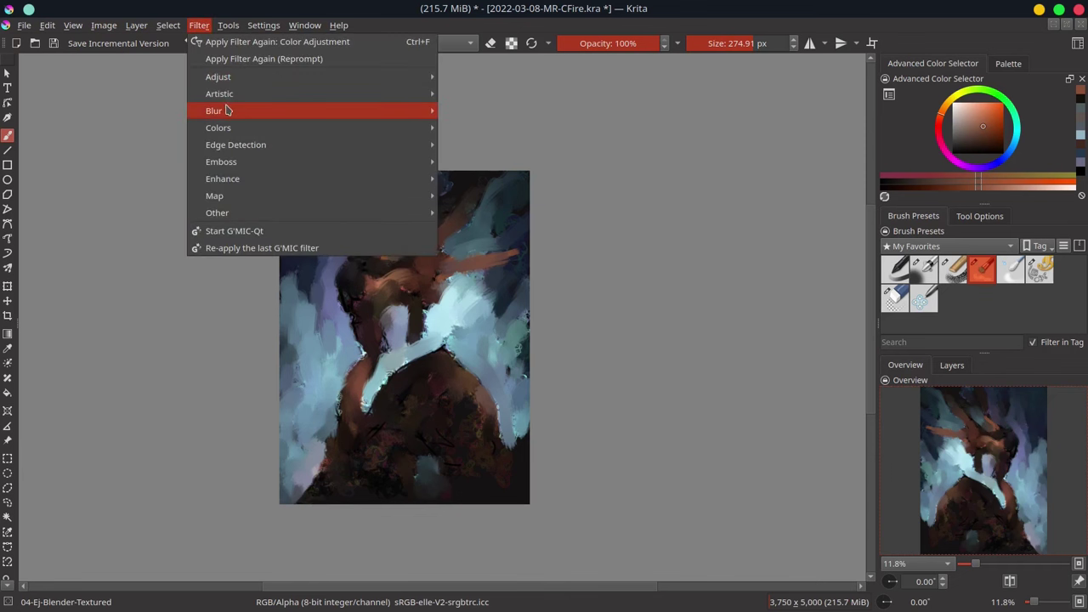
mouse_move(214, 110)
click(494, 128)
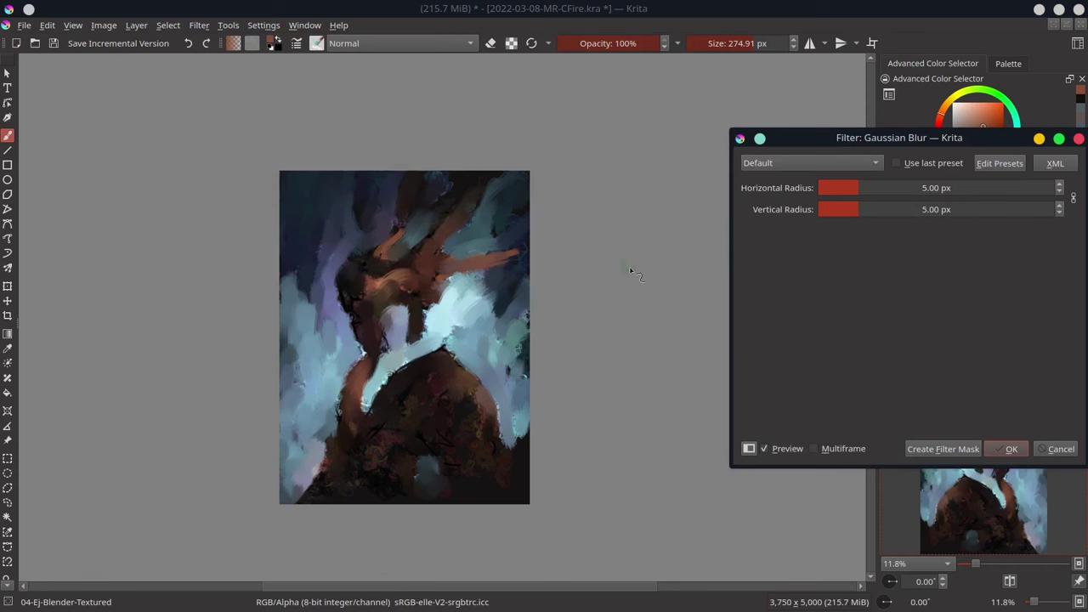
click(954, 188)
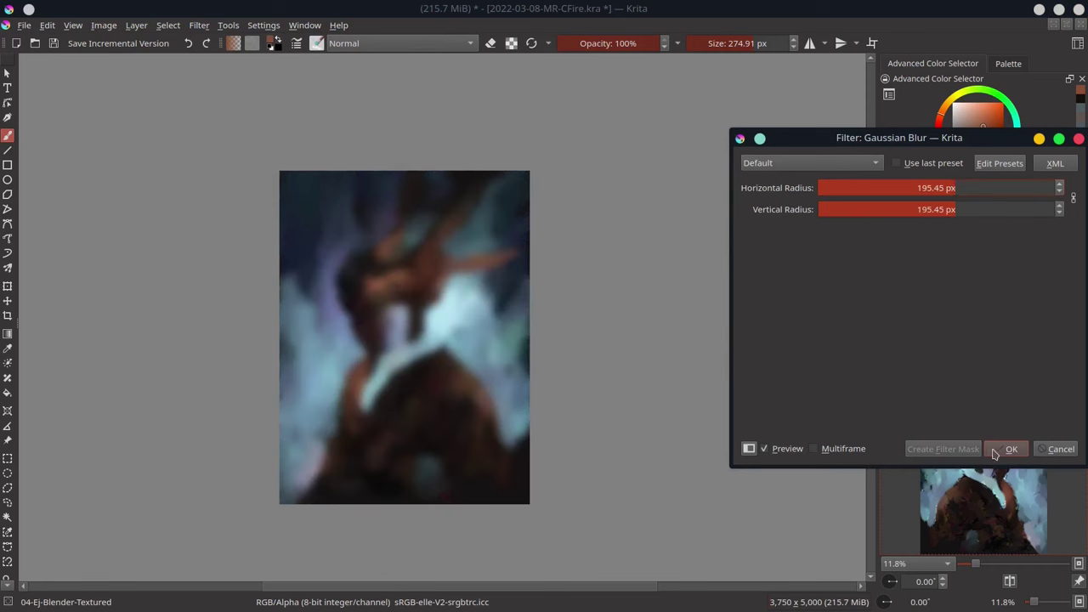
click(996, 453)
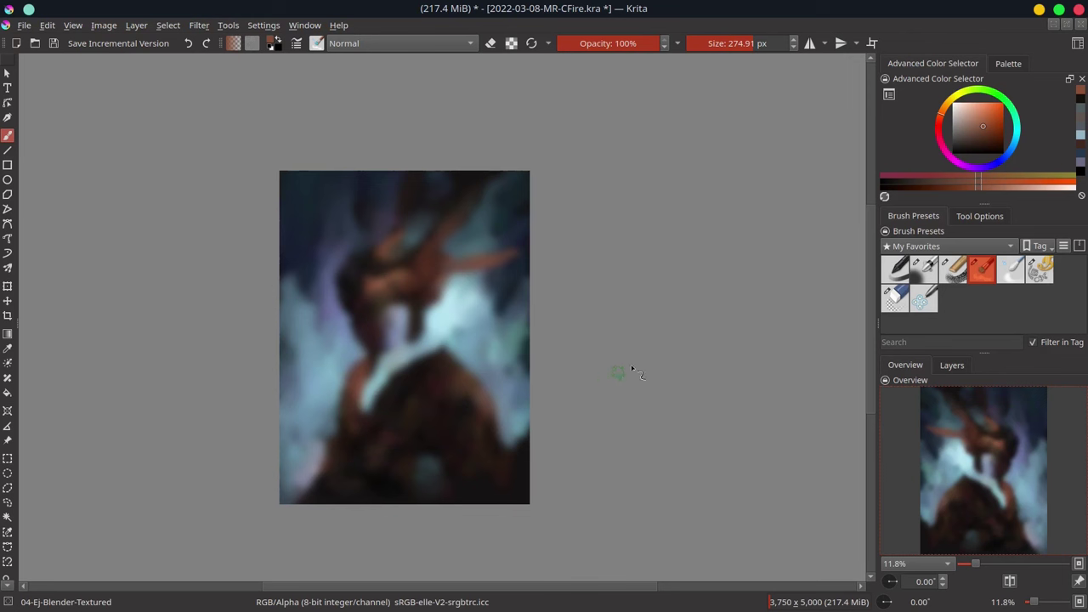
- Undo the blur, hide Background, show Copy of Paint Layer 1, and begin a freehand selection
click(170, 25)
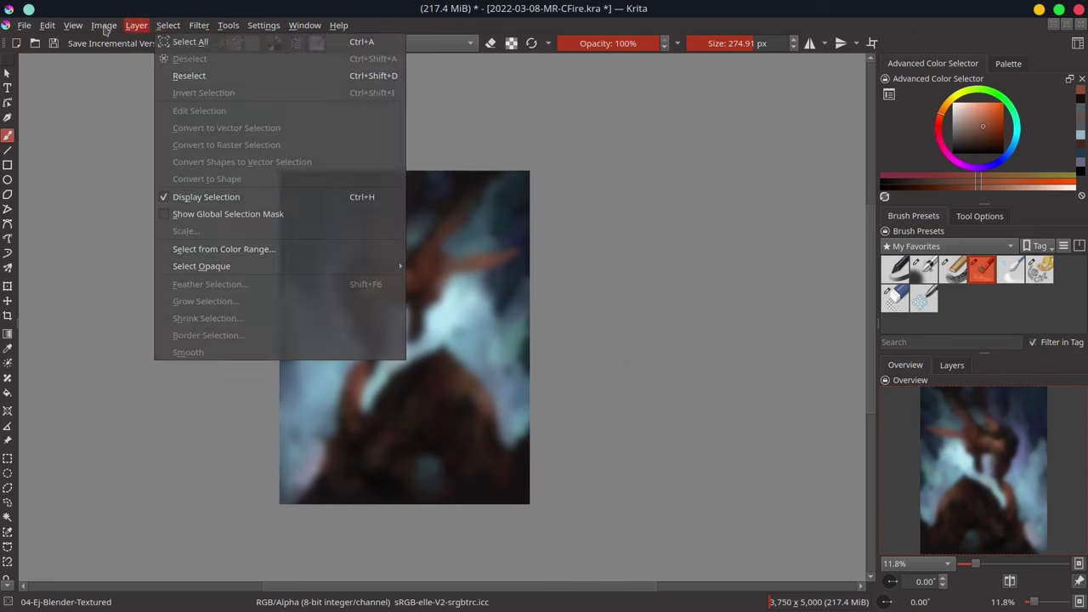
click(76, 42)
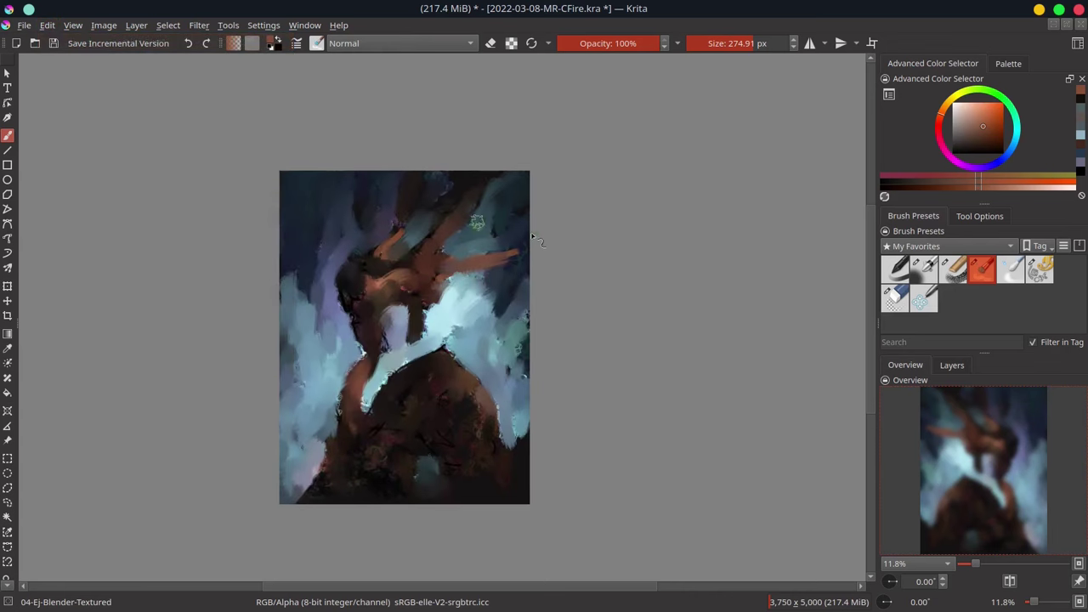
click(952, 365)
click(887, 449)
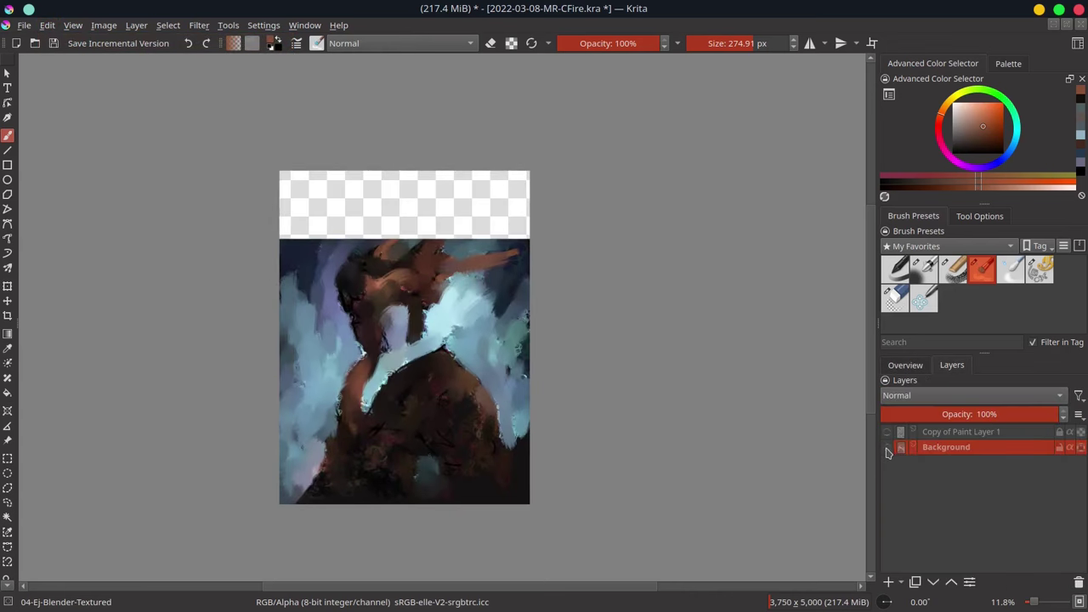
click(887, 432)
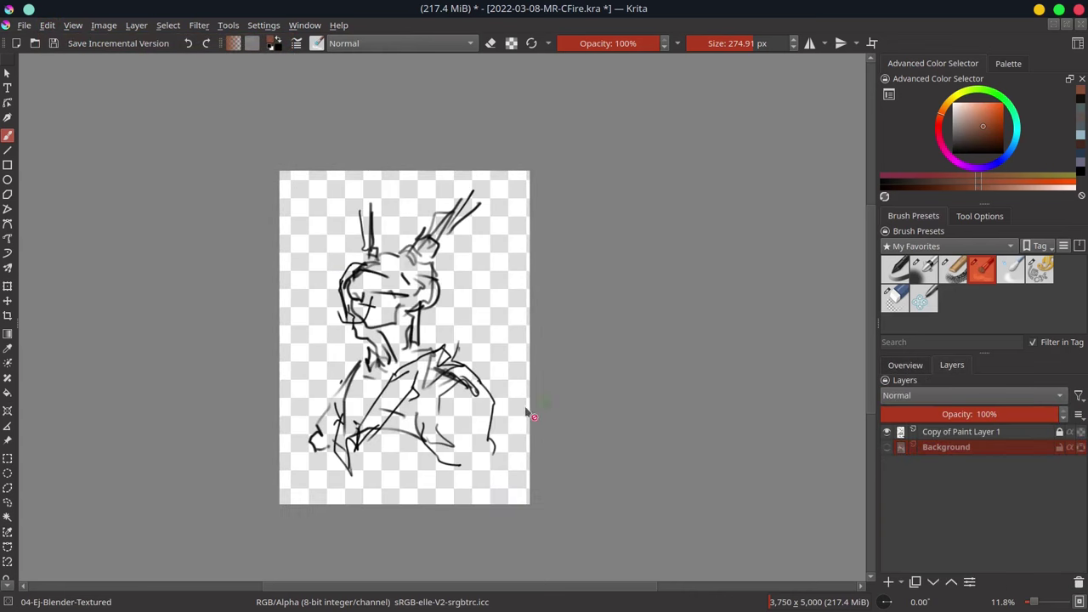
click(7, 489)
mouse_move(314, 512)
mouse_down()
mouse_move(317, 443)
mouse_move(337, 392)
mouse_move(379, 358)
mouse_move(369, 344)
mouse_move(380, 342)
mouse_move(363, 344)
mouse_move(350, 325)
mouse_move(349, 276)
mouse_move(376, 270)
mouse_move(385, 251)
mouse_move(400, 258)
mouse_move(398, 238)
mouse_move(426, 200)
mouse_move(400, 261)
mouse_move(425, 255)
mouse_move(476, 201)
mouse_move(447, 244)
mouse_move(478, 197)
mouse_move(440, 252)
mouse_move(459, 263)
mouse_move(509, 245)
mouse_move(434, 275)
mouse_move(448, 301)
mouse_move(425, 316)
mouse_move(427, 344)
mouse_move(400, 317)
mouse_move(388, 351)
mouse_move(407, 374)
mouse_move(457, 358)
mouse_move(490, 390)
mouse_move(516, 515)
mouse_move(466, 533)
mouse_up()
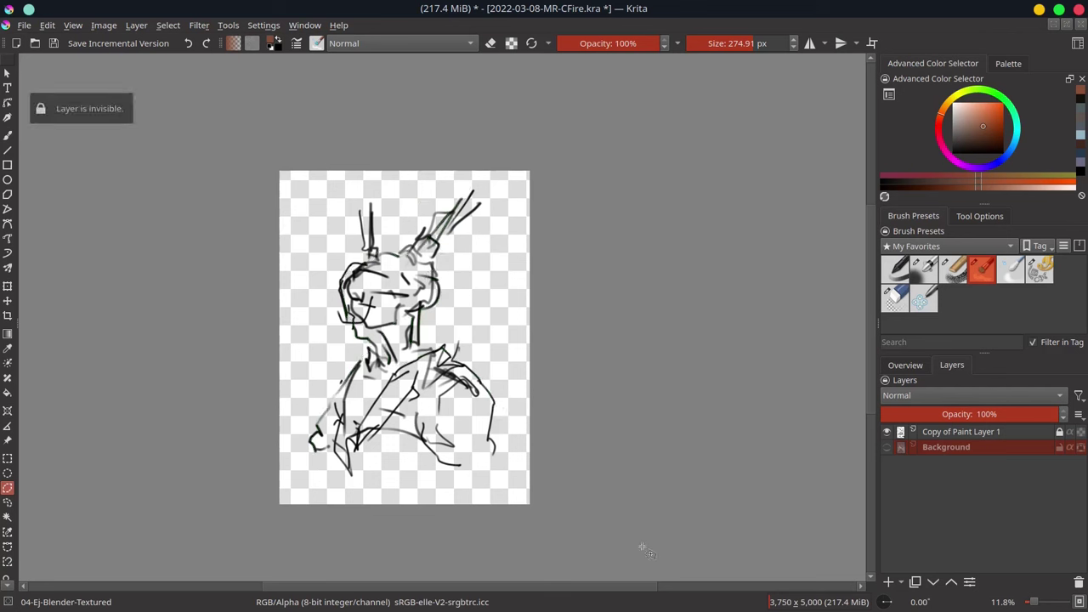
- Briefly show then re-hide the Background layer, and select Copy of Paint Layer 1
click(887, 447)
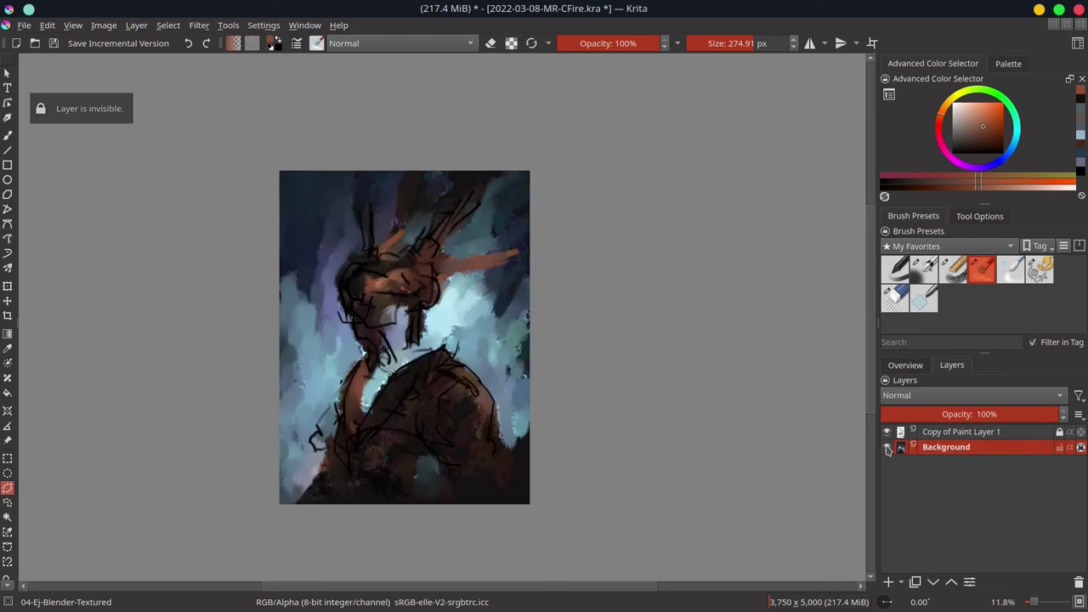
click(887, 447)
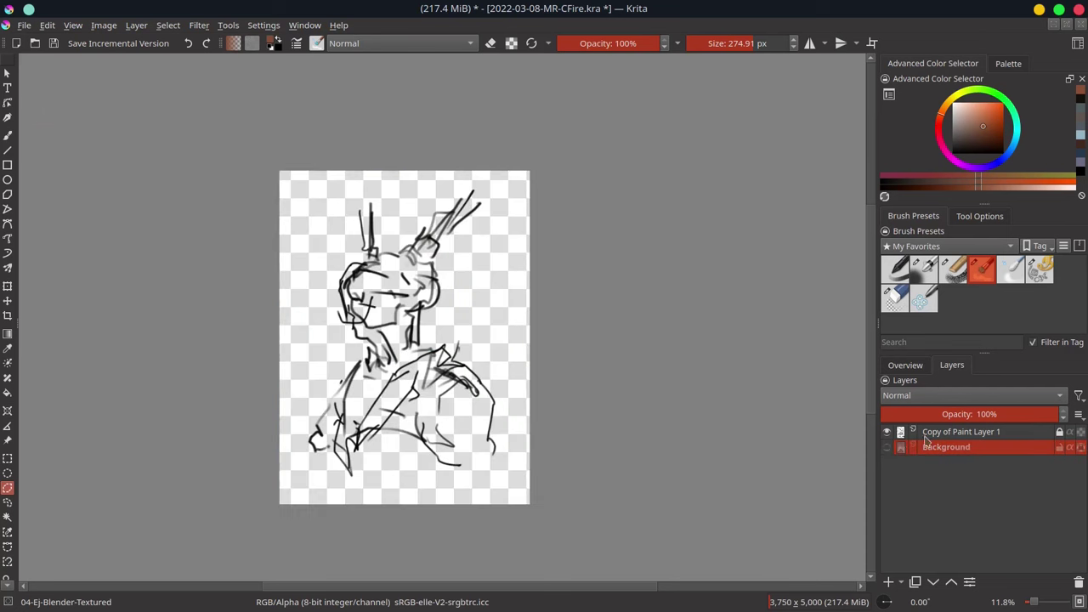
click(945, 436)
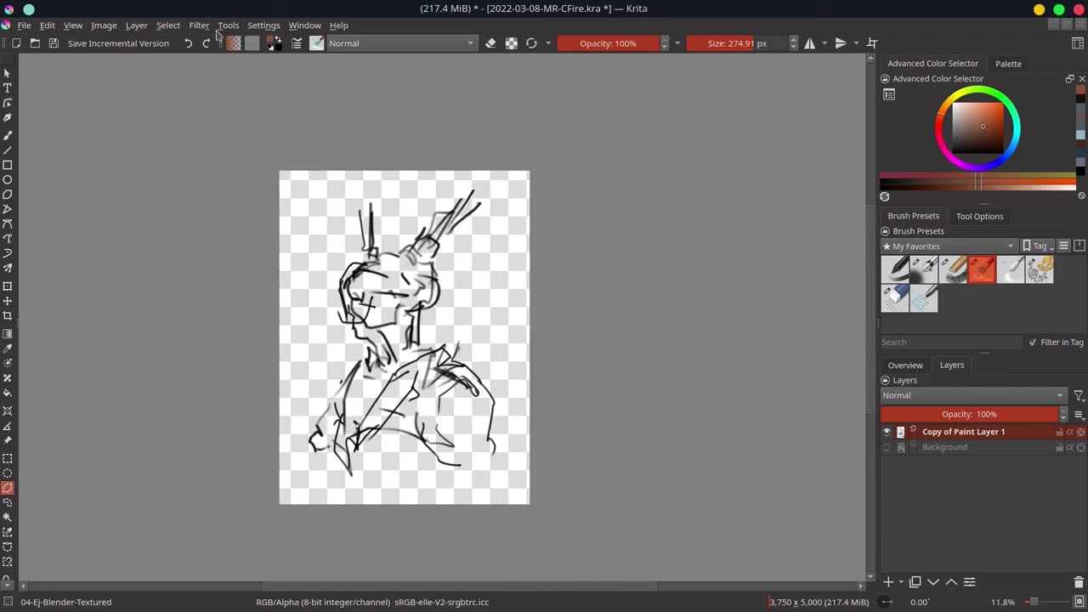
click(262, 26)
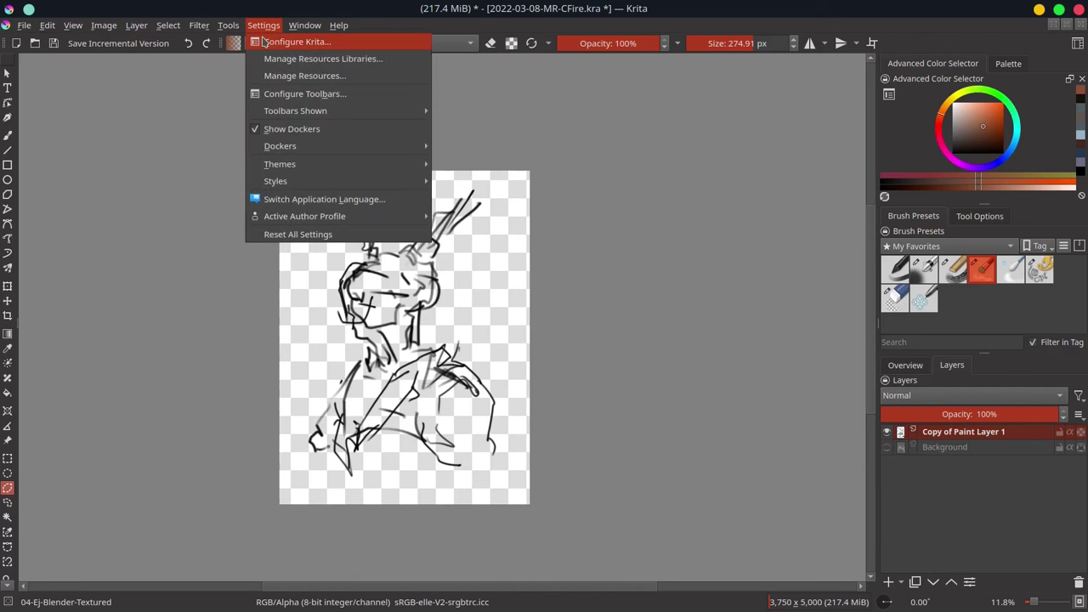
click(263, 43)
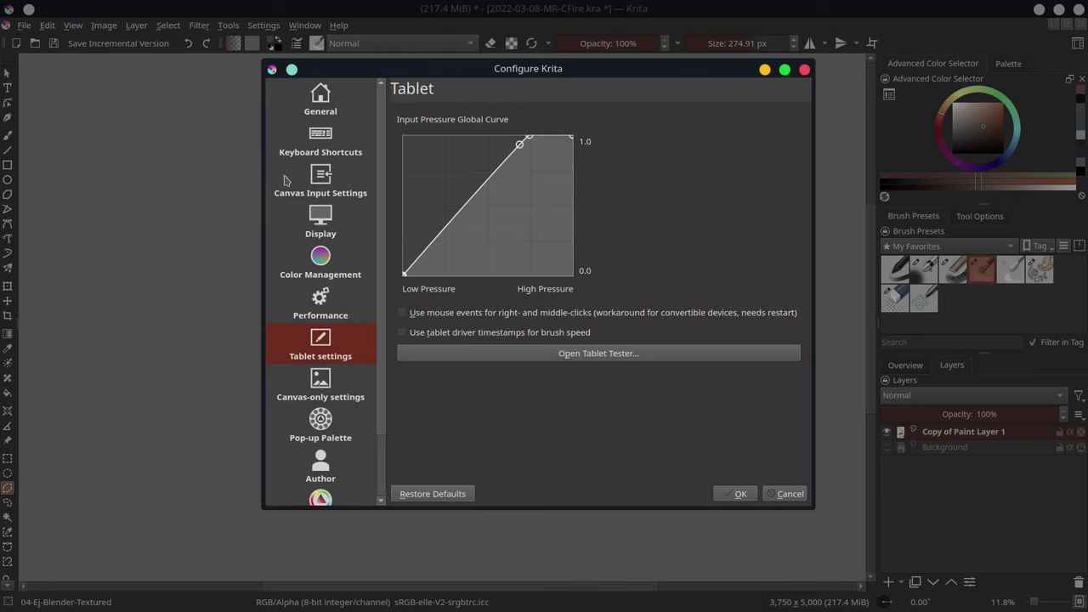
click(320, 109)
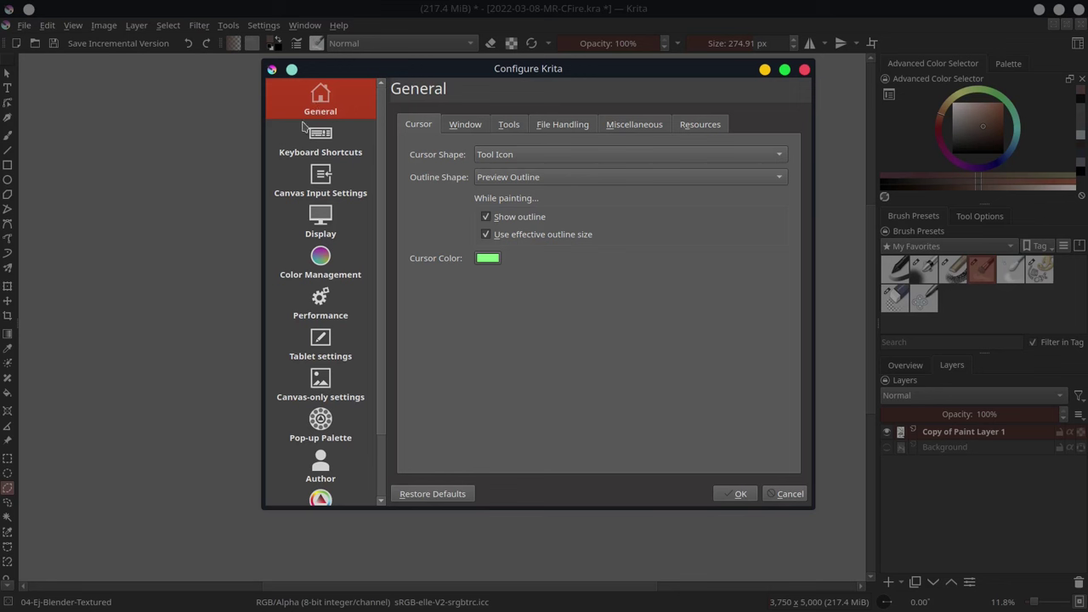
click(657, 126)
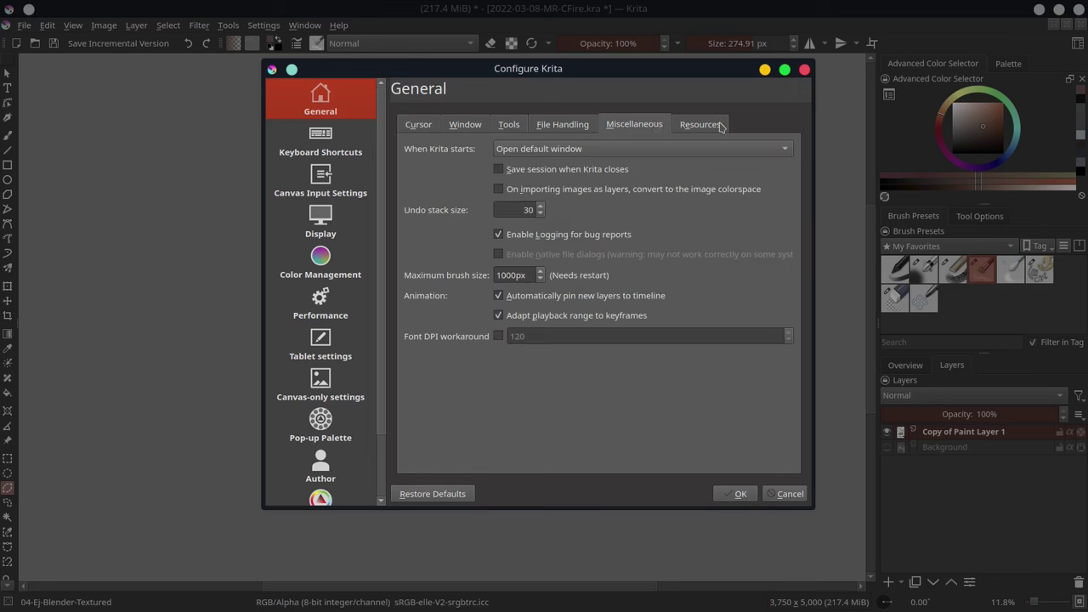
click(805, 69)
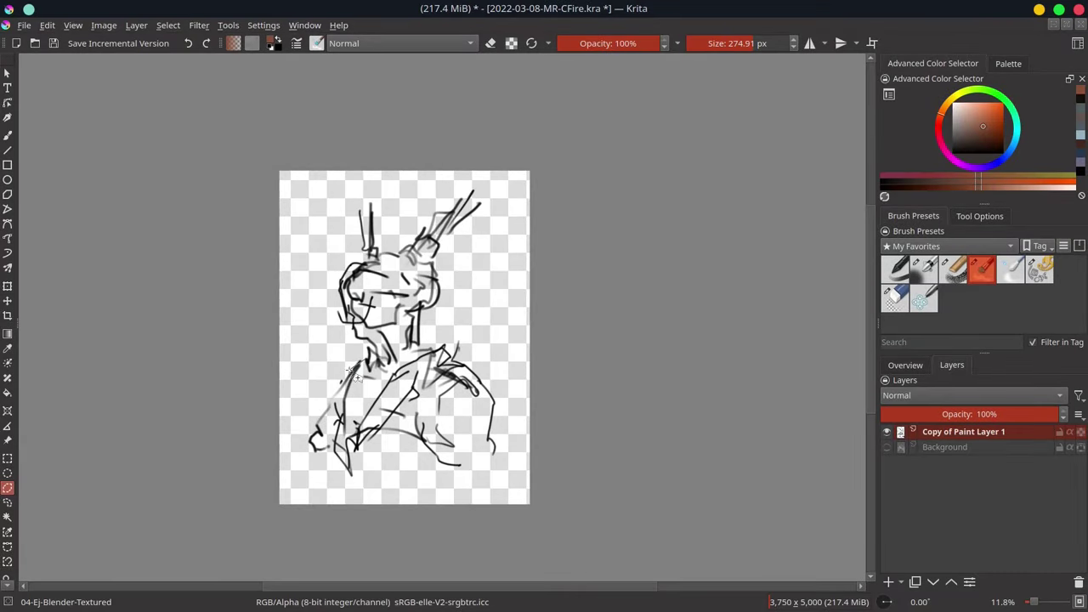
- Trace a freehand outline down the figure's left side, below the canvas bottom, and up the right
drag(352, 374, 321, 436)
drag(325, 456, 328, 511)
mouse_move(485, 498)
mouse_down()
mouse_move(496, 397)
mouse_move(440, 348)
mouse_move(400, 364)
mouse_move(384, 336)
mouse_move(402, 331)
mouse_move(406, 311)
mouse_move(418, 317)
mouse_move(417, 354)
mouse_move(430, 311)
mouse_move(466, 289)
mouse_move(460, 272)
mouse_move(516, 269)
mouse_move(437, 280)
mouse_move(456, 262)
mouse_move(445, 261)
mouse_move(463, 263)
mouse_move(454, 255)
mouse_move(485, 248)
mouse_move(439, 259)
mouse_move(472, 218)
mouse_move(495, 213)
mouse_move(484, 200)
mouse_move(439, 242)
mouse_move(473, 192)
mouse_move(421, 255)
mouse_move(405, 258)
mouse_move(394, 239)
mouse_move(338, 286)
mouse_move(345, 329)
mouse_move(360, 334)
mouse_up()
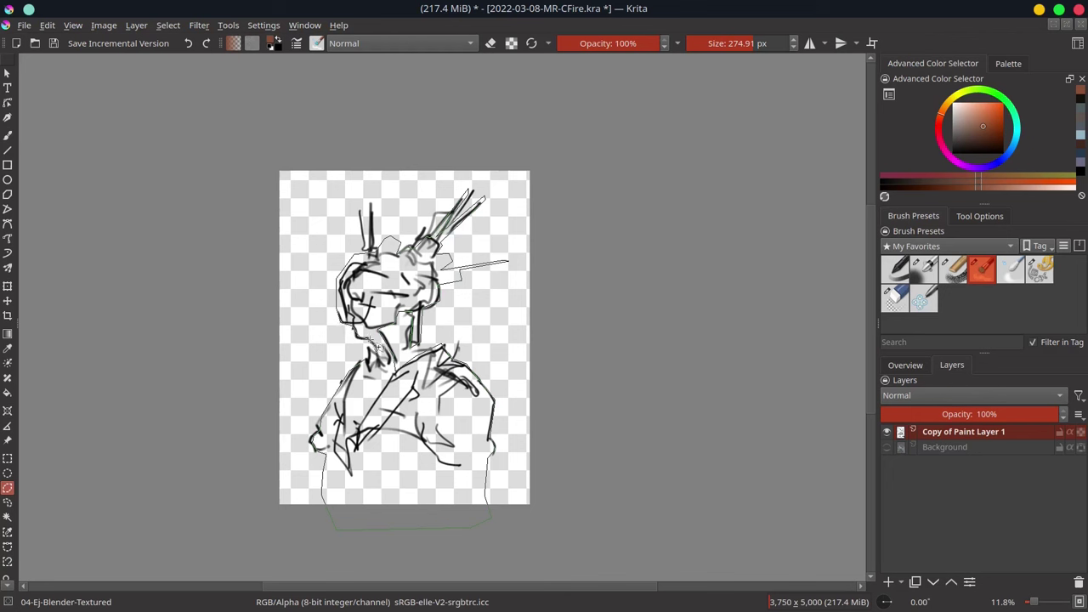
- Close the selection around the figure, hide the line sketch, and add a new paint layer
drag(371, 358, 374, 361)
click(888, 432)
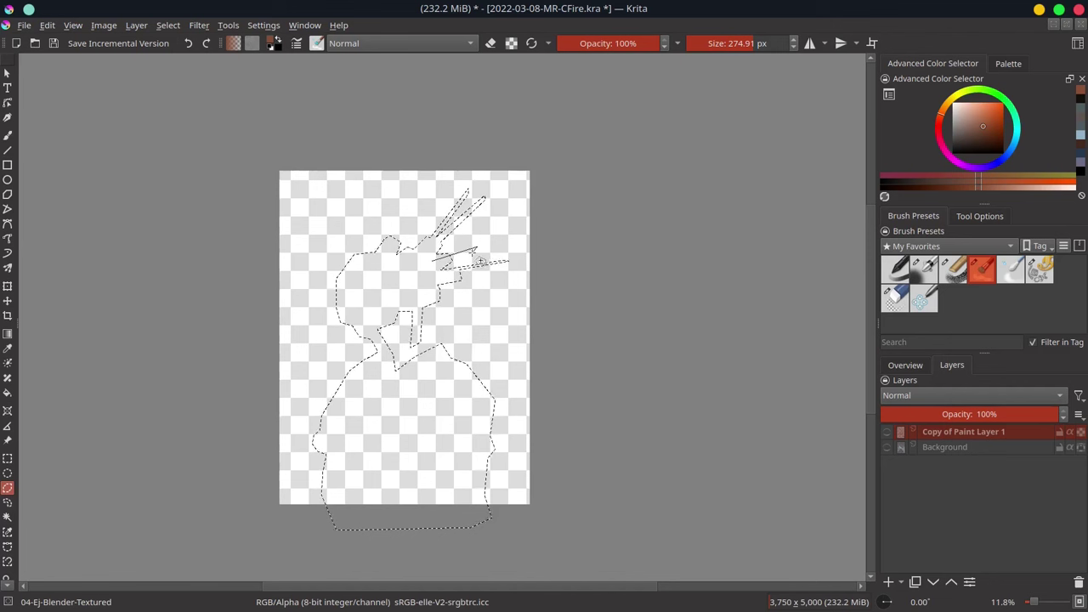
click(409, 298)
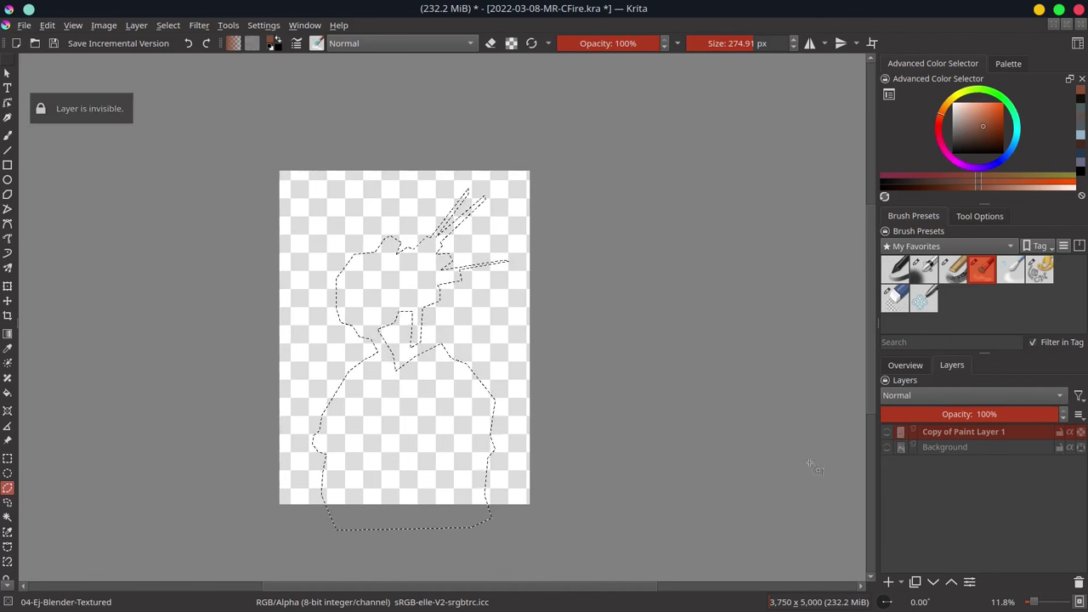
click(887, 582)
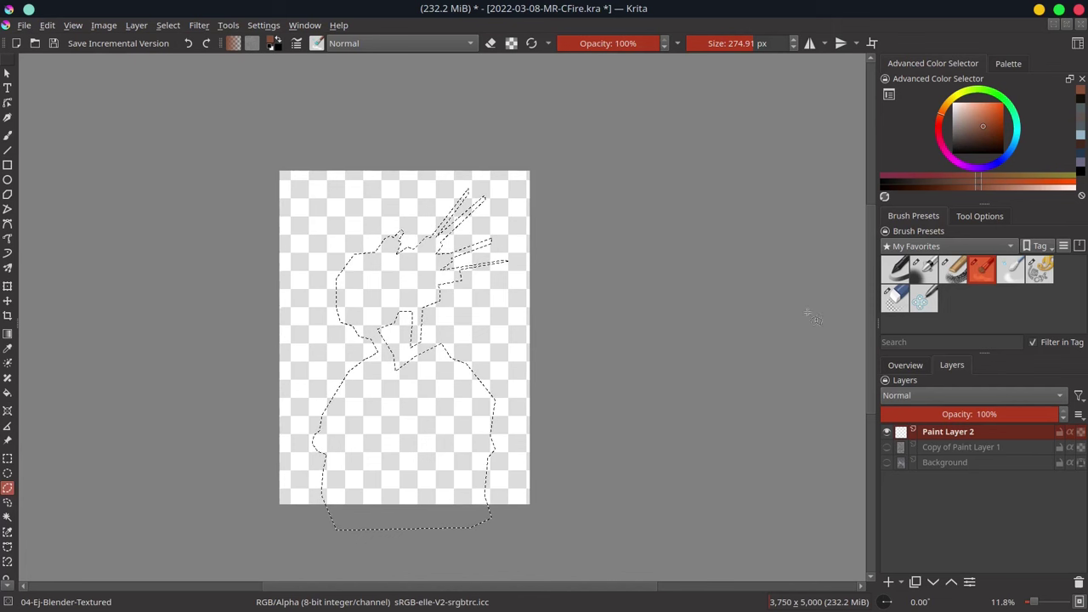
- Add the last spike to the selection with the polygonal tool and save the document
click(976, 218)
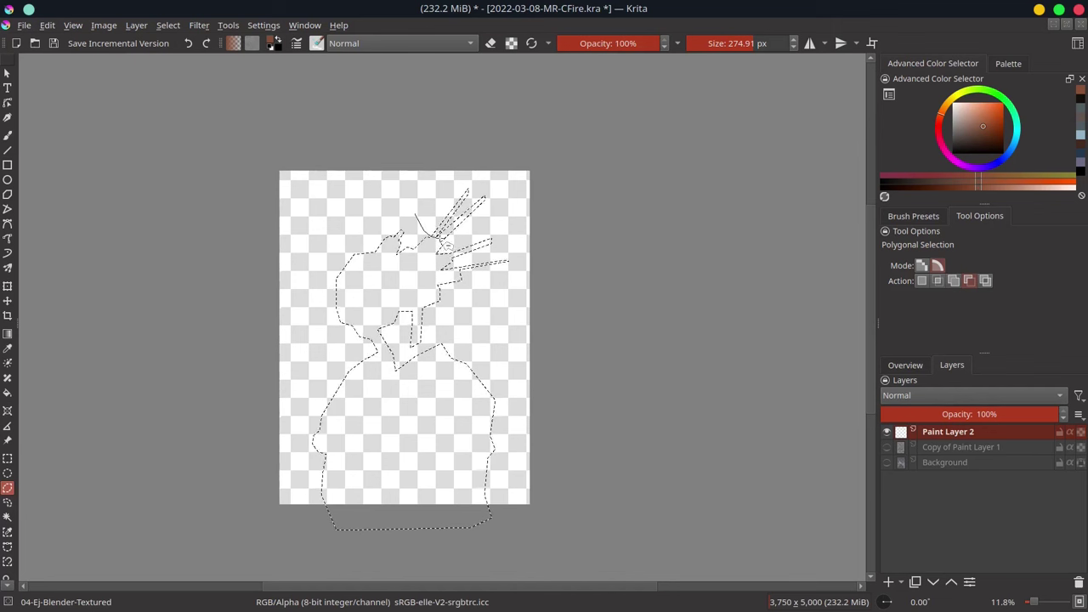
double_click(468, 187)
key(a)
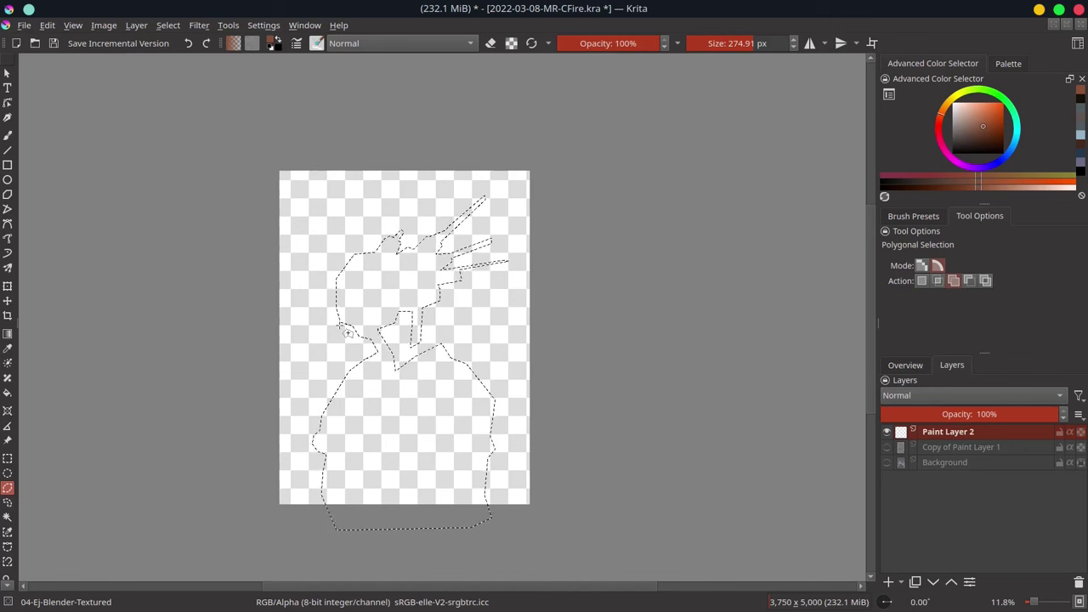
key(ctrl+s)
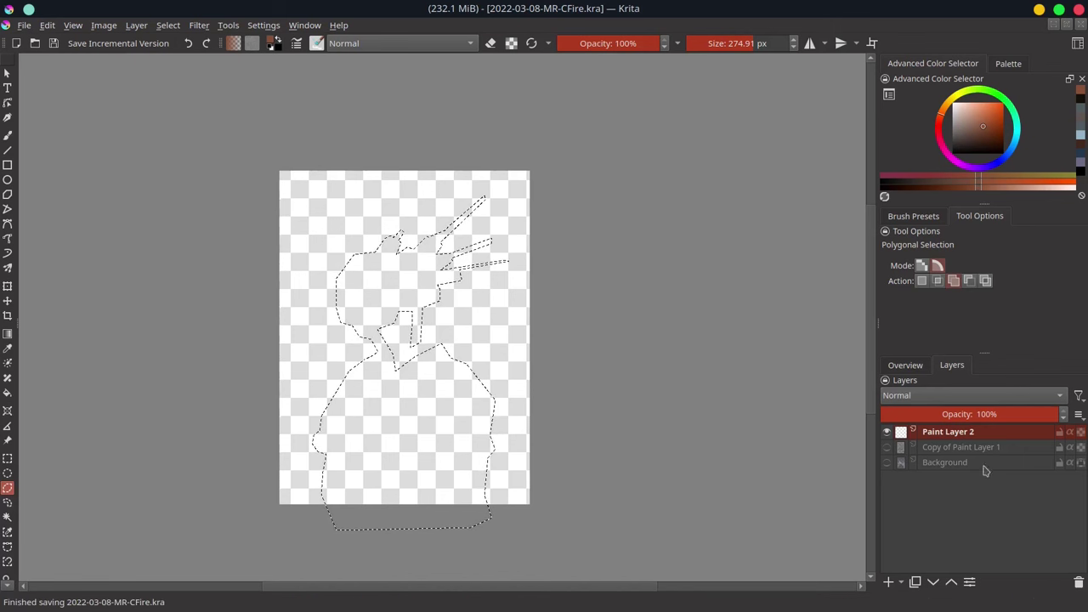
- Replace Paint Layer 2 with a fresh empty layer beneath Copy of Paint Layer 1
click(1079, 582)
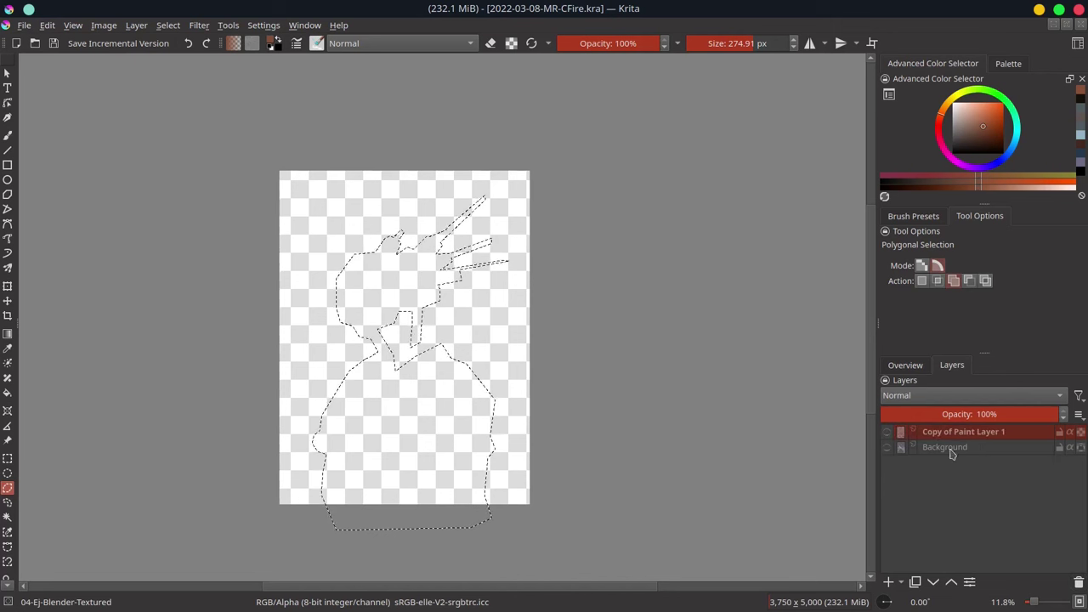
click(889, 583)
click(934, 583)
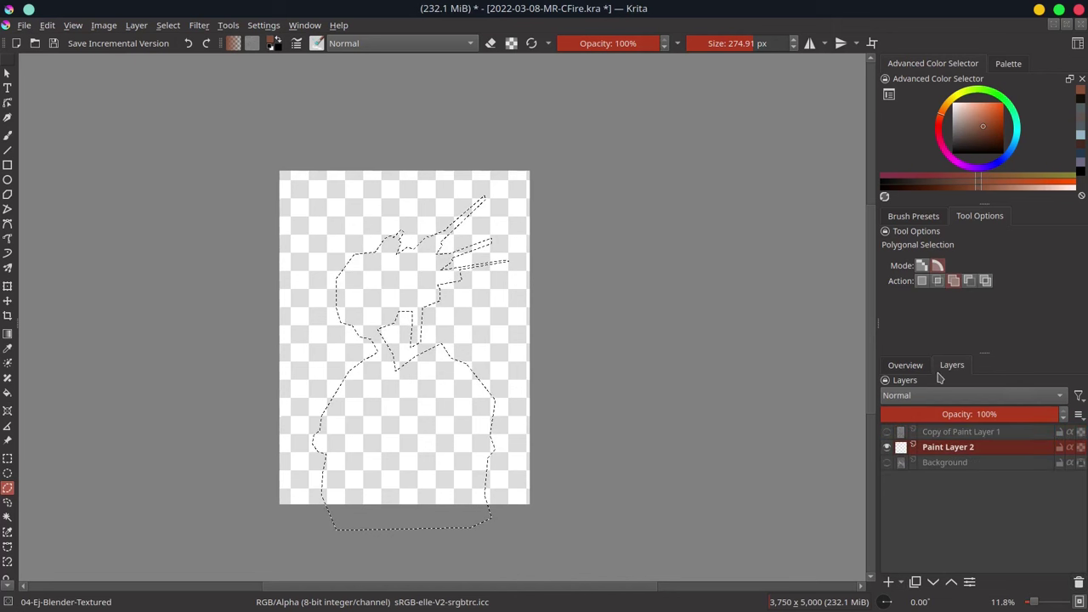
- Fill the figure selection flat brown on Paint Layer 2, then hide that layer
click(8, 393)
click(381, 436)
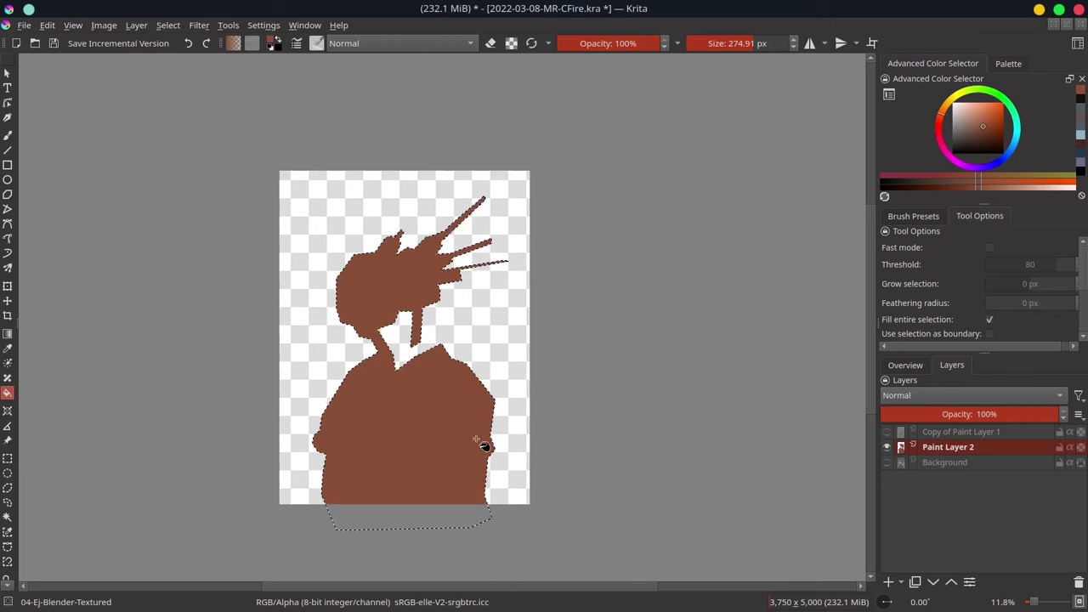
click(887, 447)
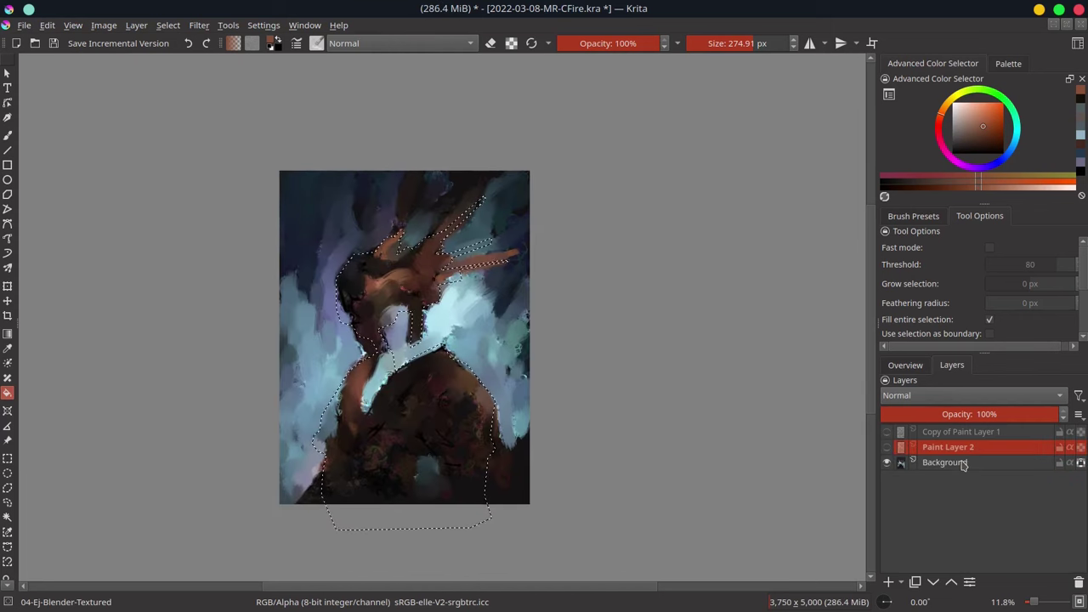
- Select the Background layer, briefly show and re-hide the sketch layer, and save
click(958, 463)
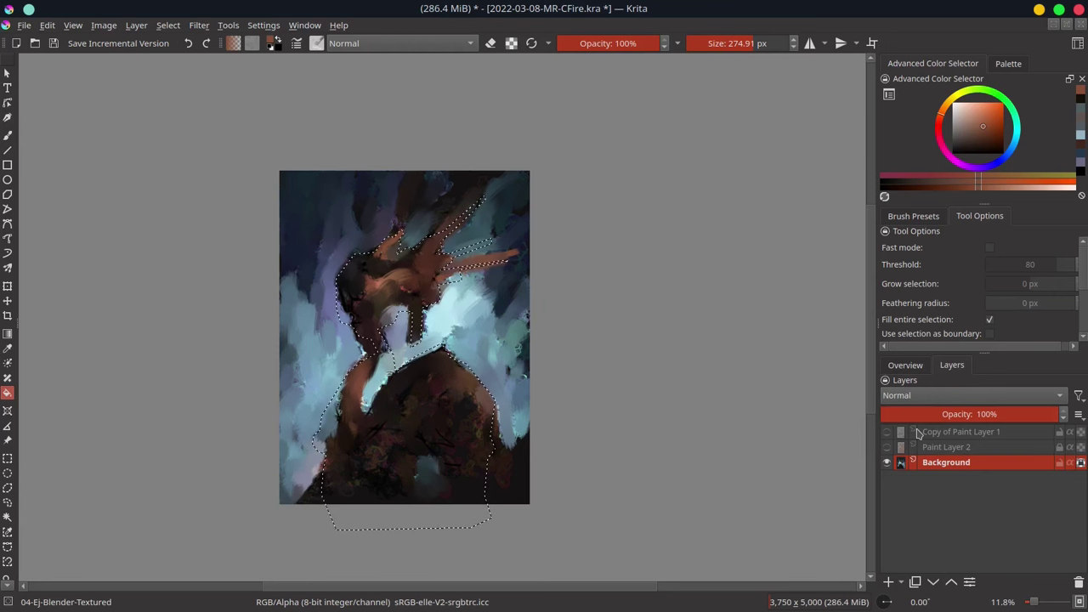
click(887, 432)
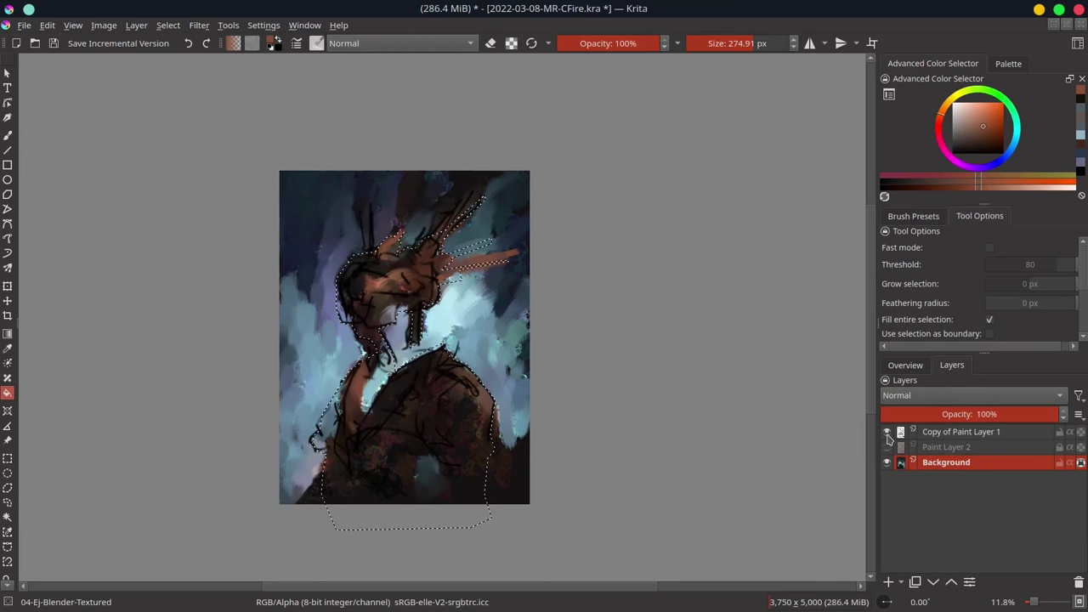
click(887, 432)
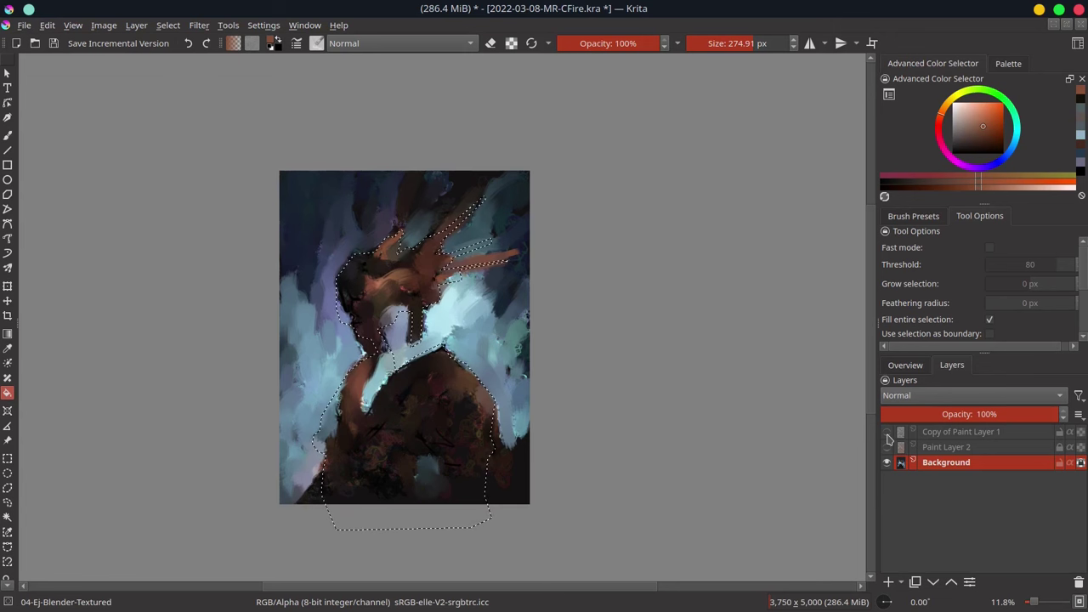
key(ctrl+s)
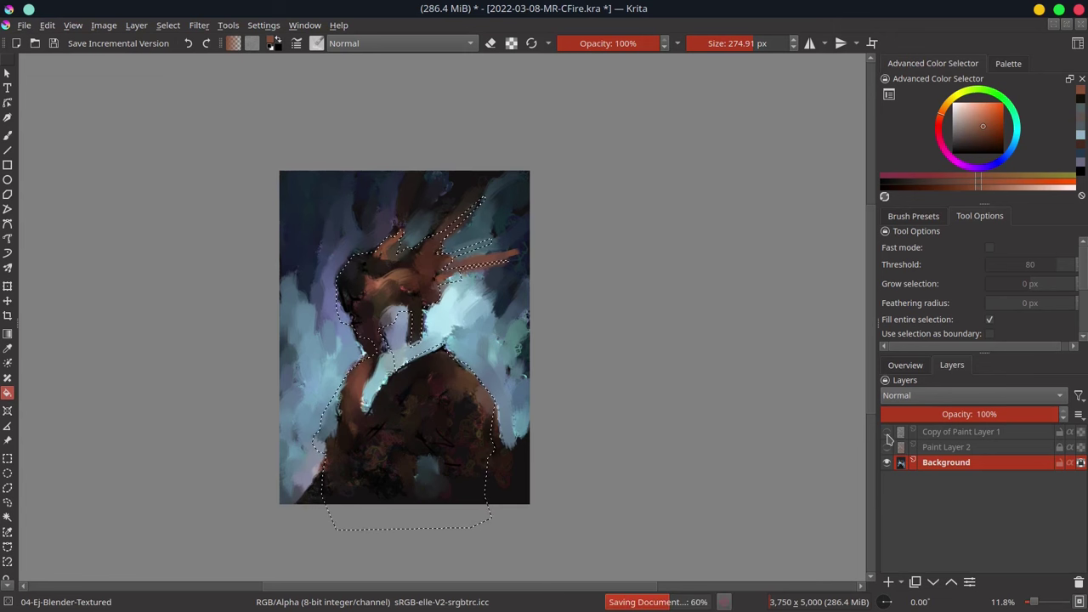
- Load the Chalk-Grainy brush preset for freehand painting and enlarge the brush
click(941, 217)
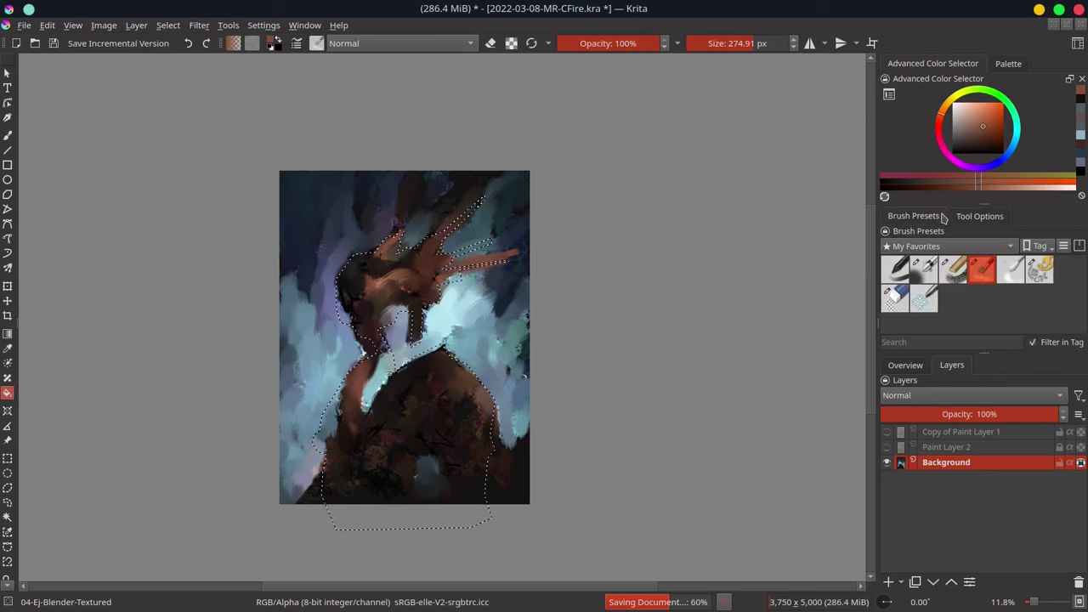
click(955, 271)
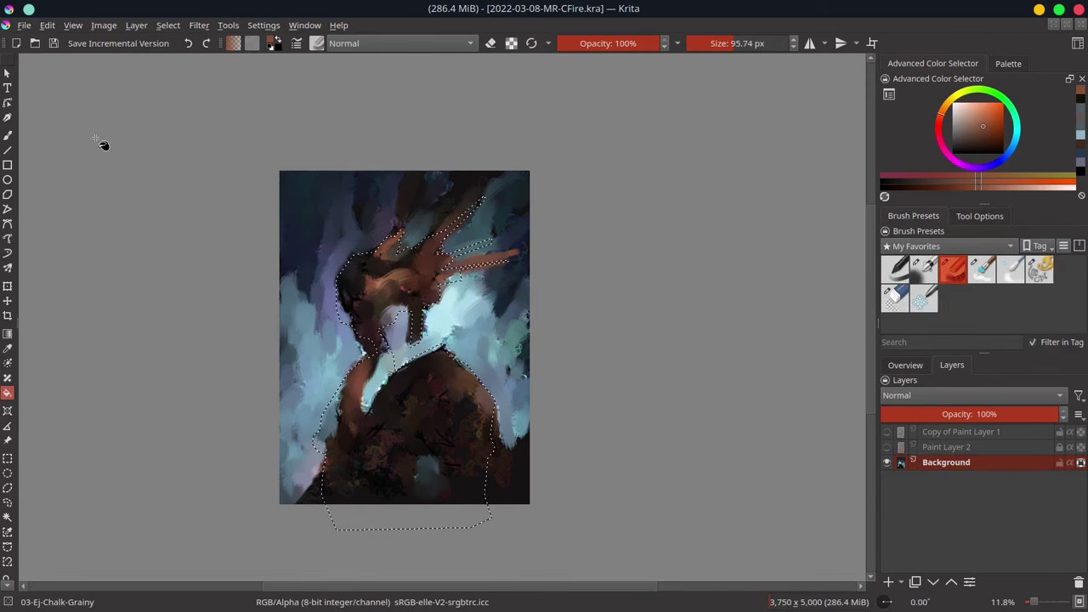
click(7, 135)
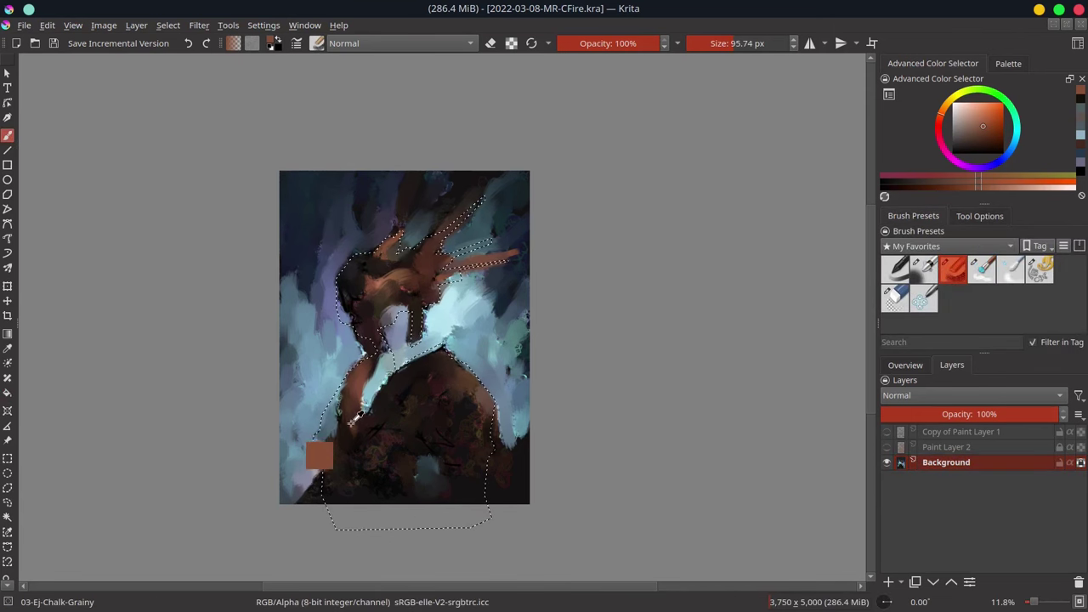
key(bracketright)
- Paint sampled dark-brown and orange-brown strokes on the figure's left edge and head, undoing stray dabs
drag(336, 455, 371, 340)
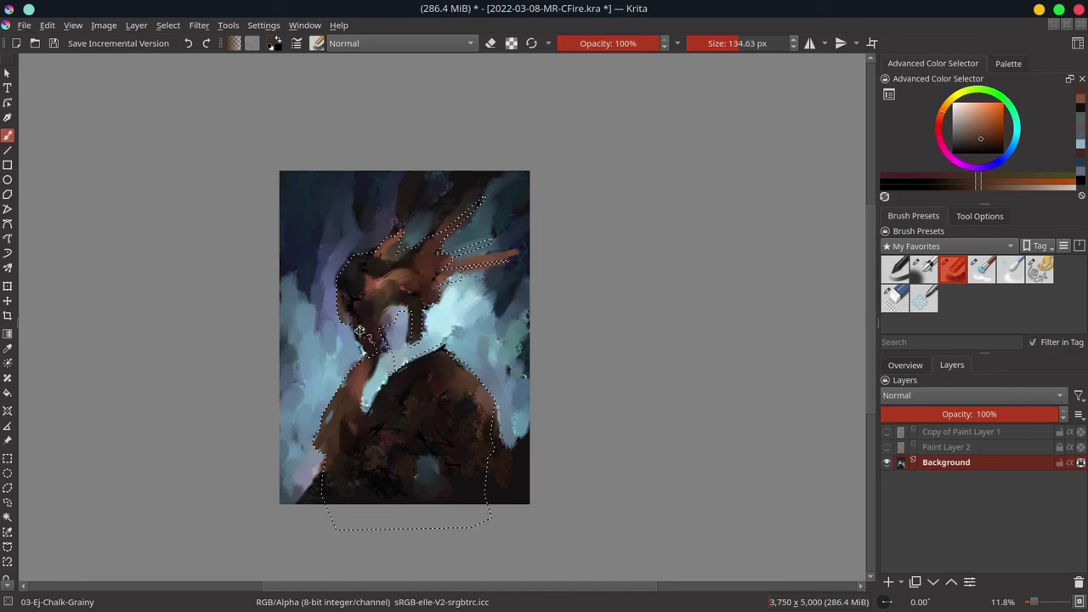
ctrl+click(349, 286)
drag(348, 285, 348, 301)
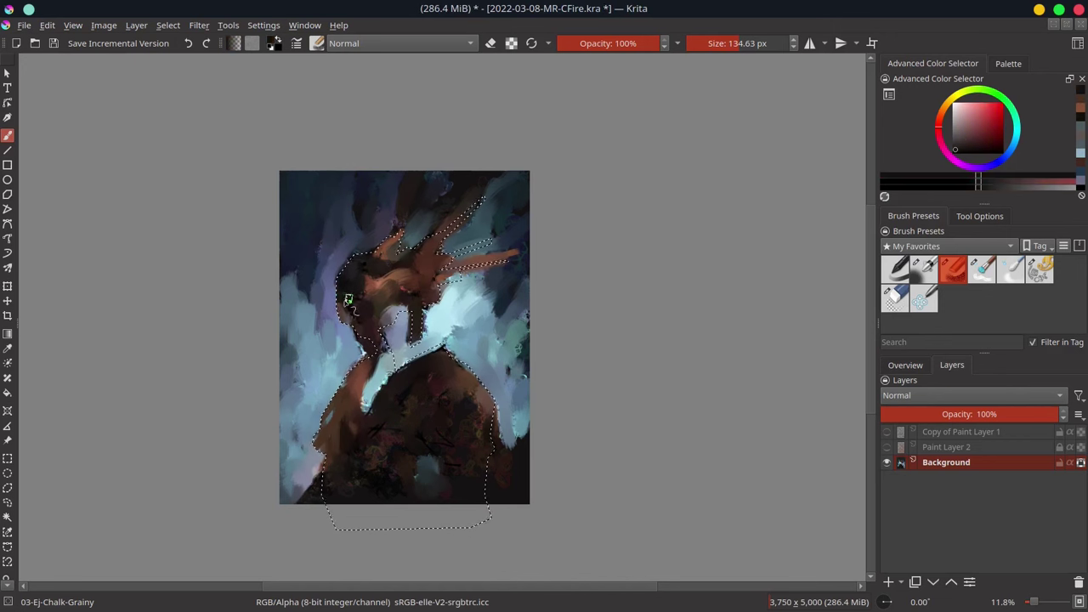
ctrl+click(393, 232)
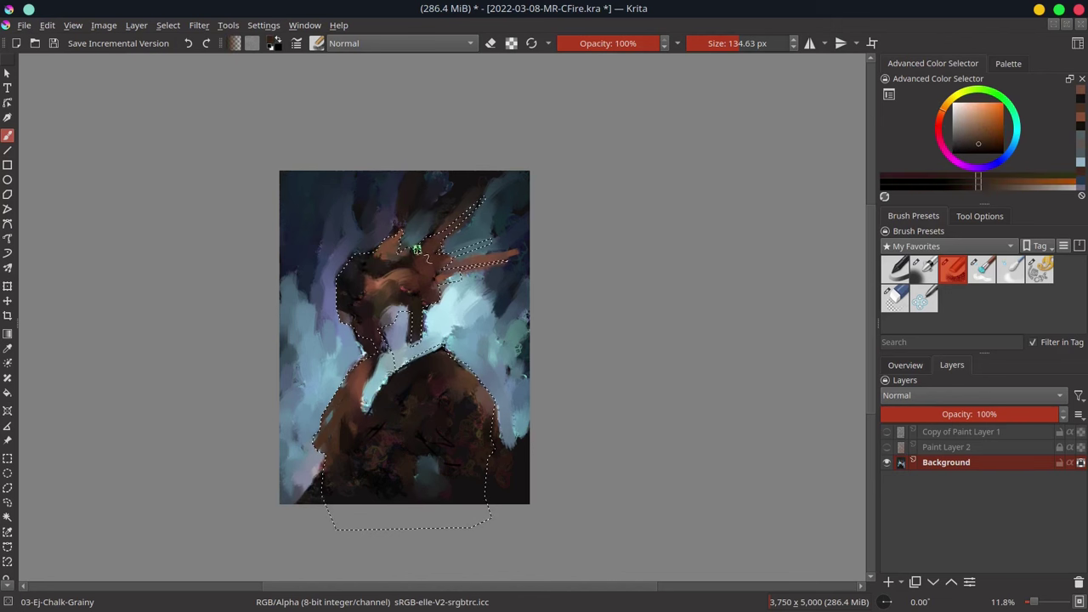
mouse_move(442, 234)
mouse_down()
mouse_move(485, 265)
mouse_move(502, 264)
mouse_move(481, 249)
mouse_move(446, 259)
mouse_move(442, 289)
mouse_move(506, 268)
mouse_up()
key(ctrl+z)
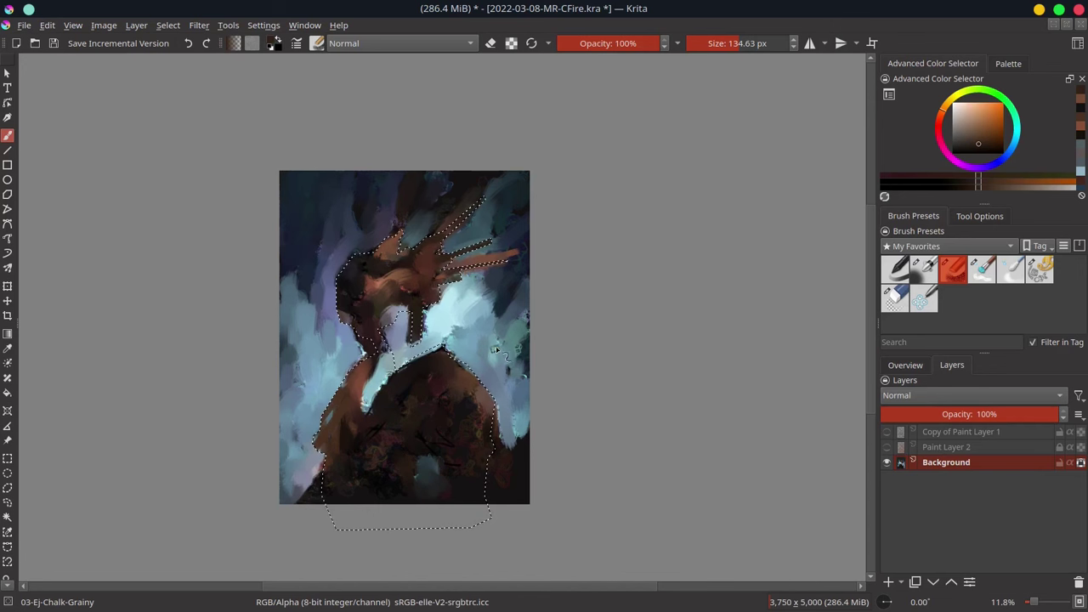
click(168, 25)
- Invert the selection to the background and paint light cyan along the lower-right edge
click(185, 95)
ctrl+click(315, 446)
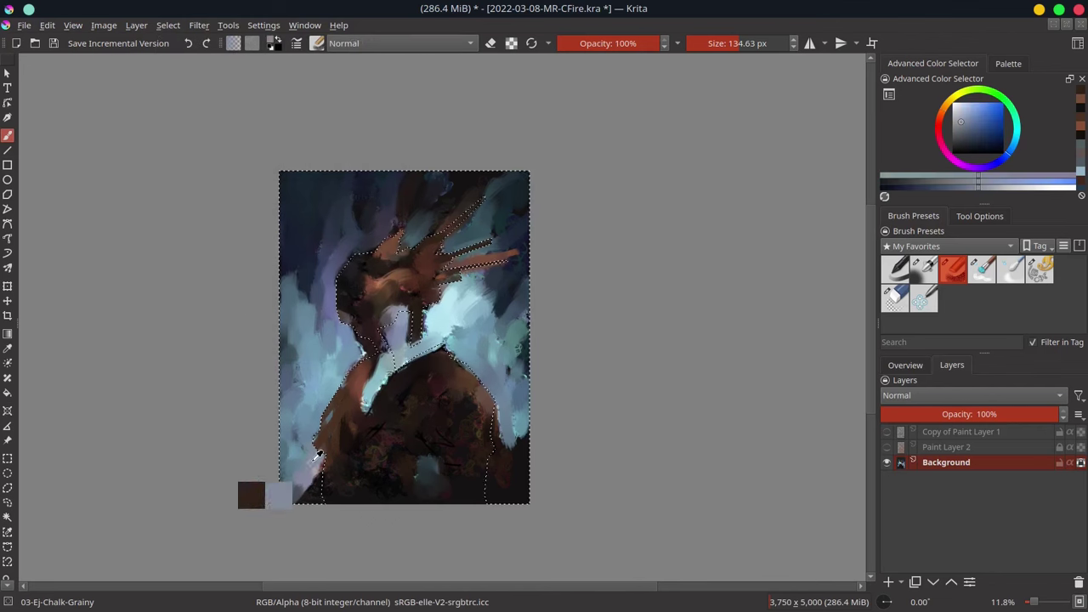
ctrl+click(520, 432)
mouse_move(519, 432)
mouse_down()
mouse_move(508, 451)
mouse_move(531, 447)
mouse_move(510, 503)
mouse_up()
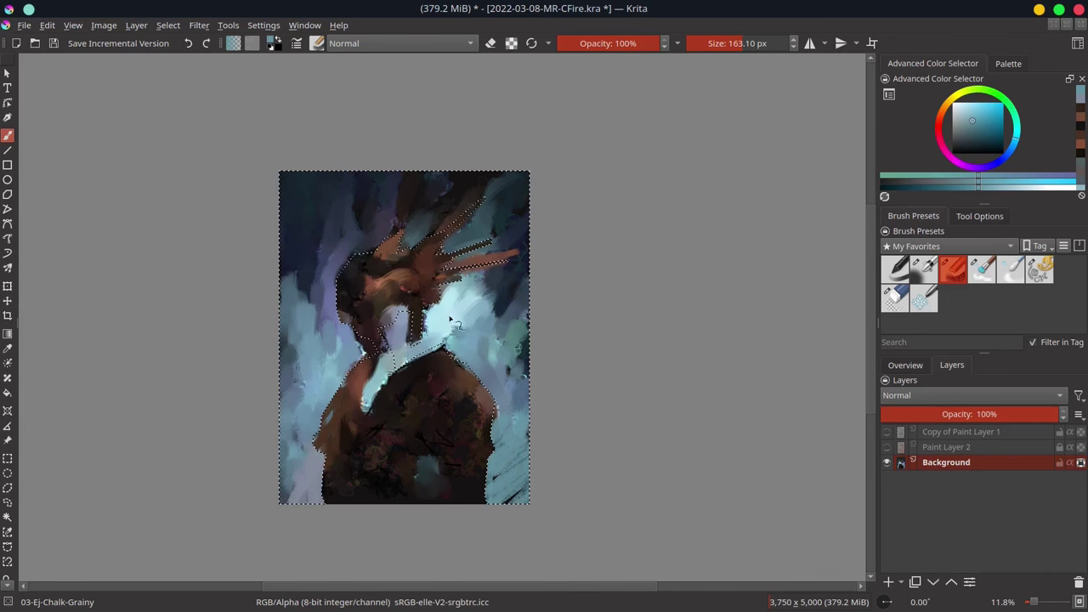
- Paint pale cyan around the neck, undo it, then stroke light blue from shoulder to collar
ctrl+click(432, 342)
mouse_move(432, 342)
mouse_down()
mouse_move(417, 366)
mouse_move(459, 357)
mouse_move(421, 344)
mouse_up()
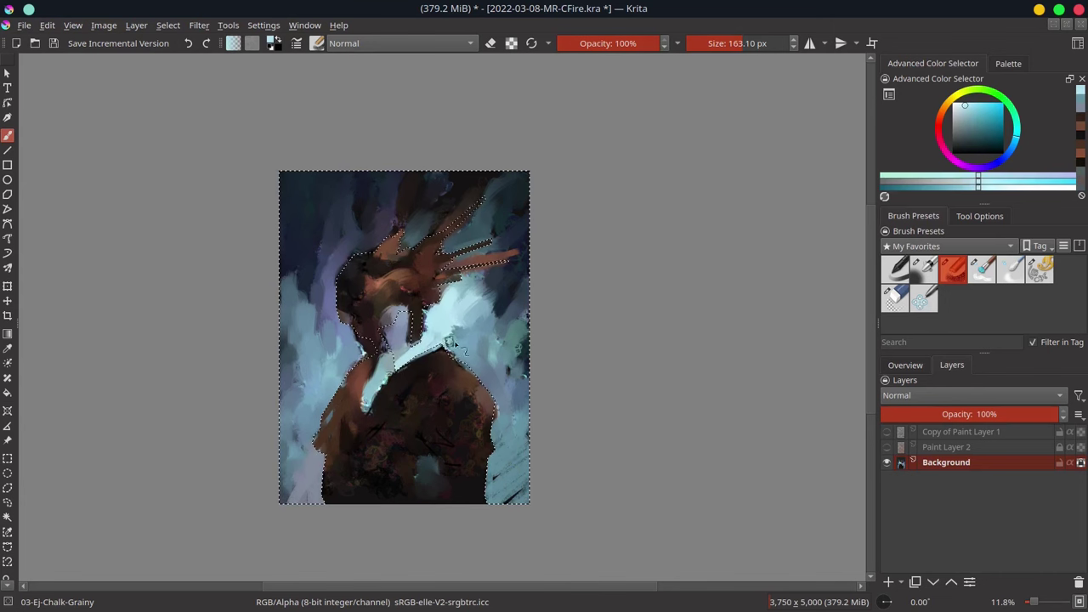
drag(434, 297, 410, 318)
key(ctrl+z)
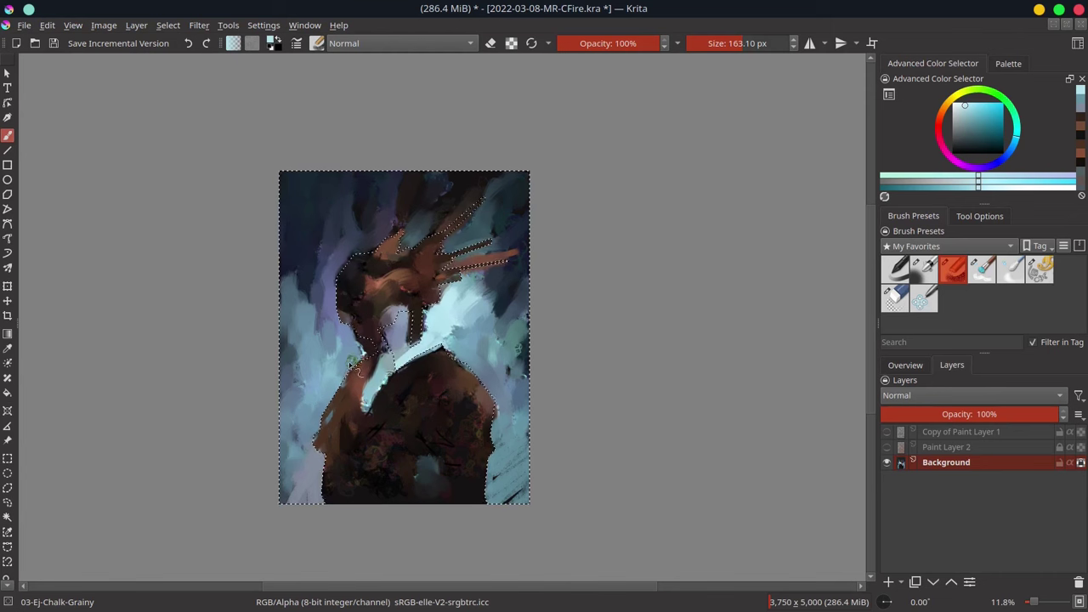
drag(323, 412, 410, 342)
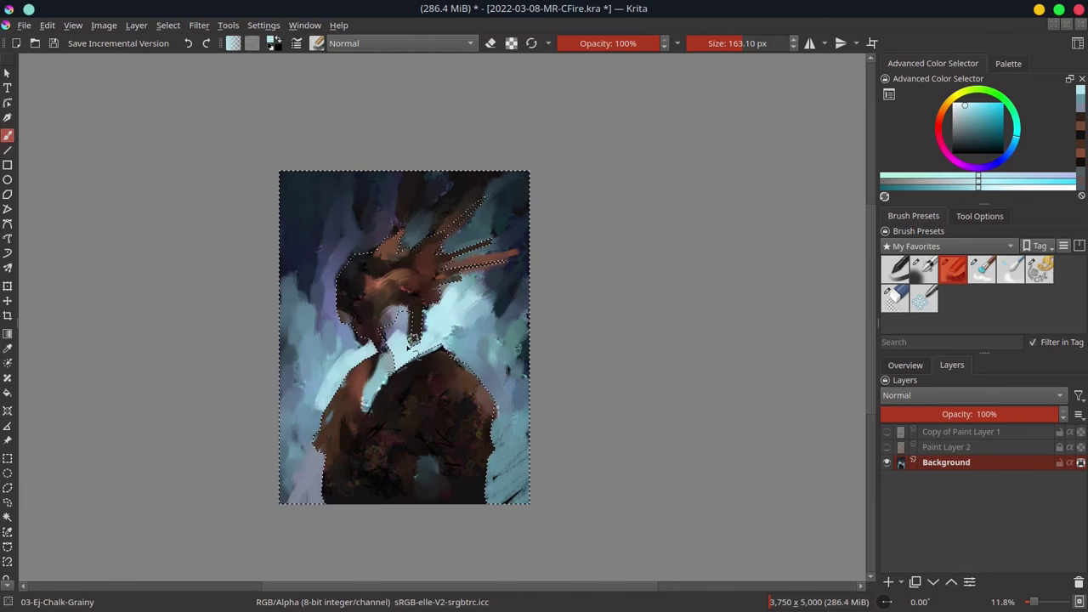
- Adjust the colour through darker and lighter blues, dab pale blue on the neck, and save
key(k)
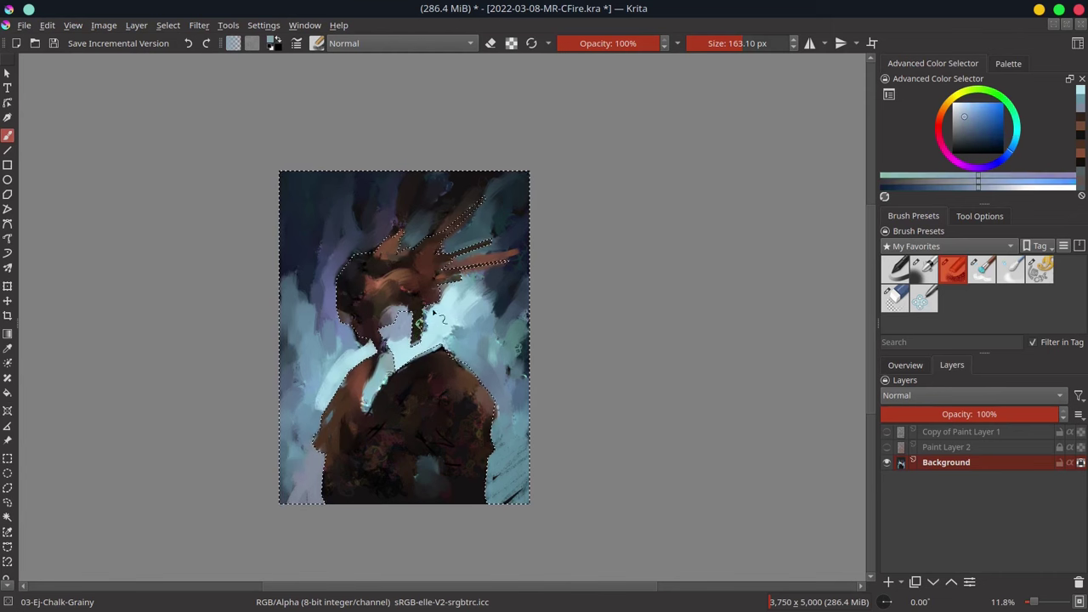
ctrl+click(347, 325)
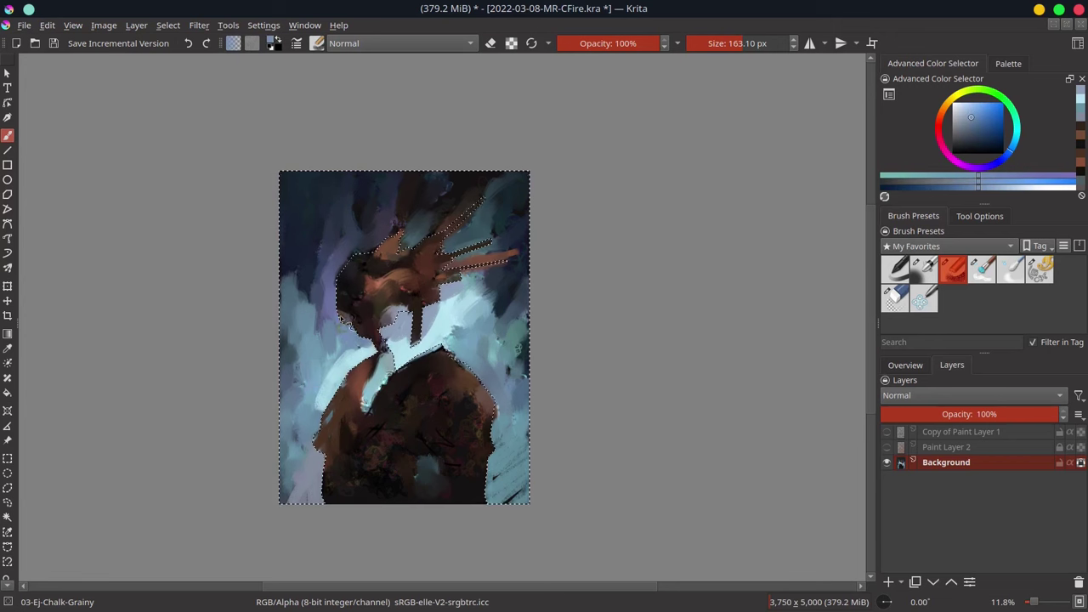
ctrl+click(351, 258)
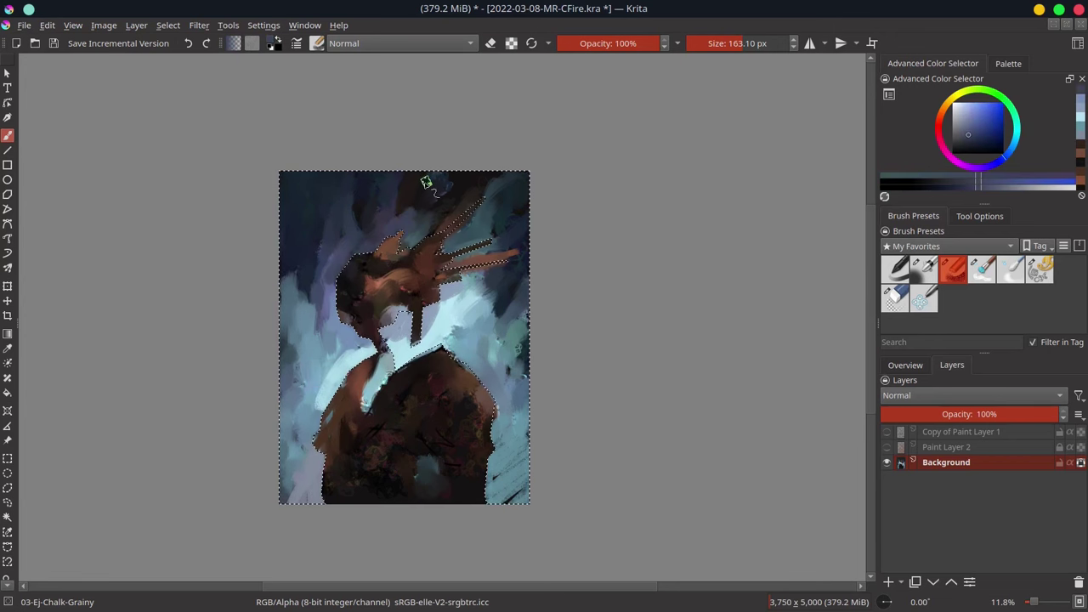
ctrl+click(392, 193)
ctrl+click(408, 211)
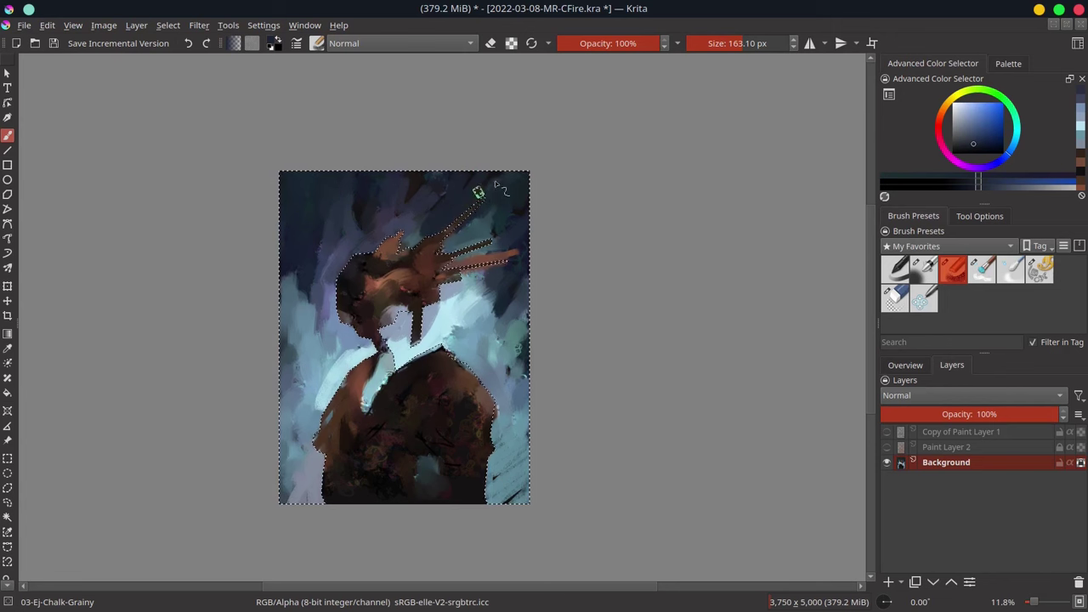
ctrl+click(478, 231)
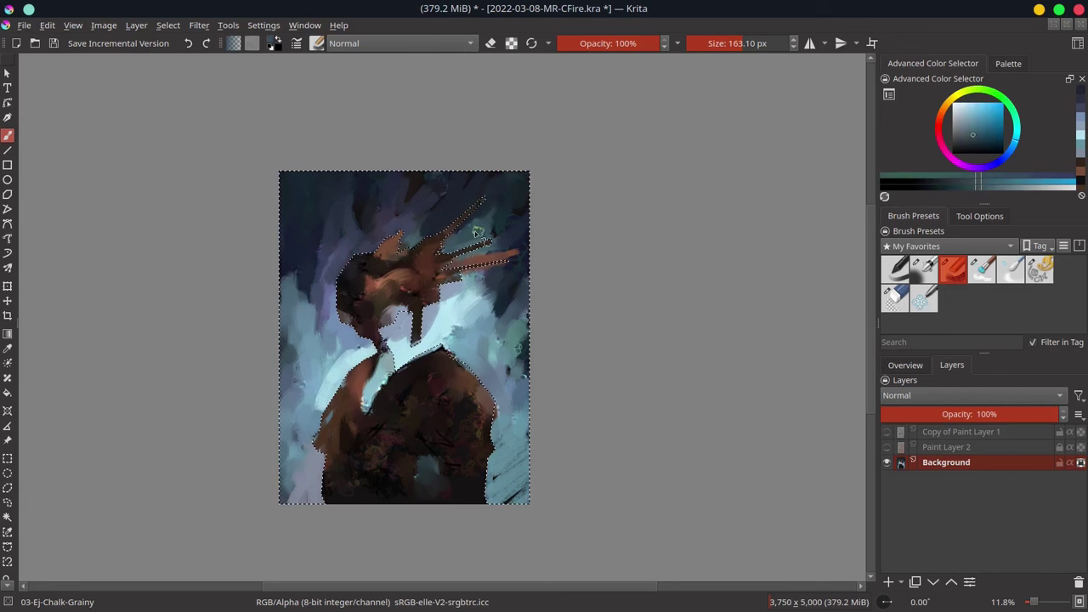
ctrl+click(489, 282)
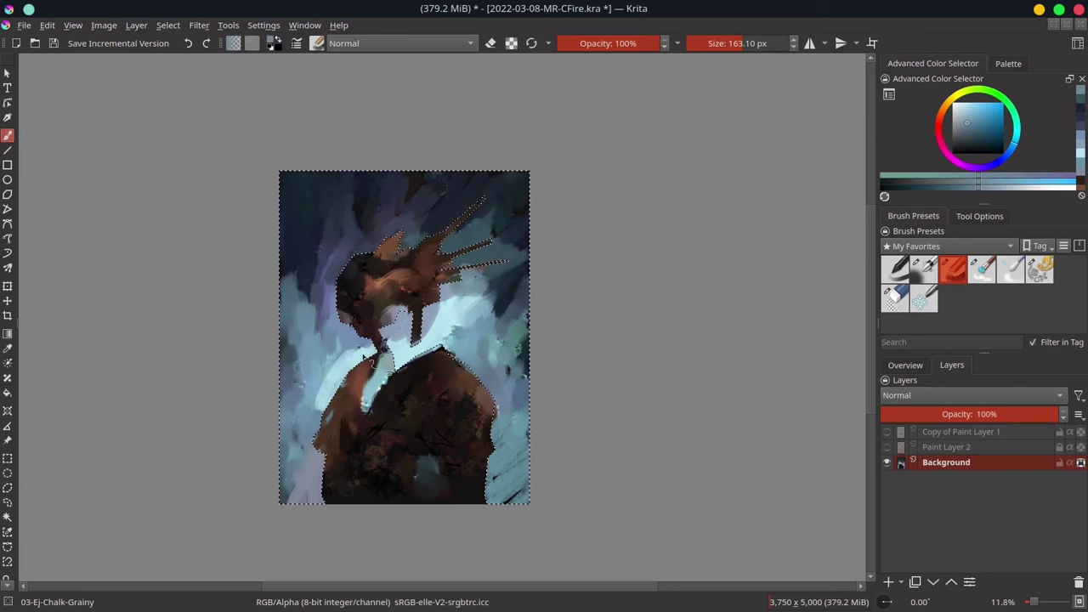
ctrl+click(351, 353)
click(381, 332)
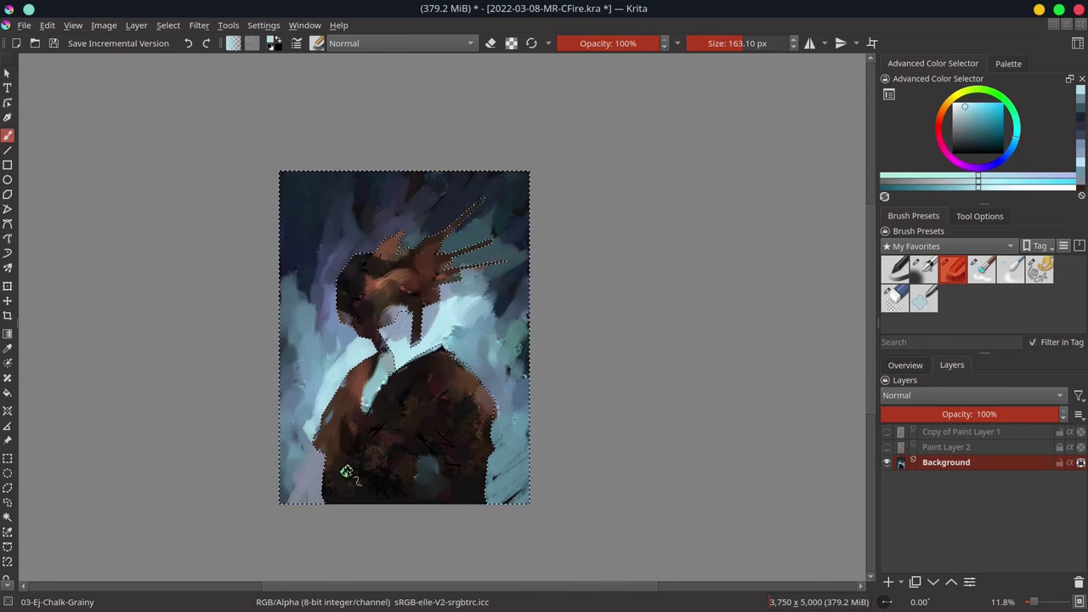
key(ctrl+s)
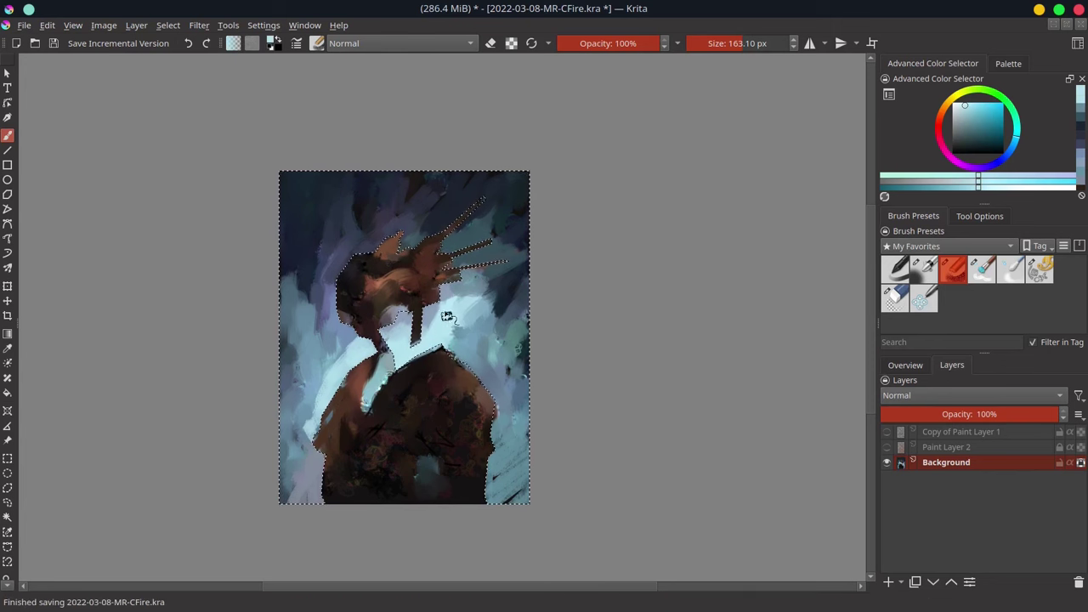
- Paint a muted grey-blue stroke inside the background selection and save again
ctrl+click(470, 332)
drag(505, 412, 564, 284)
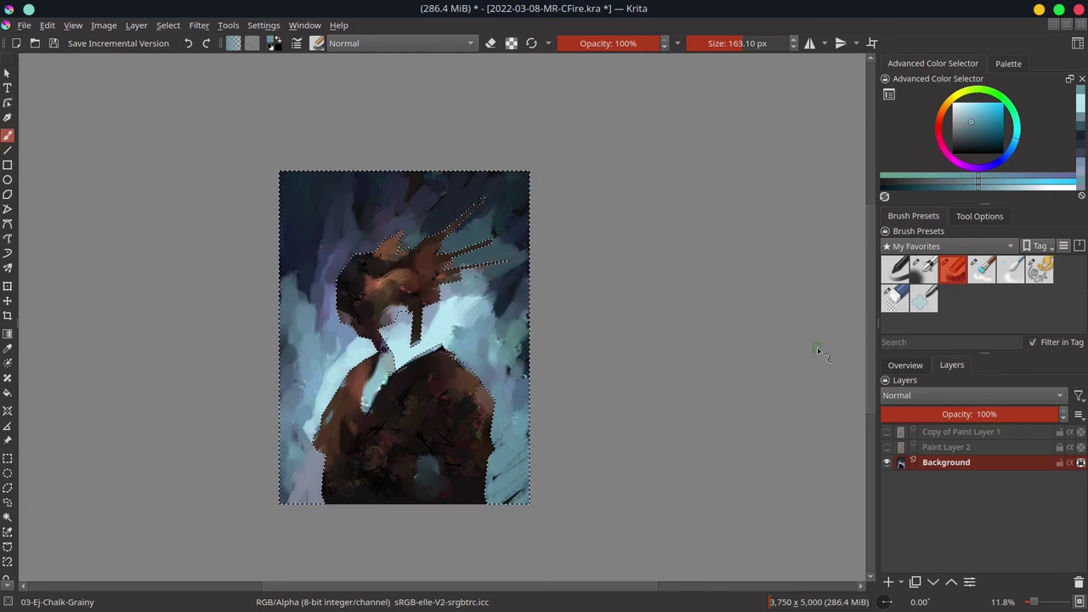
key(ctrl+s)
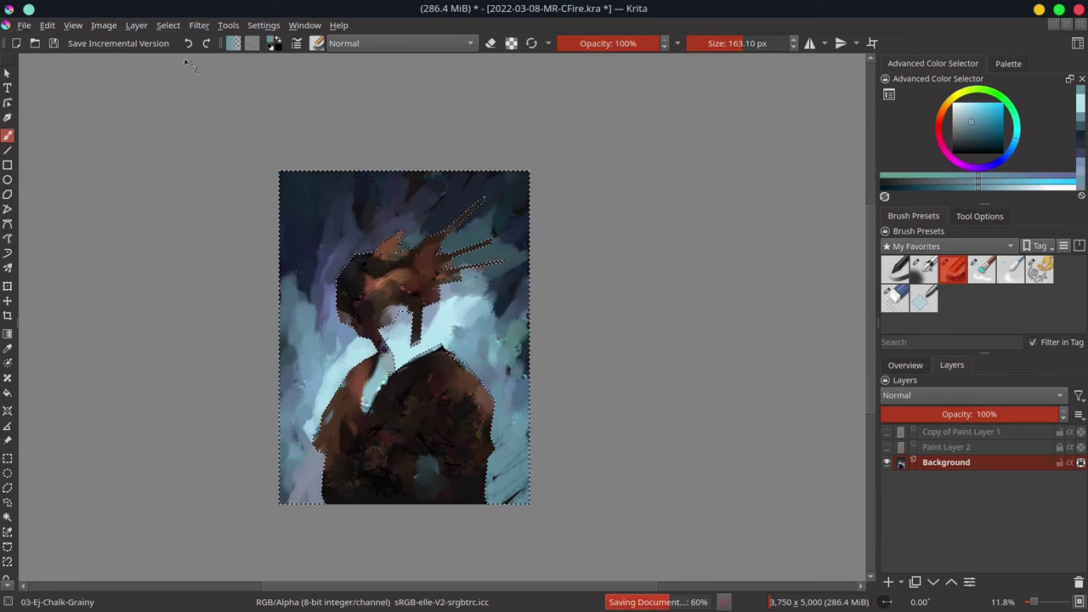
click(170, 27)
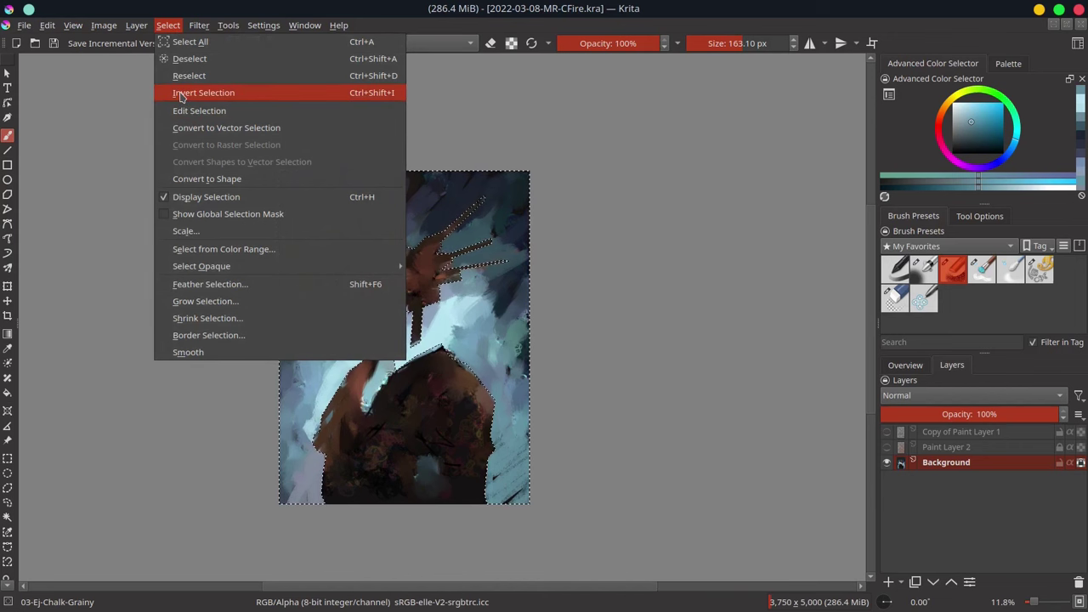
- Invert the selection, deselect everything, then zoom out and pan the canvas right
click(181, 94)
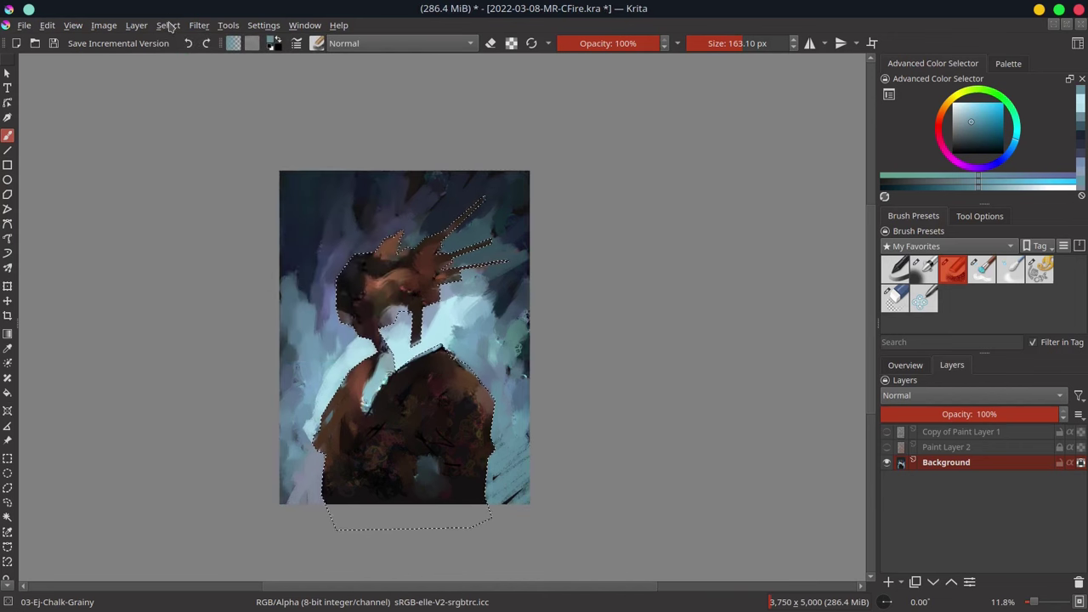
click(170, 25)
click(182, 58)
scroll(149, 274, down, 1)
scroll(149, 276, down, 1)
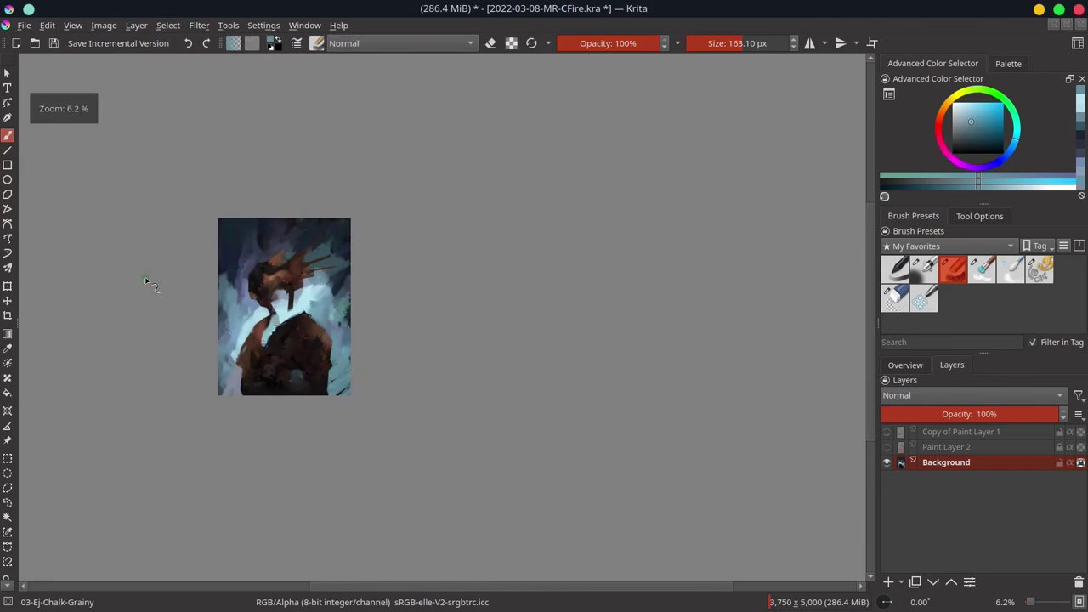
drag(145, 276, 221, 288)
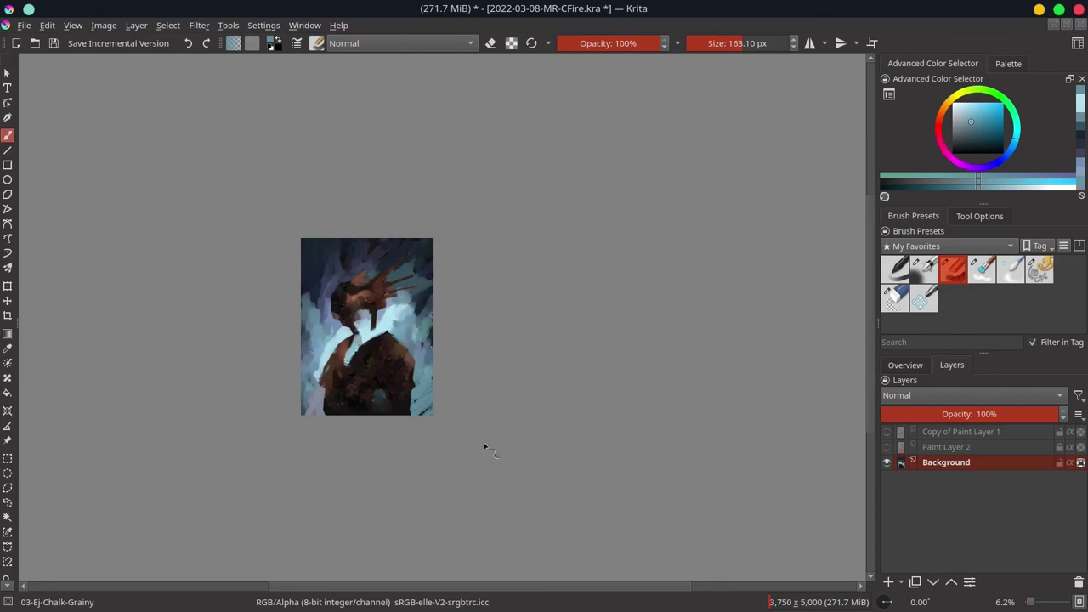
- Sample light cyan and paint several curved strokes across the figure's body and right side
ctrl+click(344, 354)
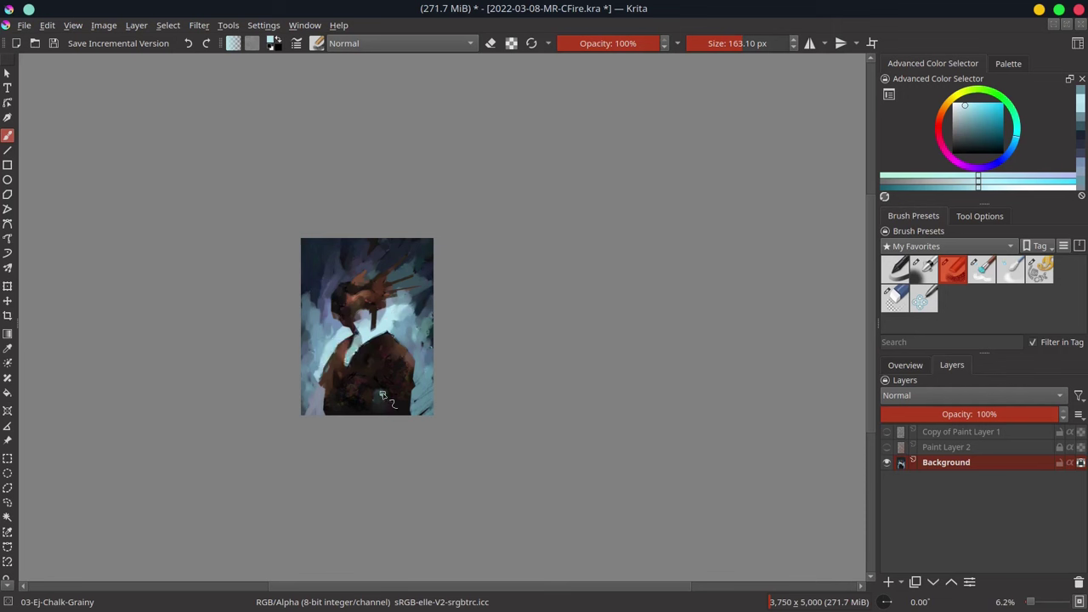
drag(374, 396, 399, 369)
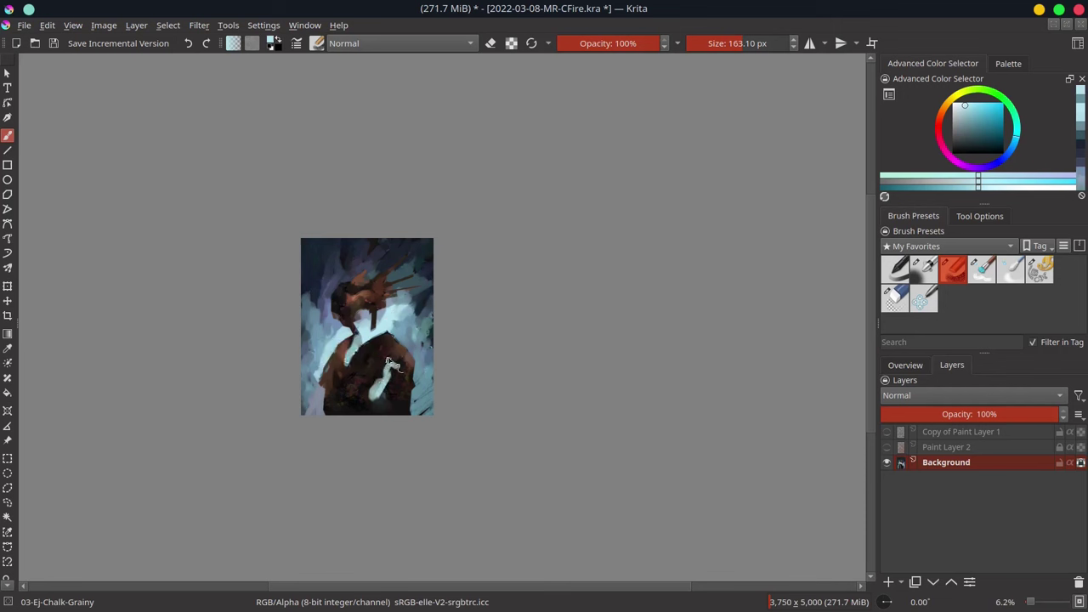
drag(392, 380, 425, 338)
drag(380, 383, 383, 407)
drag(384, 374, 404, 354)
- Sample dark brown to paint over the lower-right light stroke, then sample blue-grey tones
ctrl+click(397, 380)
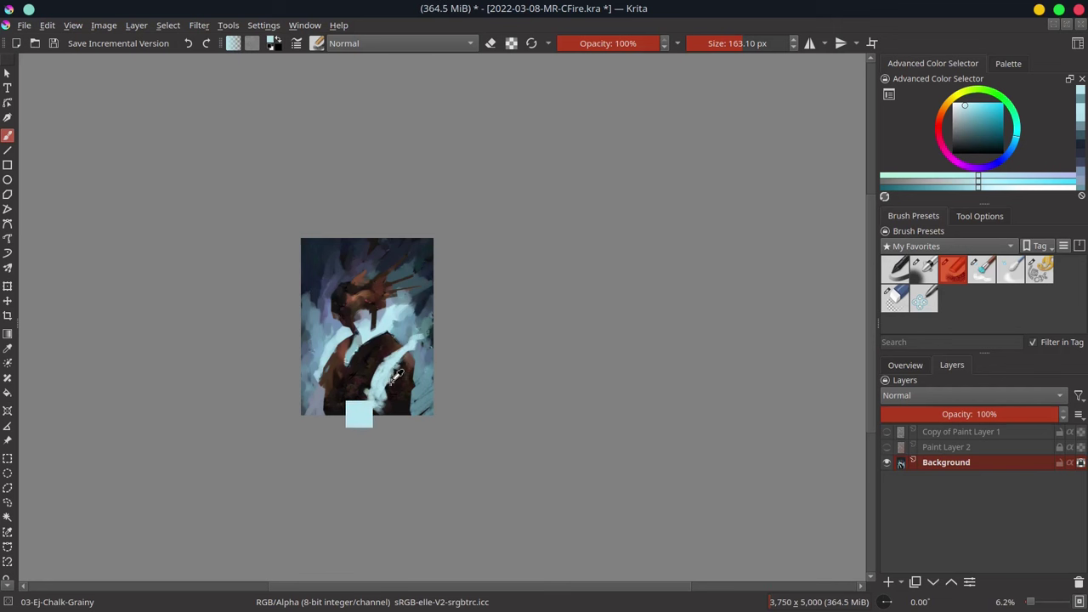
drag(407, 368, 412, 416)
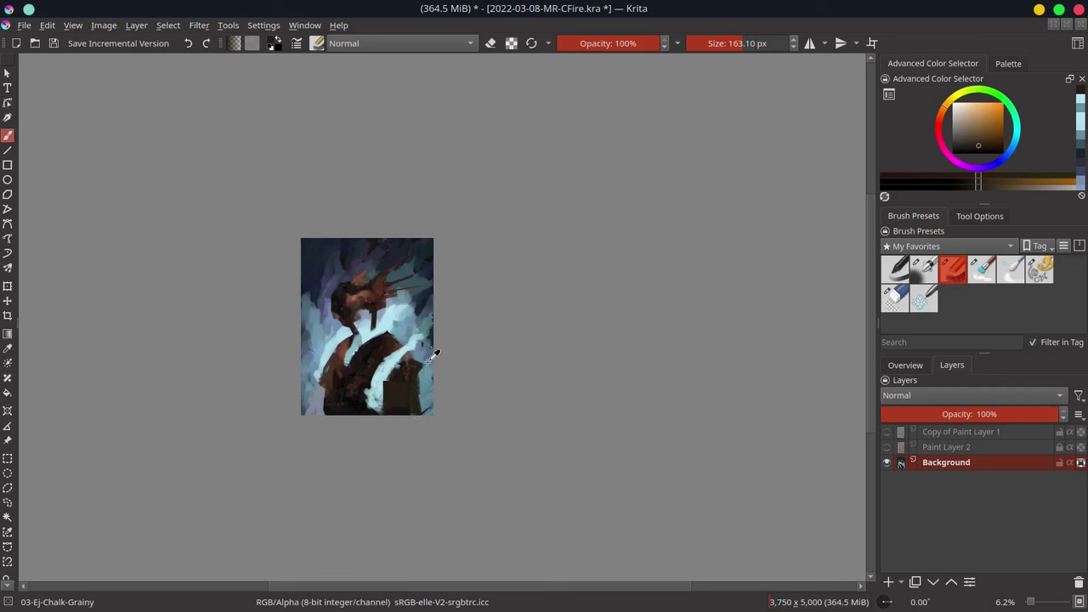
ctrl+click(425, 364)
ctrl+click(424, 384)
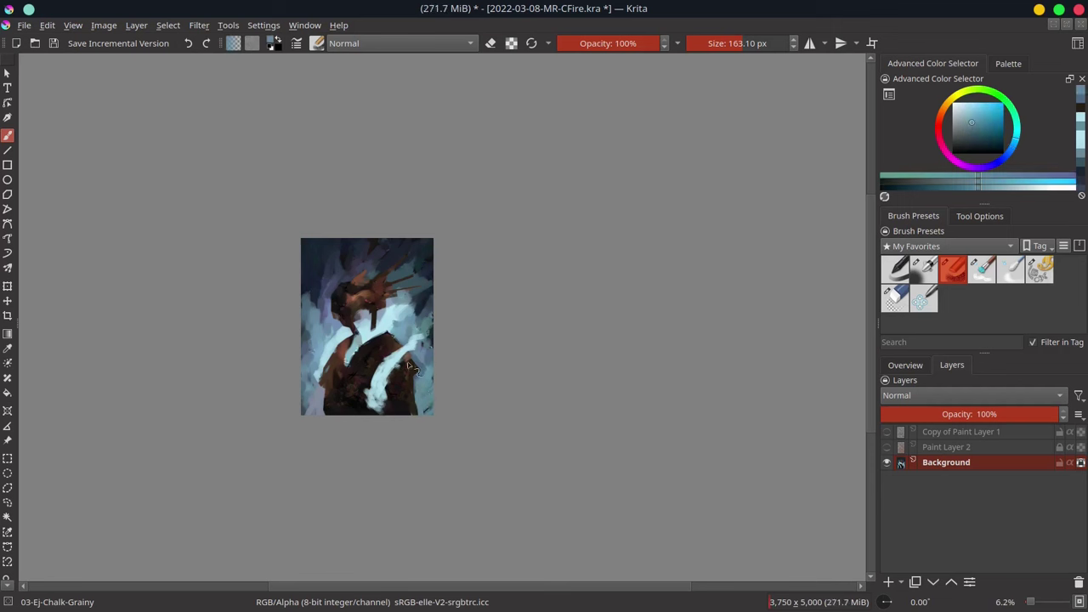
- Add pale cyan strokes on the lower left, lower-right edge and chest, saving twice
ctrl+click(378, 404)
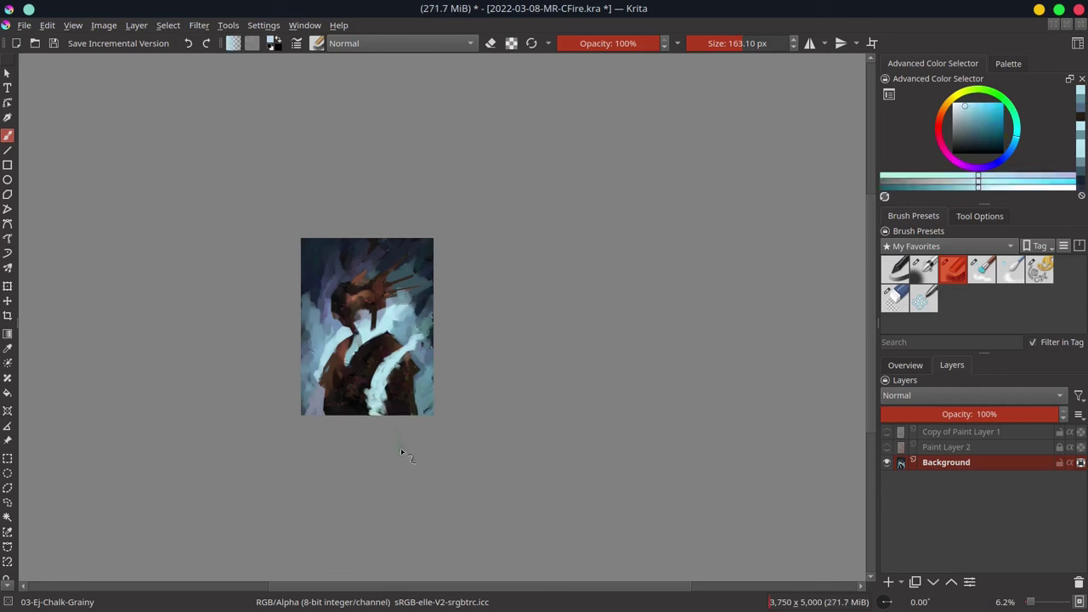
mouse_move(318, 381)
mouse_down()
mouse_move(303, 398)
mouse_move(321, 413)
mouse_up()
mouse_move(428, 408)
mouse_down()
mouse_move(431, 381)
mouse_move(431, 392)
mouse_up()
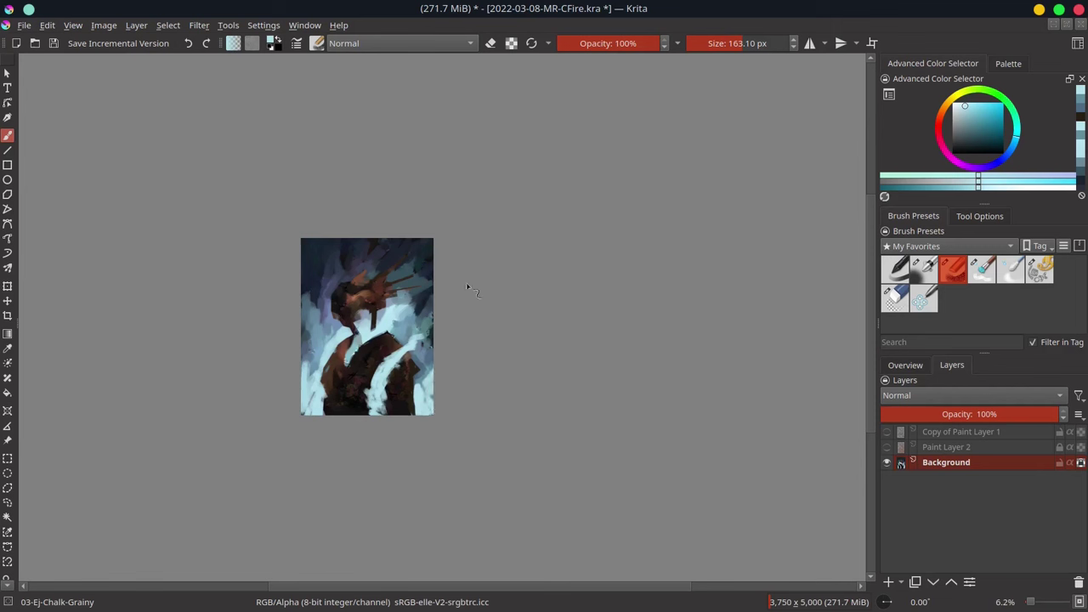
key(ctrl+s)
drag(402, 331, 394, 370)
key(ctrl+s)
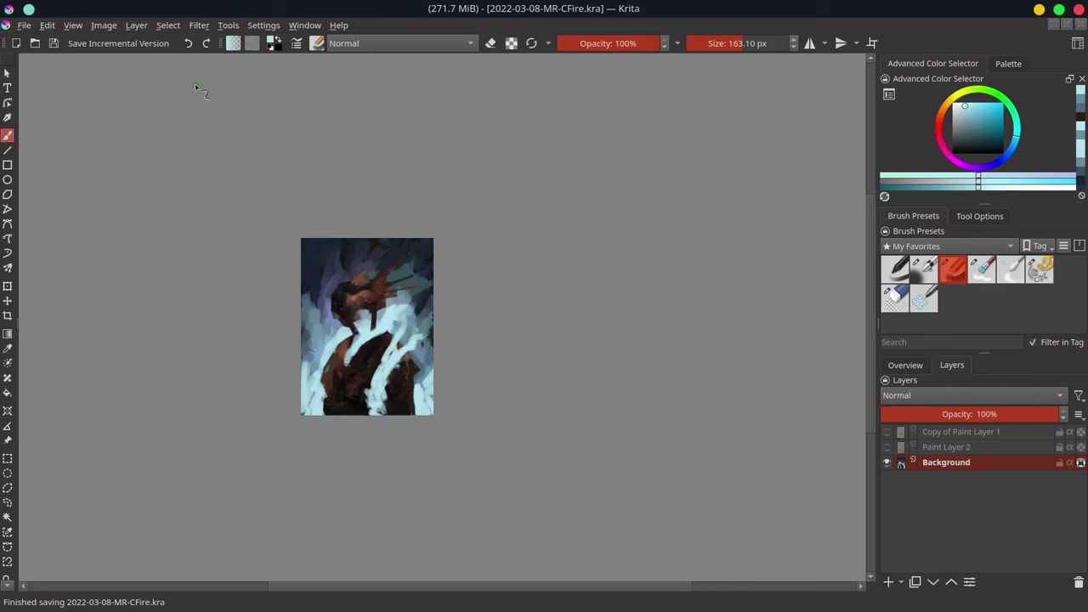
- Apply a Gaussian Blur with 280.59 px radius to the whole painting
click(199, 25)
mouse_move(214, 111)
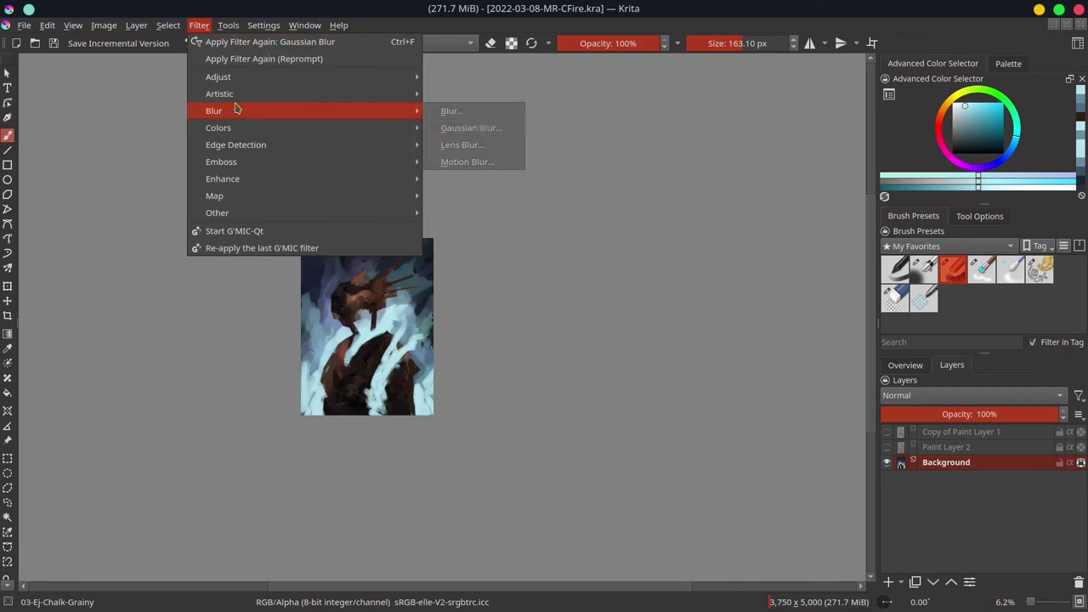
click(483, 127)
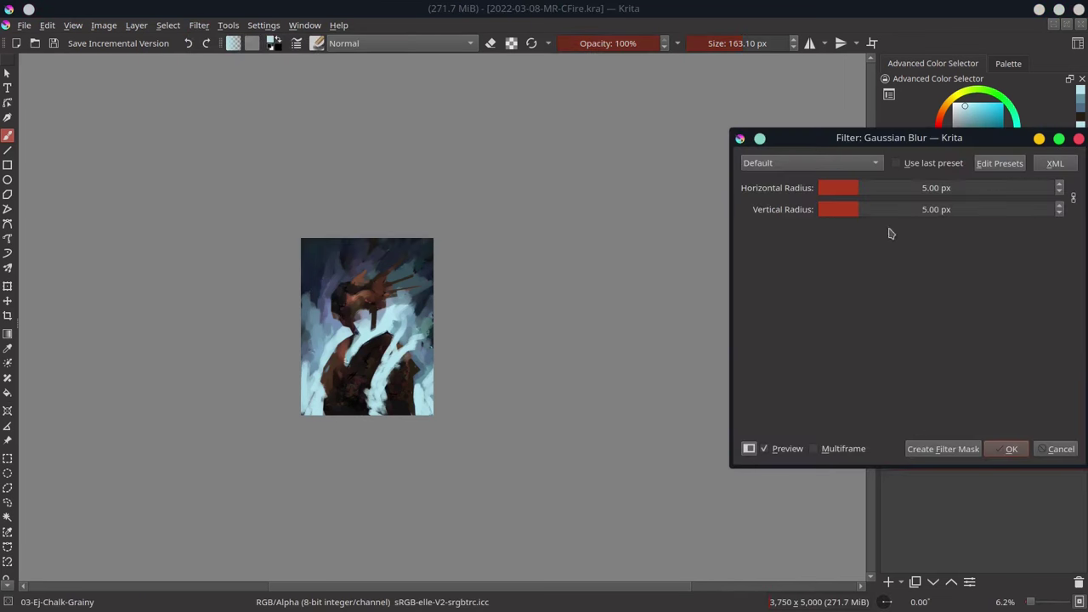
click(972, 187)
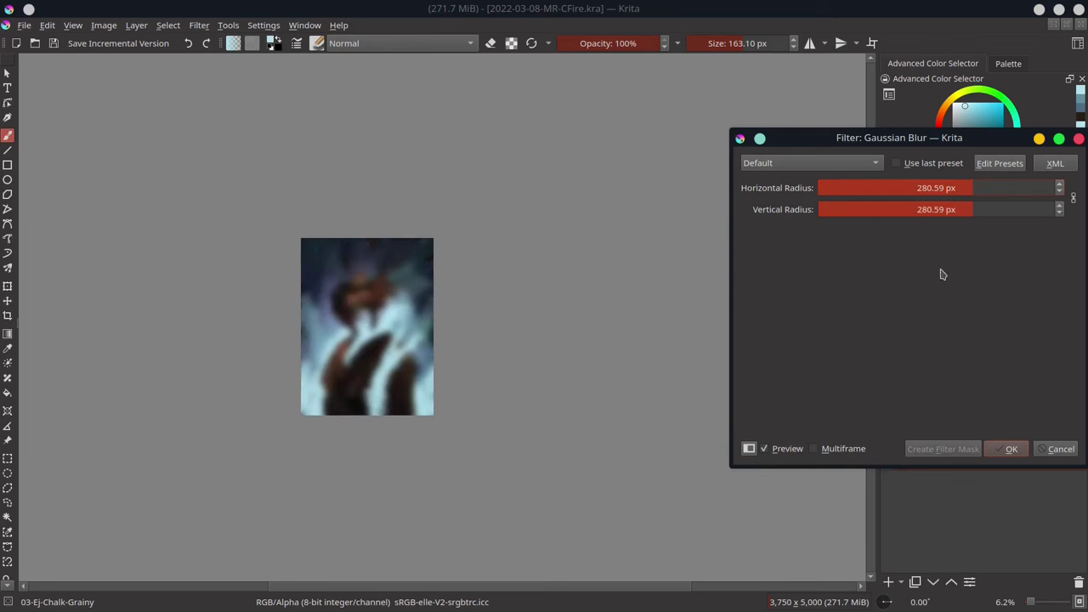
click(1012, 451)
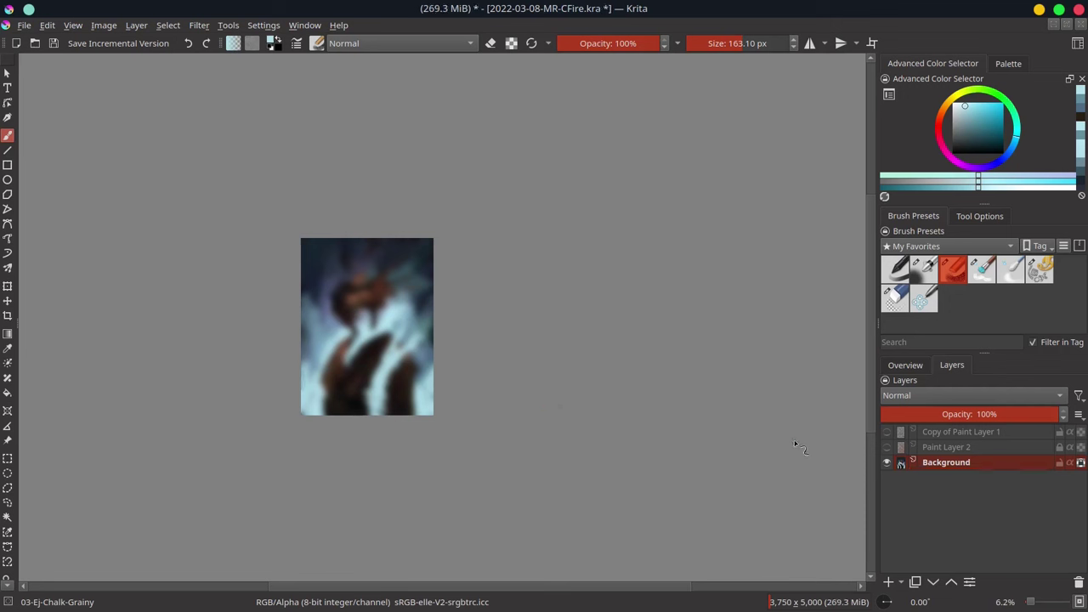
- Set a dark greyish red paint colour with Multiply blending at 47% opacity
click(934, 129)
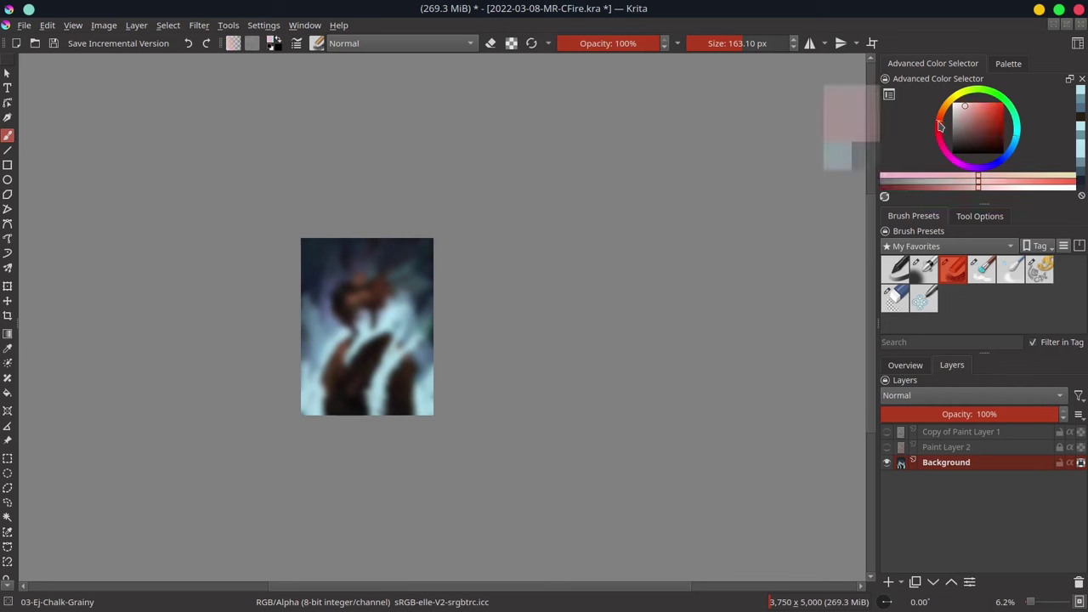
click(965, 130)
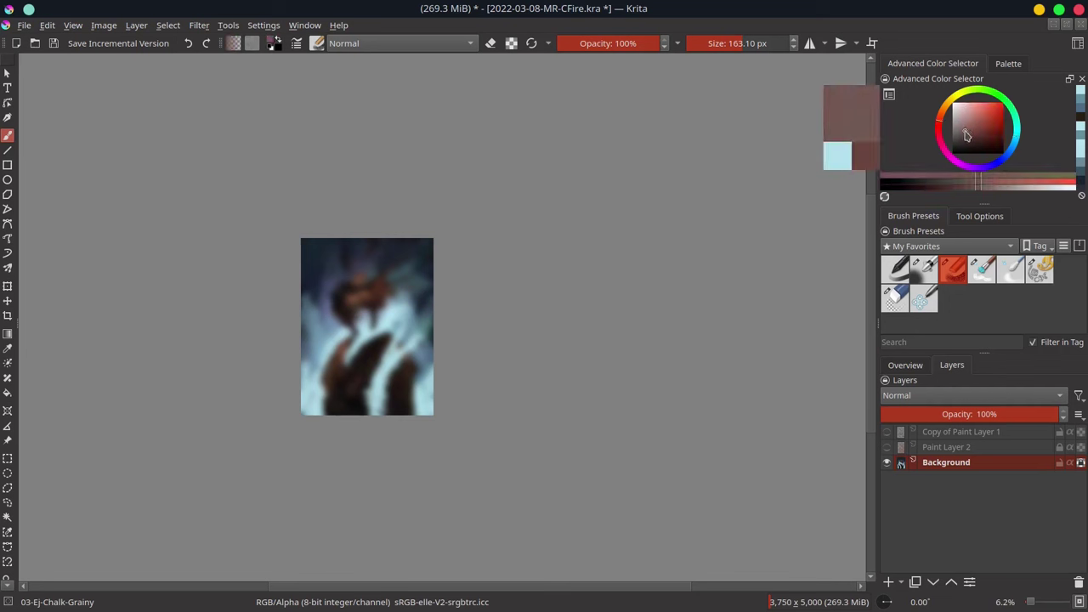
click(433, 46)
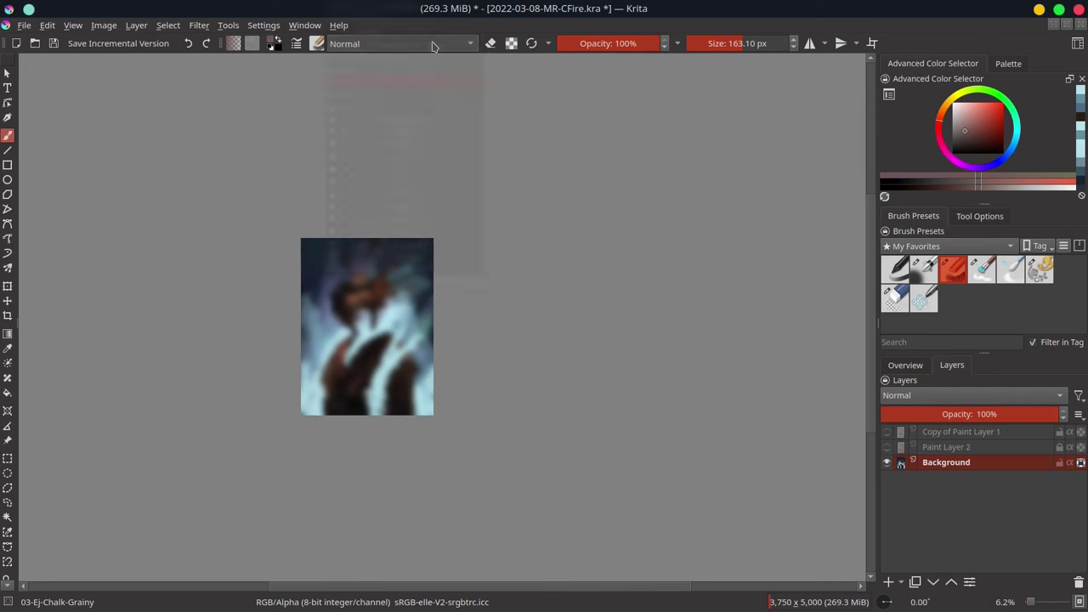
click(417, 69)
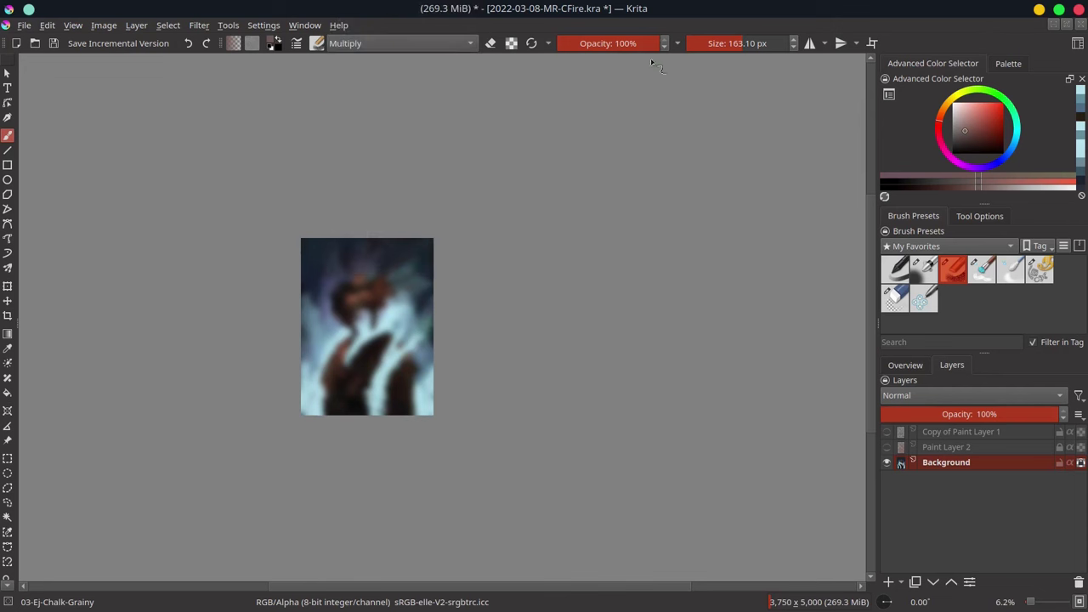
click(606, 43)
- Reselect the figure's outline, set blending back to Normal, and load the 06-Ej-Shapes-Hue-Mecha brush
click(174, 25)
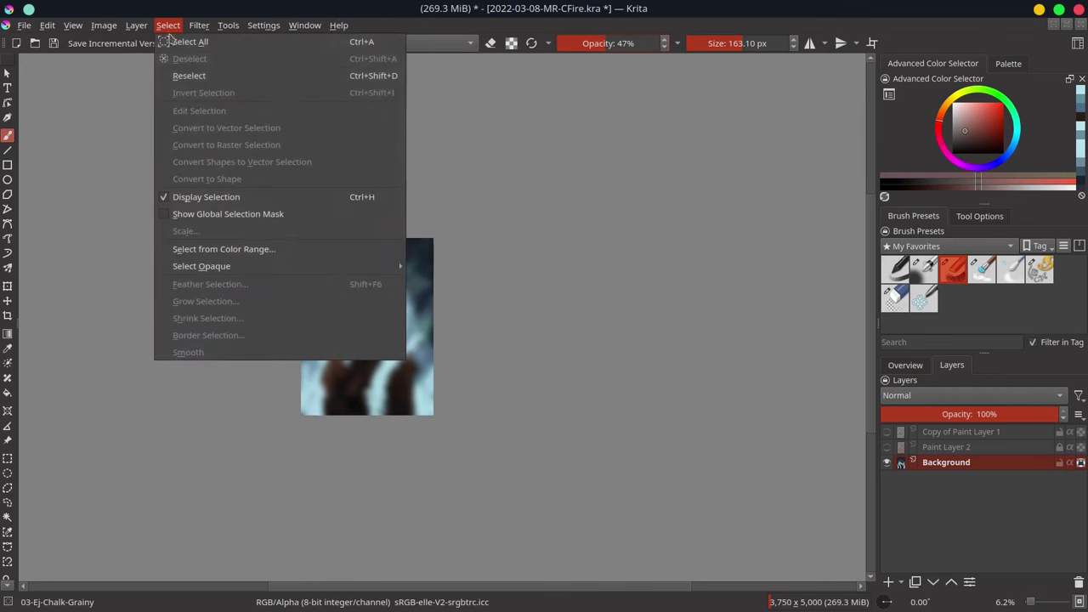
click(182, 74)
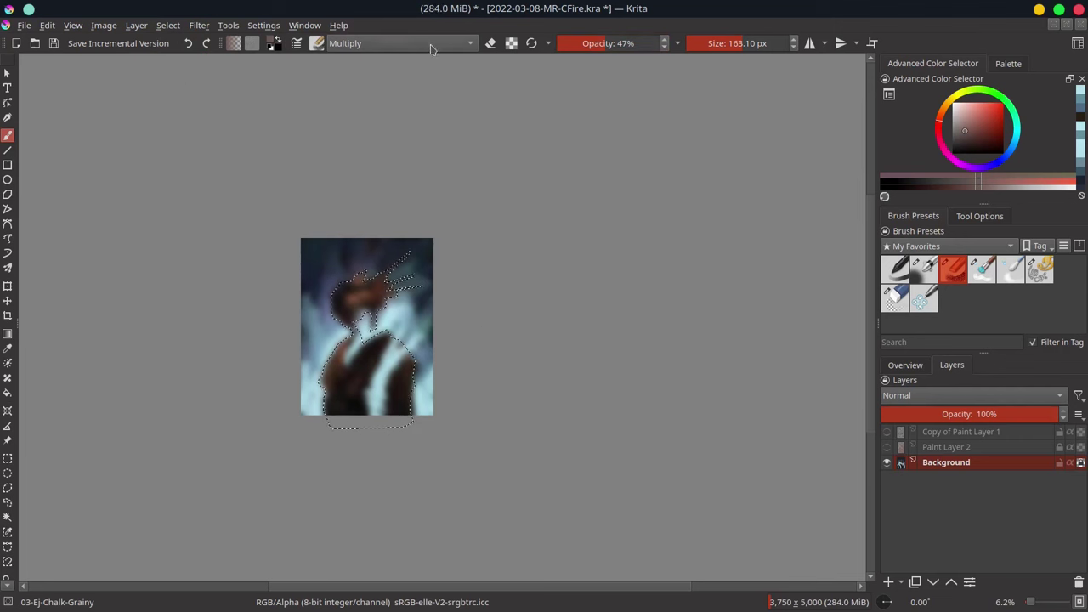
click(400, 43)
click(423, 78)
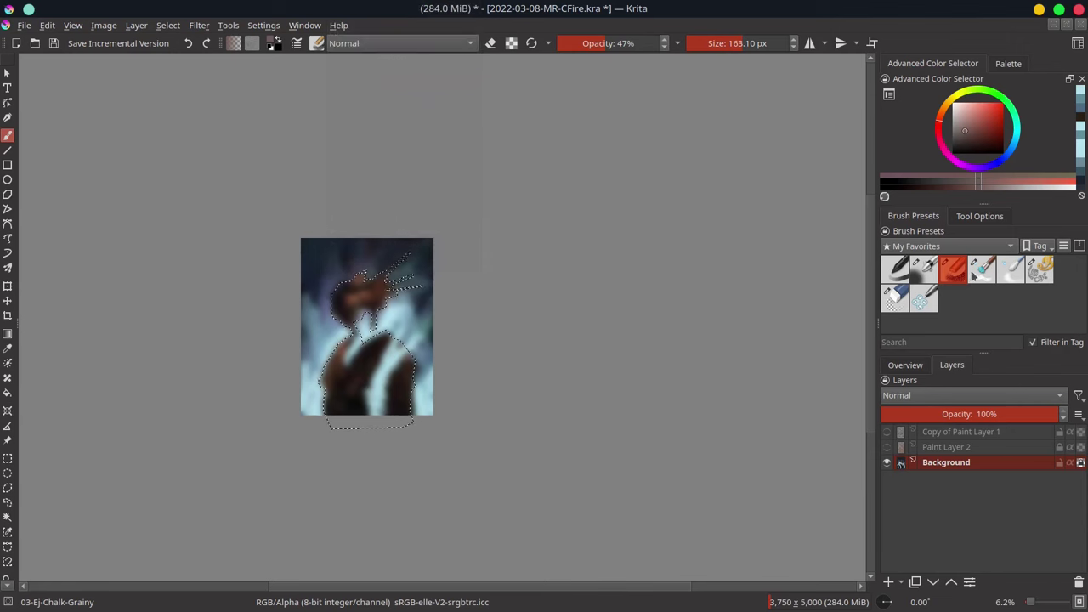
click(1039, 269)
- Switch to Multiply, undo a stray red stroke near the spikes, set opacity 56%, and enlarge the brush
click(400, 43)
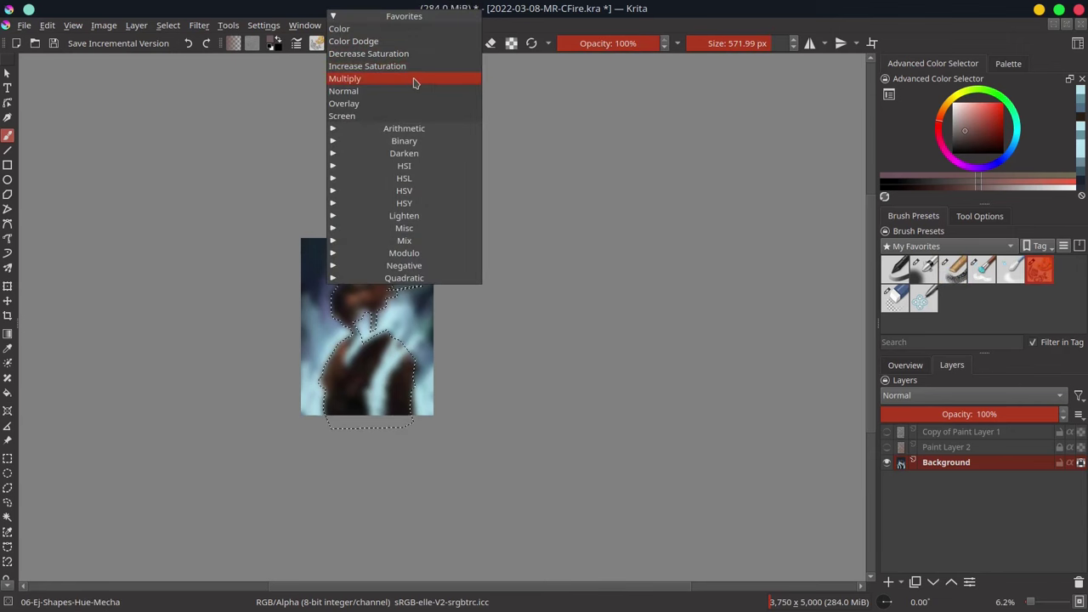
click(413, 78)
scroll(476, 296, up, 2)
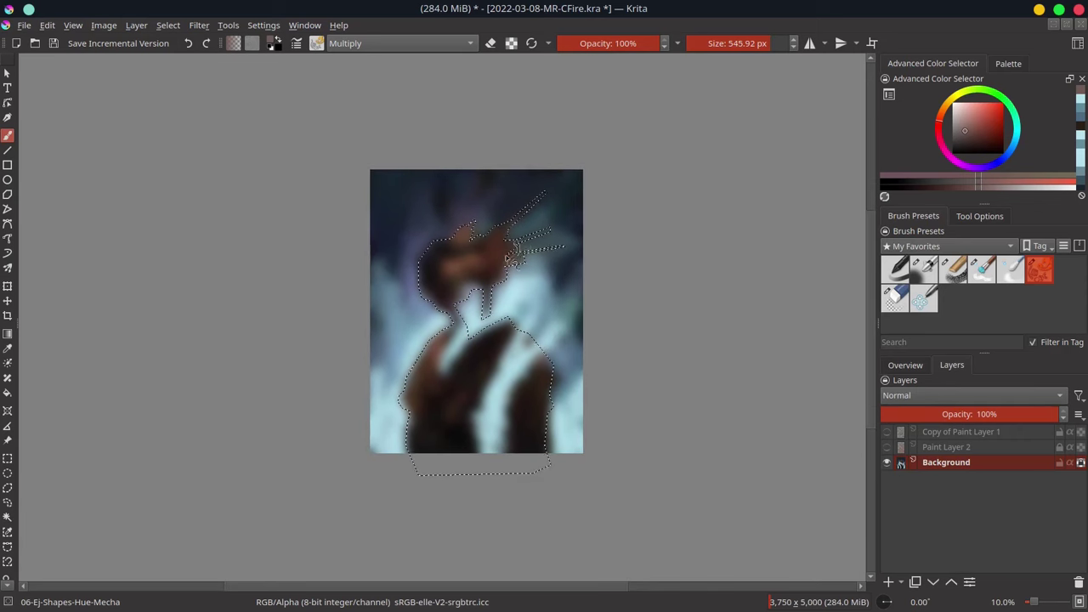
drag(502, 255, 521, 252)
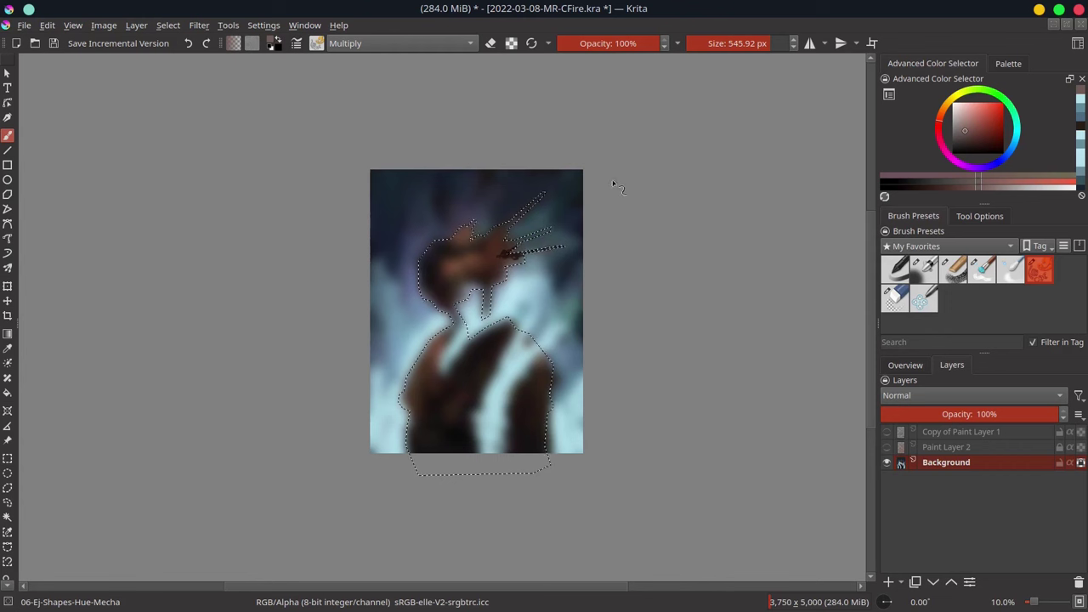
key(ctrl+z)
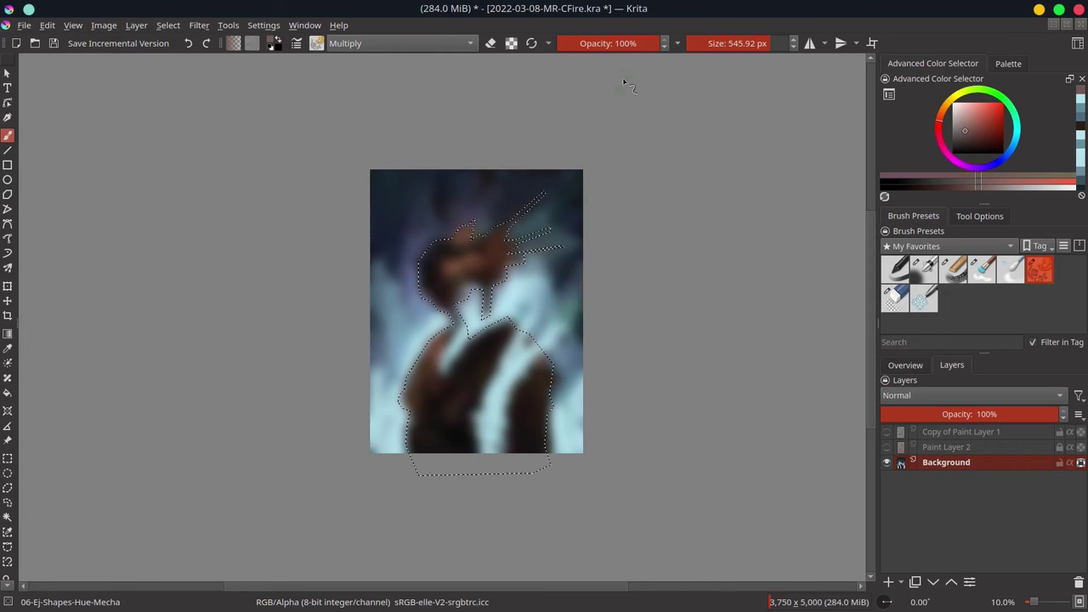
click(617, 43)
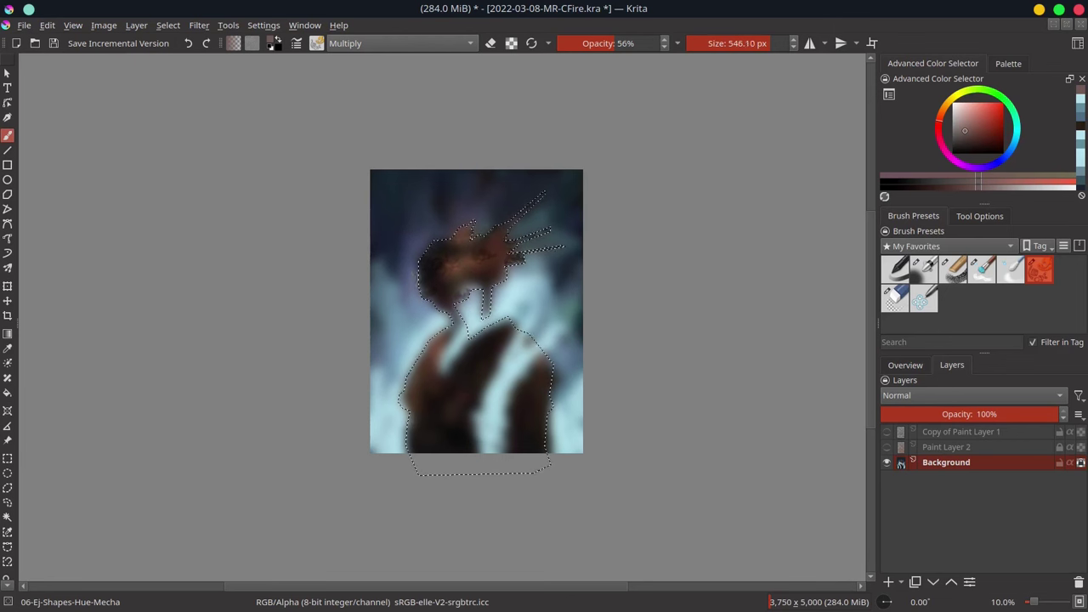
key(bracketright)
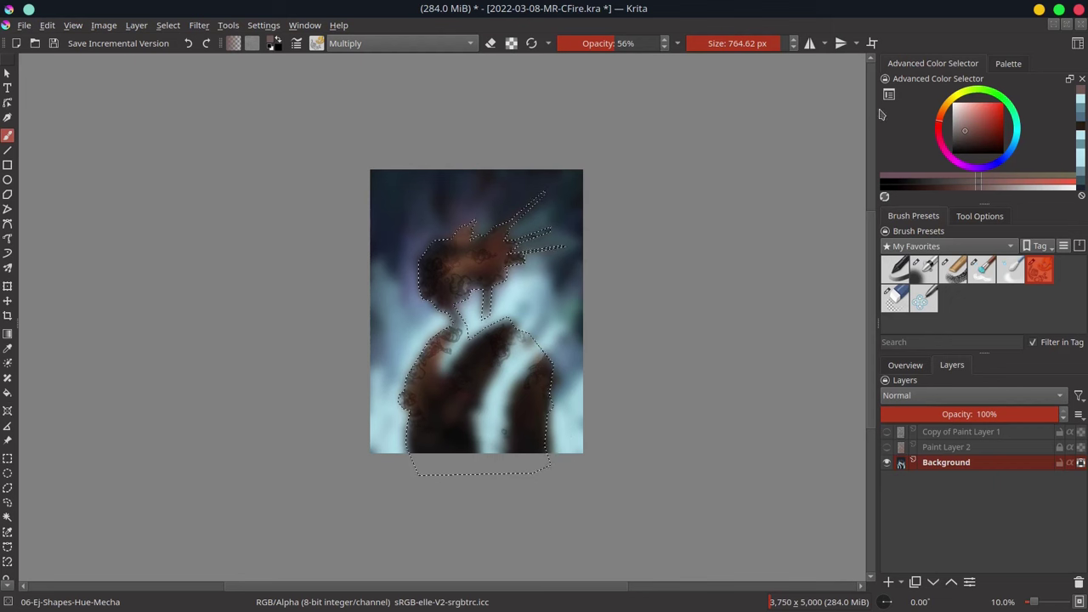
click(425, 44)
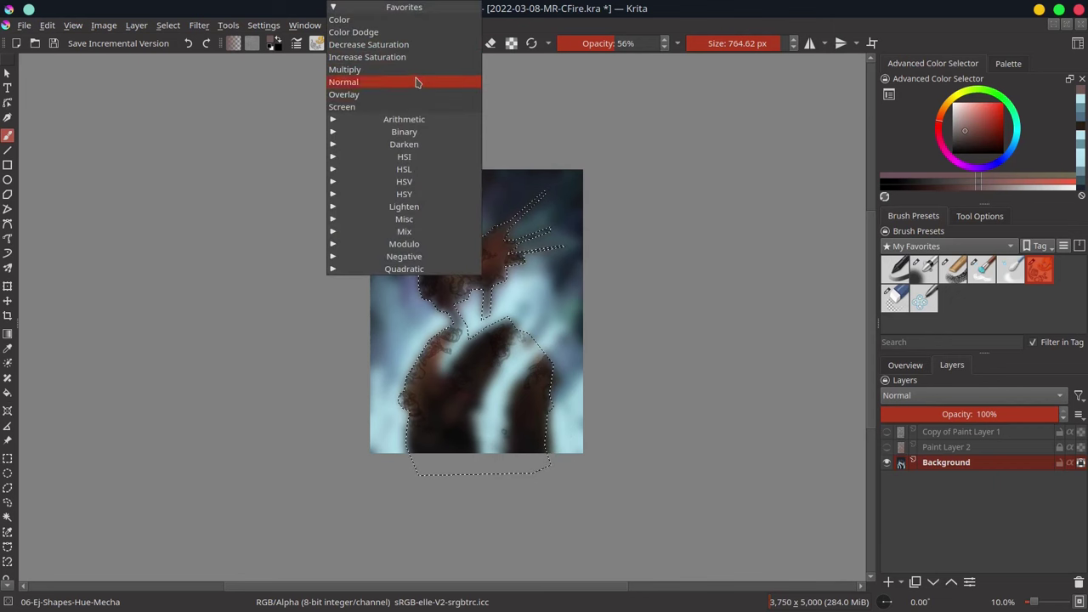
- Paint glowing orange Color Dodge strokes over the head and body, view the Overview, then undo once
click(422, 36)
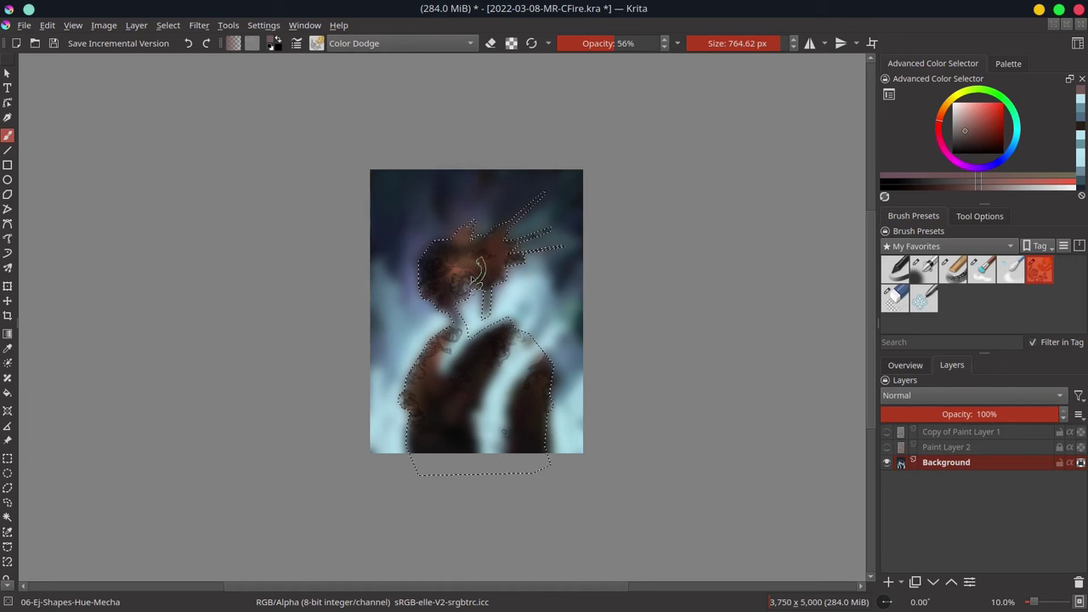
drag(475, 270, 521, 251)
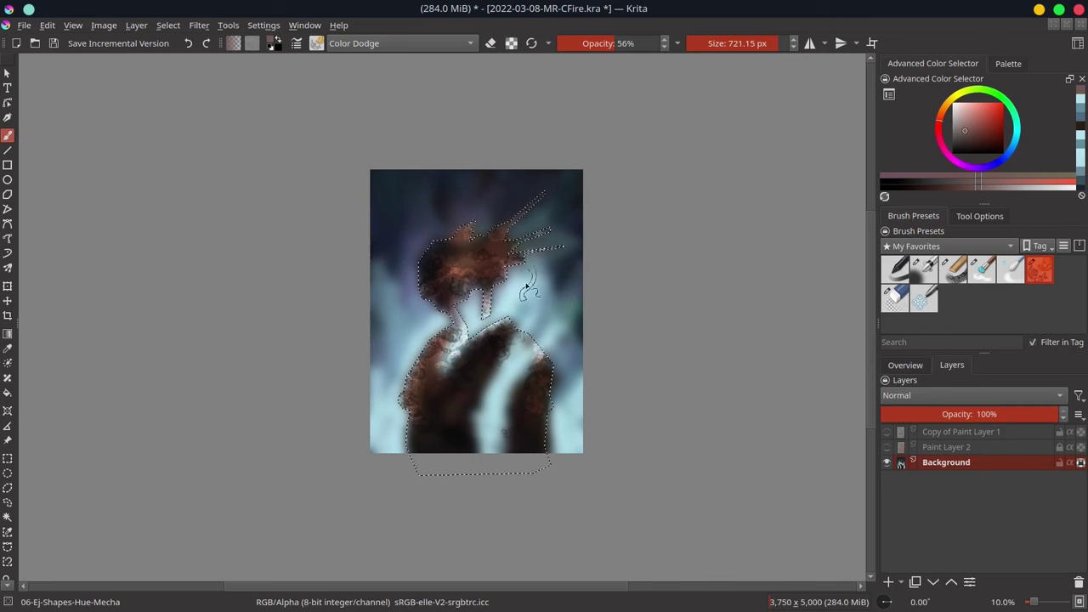
click(906, 366)
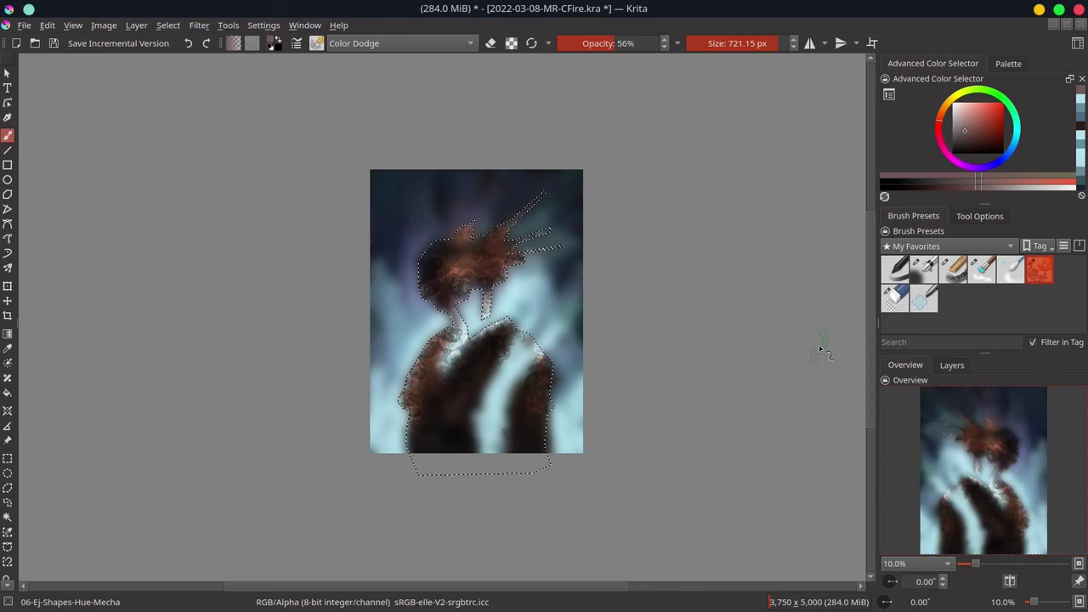
click(187, 47)
- With the polygonal selection tool, invert the selection to cover the background around the figure
click(7, 488)
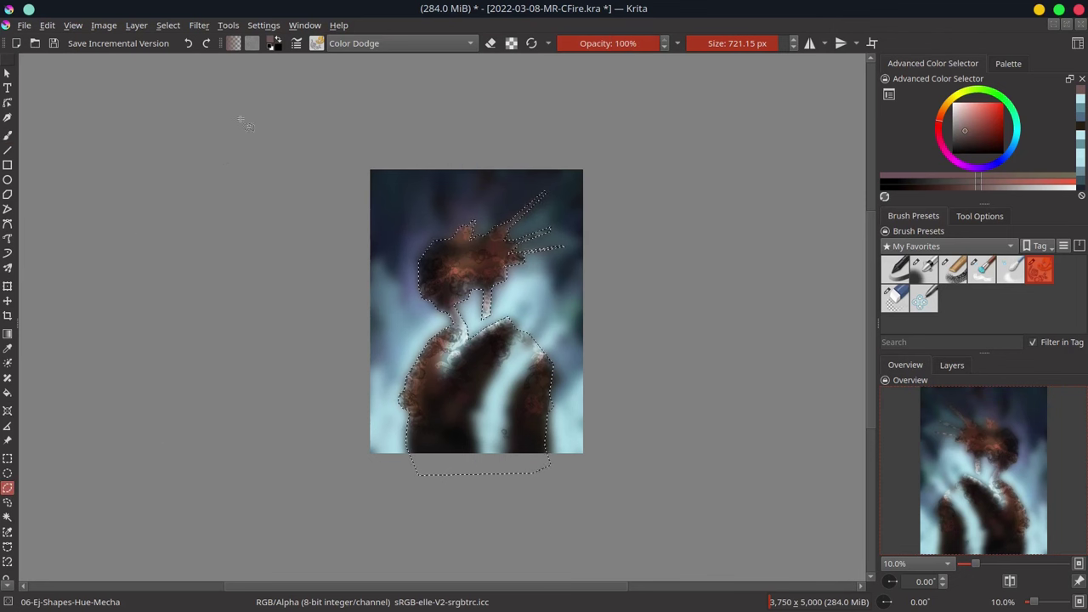
click(167, 25)
click(204, 93)
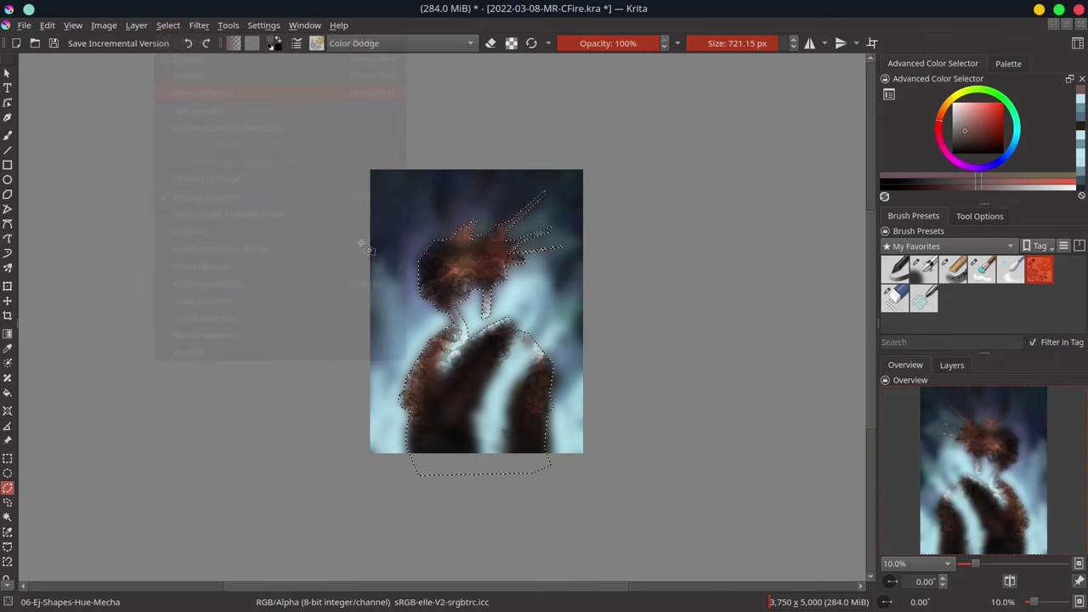
click(464, 316)
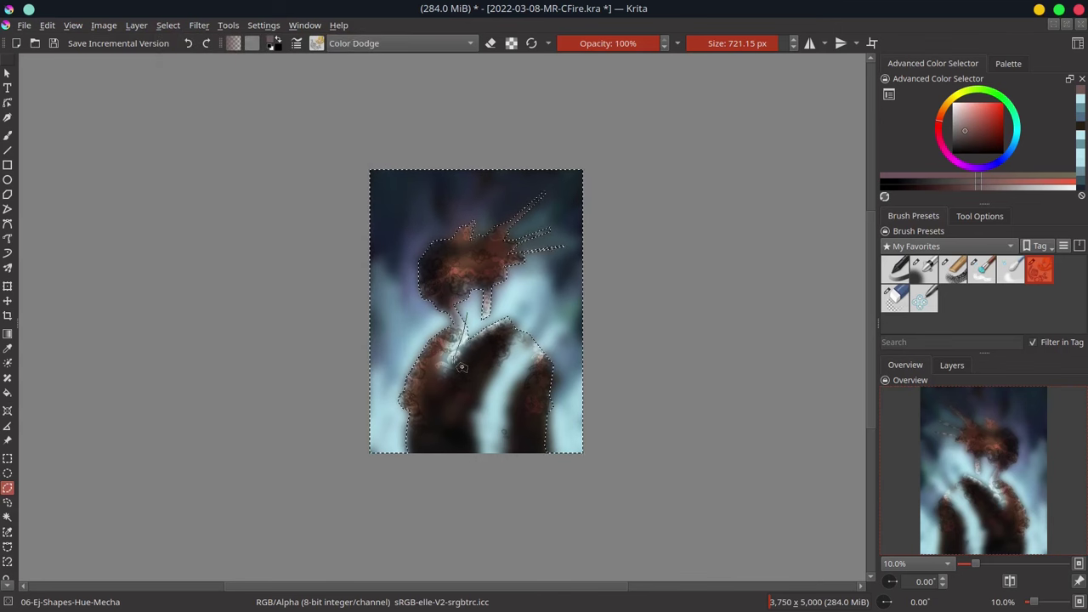
click(449, 367)
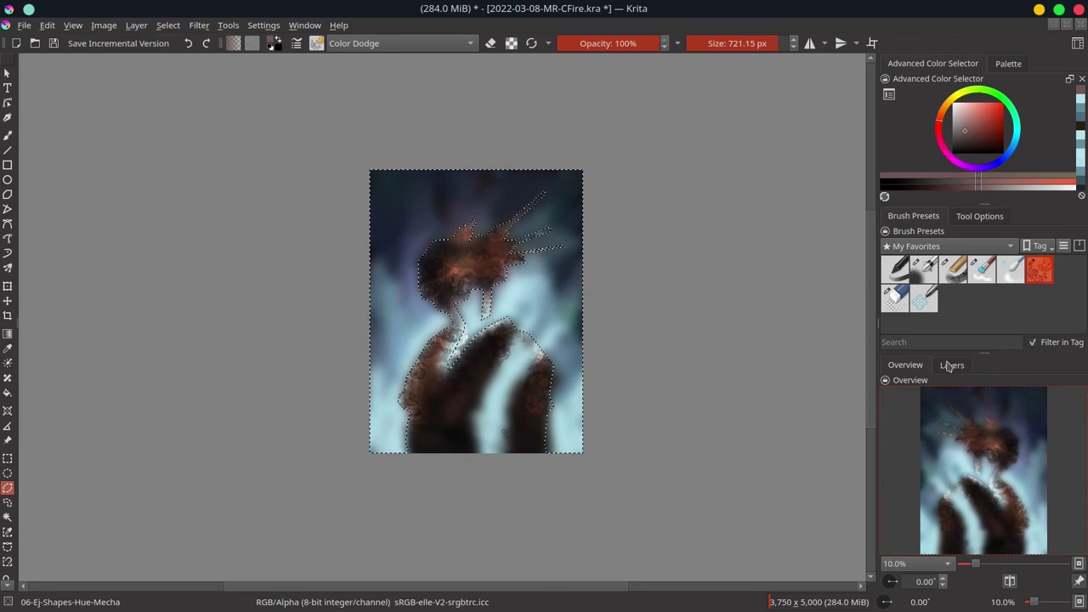
- Load the Texture Large Splat brush from the Textures tag, save, and pick pale blue
click(944, 248)
click(927, 230)
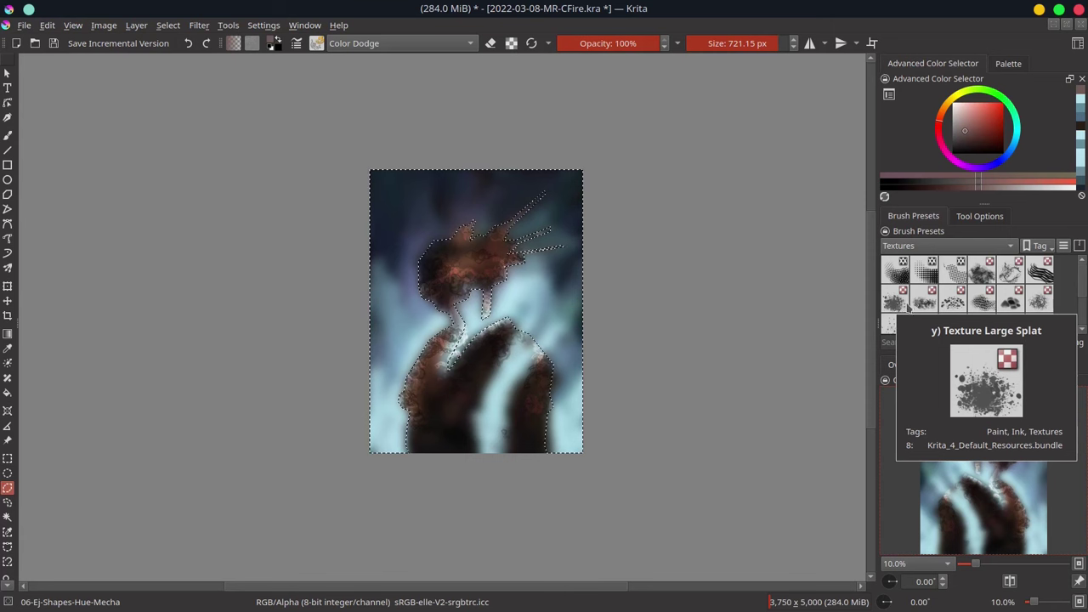
drag(1082, 290, 1084, 281)
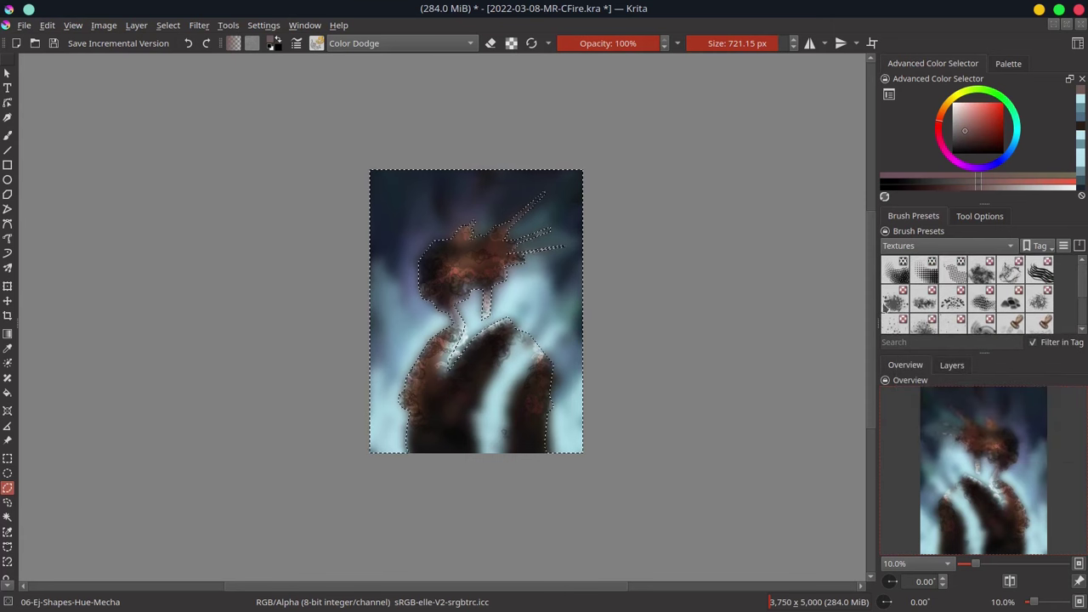
click(890, 307)
key(ctrl+s)
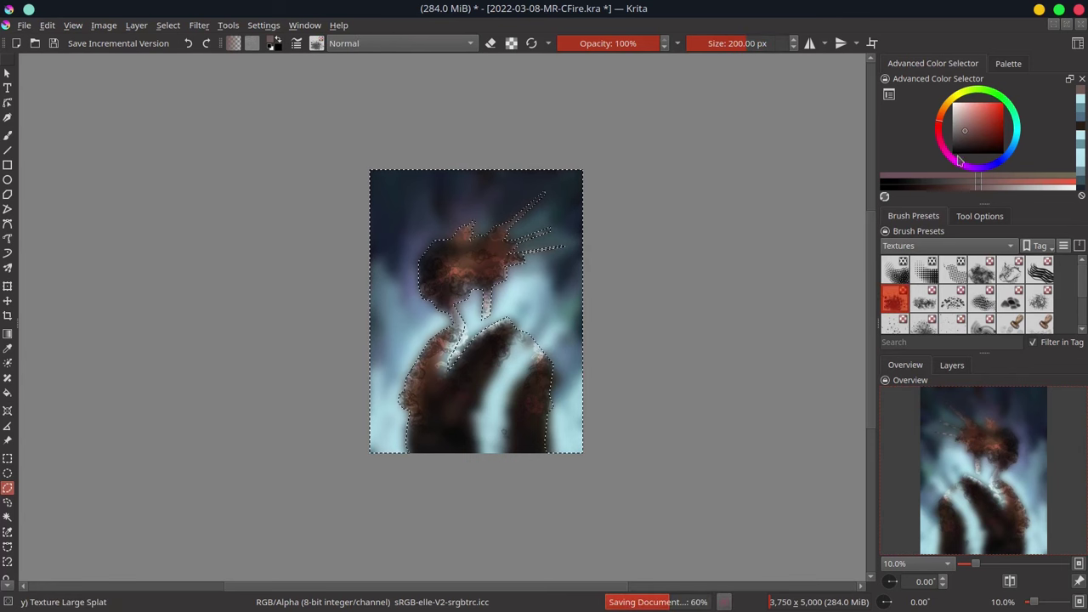
click(1012, 155)
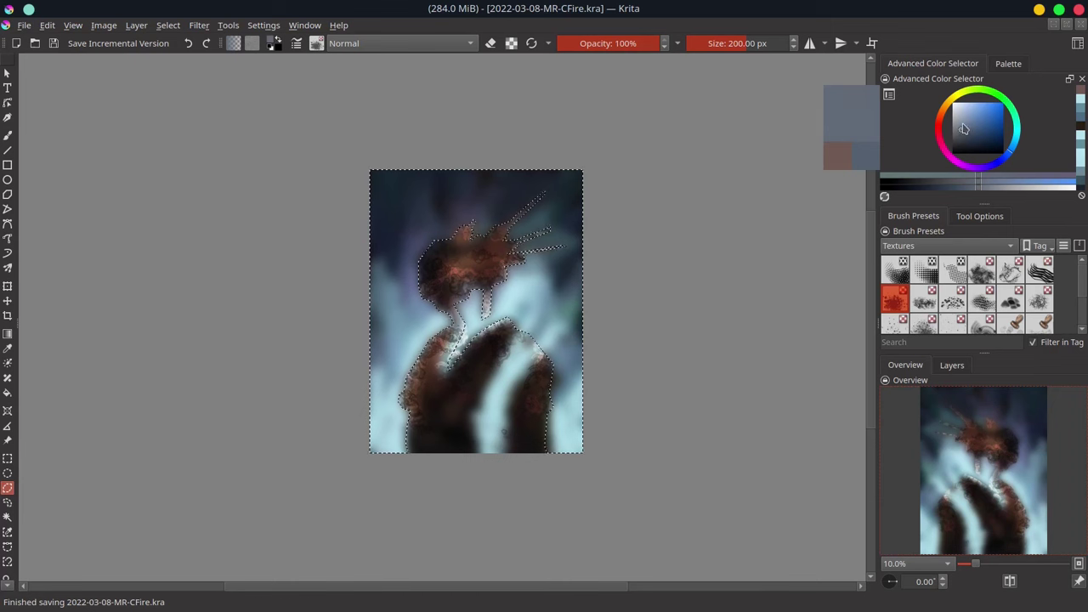
click(420, 44)
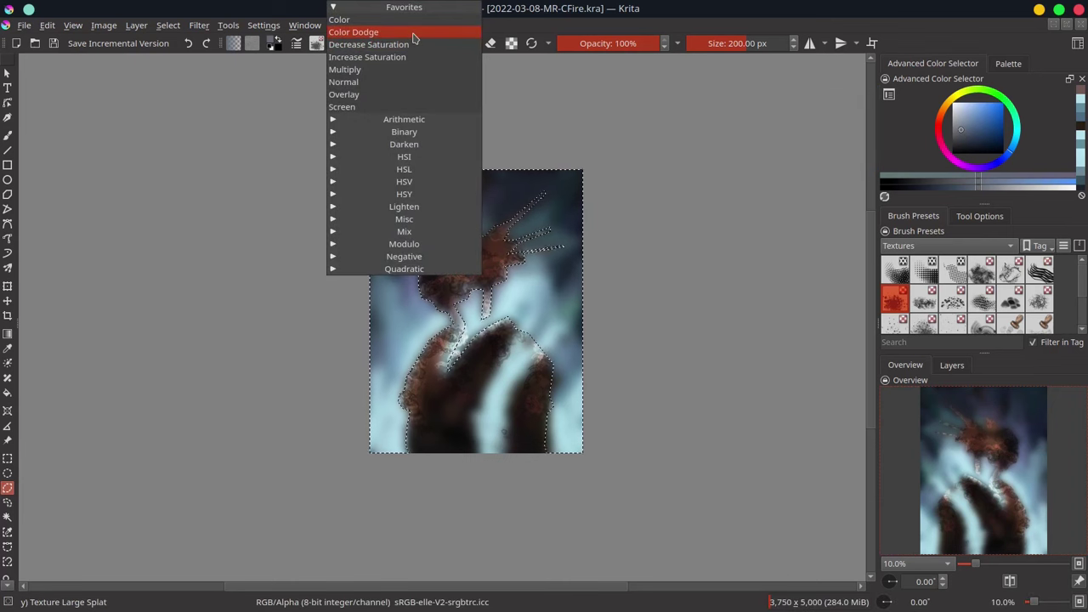
- Set the brush to Color Dodge at 1000 px and undo the stray neck stroke
click(414, 33)
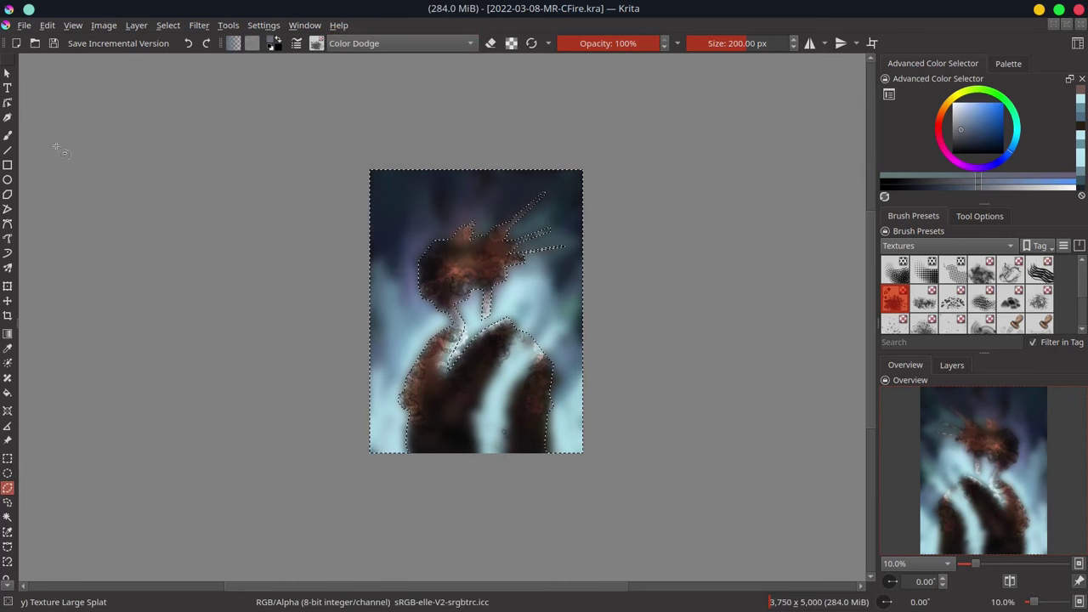
click(7, 135)
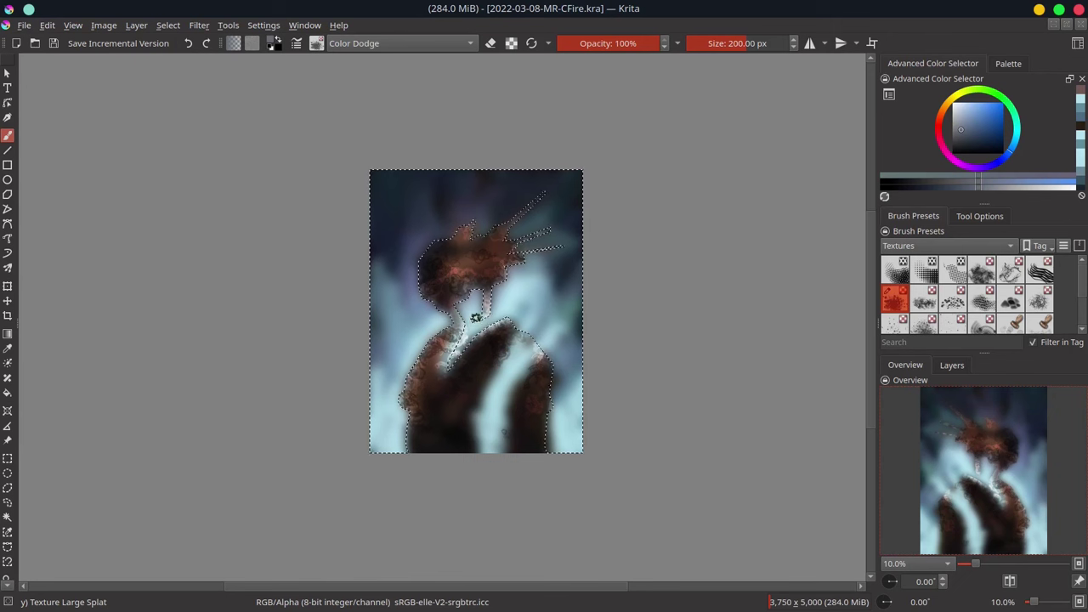
mouse_move(480, 323)
shift+mouse_down()
mouse_move(514, 308)
mouse_move(489, 323)
mouse_move(583, 326)
shift+mouse_up()
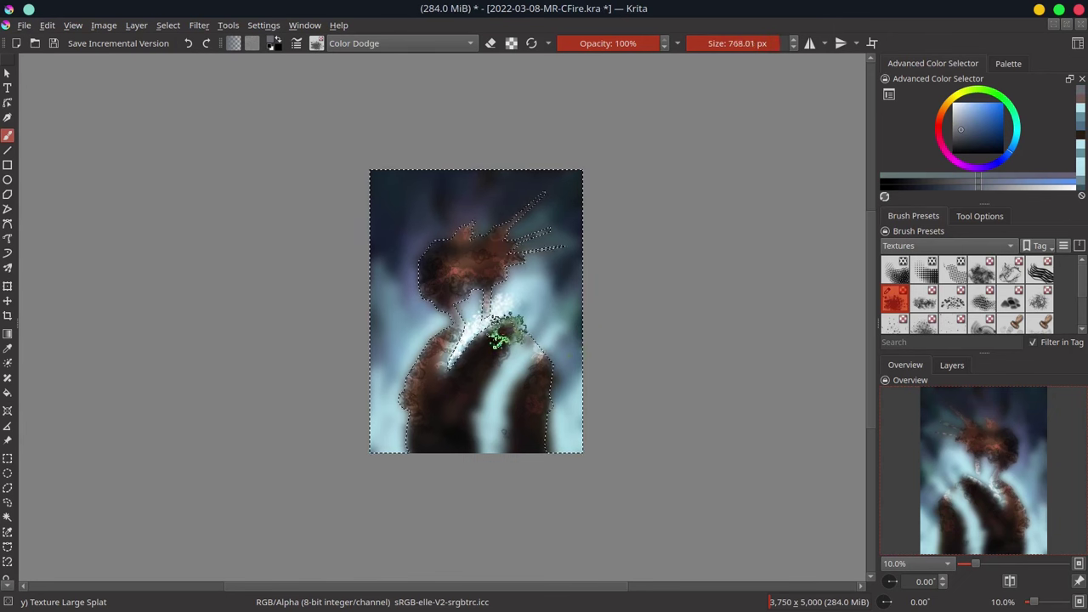
shift+drag(391, 387, 639, 349)
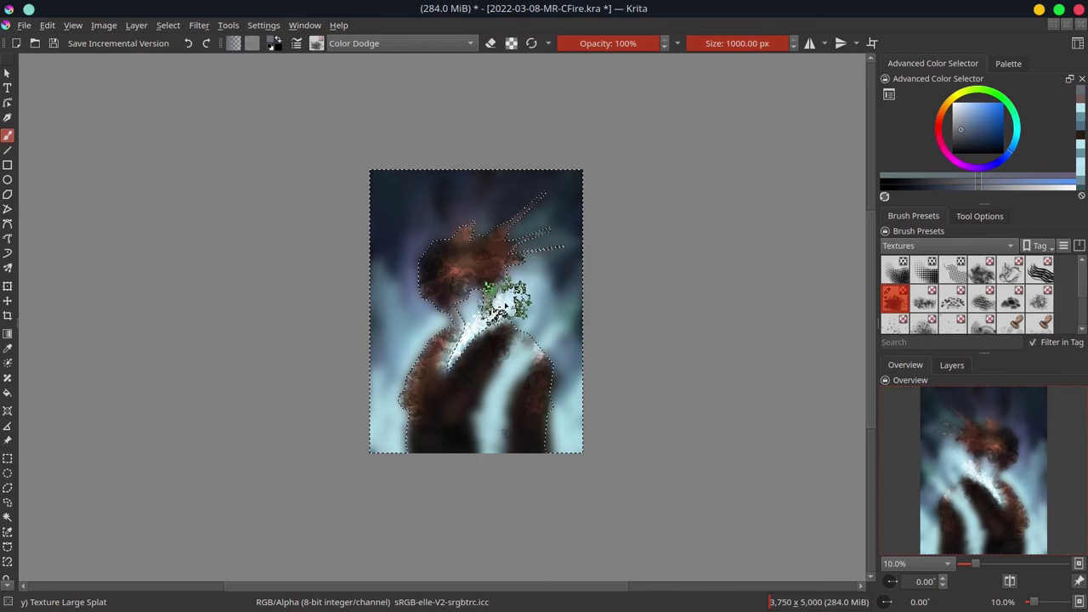
key(ctrl+z)
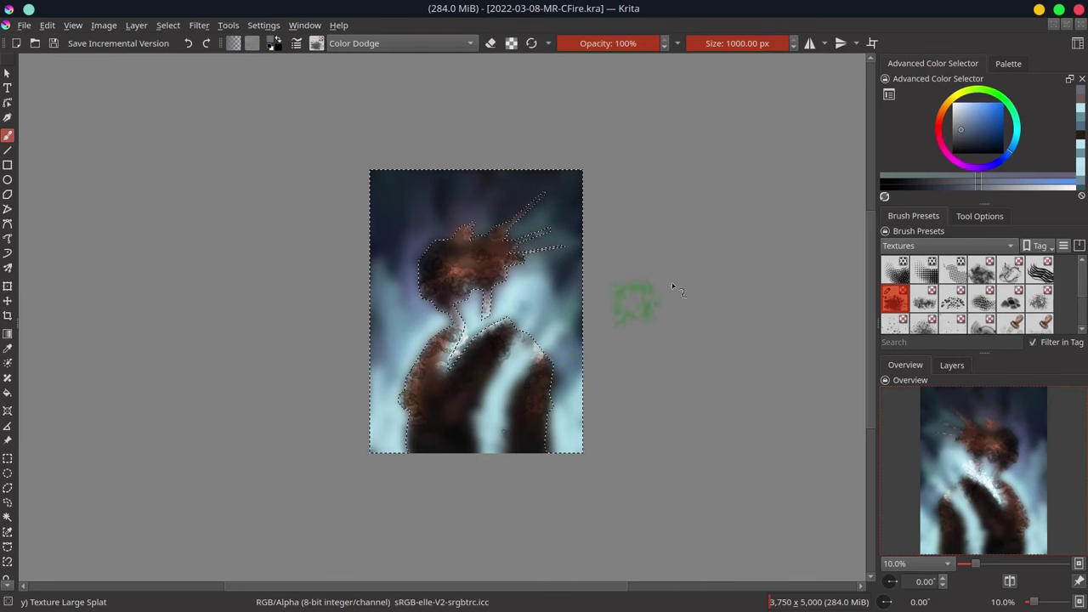
- At 51% opacity, splatter pale glowing texture right of the neck and along the left side
key(k)
key(k)
key(k)
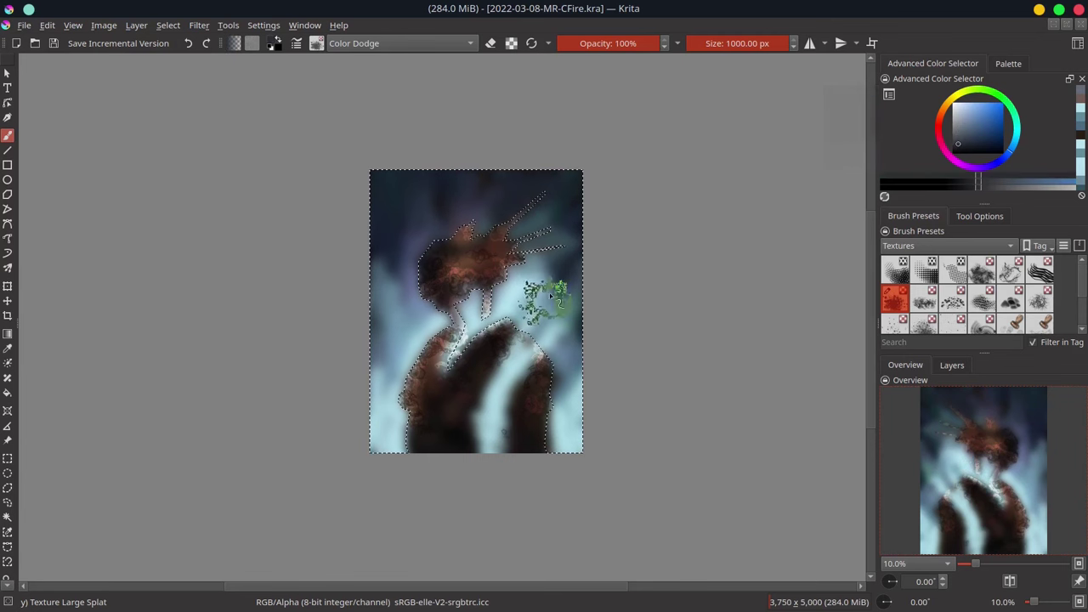
key(o)
key(o)
key(o)
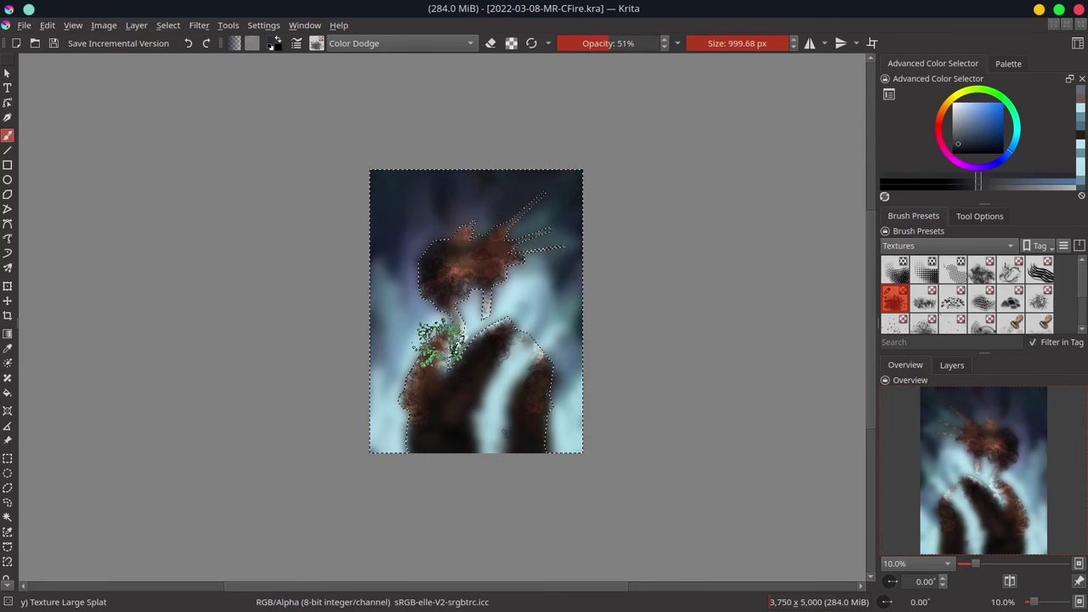
key(bracketright)
key(l)
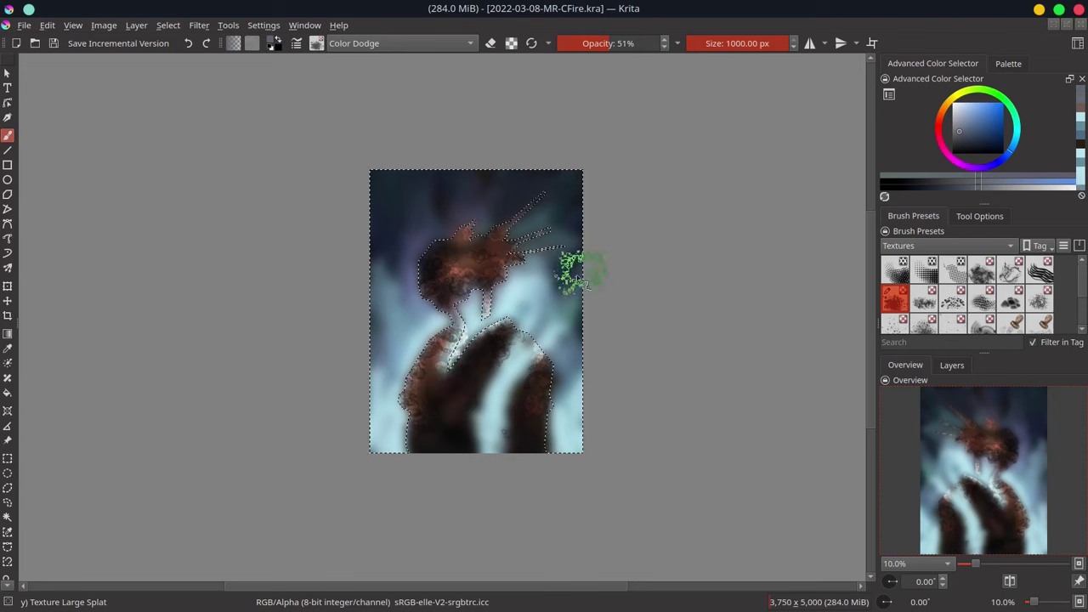
mouse_move(578, 274)
mouse_down()
mouse_move(500, 327)
mouse_move(536, 303)
mouse_move(548, 364)
mouse_move(519, 383)
mouse_up()
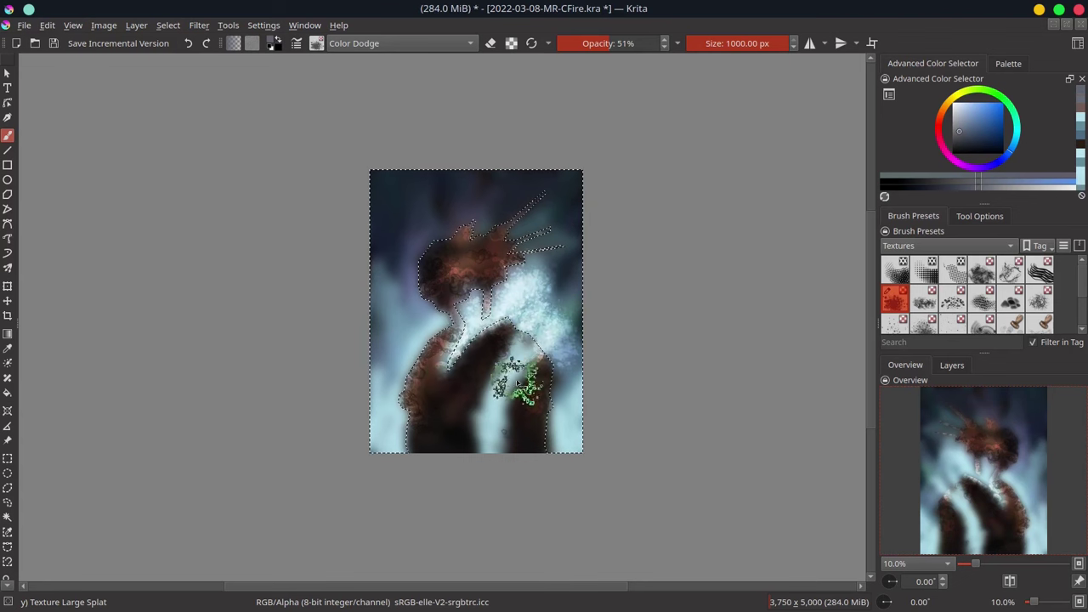
mouse_move(414, 377)
mouse_down()
mouse_move(425, 303)
mouse_move(454, 337)
mouse_move(400, 413)
mouse_move(485, 433)
mouse_move(486, 359)
mouse_move(506, 347)
mouse_move(564, 413)
mouse_up()
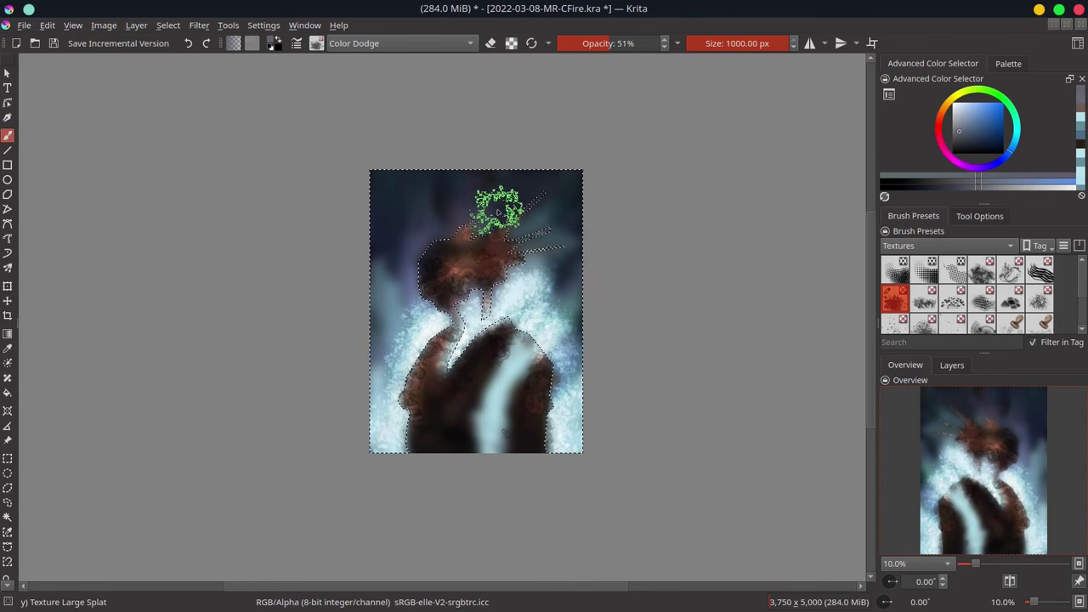
- Return the brush to Normal blending and paint lavender tones beside the head's left side
click(403, 46)
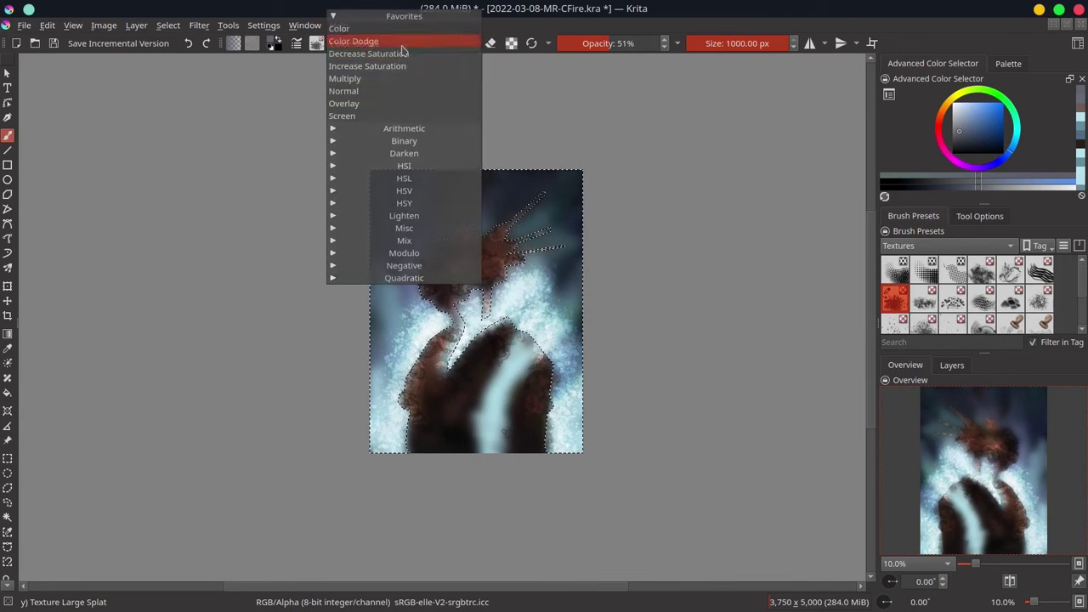
click(396, 91)
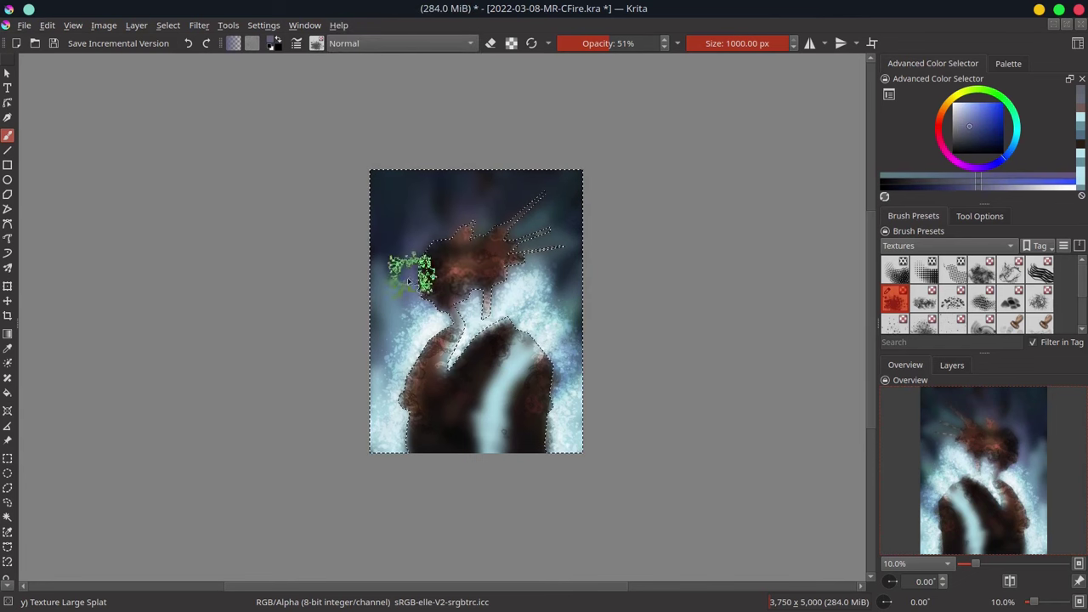
mouse_move(408, 282)
mouse_down()
mouse_move(434, 230)
mouse_move(549, 235)
mouse_up()
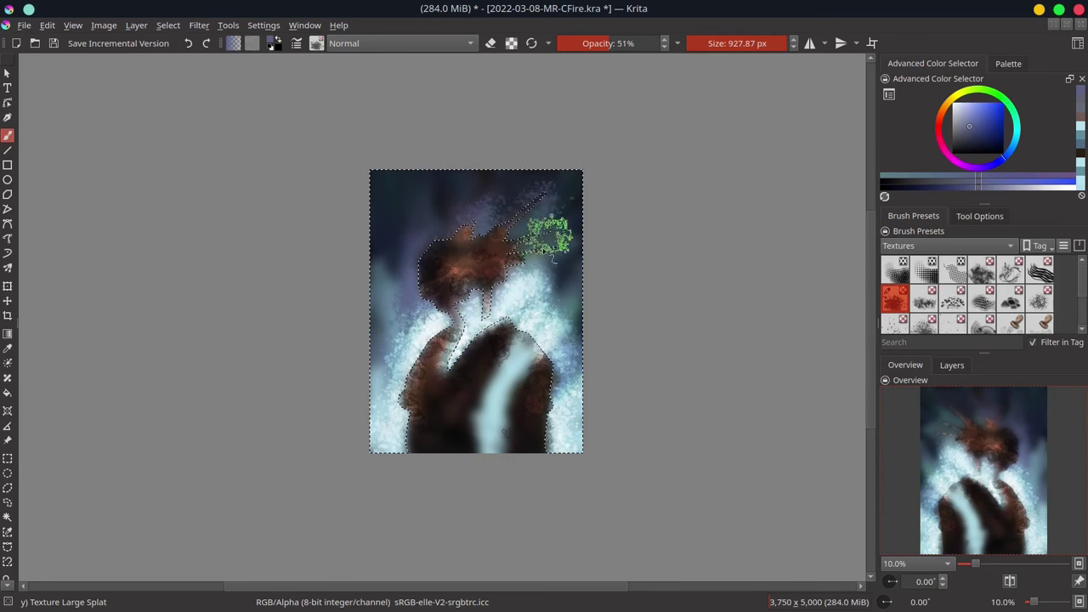
- Sample light cyan and blue tones from the painting and slightly shrink the brush to 897.97 px
ctrl+click(389, 243)
ctrl+click(377, 323)
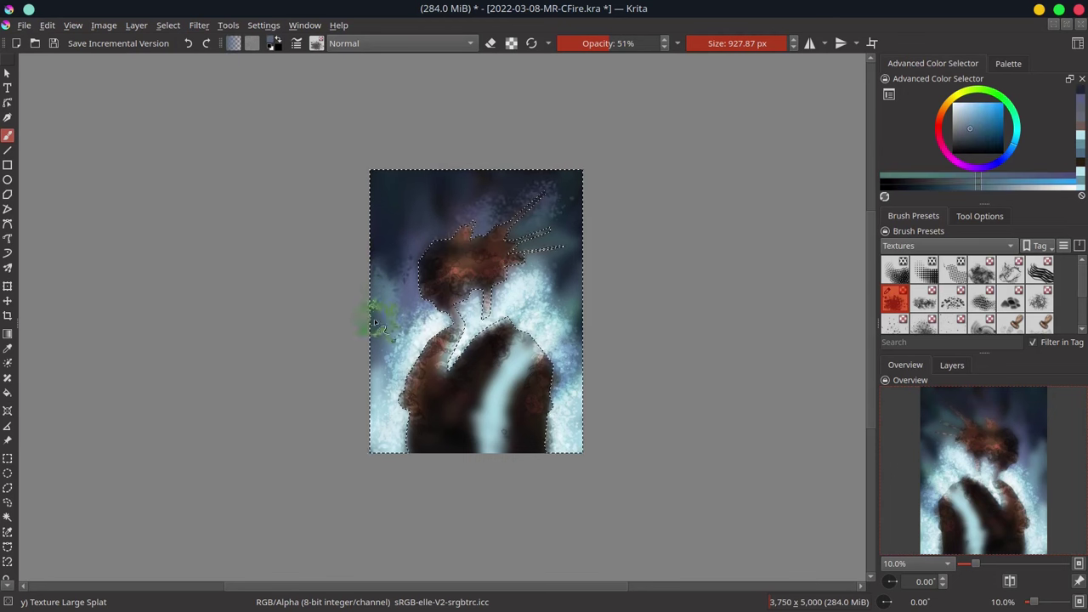
ctrl+click(552, 289)
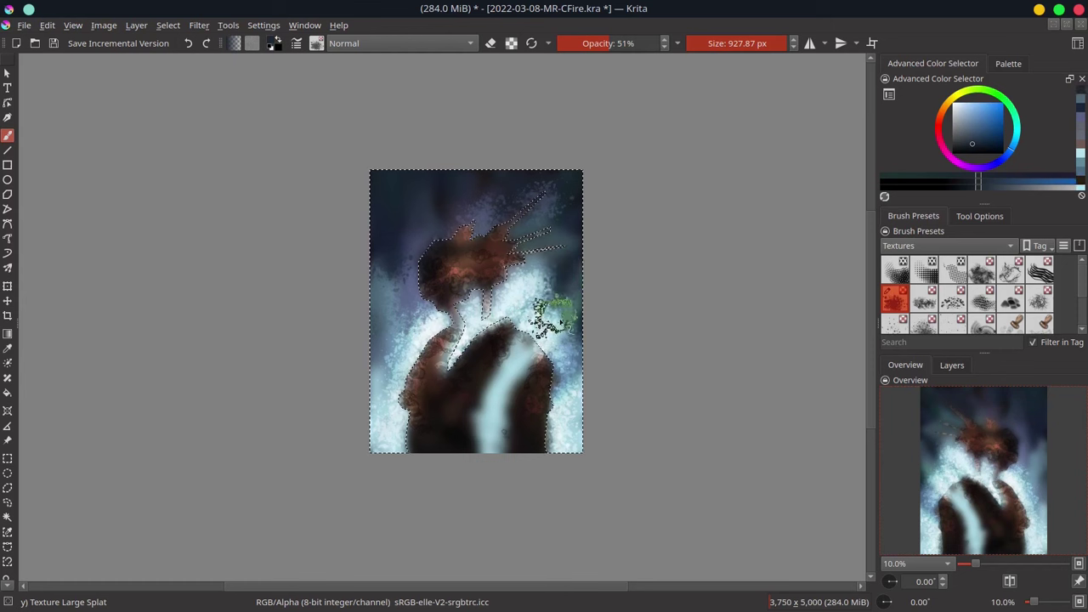
ctrl+click(566, 272)
key(bracketleft)
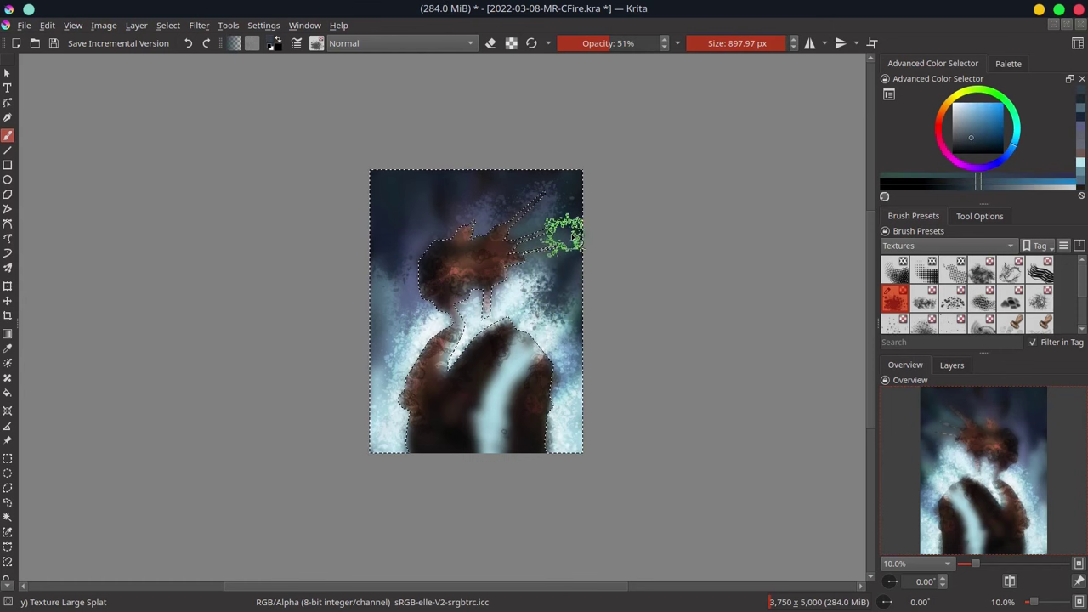
click(1012, 65)
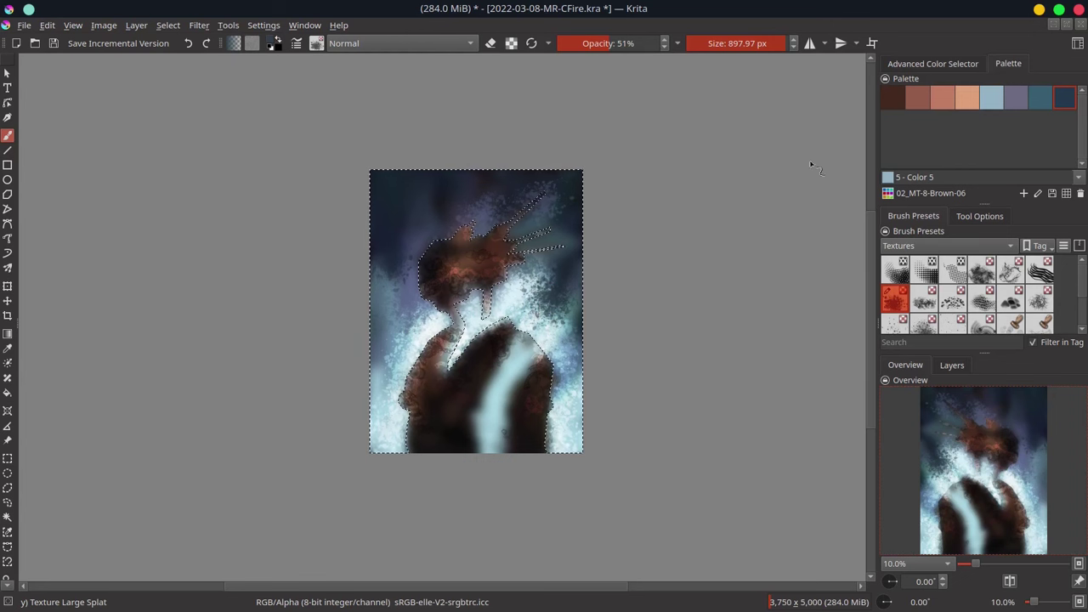
- Invert the selection onto the figure and pick a pale glow colour
click(168, 26)
click(193, 101)
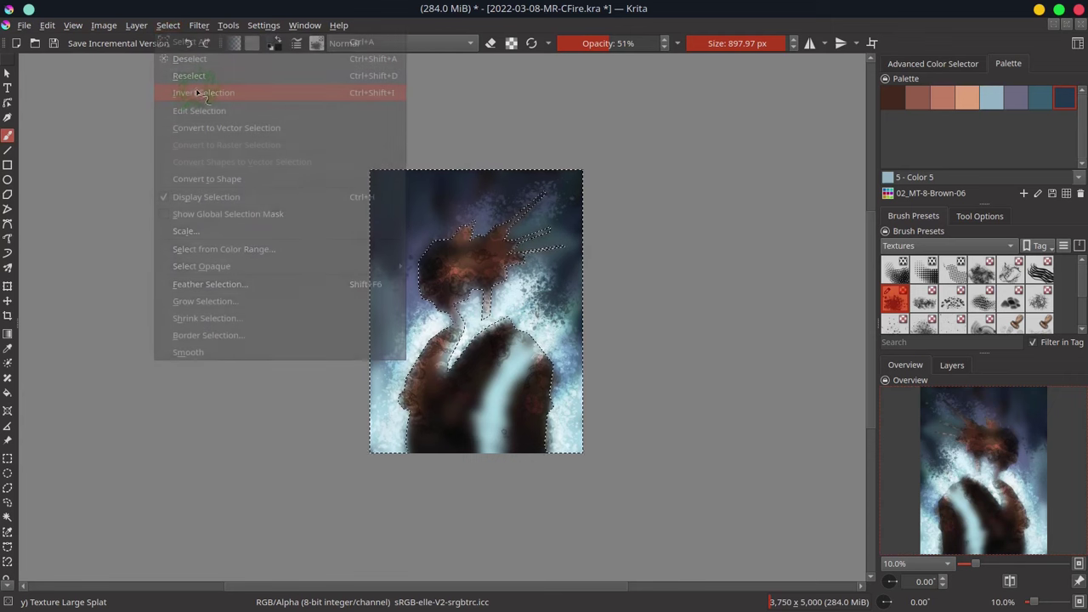
click(933, 63)
click(959, 136)
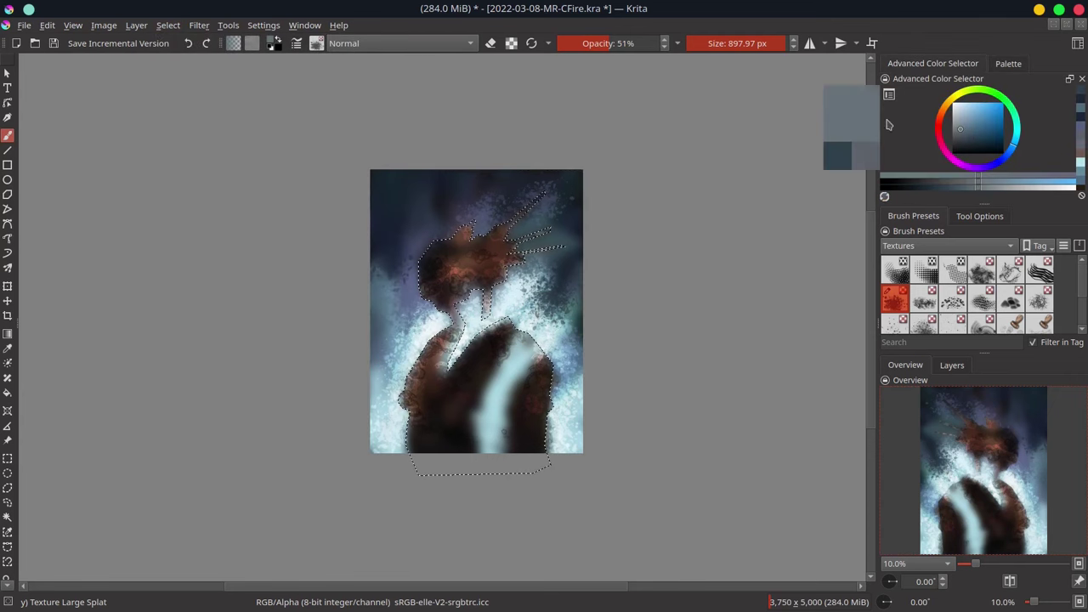
- Switch the brush to Color Dodge for the body glow, then back to Normal blending
click(399, 44)
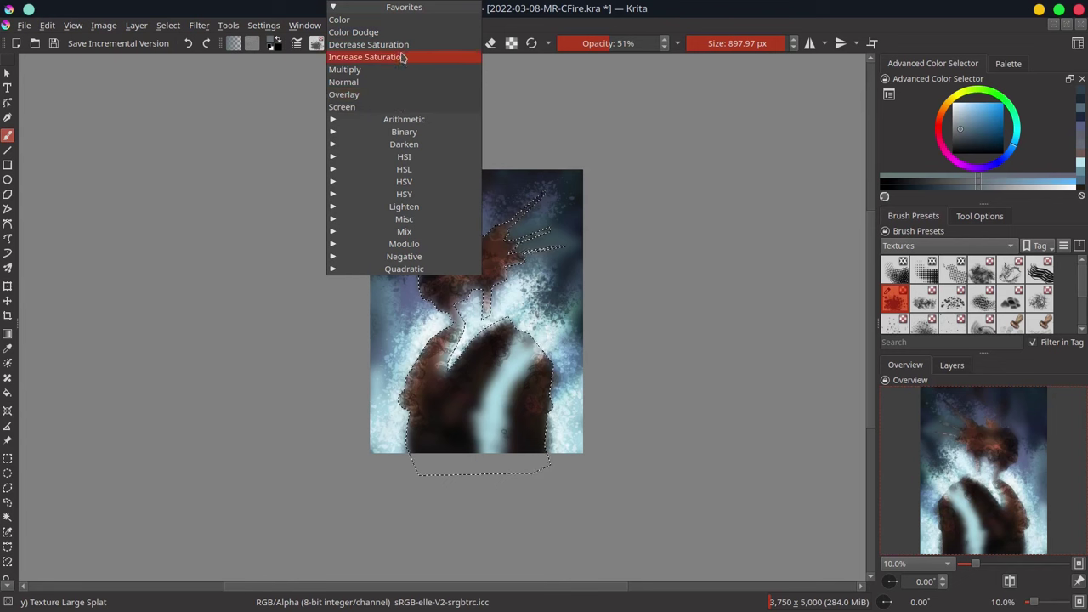
click(402, 44)
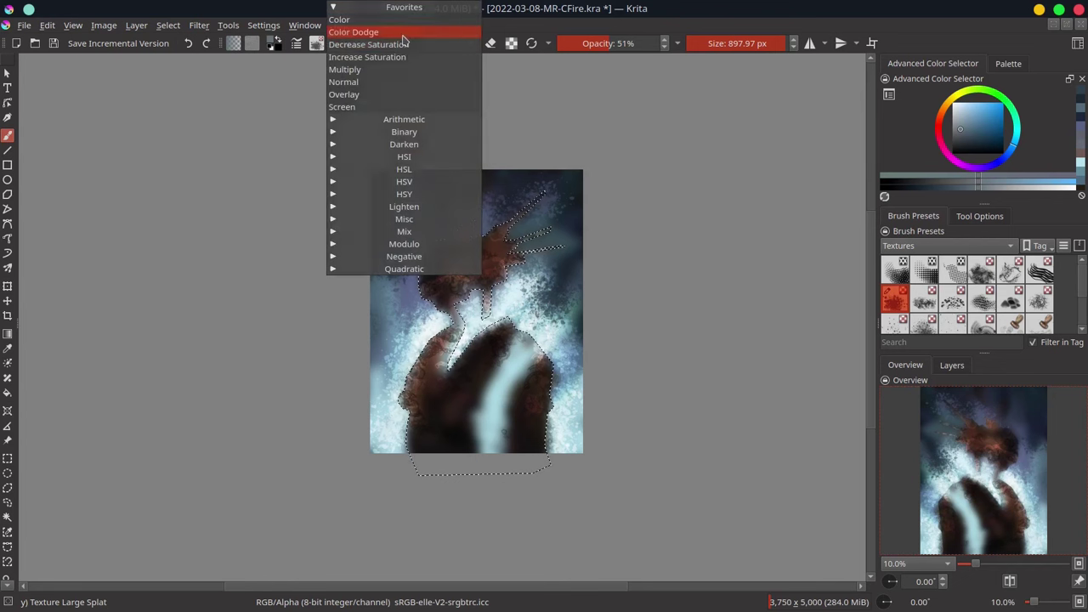
click(353, 32)
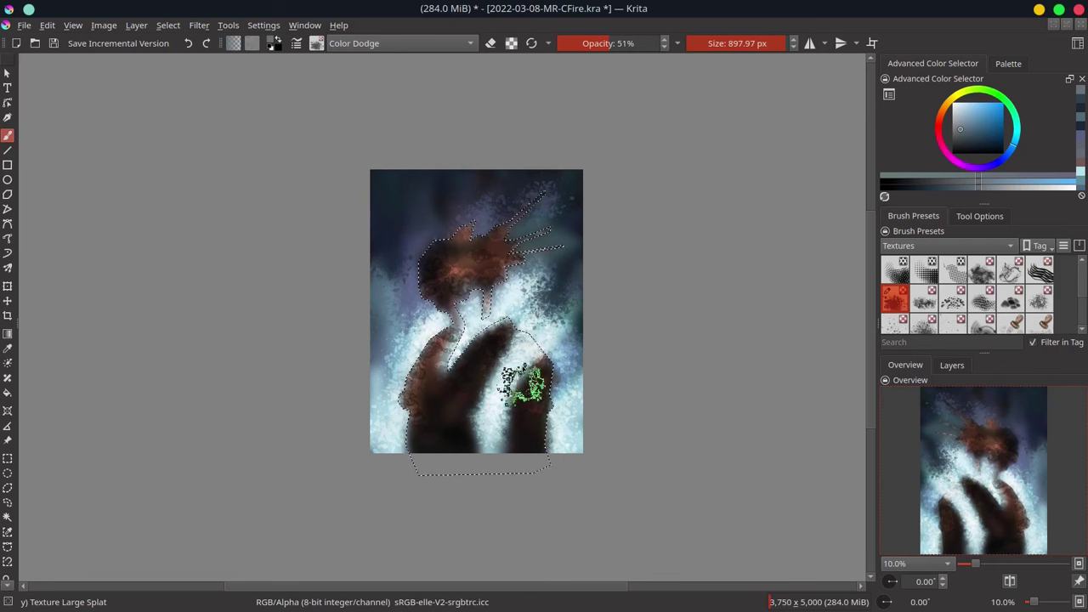
click(395, 43)
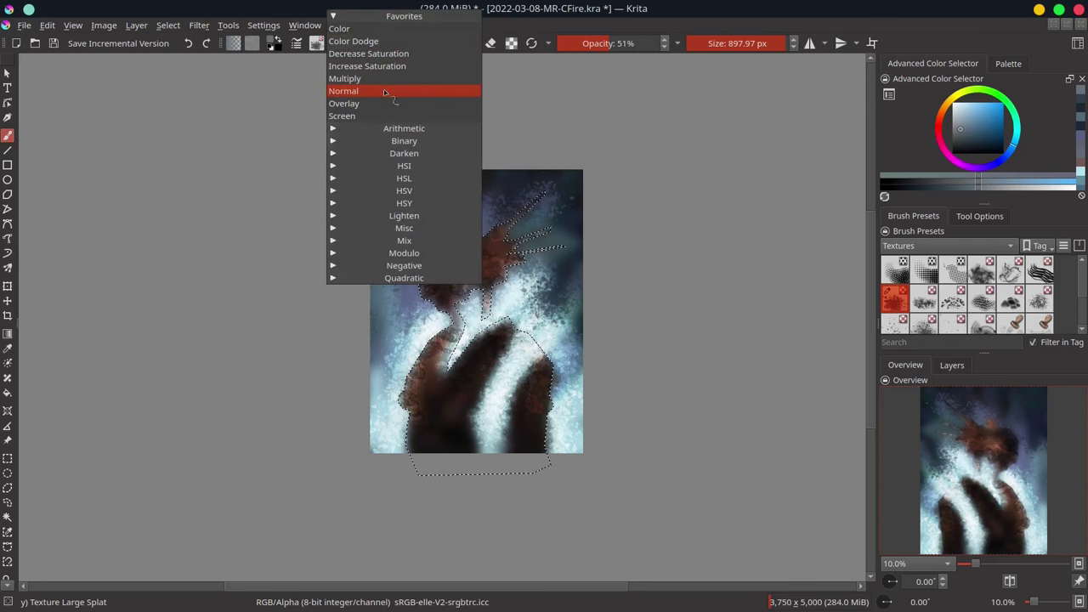
click(384, 91)
click(946, 246)
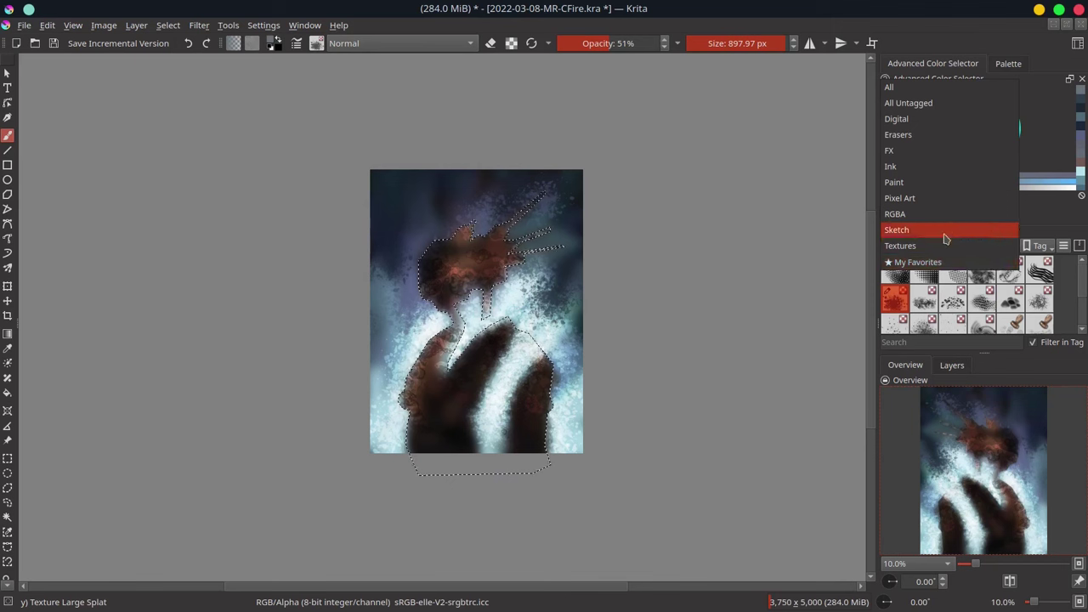
- Choose the 06-Ej-Shapes-Hue-Mecha preset from My Favorites with Normal blending
click(917, 262)
click(1037, 267)
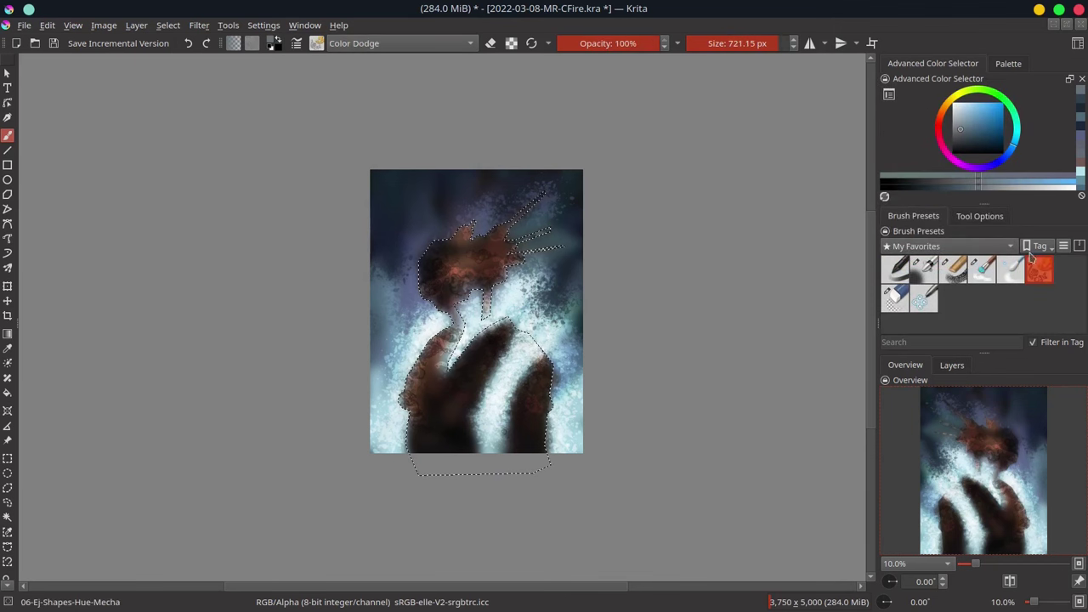
click(409, 43)
click(402, 92)
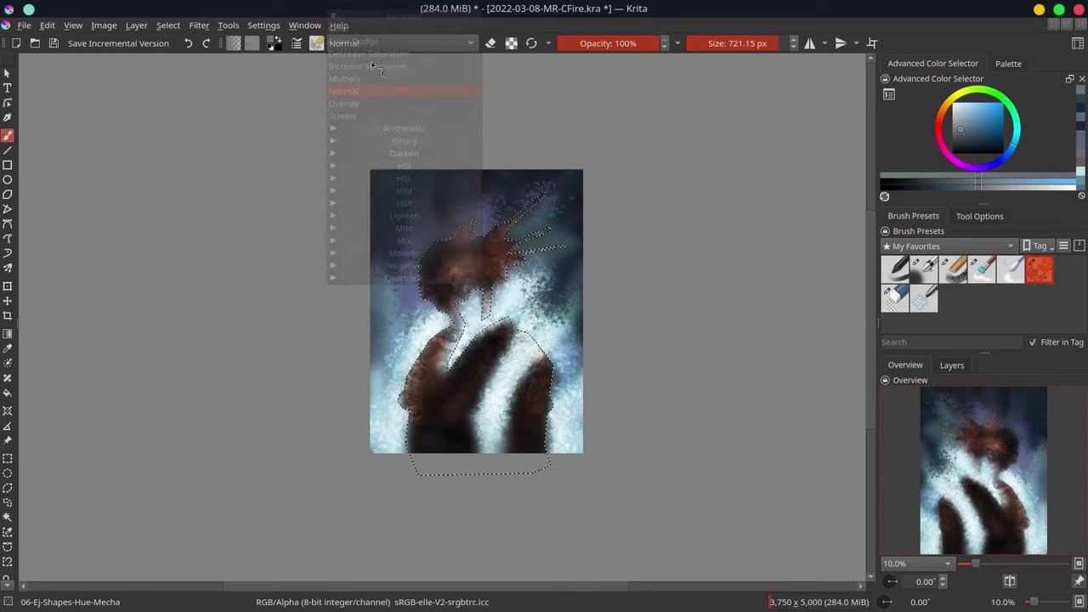
click(173, 26)
click(189, 57)
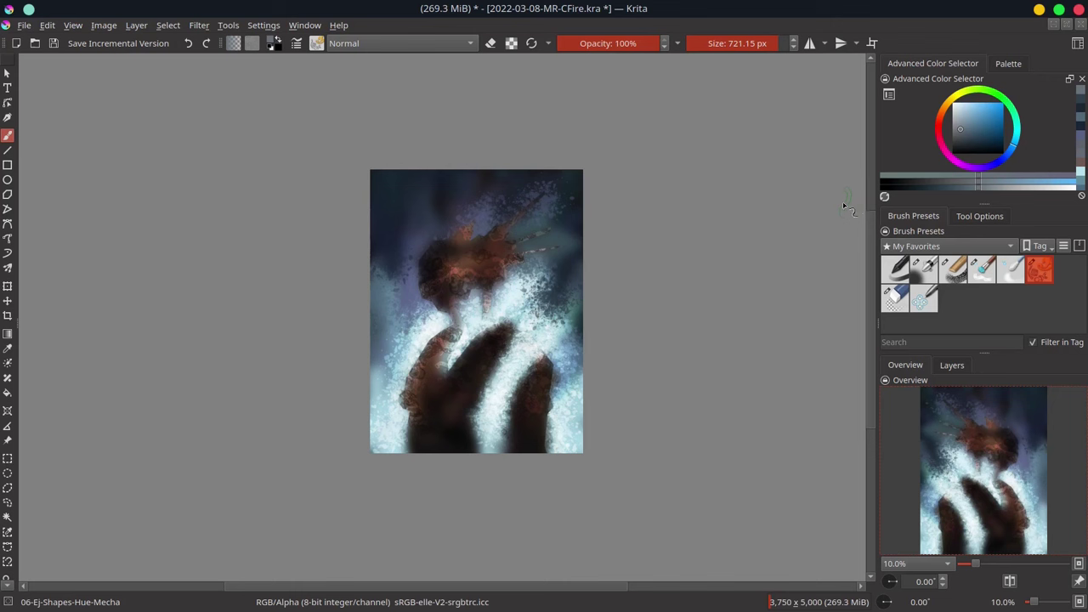
- Briefly show Paint Layer 2's brown silhouette fill, then hide it again
click(956, 368)
click(888, 448)
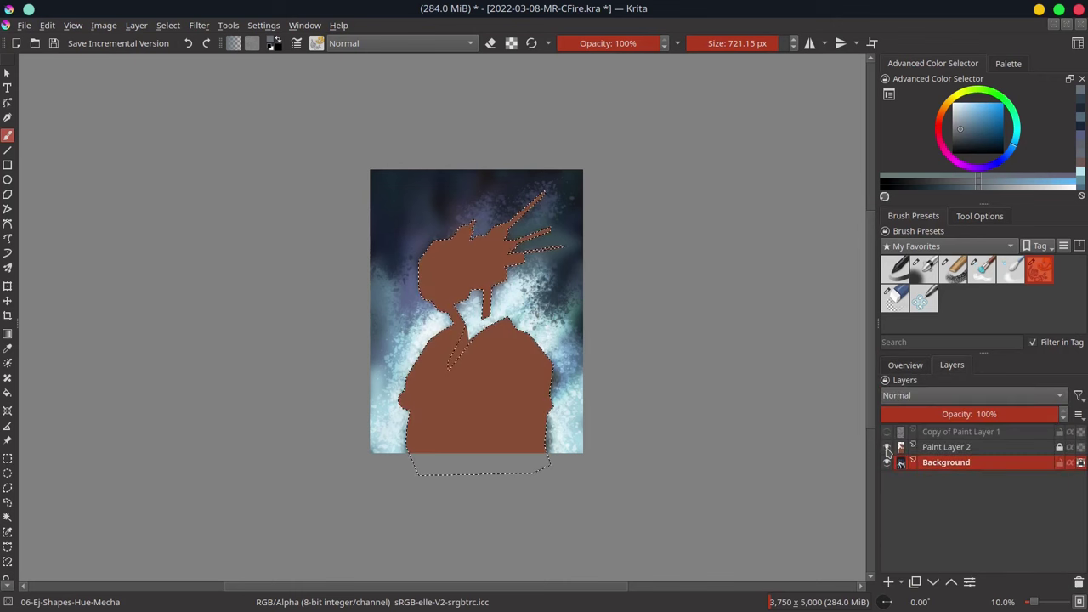
click(888, 447)
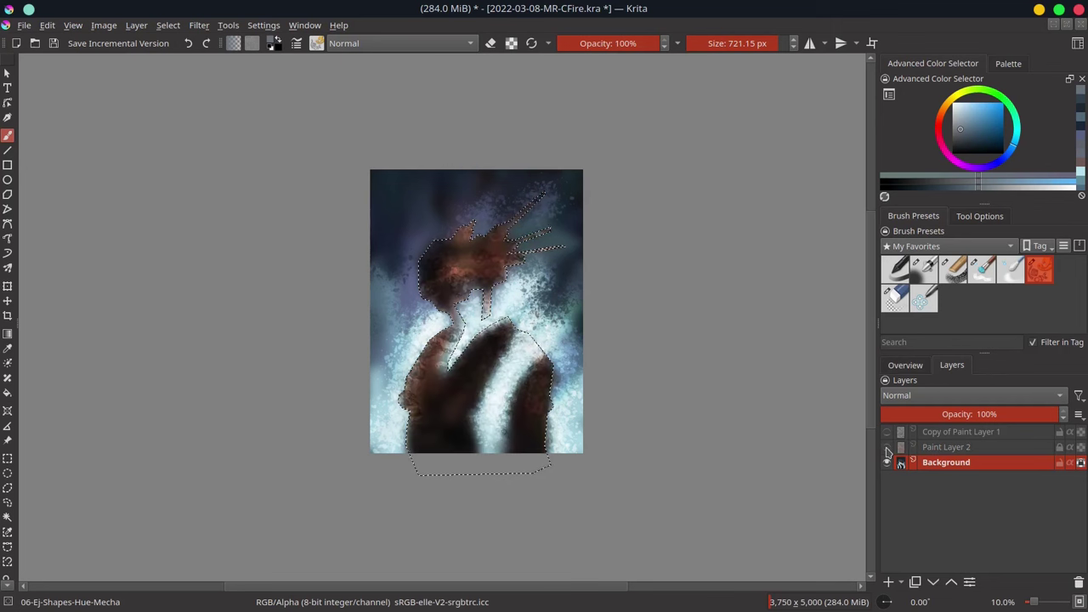
click(928, 367)
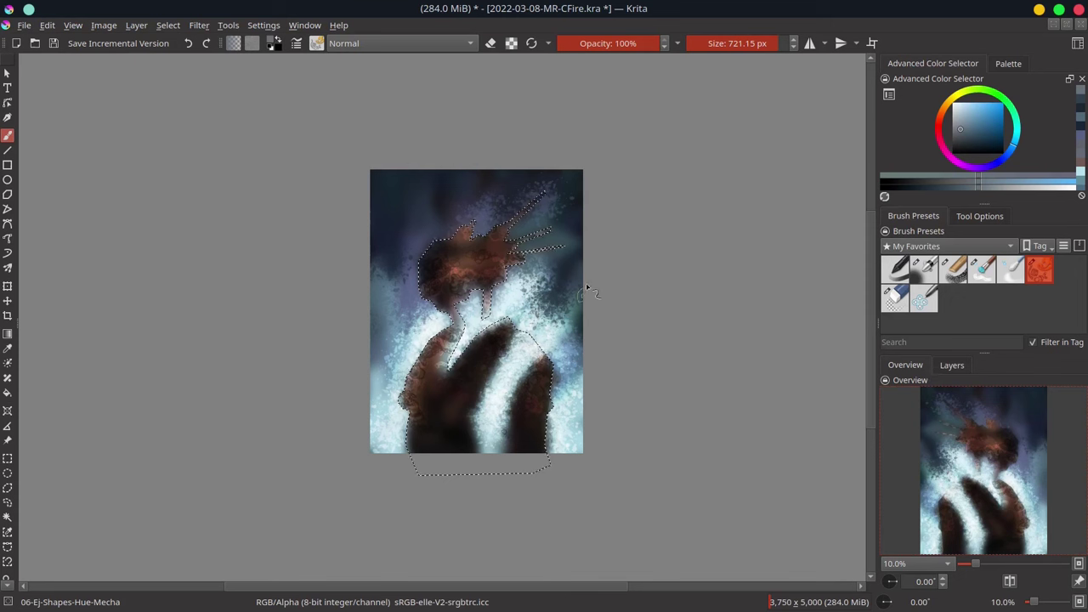
click(168, 24)
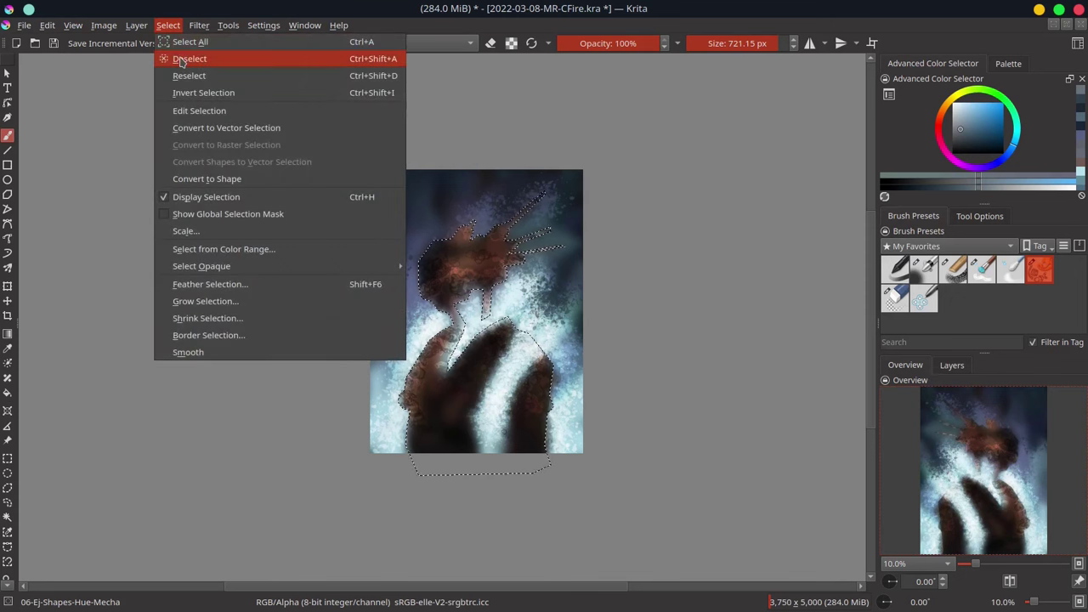
- Clear the selection, pick the dark brown first palette swatch and enlarge the brush slightly
click(181, 60)
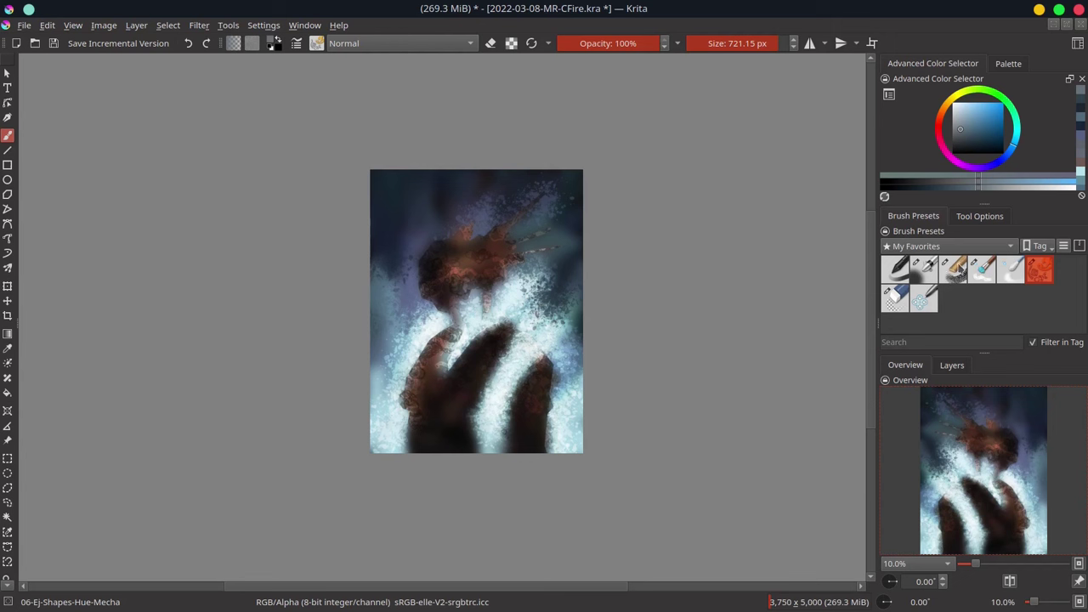
click(1018, 60)
click(896, 104)
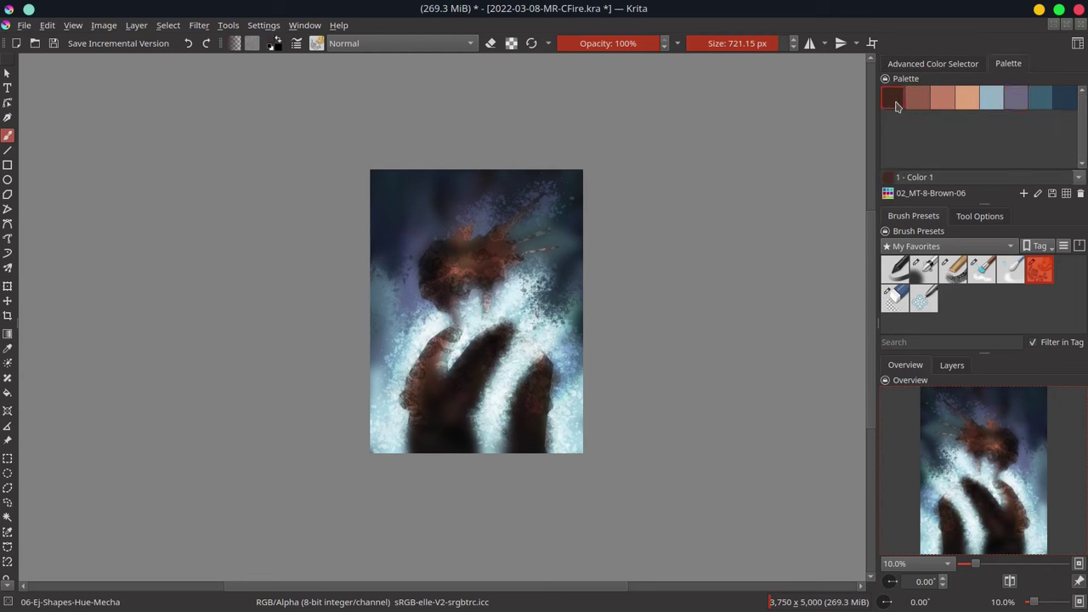
mouse_move(489, 378)
mouse_down()
mouse_move(403, 414)
mouse_move(498, 425)
mouse_move(562, 353)
mouse_move(508, 401)
mouse_move(507, 442)
mouse_move(502, 429)
mouse_move(535, 432)
mouse_up()
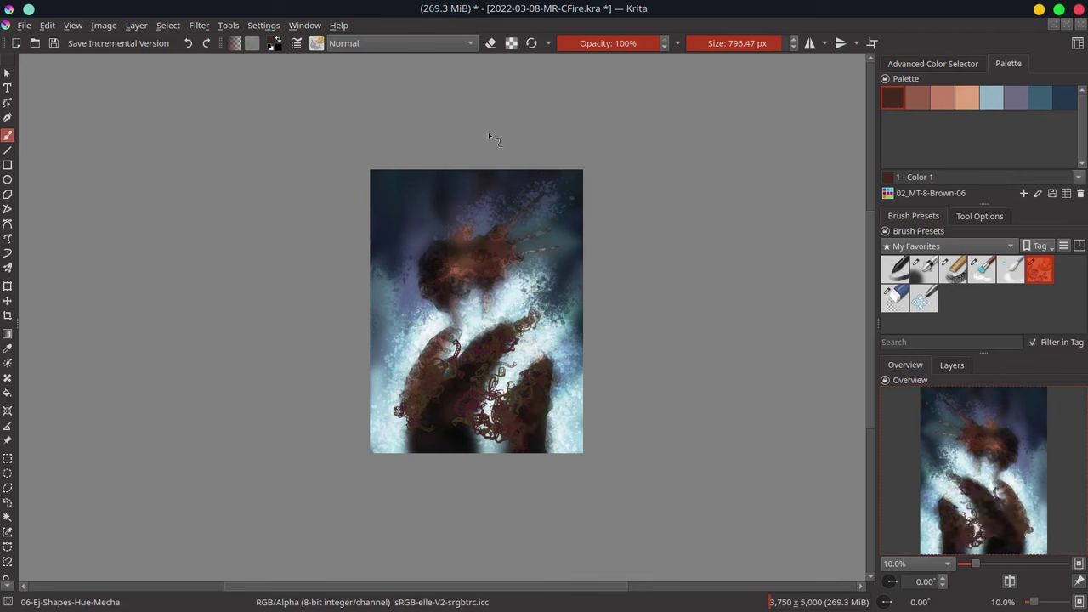
- In Multiply blending, paint dark curly strokes over the head and across the chest
click(428, 44)
click(425, 78)
drag(449, 274, 487, 243)
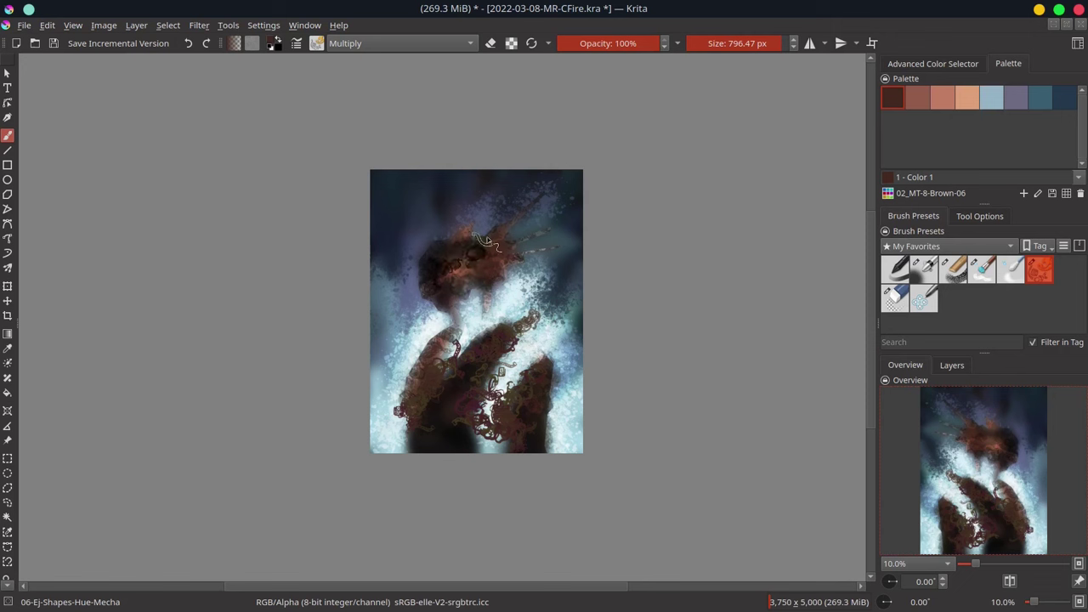
mouse_move(442, 349)
mouse_down()
mouse_move(466, 361)
mouse_move(450, 405)
mouse_move(482, 434)
mouse_move(549, 372)
mouse_move(480, 438)
mouse_move(486, 449)
mouse_up()
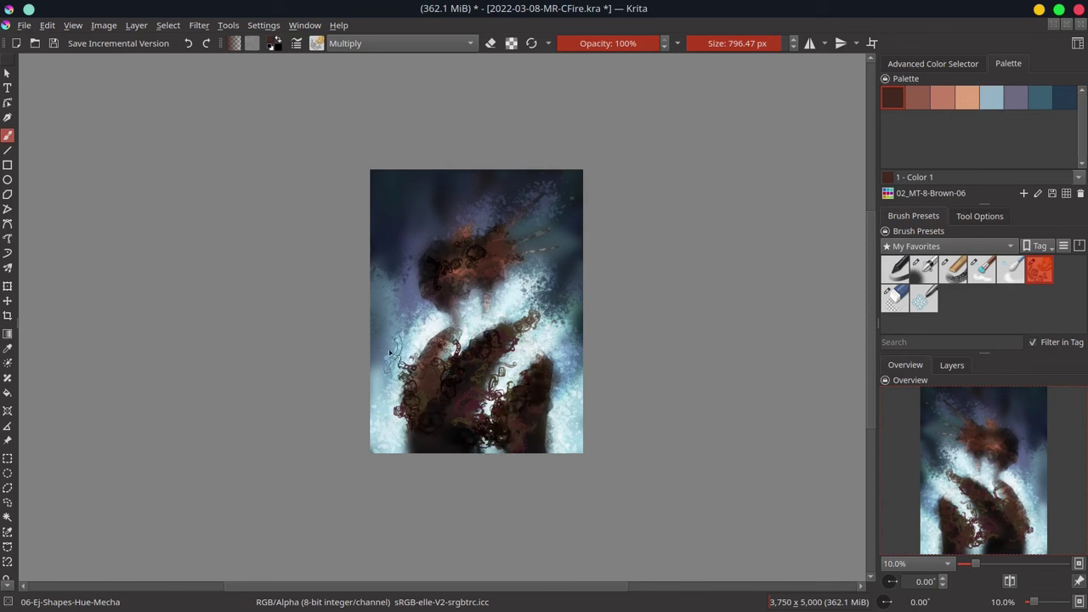
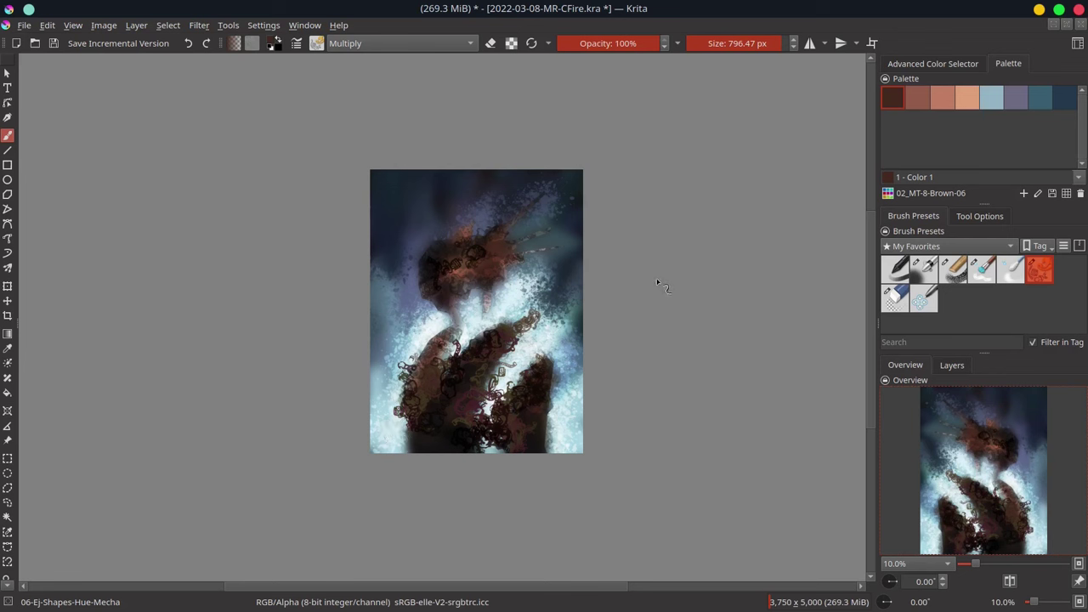
- Zoom out and set a smaller brush with a muted red-brown in Color Dodge blending
drag(650, 306, 655, 338)
key(bracketleft)
key(bracketleft)
key(bracketleft)
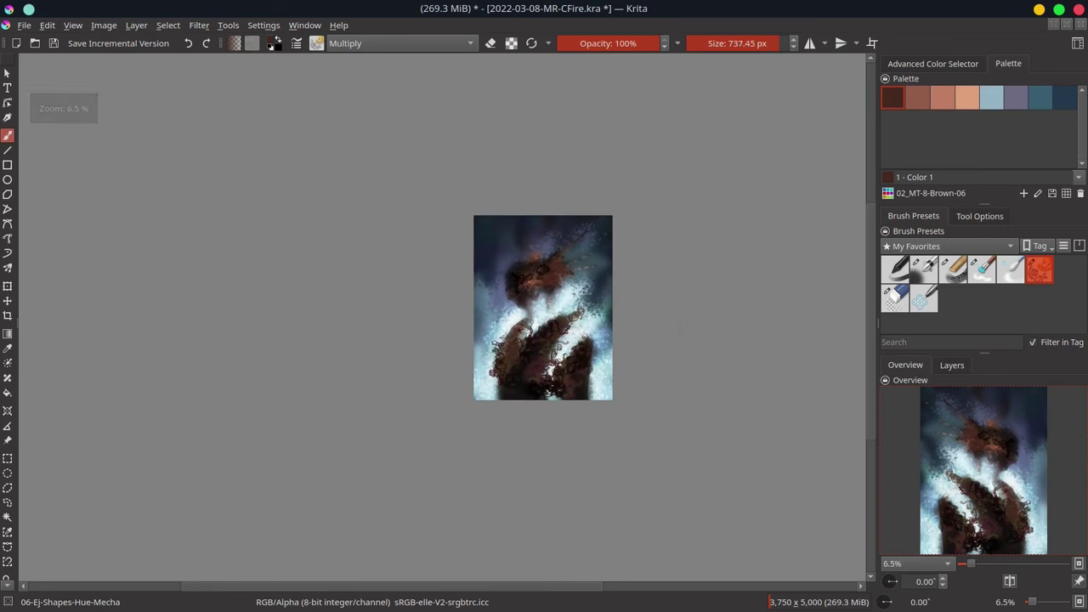
click(938, 63)
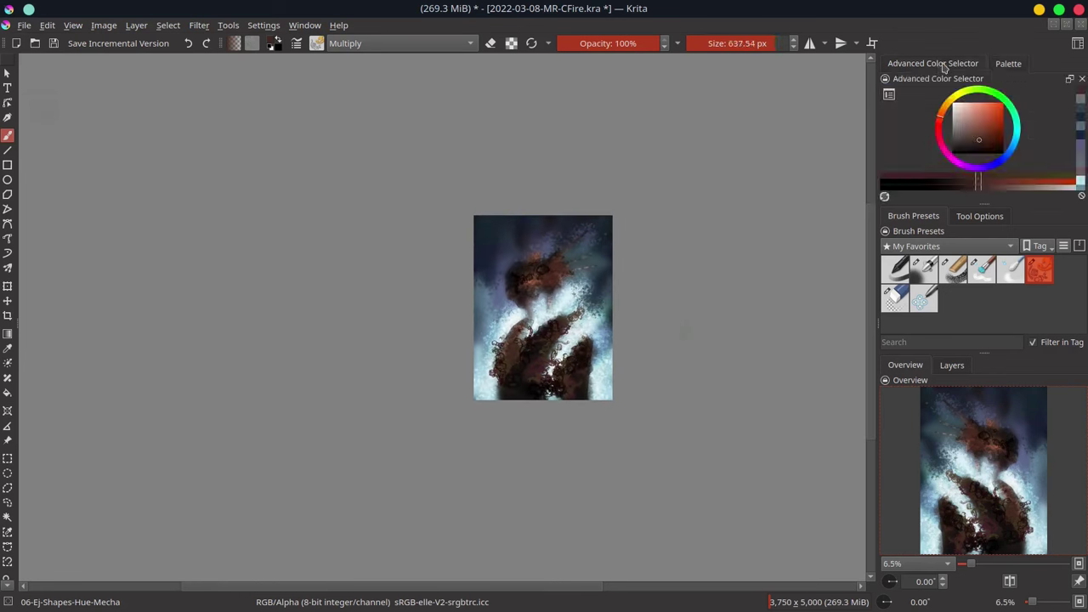
click(962, 134)
click(400, 42)
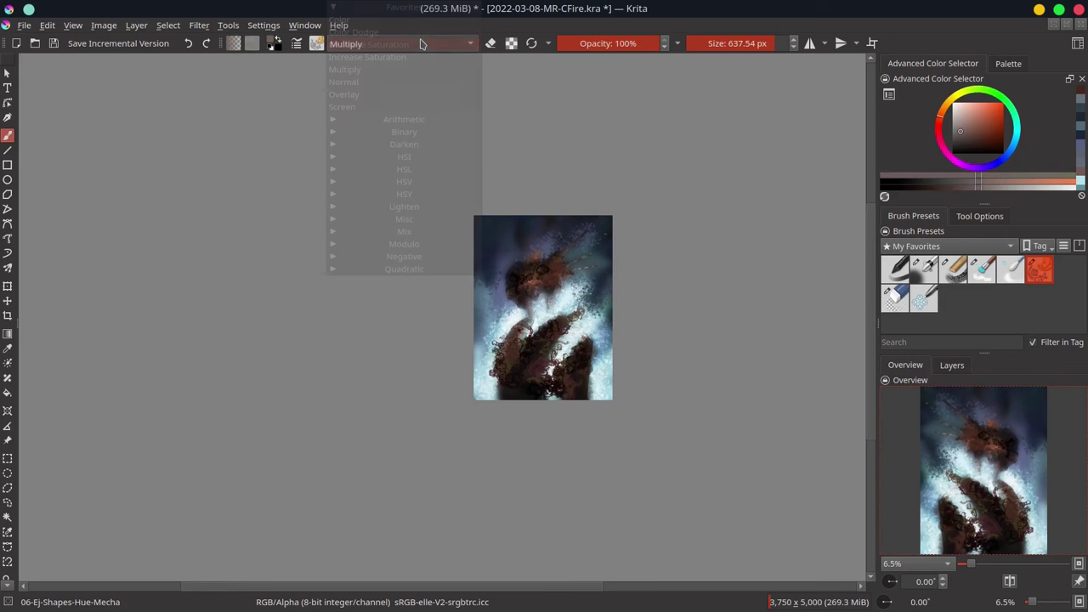
click(357, 32)
key(bracketleft)
key(bracketleft)
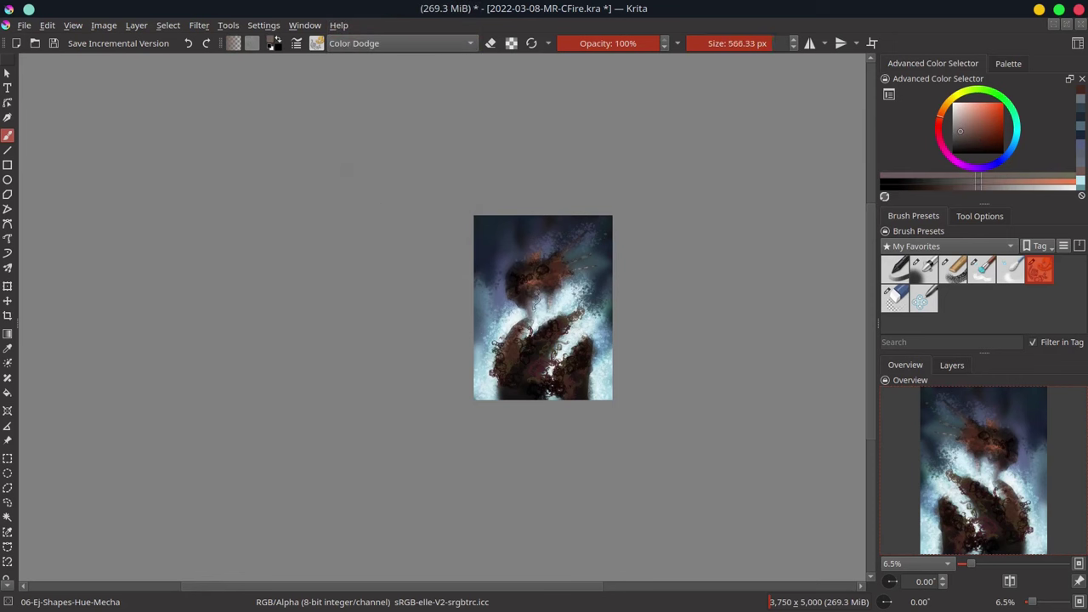
- Paint glowing orange dodge squiggles over the head and the right side of the chest
drag(563, 269, 542, 263)
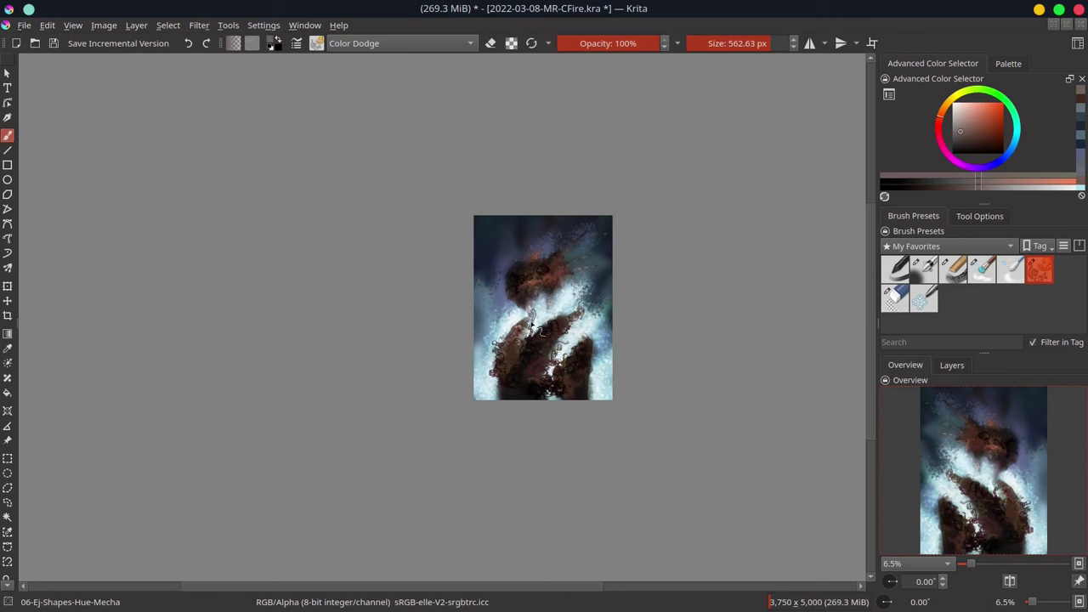
drag(549, 291, 562, 271)
key(bracketleft)
key(bracketleft)
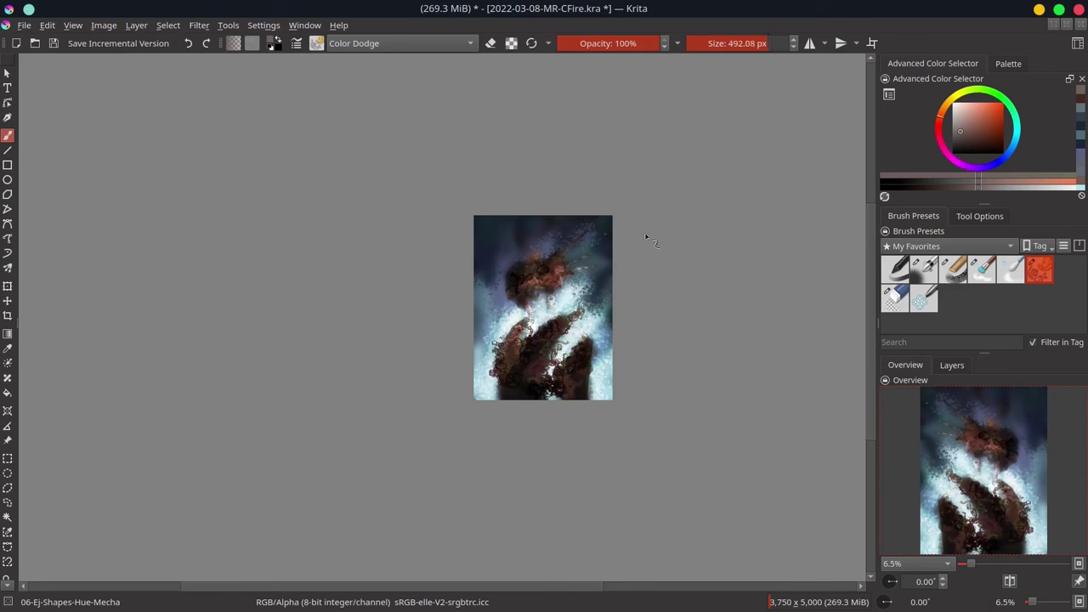
drag(586, 314, 592, 350)
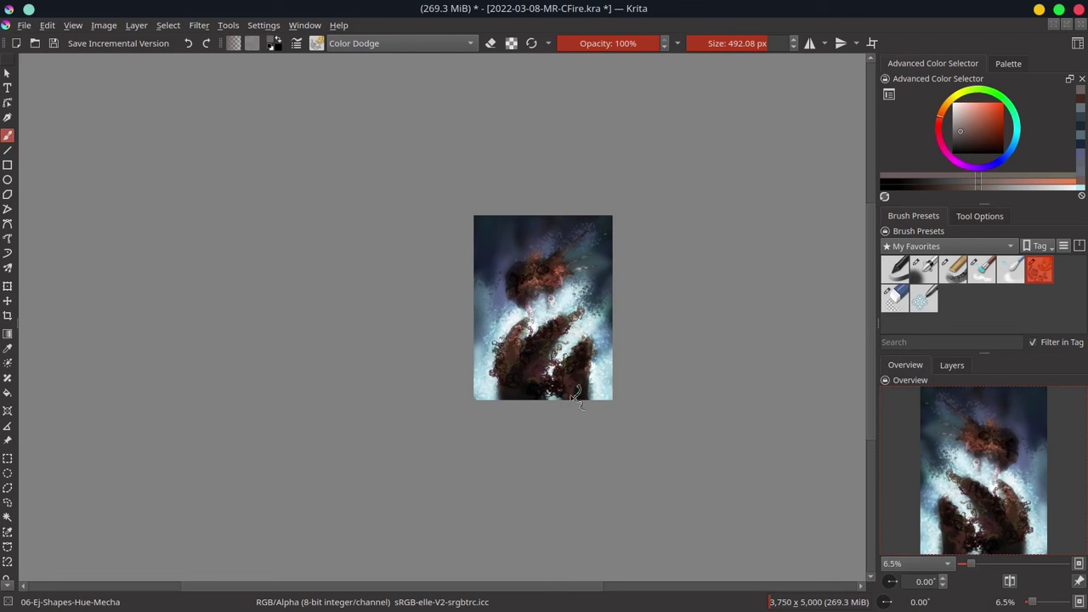
drag(591, 348, 553, 406)
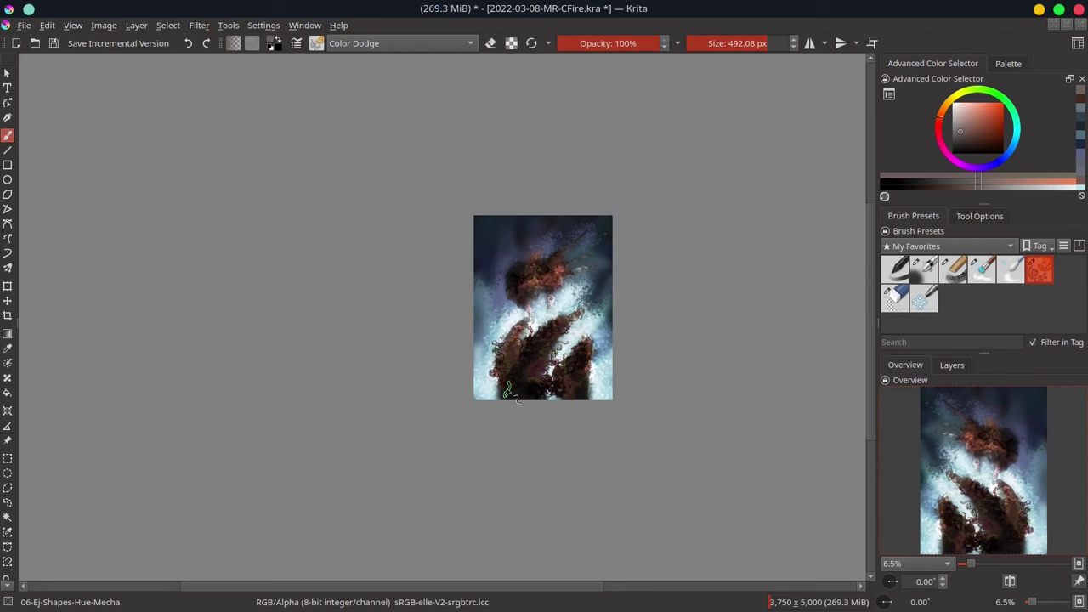
click(378, 43)
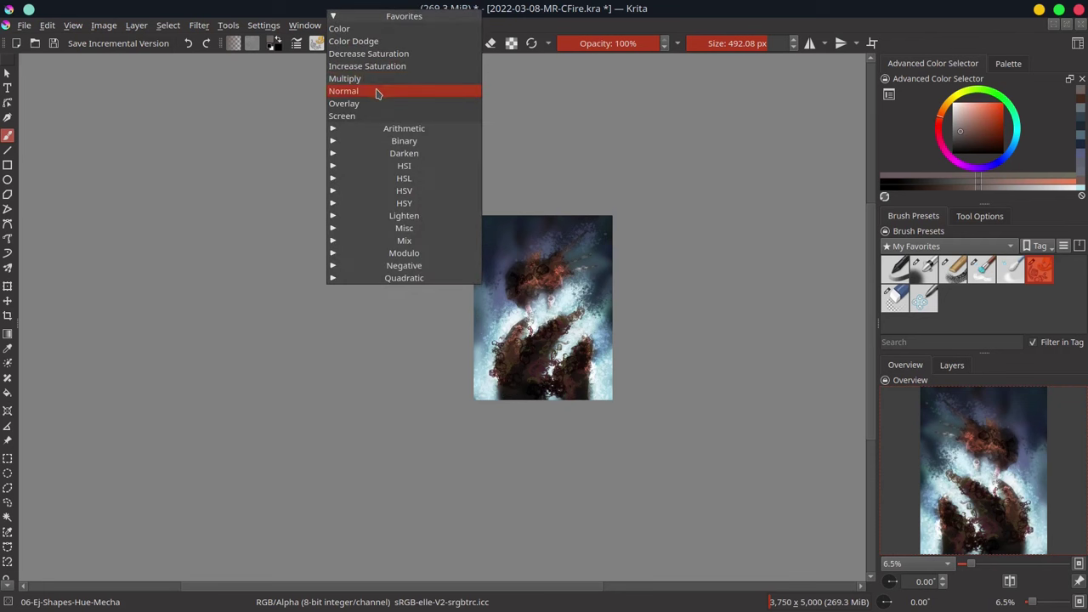
- Return to Normal blending with the 03-Ej-Chalk-Grainy preset and save the file
click(383, 85)
click(954, 268)
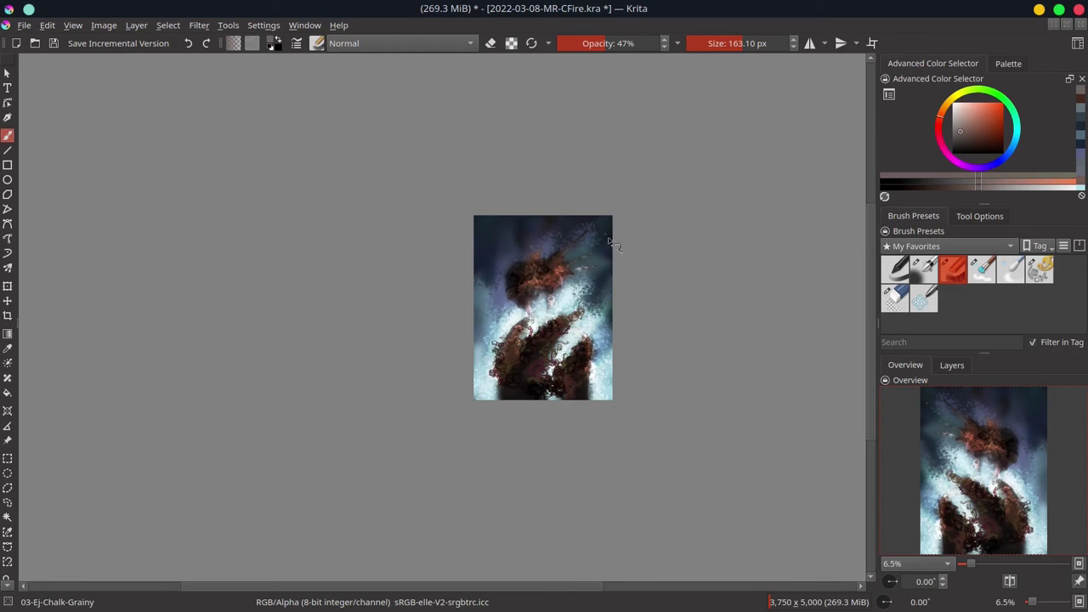
key(ctrl+s)
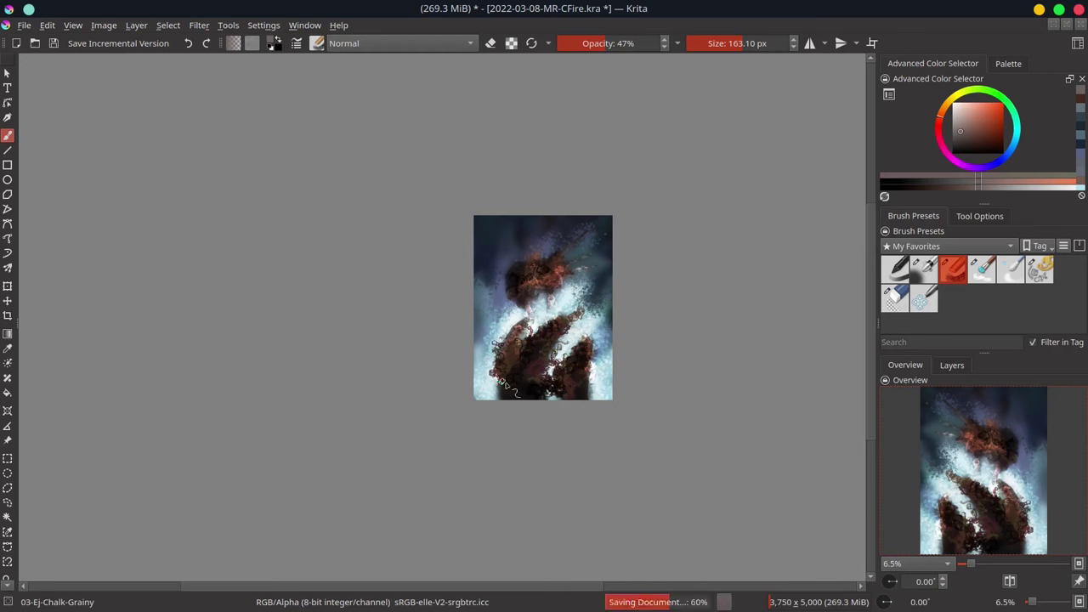
- Sample cyan and dark red tones from the chest and shrink the brush to full opacity
ctrl+click(512, 327)
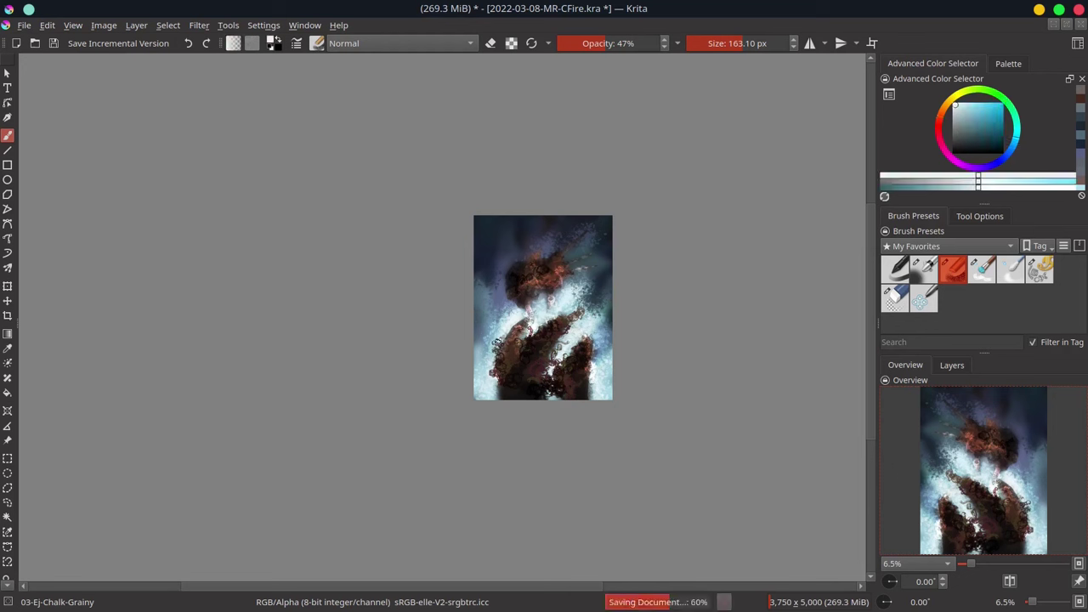
key(bracketleft)
key(bracketleft)
ctrl+click(513, 337)
key(bracketleft)
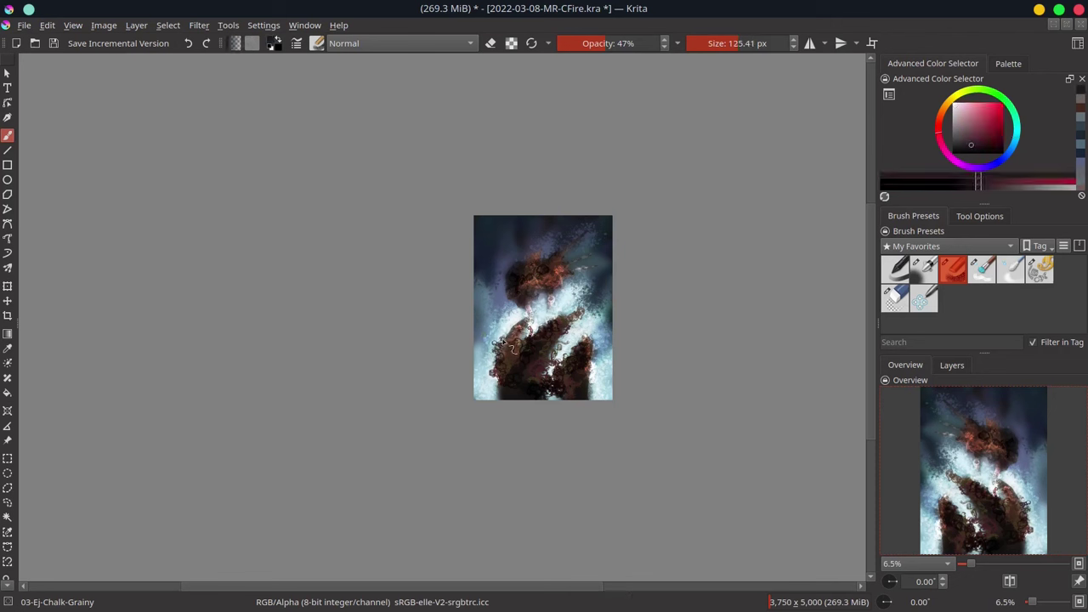
ctrl+click(510, 336)
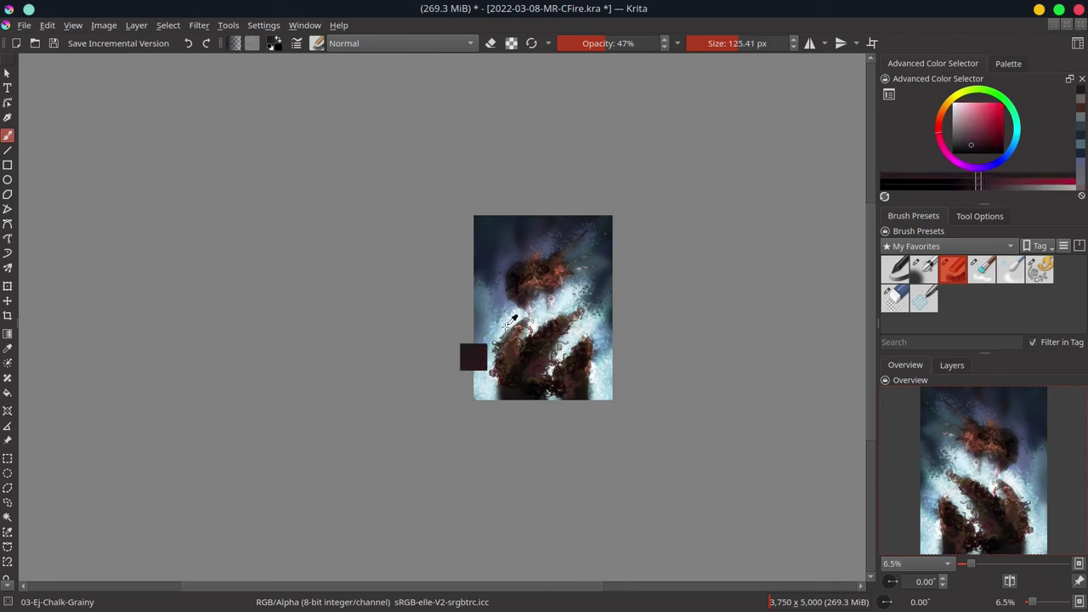
key(bracketleft)
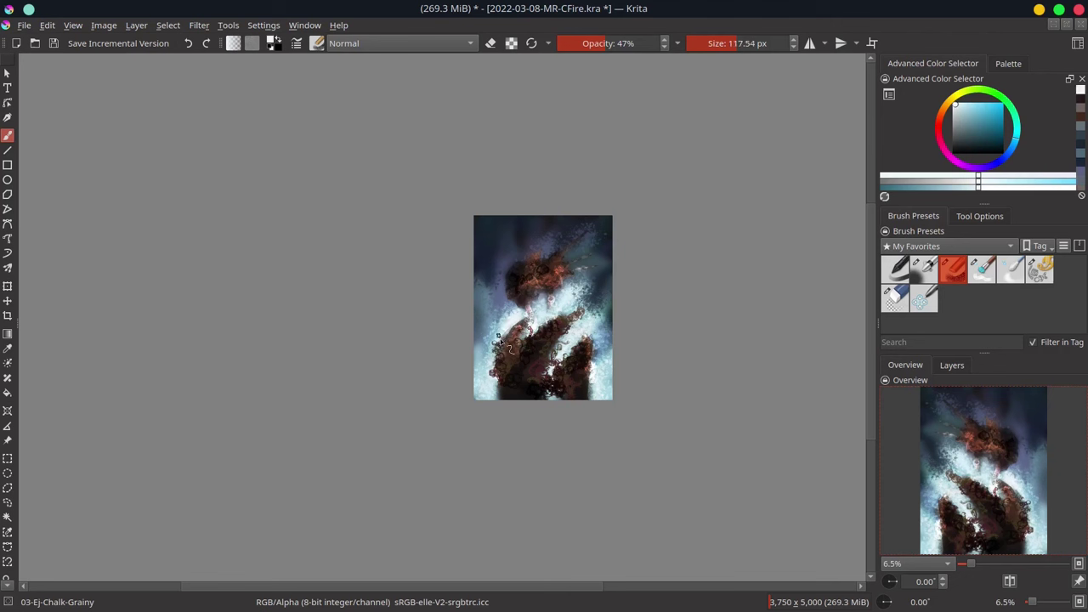
ctrl+click(493, 343)
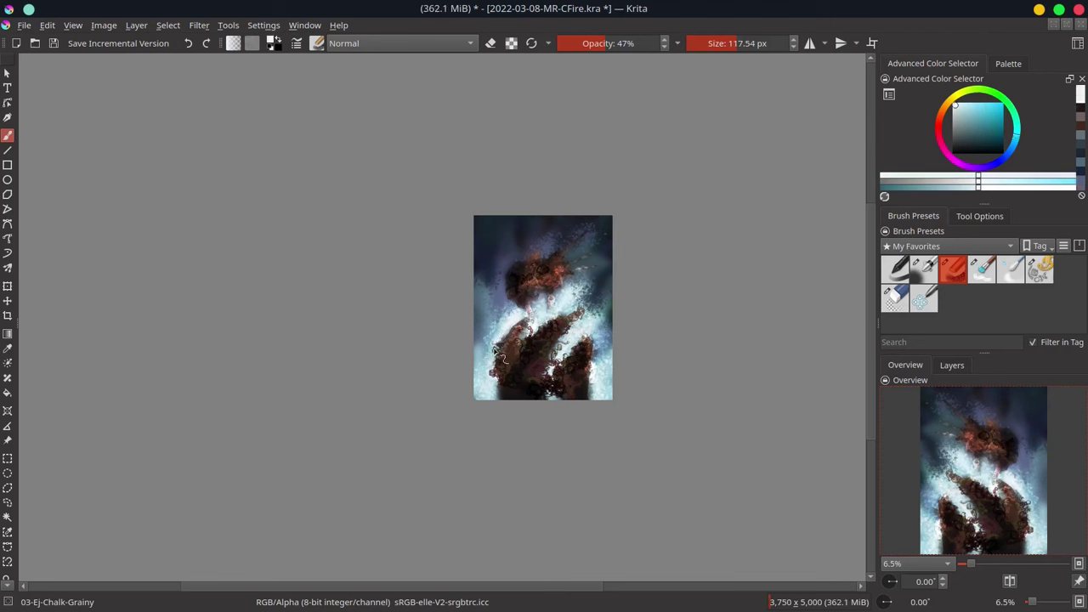
ctrl+click(501, 348)
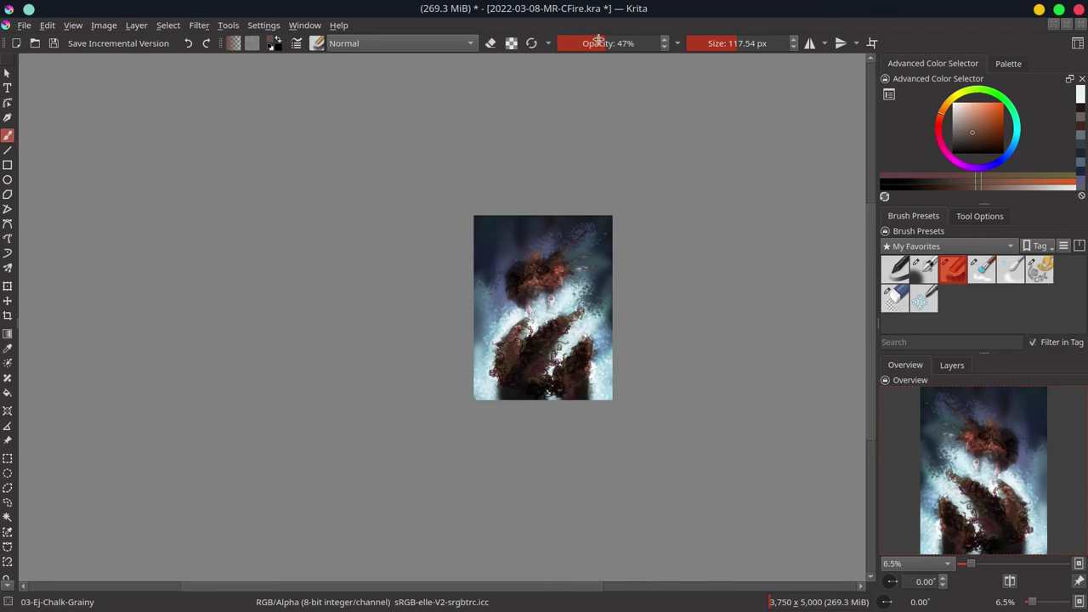
key(o)
key(o)
key(o)
- Paint small dark crimson detail strokes on the chest
ctrl+click(508, 350)
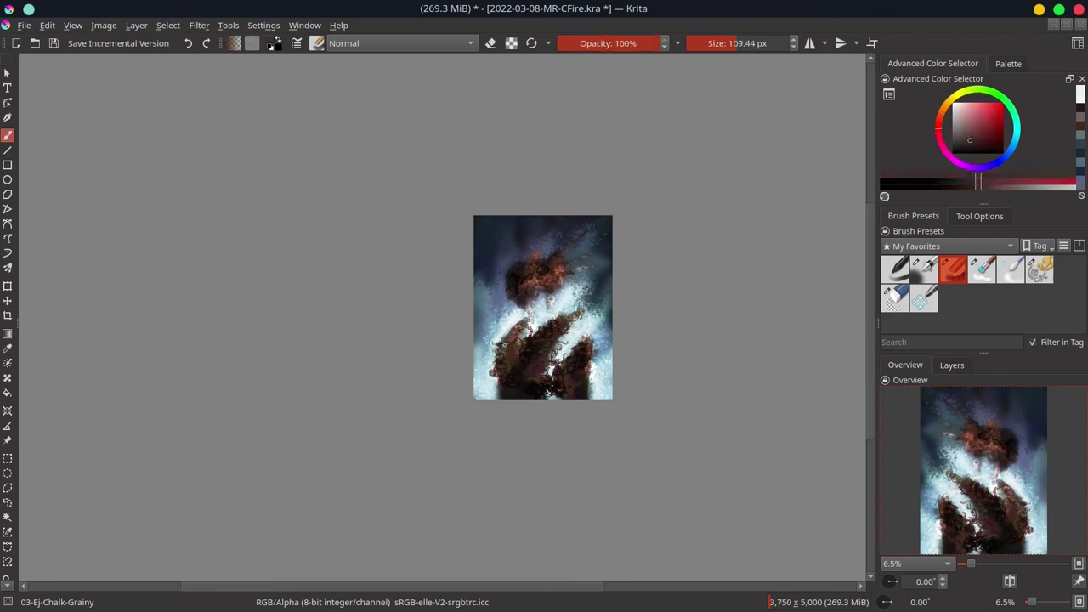
drag(504, 342, 511, 333)
ctrl+click(507, 350)
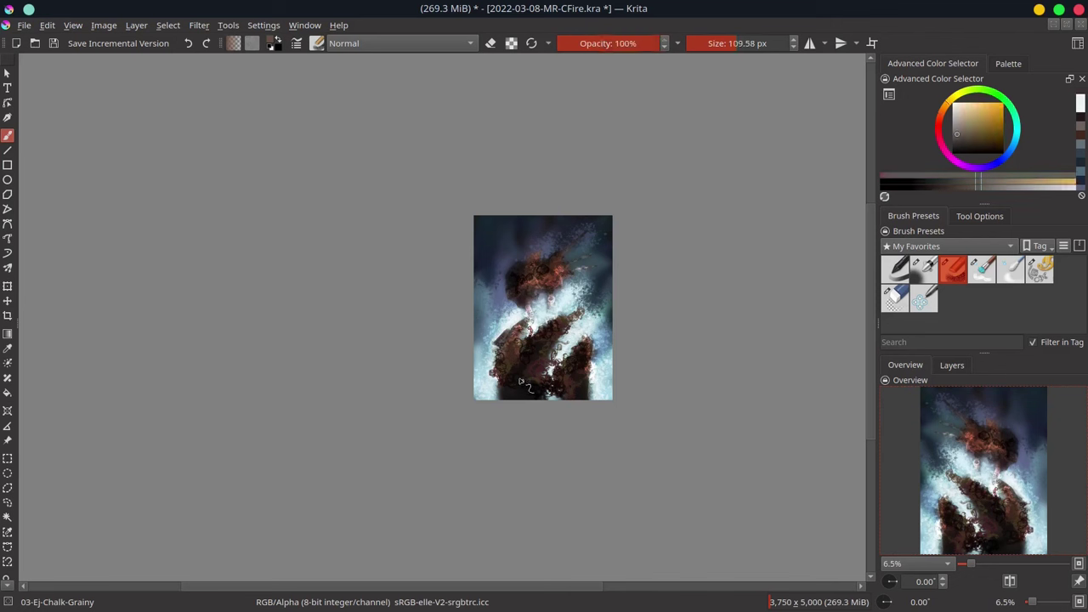
key(bracketleft)
drag(513, 349, 523, 336)
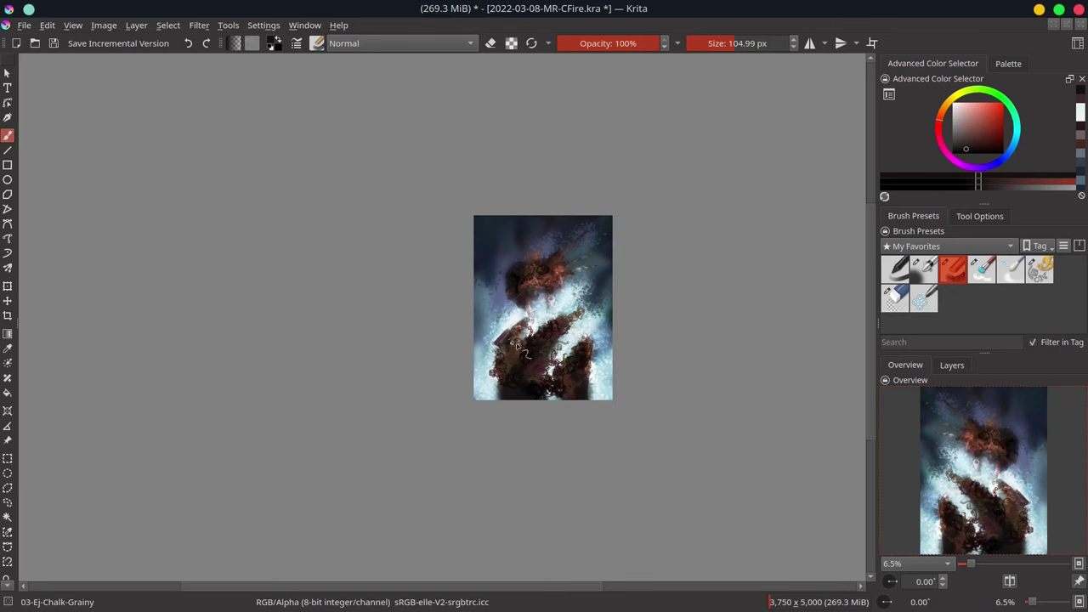
- Sample pink, cyan, orange-brown and dark red colours around the neck and head
ctrl+click(534, 303)
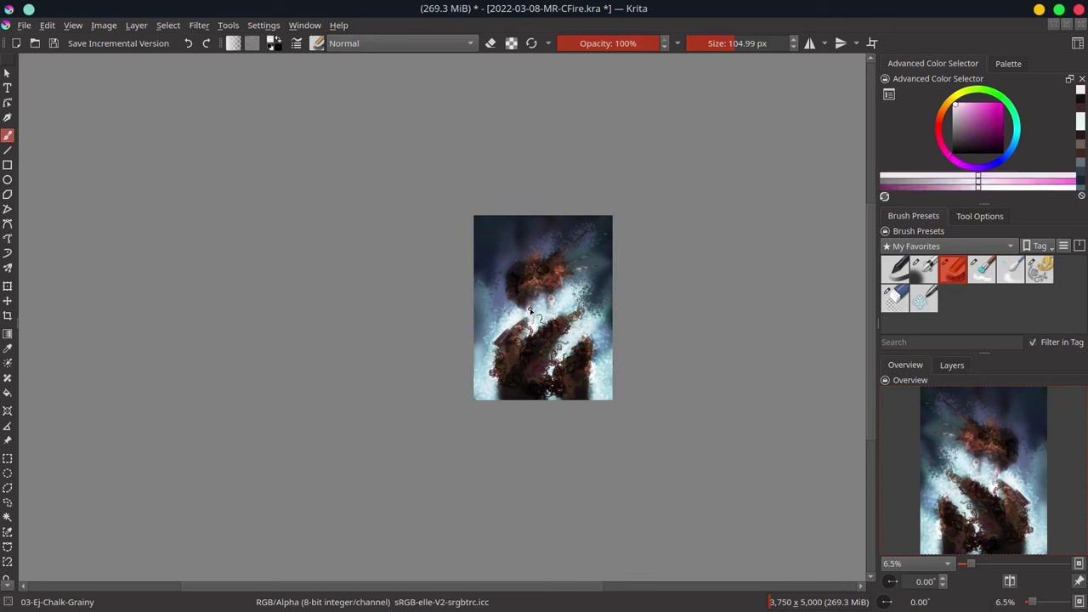
ctrl+click(530, 311)
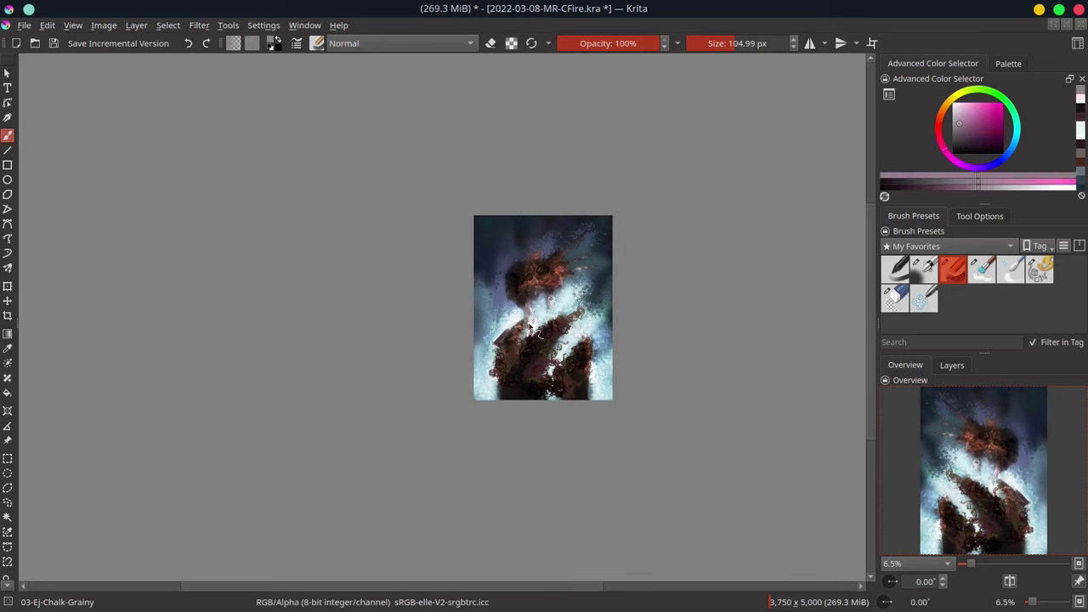
ctrl+click(535, 334)
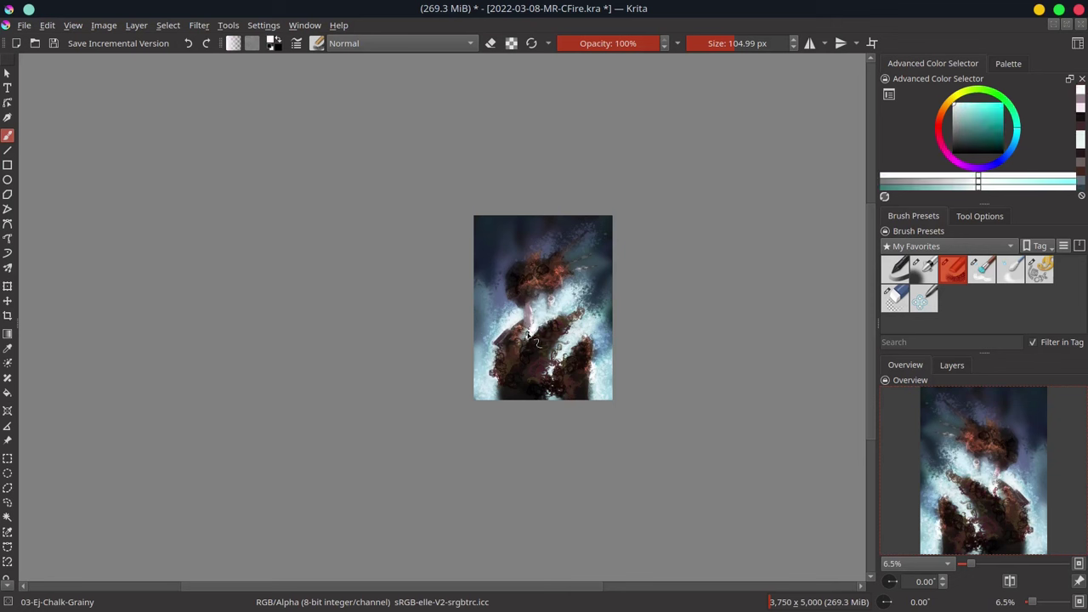
ctrl+click(525, 295)
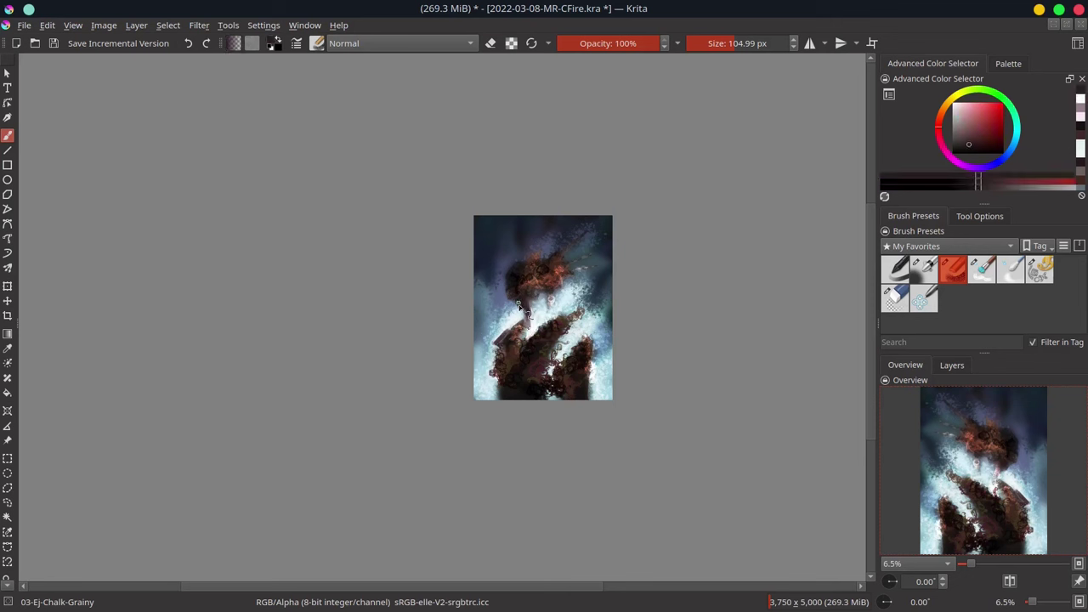
ctrl+click(513, 286)
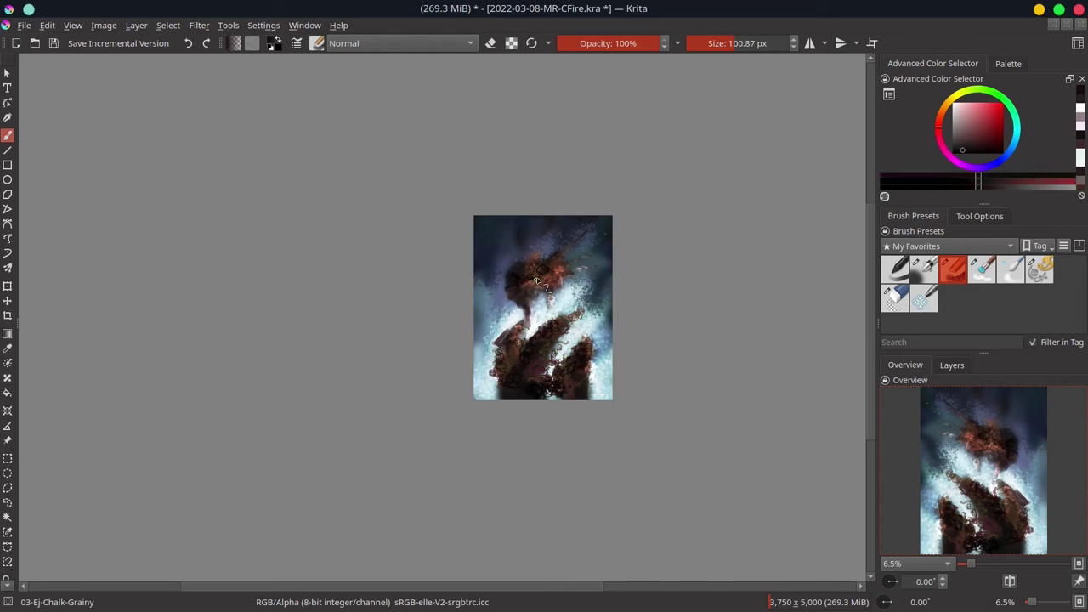
ctrl+click(535, 281)
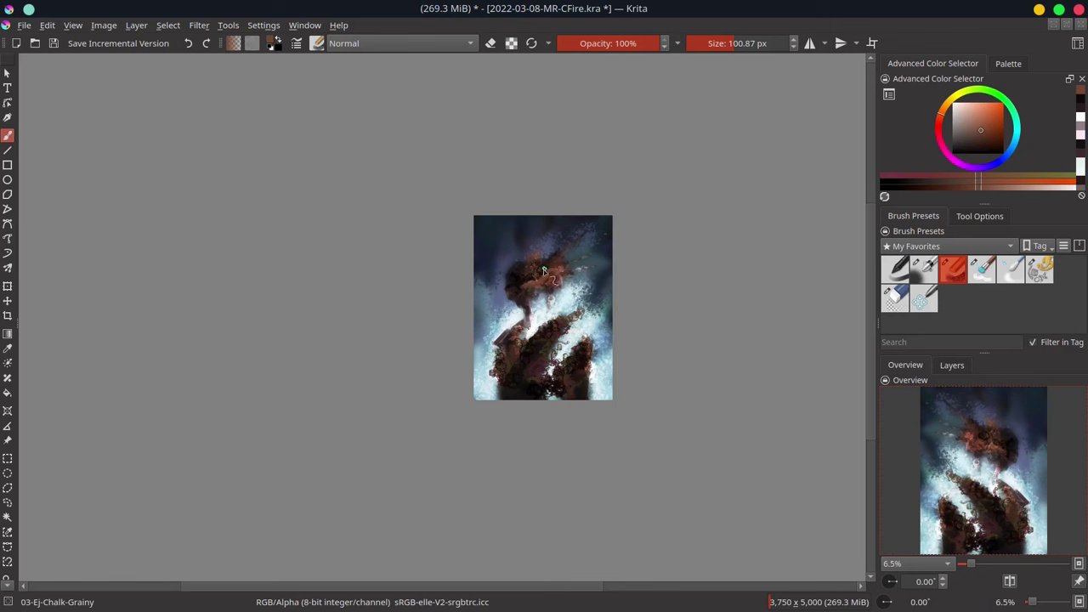
ctrl+click(537, 293)
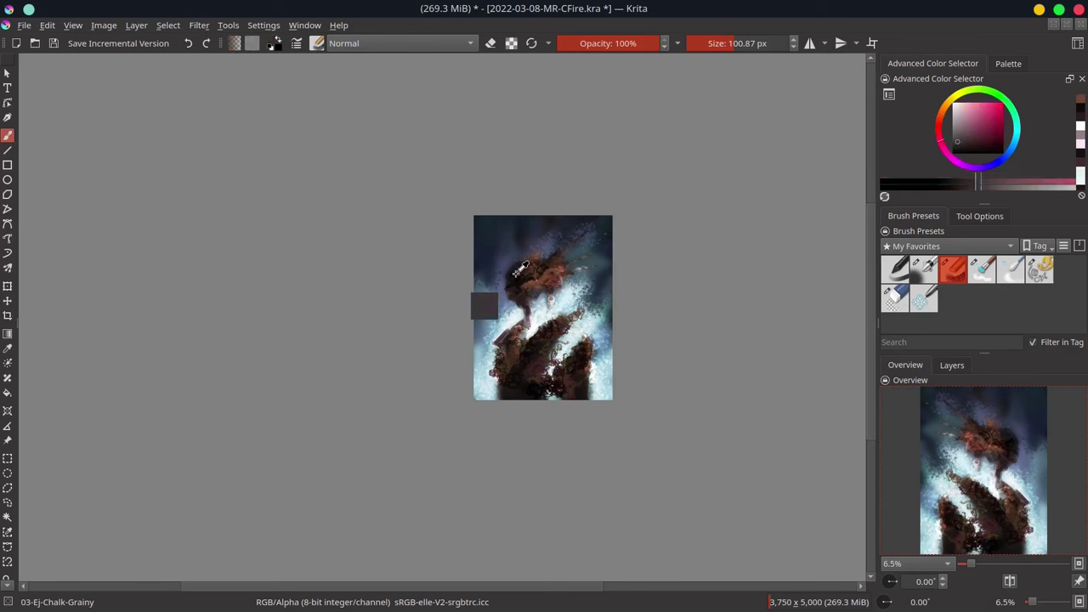
ctrl+click(521, 271)
drag(509, 277, 545, 265)
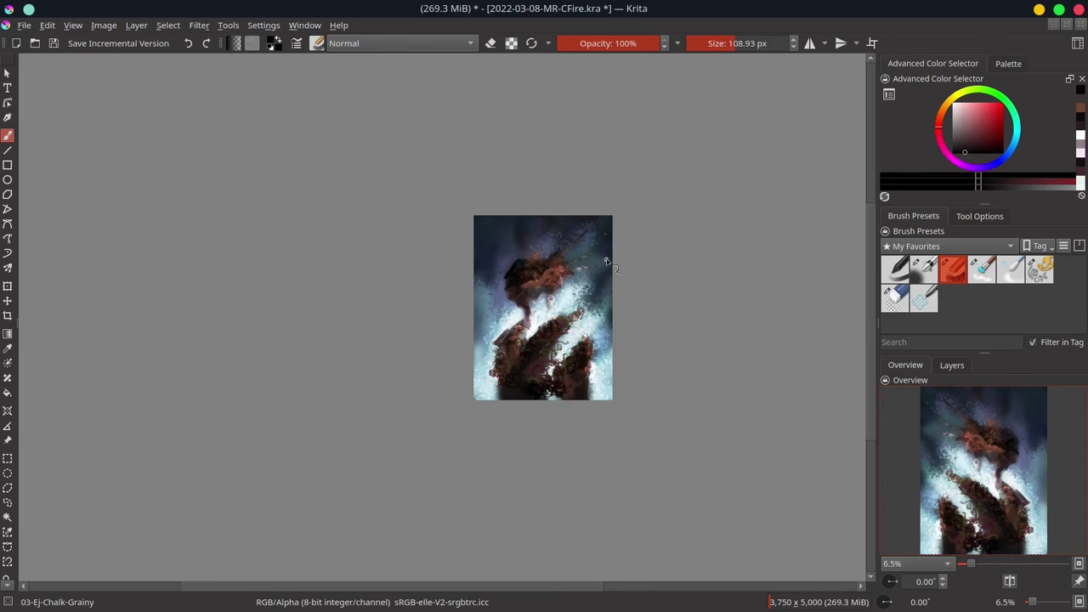
- With the Blender-Textured brush, paint dark strokes down the neck and lower figure, then save
click(985, 275)
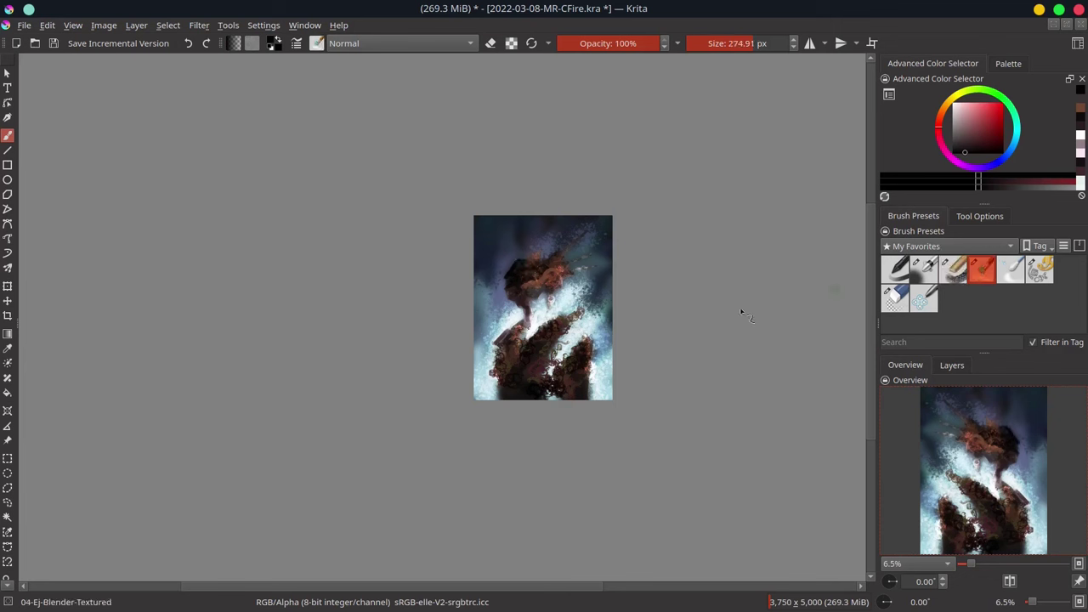
drag(518, 274, 555, 261)
drag(531, 286, 535, 325)
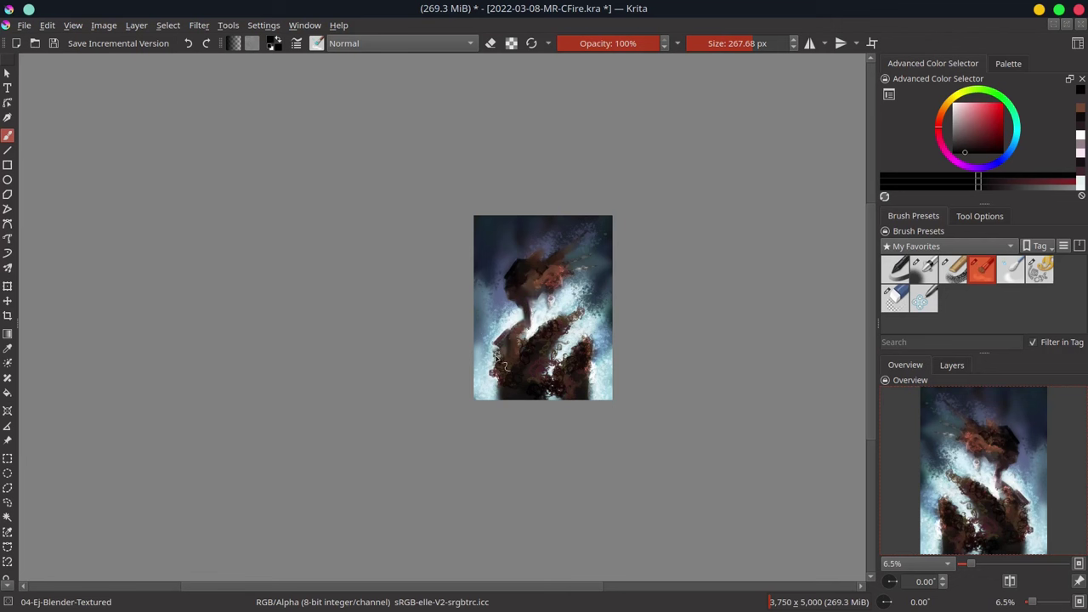
drag(500, 365, 497, 384)
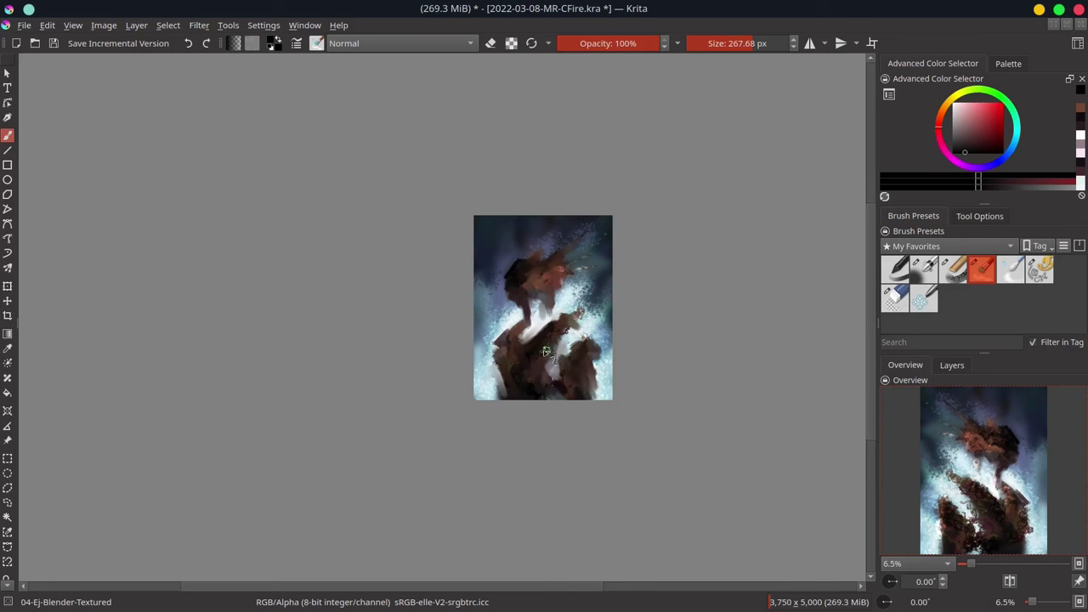
key(ctrl+s)
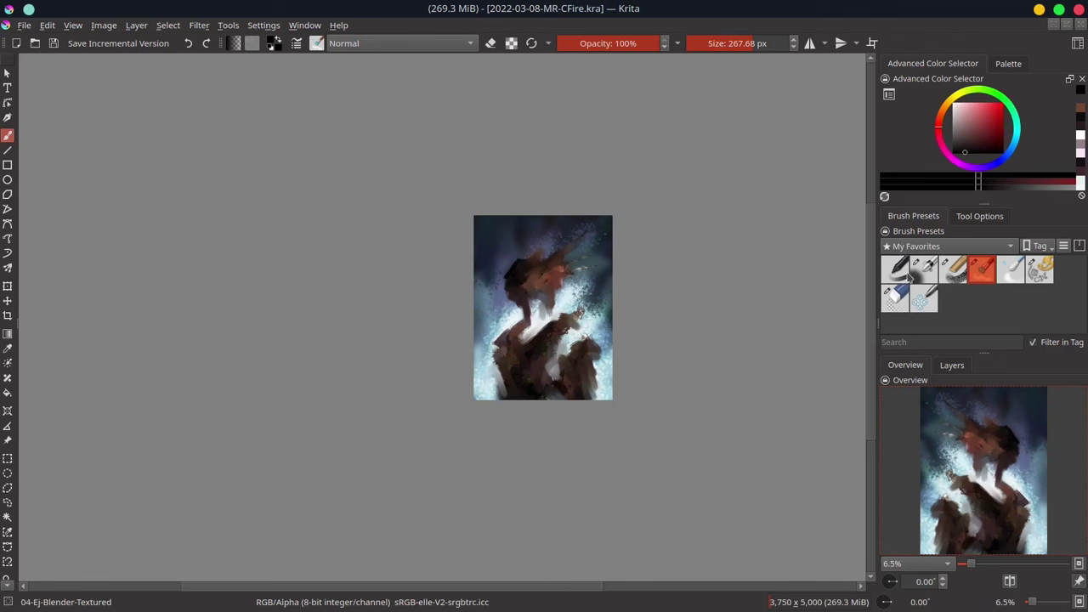
- Zoom in on the head and deepen the hat top to black with the Airbrush-Soft preset
click(953, 269)
scroll(476, 289, up, 5)
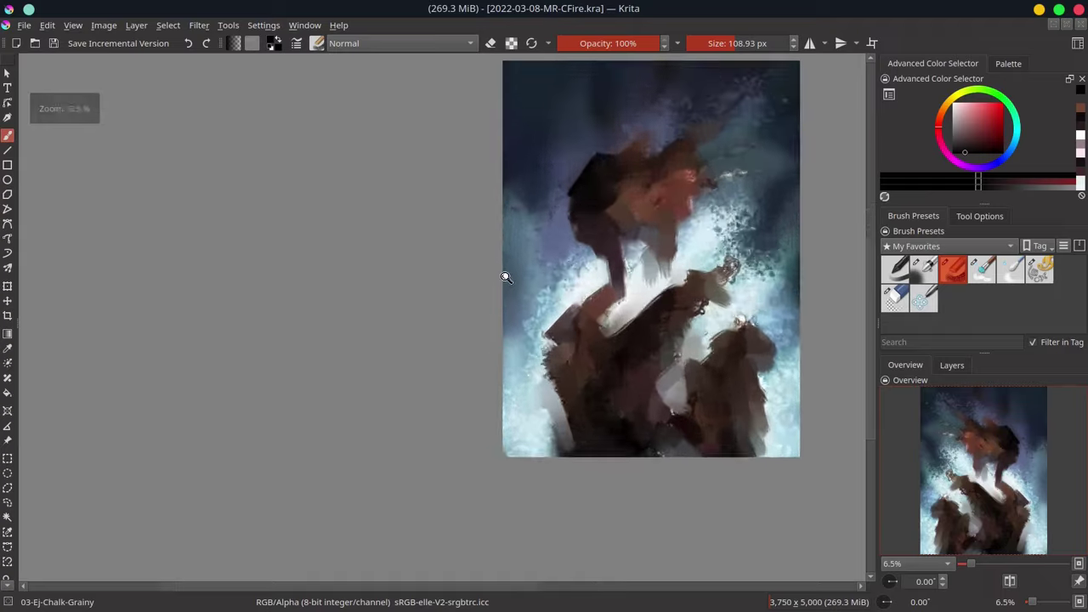
mouse_move(588, 206)
mouse_down()
mouse_move(371, 382)
mouse_move(553, 291)
mouse_move(582, 257)
mouse_move(535, 294)
mouse_move(559, 282)
mouse_move(544, 243)
mouse_up()
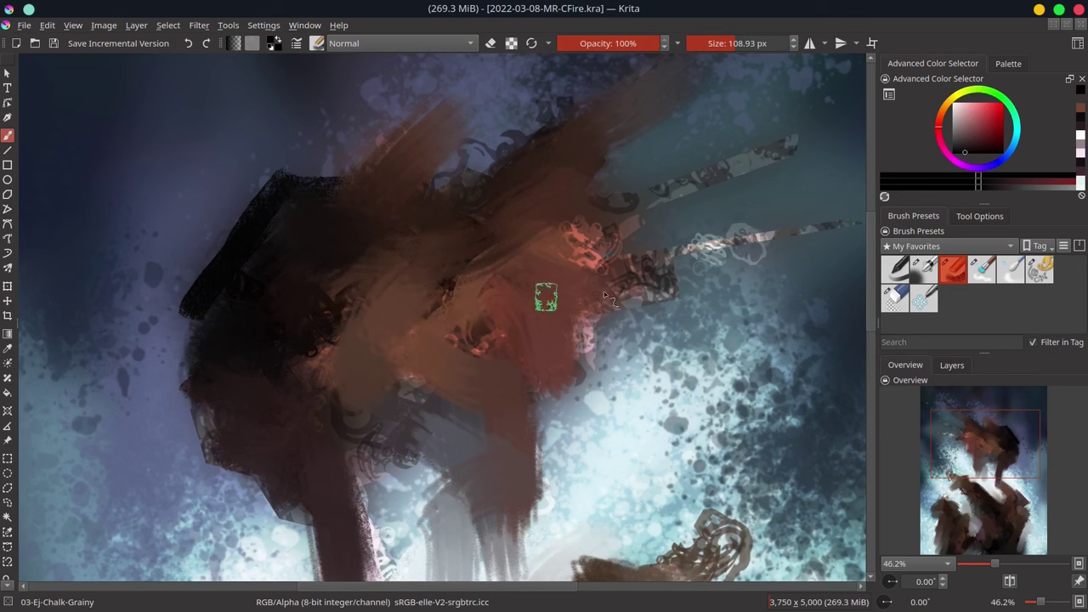
click(929, 275)
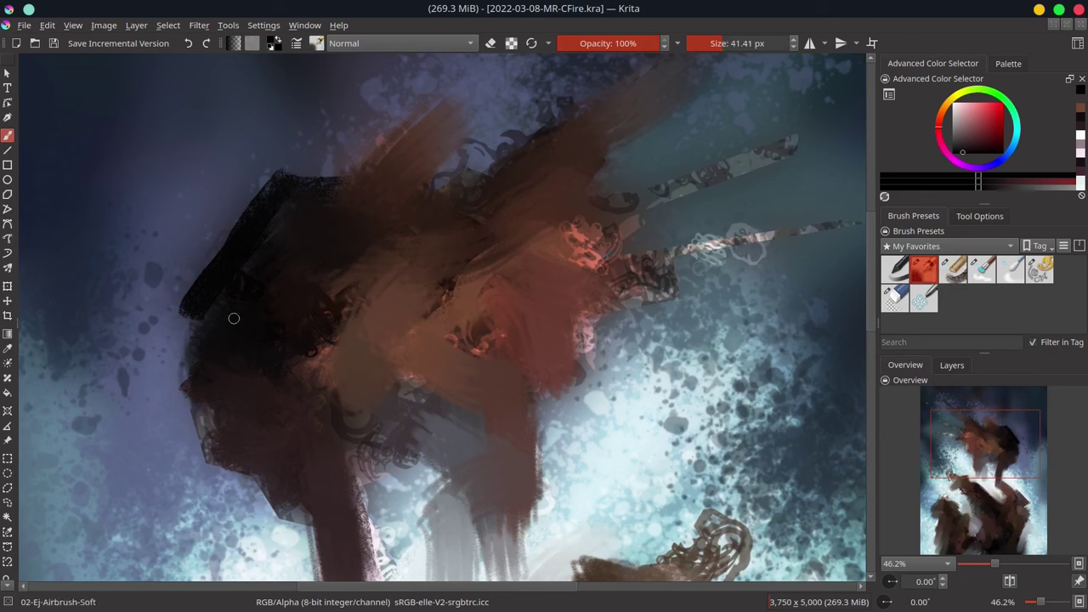
drag(220, 307, 198, 322)
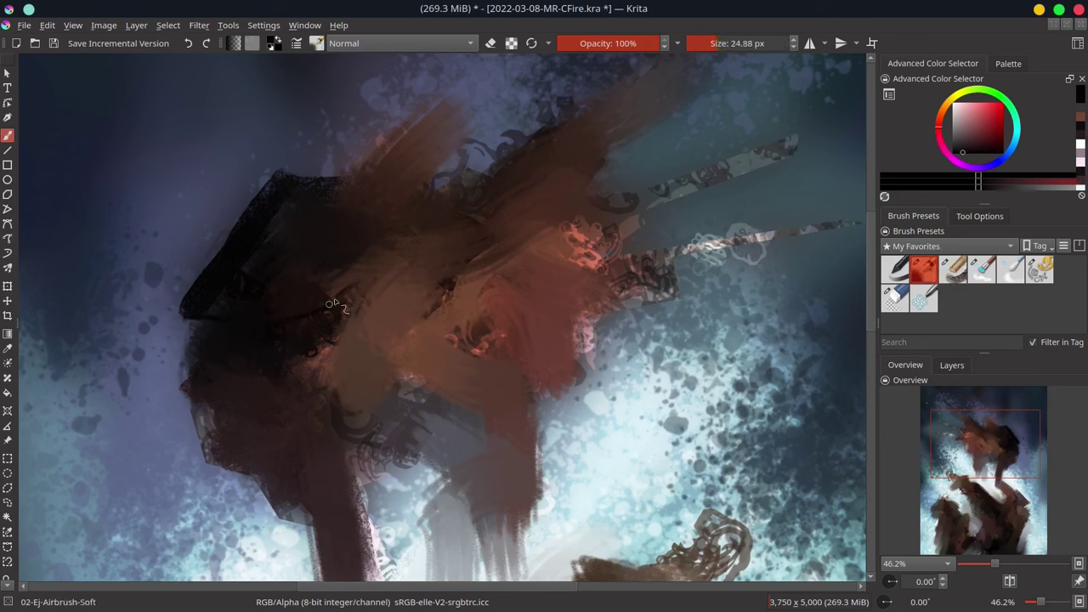
- Draw dark outlines along the hat edge, face profile, chin, neck and cheek
drag(348, 272, 401, 201)
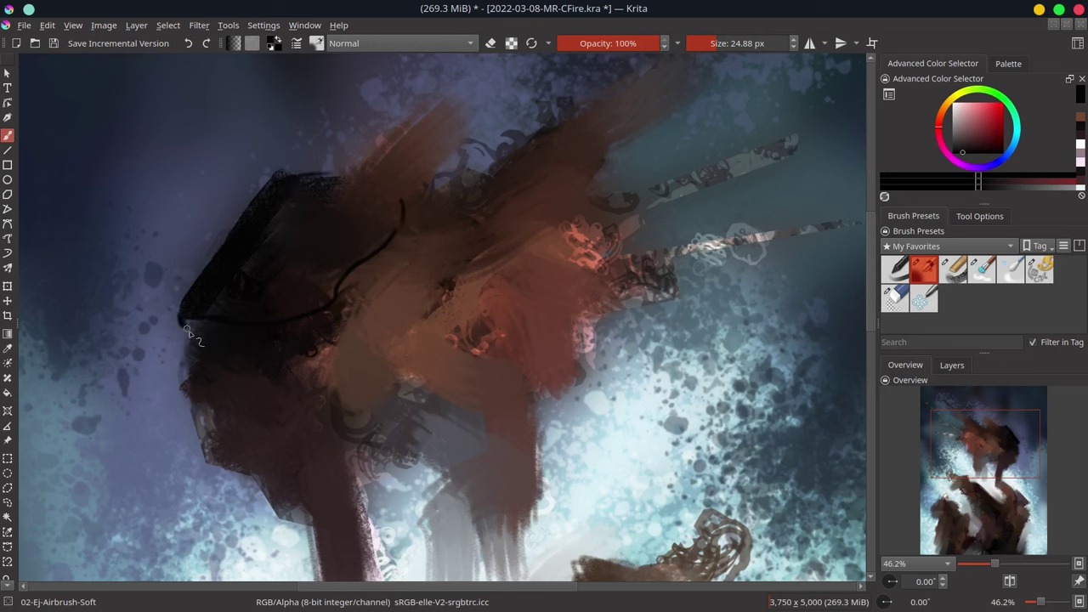
mouse_move(195, 335)
mouse_down()
mouse_move(285, 400)
mouse_move(332, 332)
mouse_up()
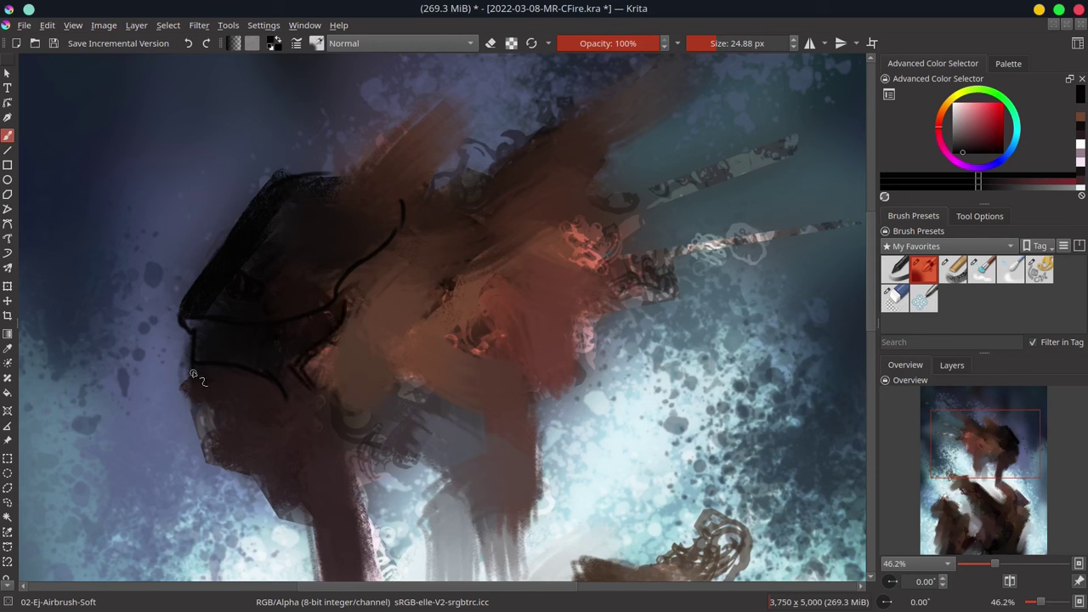
mouse_move(190, 372)
mouse_down()
mouse_move(202, 438)
mouse_move(222, 438)
mouse_move(211, 460)
mouse_move(246, 474)
mouse_move(208, 463)
mouse_move(200, 429)
mouse_up()
drag(219, 391, 230, 432)
mouse_move(231, 491)
mouse_down()
mouse_move(319, 523)
mouse_move(336, 542)
mouse_move(368, 532)
mouse_move(354, 459)
mouse_up()
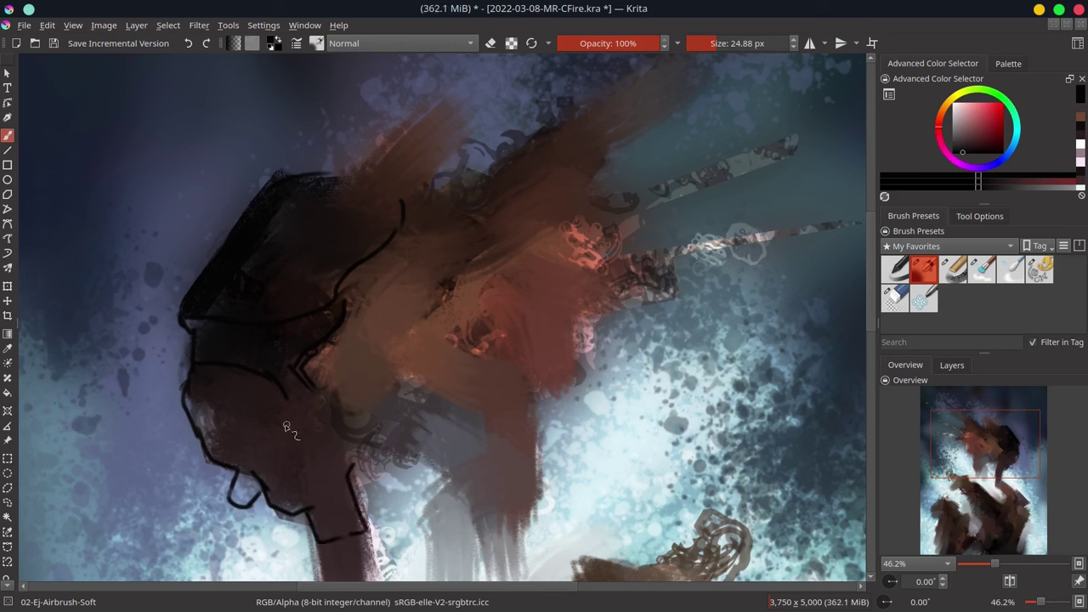
mouse_move(204, 438)
mouse_down()
mouse_move(287, 423)
mouse_move(317, 451)
mouse_up()
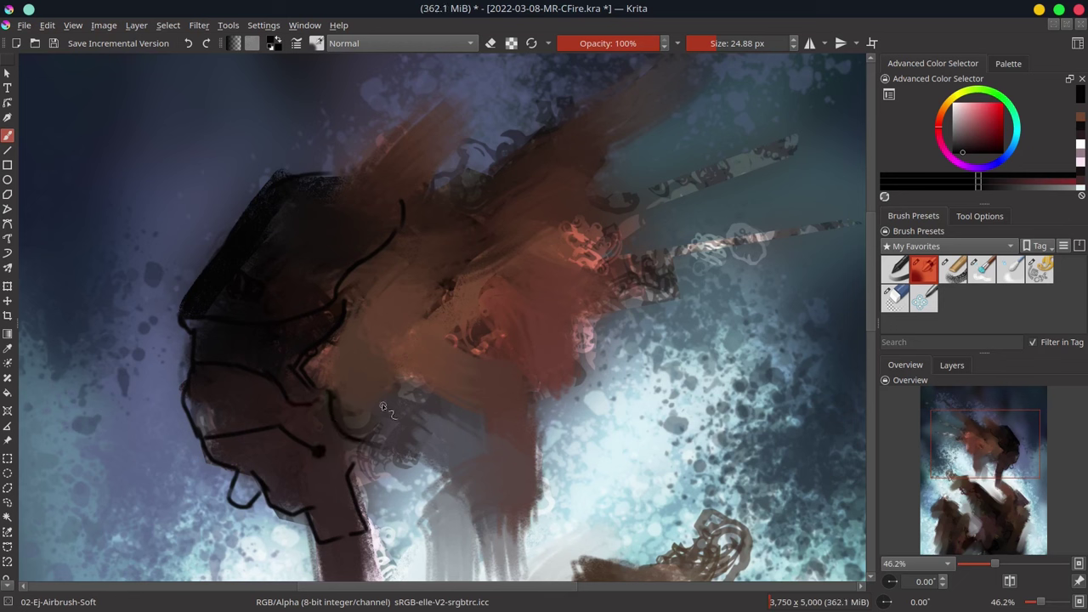
mouse_move(382, 406)
mouse_down()
mouse_move(373, 448)
mouse_move(398, 453)
mouse_move(391, 481)
mouse_move(425, 506)
mouse_move(460, 475)
mouse_move(470, 436)
mouse_up()
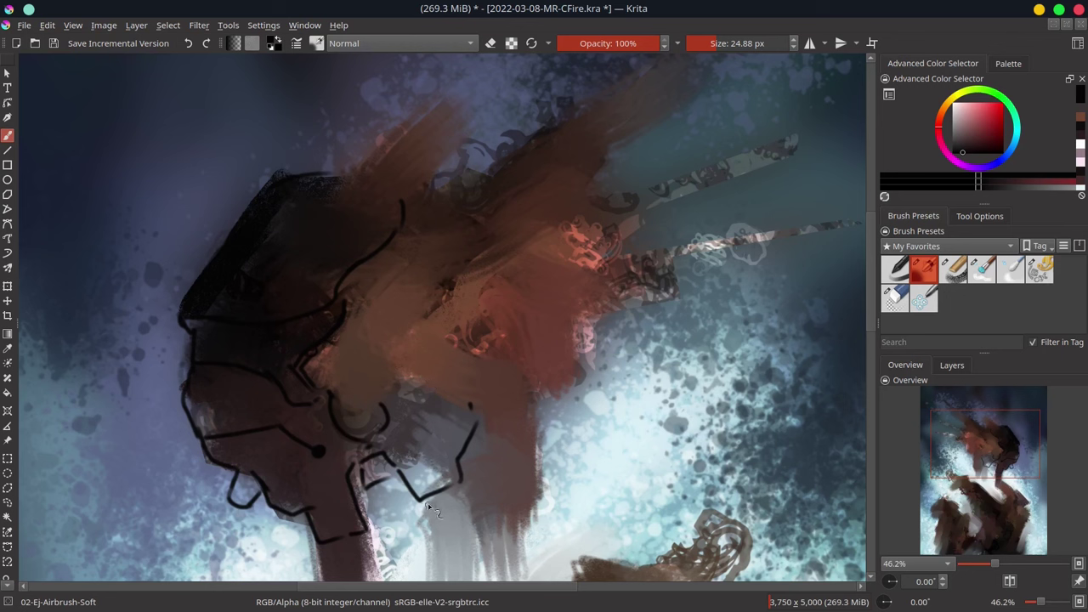
- Draw dark lines down the lower jaw and short panel lines on the helmet side
drag(428, 507, 473, 538)
drag(458, 487, 478, 533)
mouse_move(467, 458)
mouse_down()
mouse_move(499, 429)
mouse_move(497, 396)
mouse_up()
drag(463, 358, 487, 344)
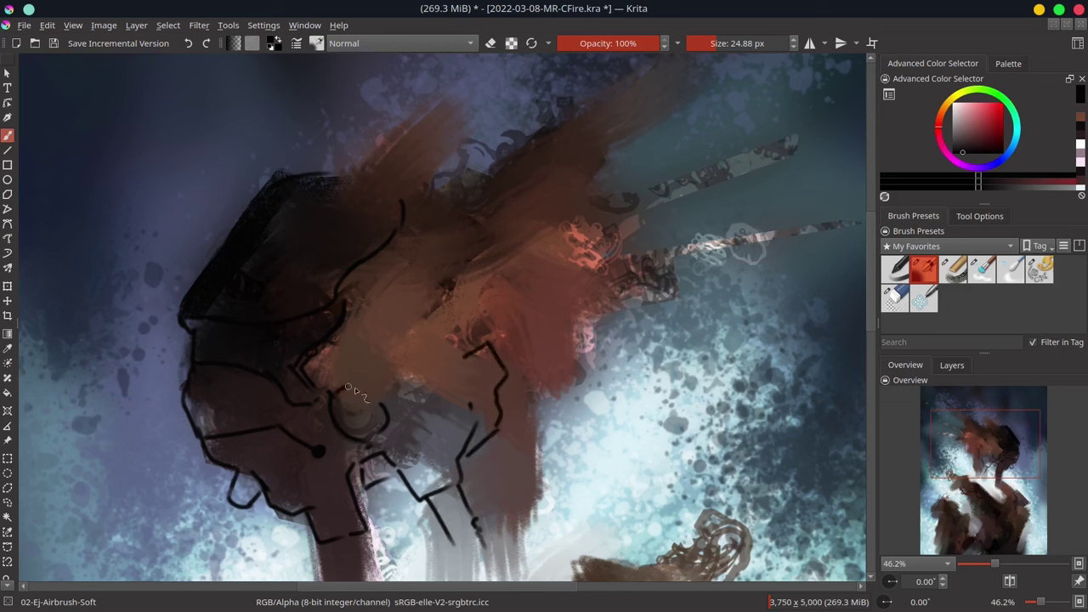
drag(345, 398, 485, 343)
- Outline the helmet's top curve with lines leading toward the spikes, and save
mouse_move(333, 372)
mouse_down()
mouse_move(442, 296)
mouse_move(416, 215)
mouse_up()
mouse_move(295, 174)
mouse_down()
mouse_move(382, 180)
mouse_move(405, 133)
mouse_move(435, 183)
mouse_move(472, 190)
mouse_move(520, 177)
mouse_up()
drag(460, 284, 558, 235)
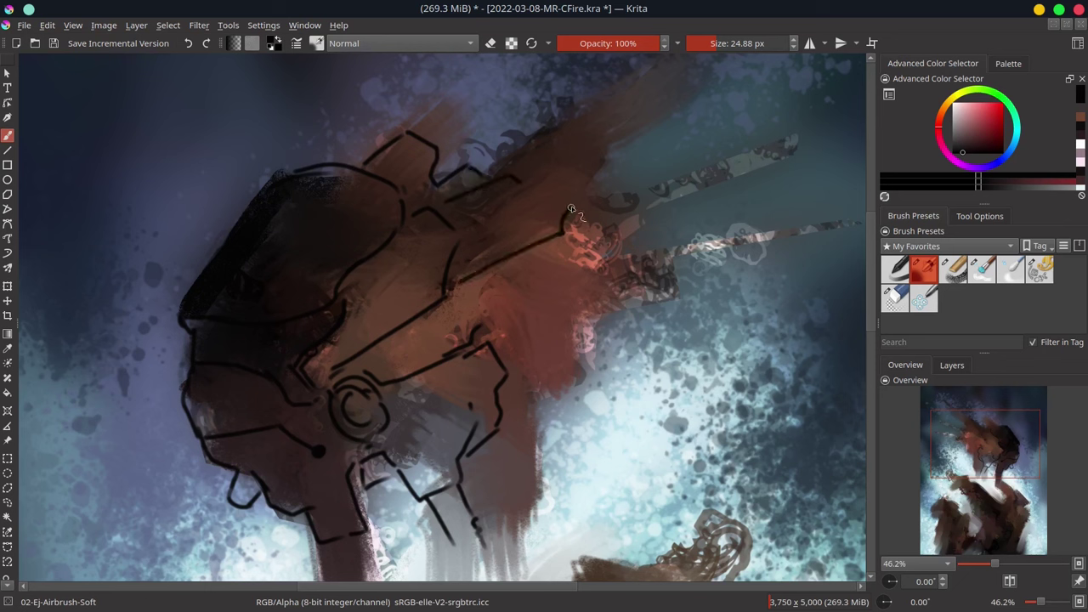
drag(515, 179, 553, 188)
key(ctrl+s)
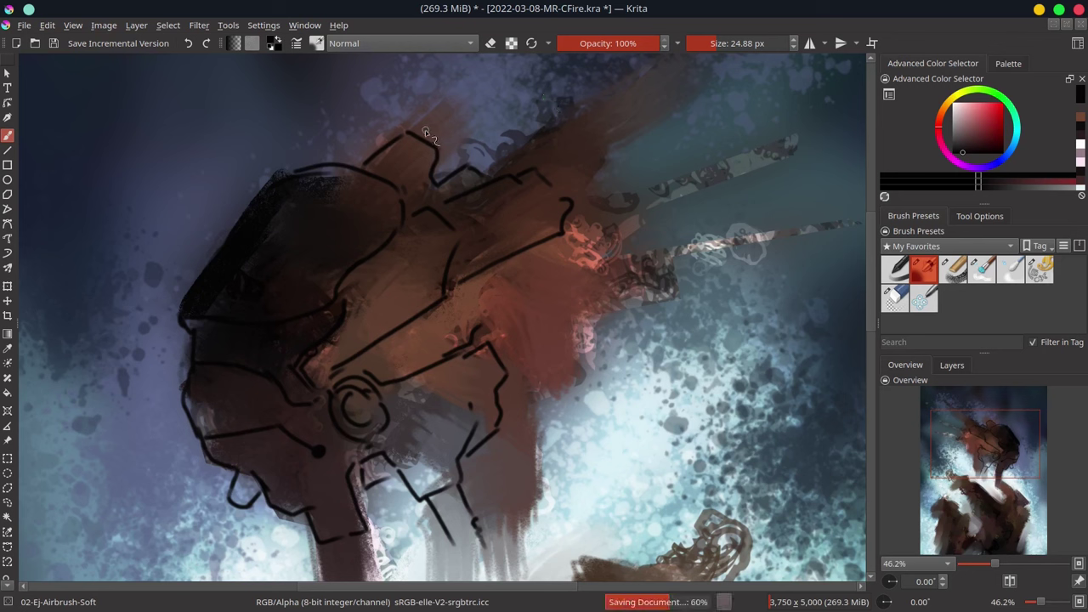
- Draw a top fin and outline the long spikes' edges with curved detail lines beneath
drag(425, 130, 475, 89)
drag(442, 145, 487, 87)
mouse_move(545, 177)
mouse_down()
mouse_move(600, 163)
mouse_move(723, 91)
mouse_up()
drag(613, 198, 689, 176)
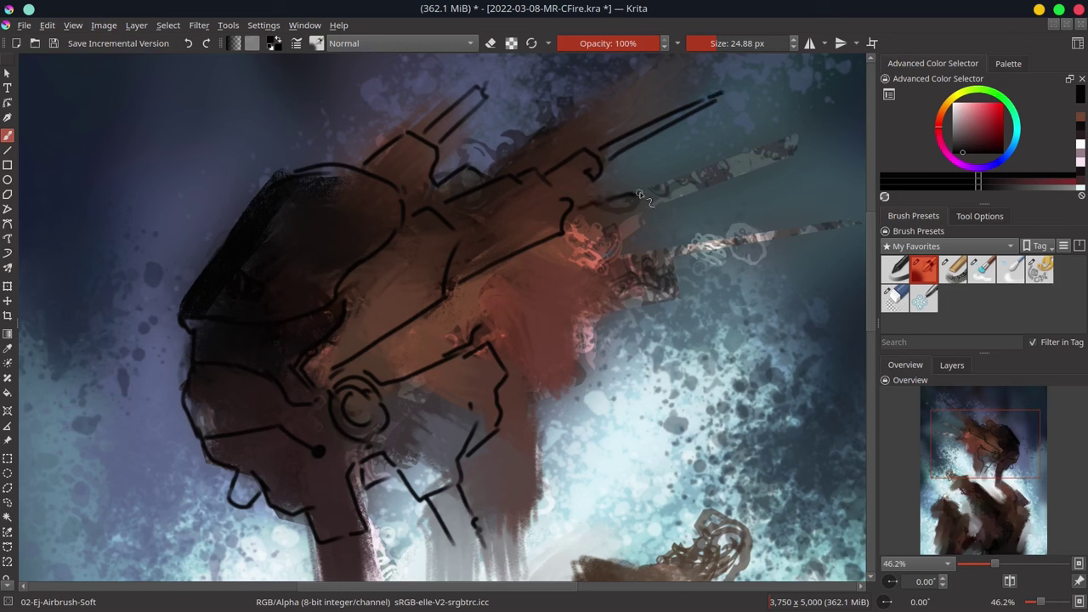
mouse_move(588, 245)
mouse_down()
mouse_move(549, 292)
mouse_move(541, 284)
mouse_move(776, 231)
mouse_up()
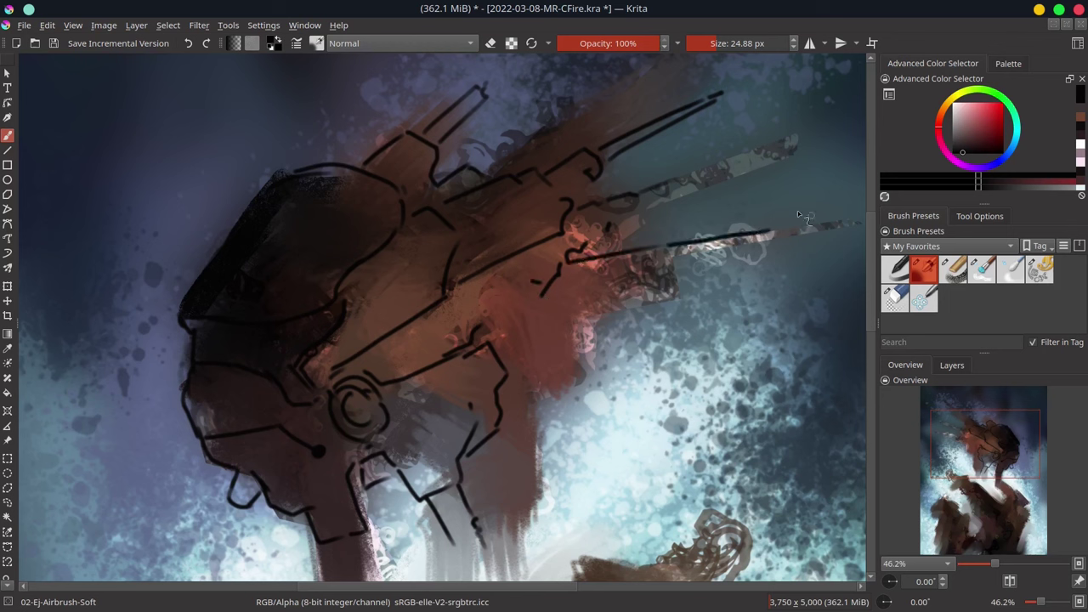
drag(668, 184, 768, 151)
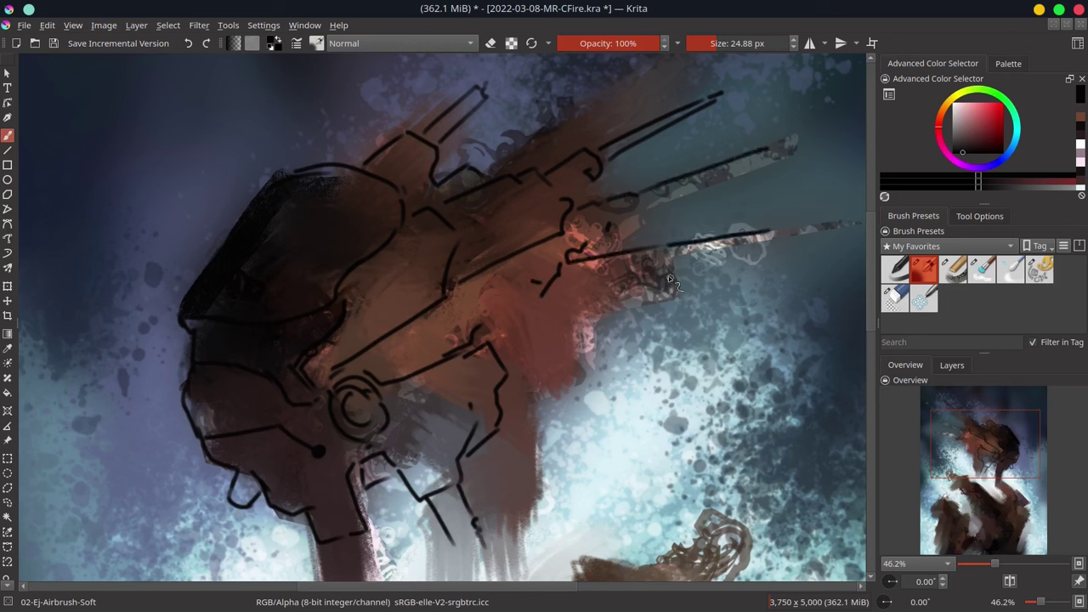
drag(672, 263, 675, 284)
mouse_move(583, 320)
mouse_down()
mouse_move(576, 347)
mouse_move(536, 349)
mouse_move(555, 345)
mouse_up()
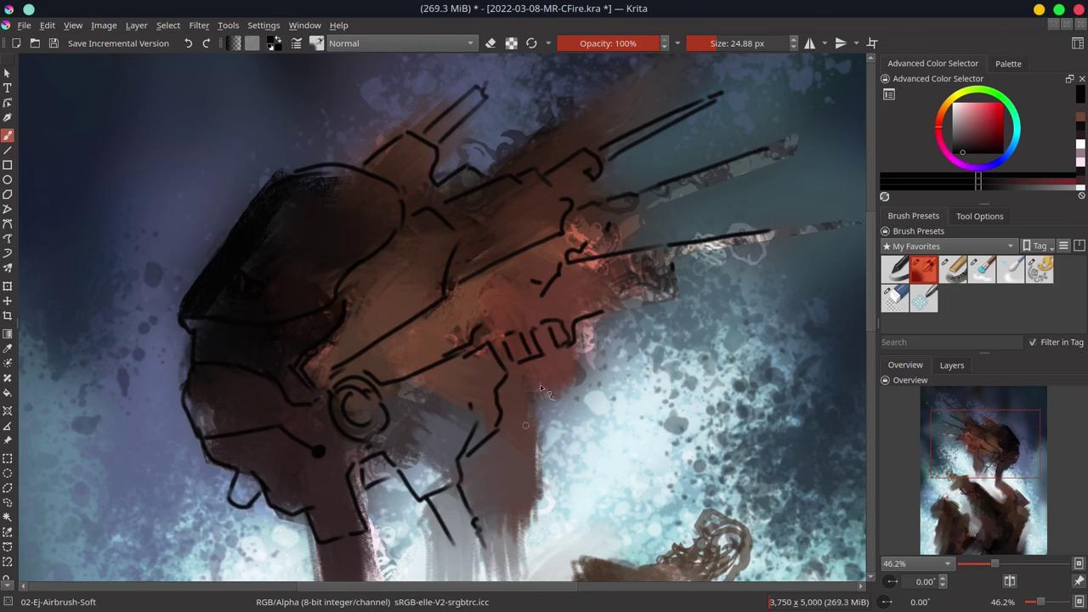
- Airbrush a pale blue patch under the head with a much larger brush
ctrl+click(570, 399)
mouse_move(530, 389)
mouse_down()
mouse_move(561, 388)
mouse_move(520, 407)
mouse_move(476, 464)
mouse_move(488, 527)
mouse_move(523, 510)
mouse_move(533, 448)
mouse_up()
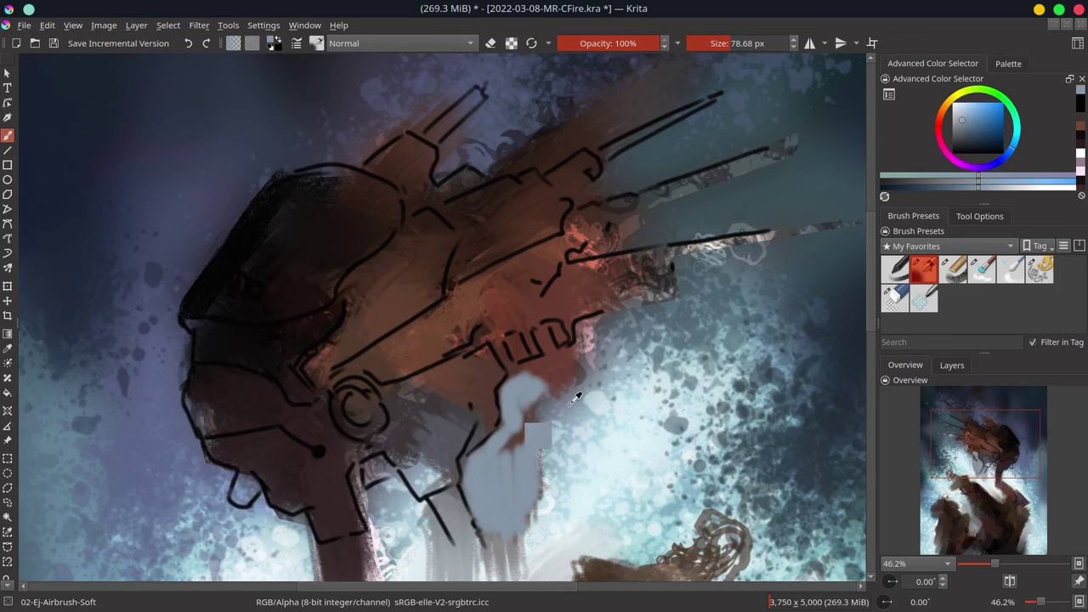
mouse_move(576, 398)
mouse_down()
mouse_move(523, 372)
mouse_move(544, 356)
mouse_move(559, 370)
mouse_move(589, 327)
mouse_move(587, 406)
mouse_move(529, 405)
mouse_move(509, 476)
mouse_move(551, 510)
mouse_move(507, 522)
mouse_up()
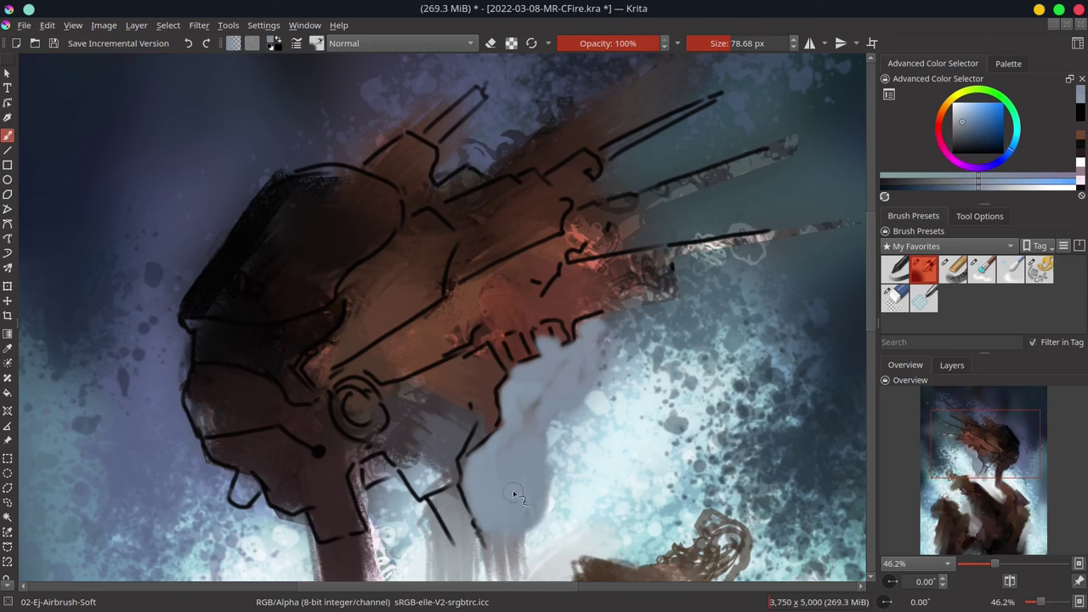
- Darken the blue-grey background around the spikes and add orange-brown highlights along their edges
scroll(544, 459, down, 2)
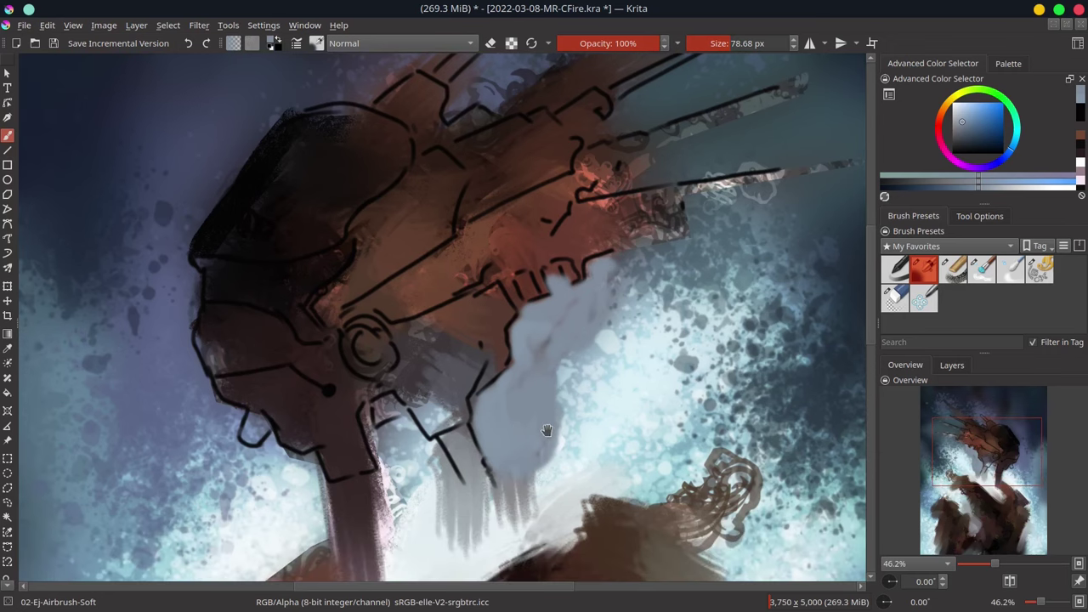
ctrl+scroll(563, 434, down, 1)
ctrl+click(757, 223)
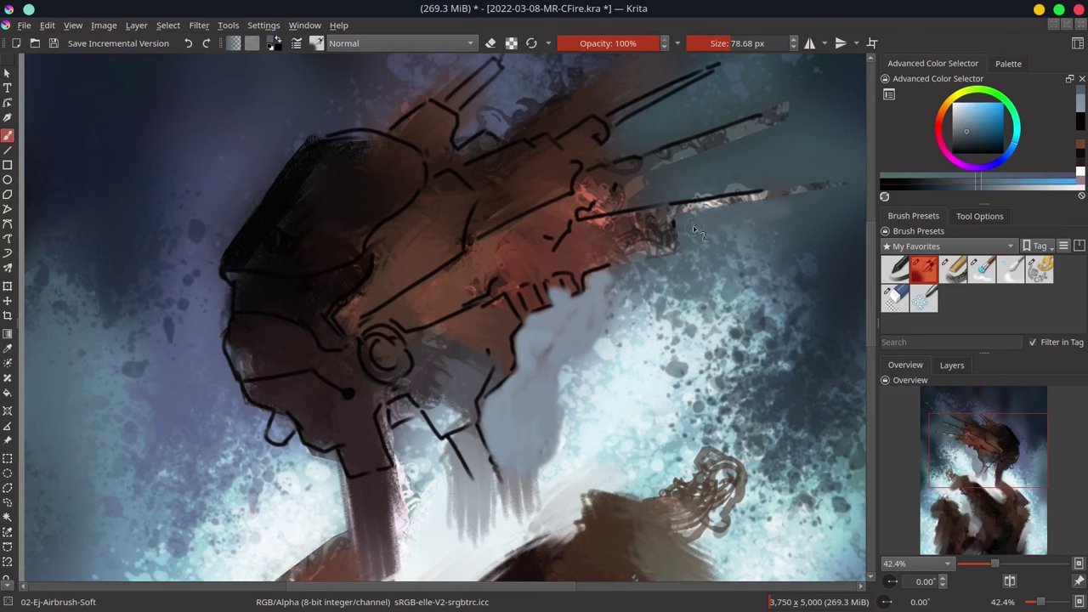
mouse_move(613, 213)
mouse_down()
mouse_move(656, 176)
mouse_move(631, 194)
mouse_up()
ctrl+click(662, 240)
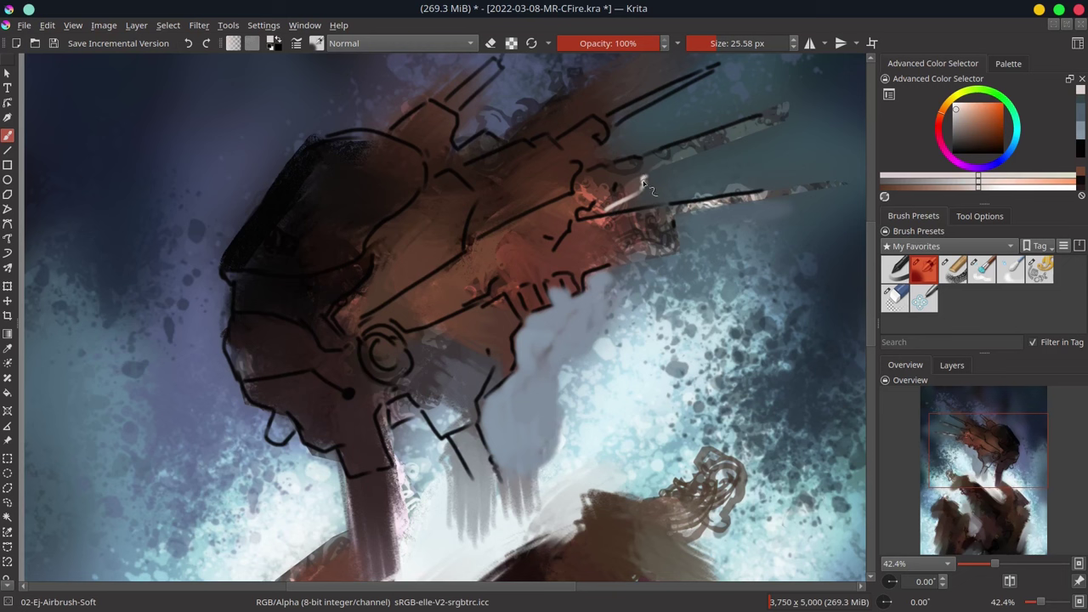
mouse_move(644, 183)
mouse_down()
mouse_move(610, 189)
mouse_move(748, 138)
mouse_up()
mouse_move(674, 217)
mouse_down()
mouse_move(680, 247)
mouse_move(627, 255)
mouse_move(590, 287)
mouse_up()
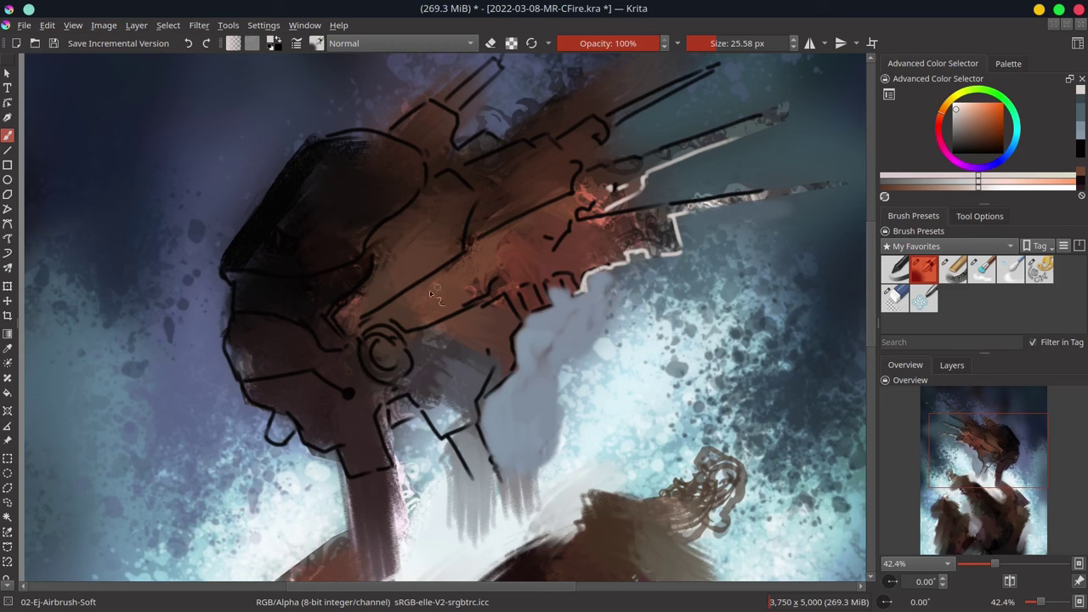
- Pick a red-brown, switch the brush to Multiply and darken the helmet top
ctrl+click(325, 286)
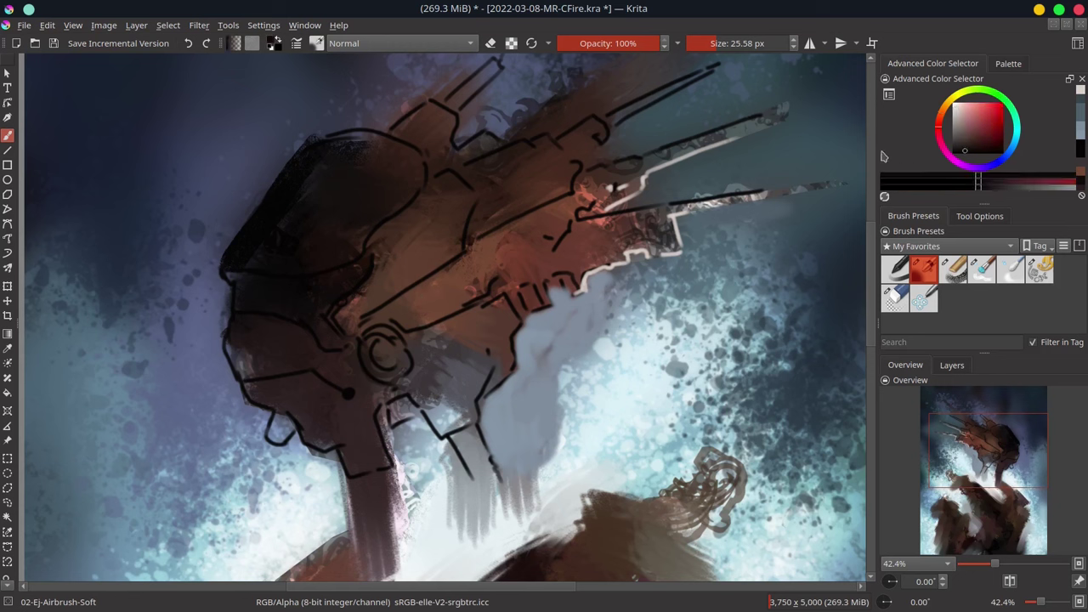
click(959, 127)
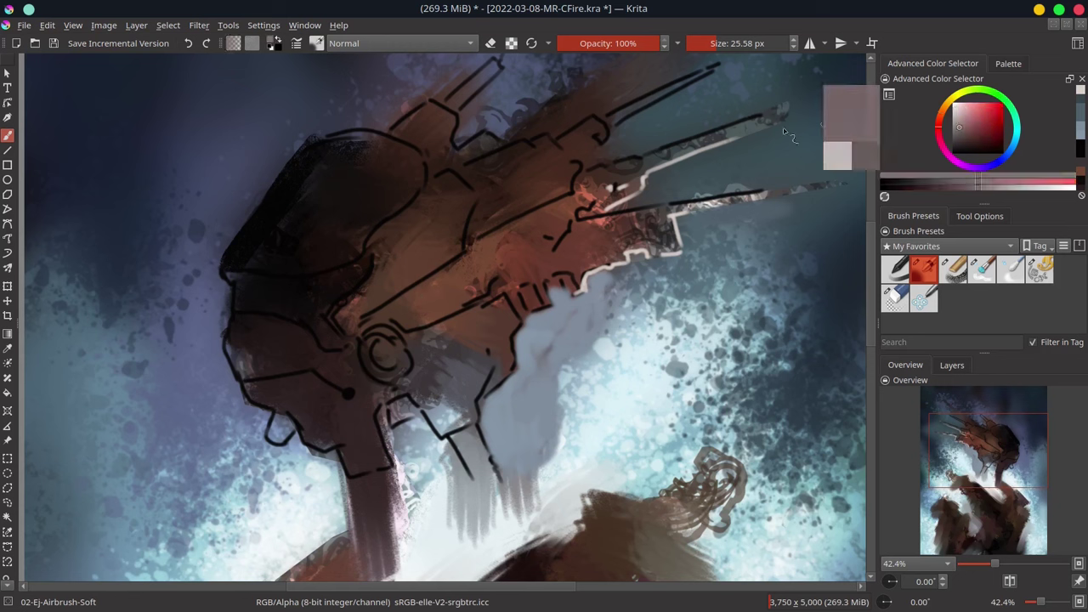
click(400, 42)
click(438, 71)
drag(412, 174, 357, 255)
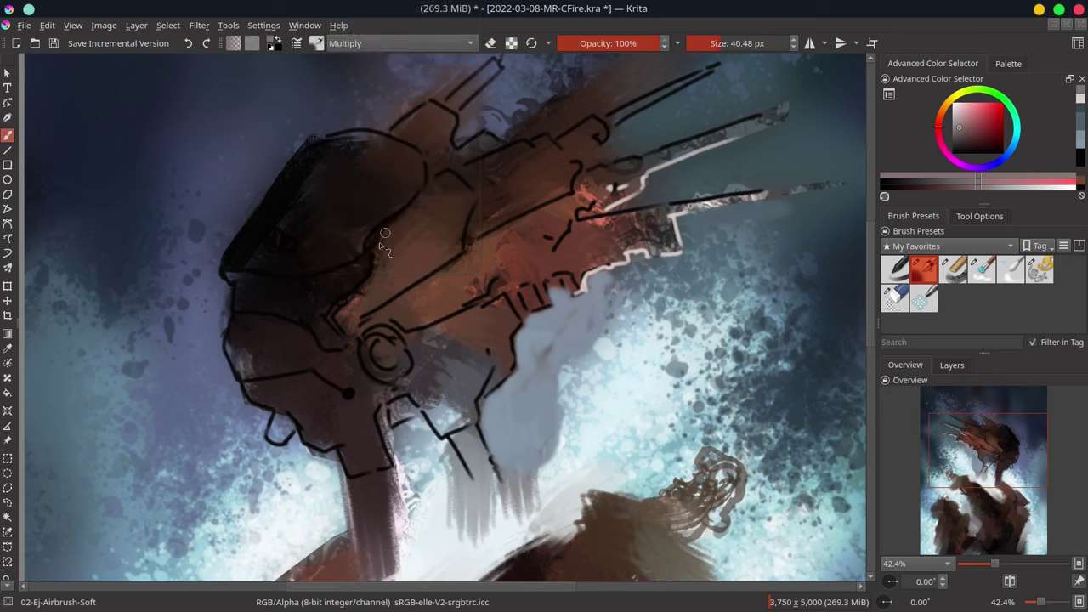
- Glaze Multiply shading over the helmet's middle, top, reddish area, circle and lower jaw
key(bracketright)
mouse_move(366, 323)
mouse_down()
mouse_move(476, 243)
mouse_move(464, 259)
mouse_move(468, 217)
mouse_up()
key(bracketright)
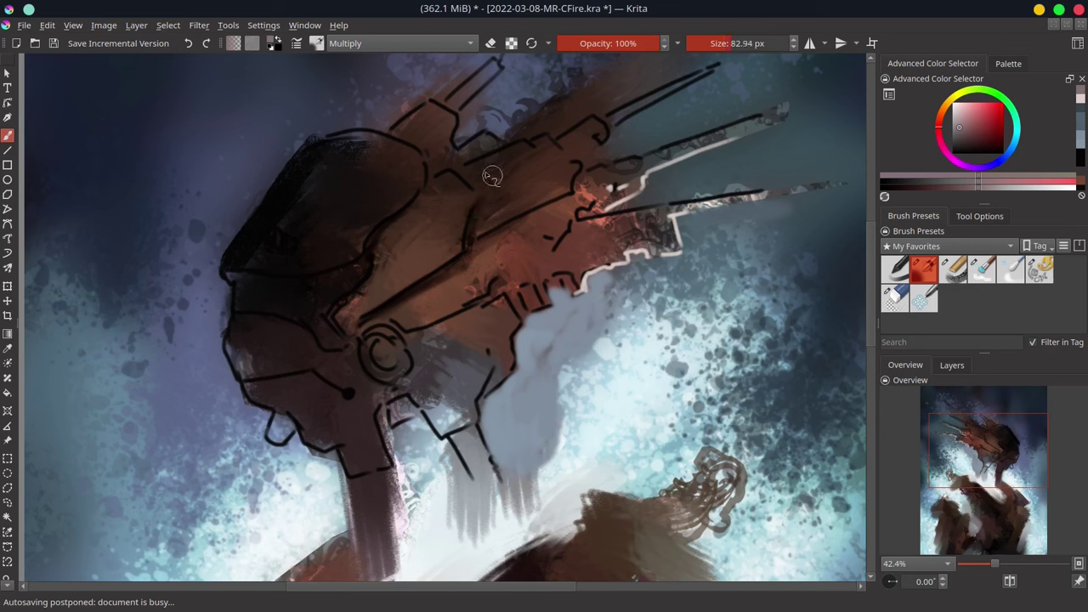
mouse_move(485, 170)
mouse_down()
mouse_move(515, 159)
mouse_move(442, 170)
mouse_move(399, 132)
mouse_move(429, 123)
mouse_up()
mouse_move(494, 284)
mouse_down()
mouse_move(517, 296)
mouse_move(452, 320)
mouse_up()
mouse_move(434, 385)
mouse_down()
mouse_move(408, 341)
mouse_move(370, 356)
mouse_up()
key(bracketright)
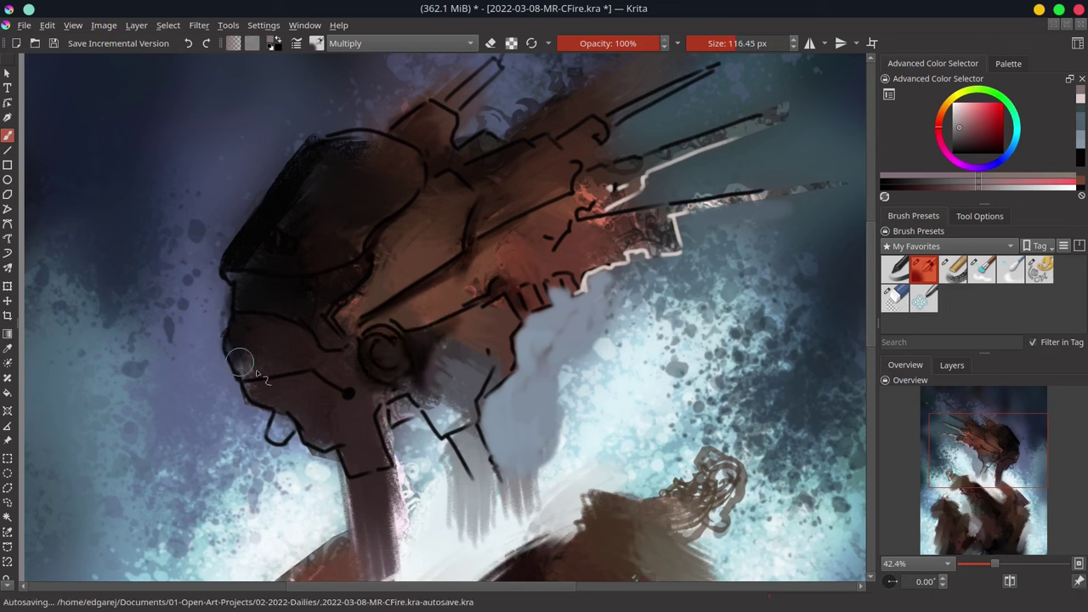
mouse_move(242, 328)
mouse_down()
mouse_move(255, 378)
mouse_move(283, 421)
mouse_up()
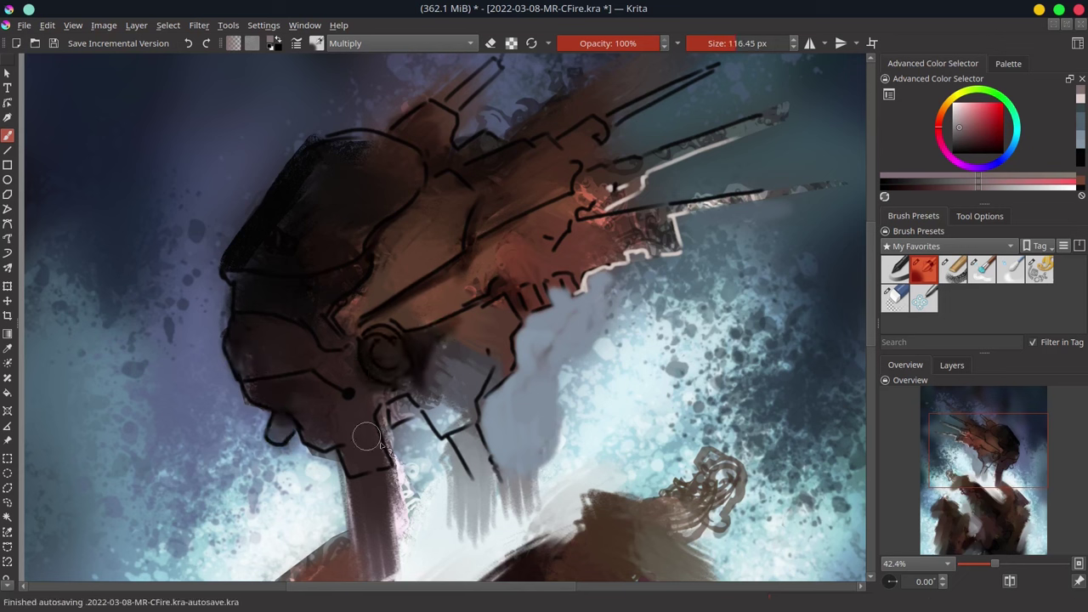
drag(367, 435, 401, 393)
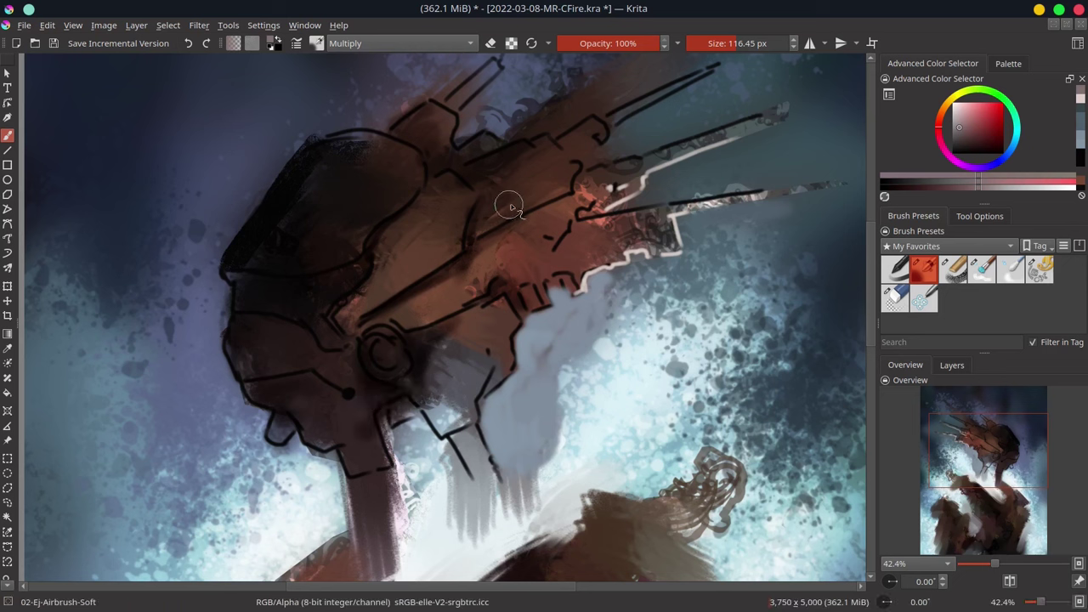
drag(362, 327, 448, 249)
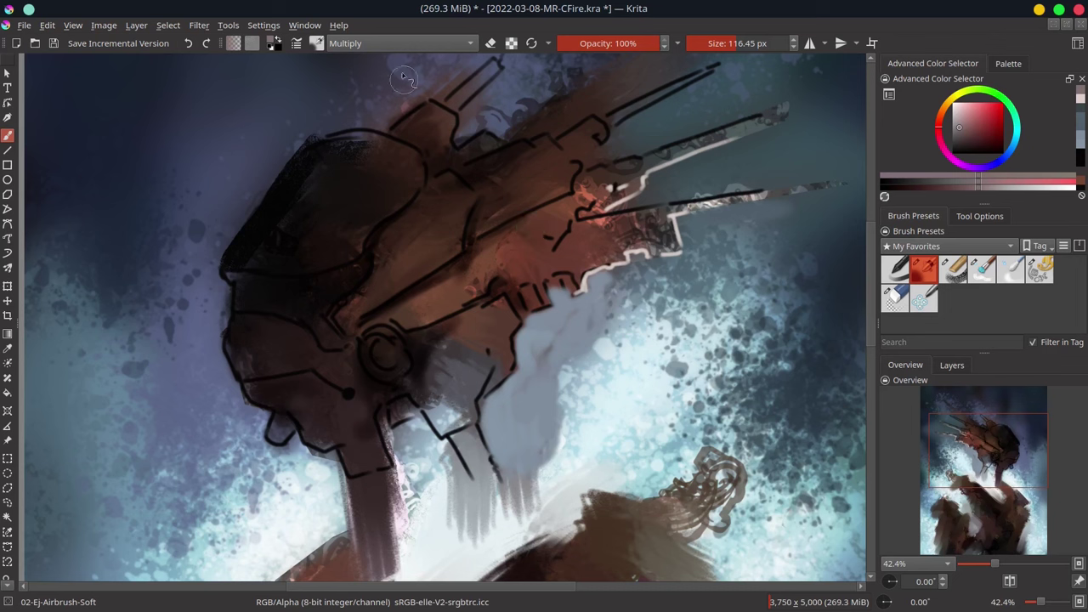
click(408, 43)
- Paint red-orange Color Dodge highlights across the helmet panels and the chin tip
click(396, 33)
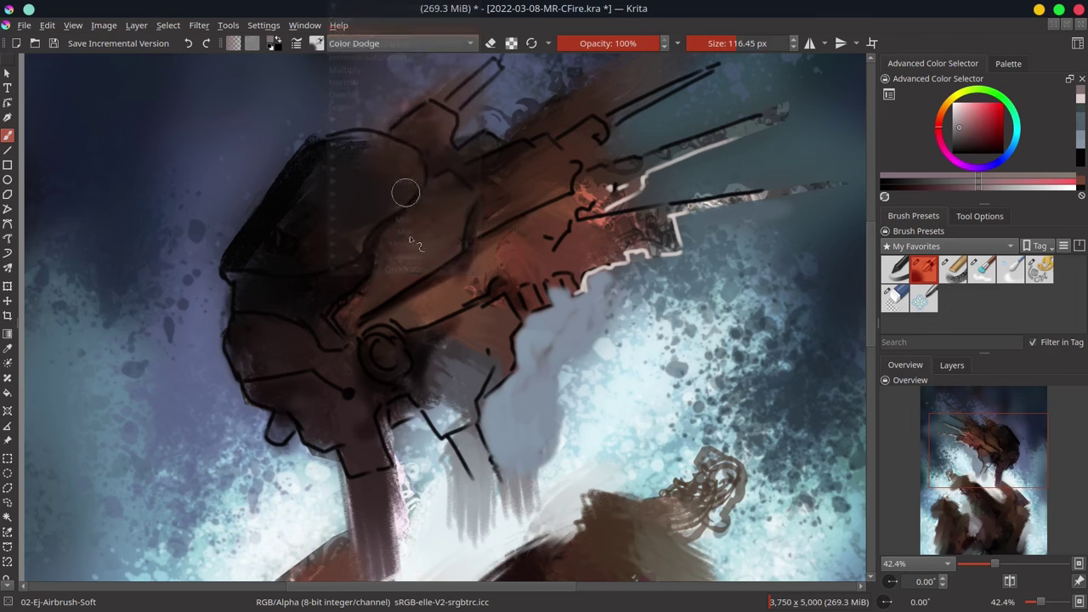
mouse_move(427, 330)
mouse_down()
mouse_move(542, 309)
mouse_move(438, 421)
mouse_move(401, 537)
mouse_move(378, 532)
mouse_up()
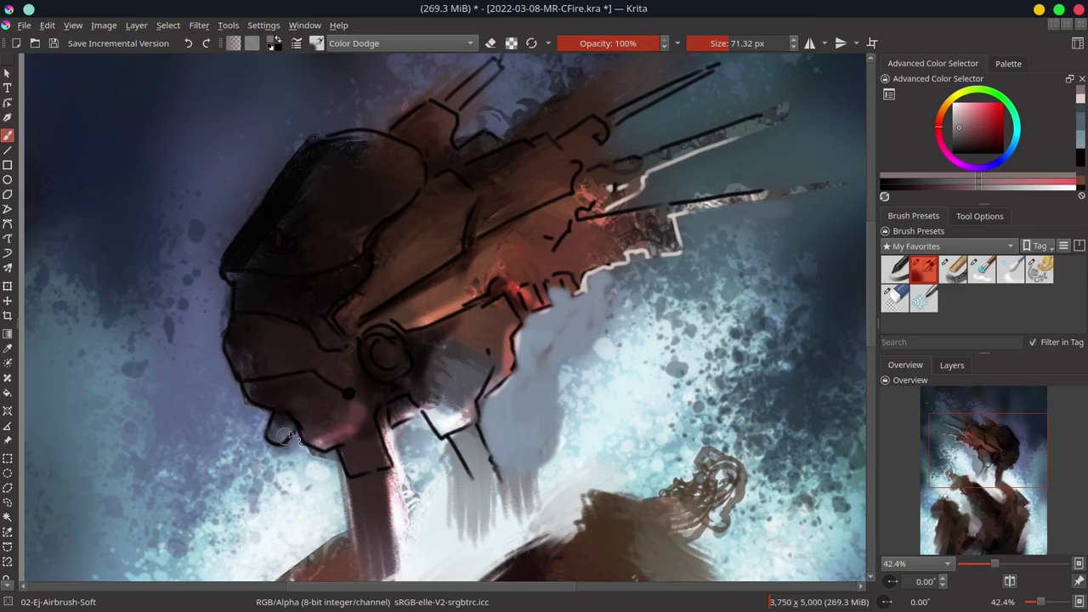
drag(289, 431, 279, 425)
key(bracketleft)
drag(355, 316, 476, 209)
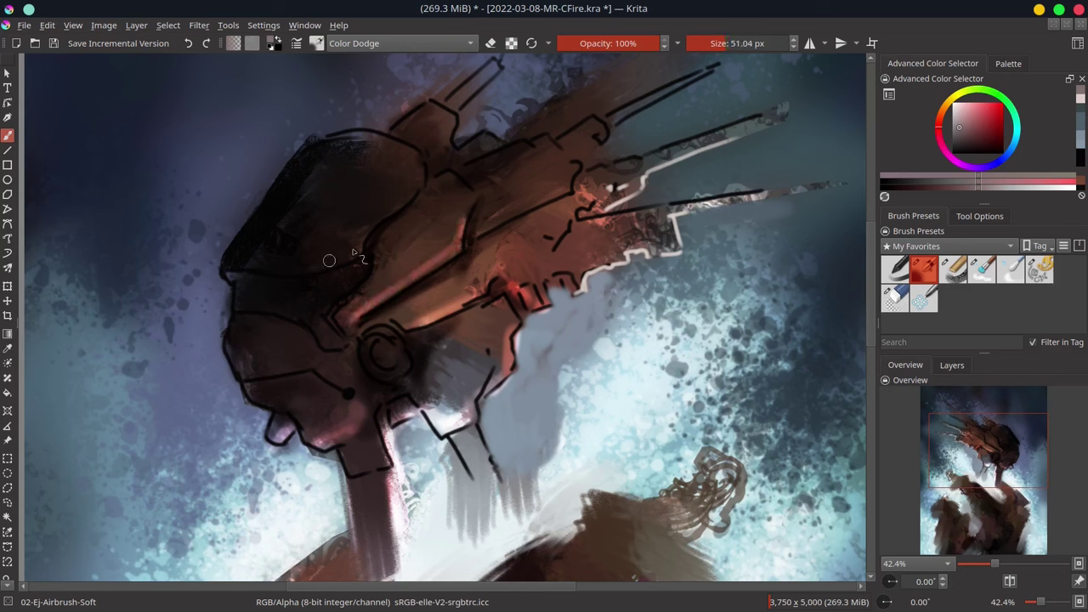
drag(371, 231, 340, 257)
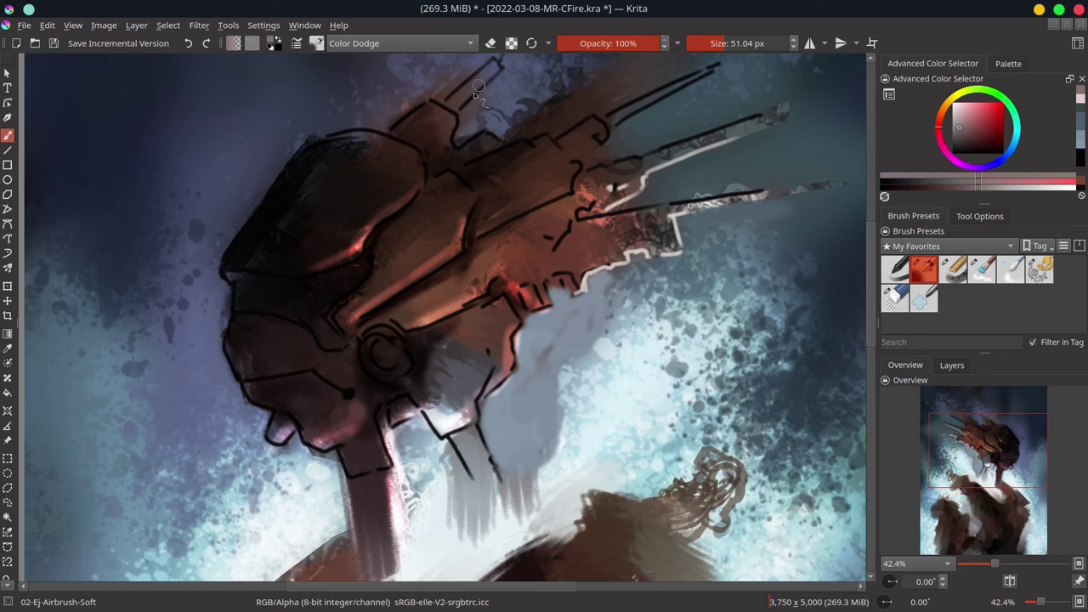
- Highlight the upper pipes, then return to Normal blending with a sampled dark brown-red
drag(452, 111, 491, 75)
drag(614, 127, 687, 82)
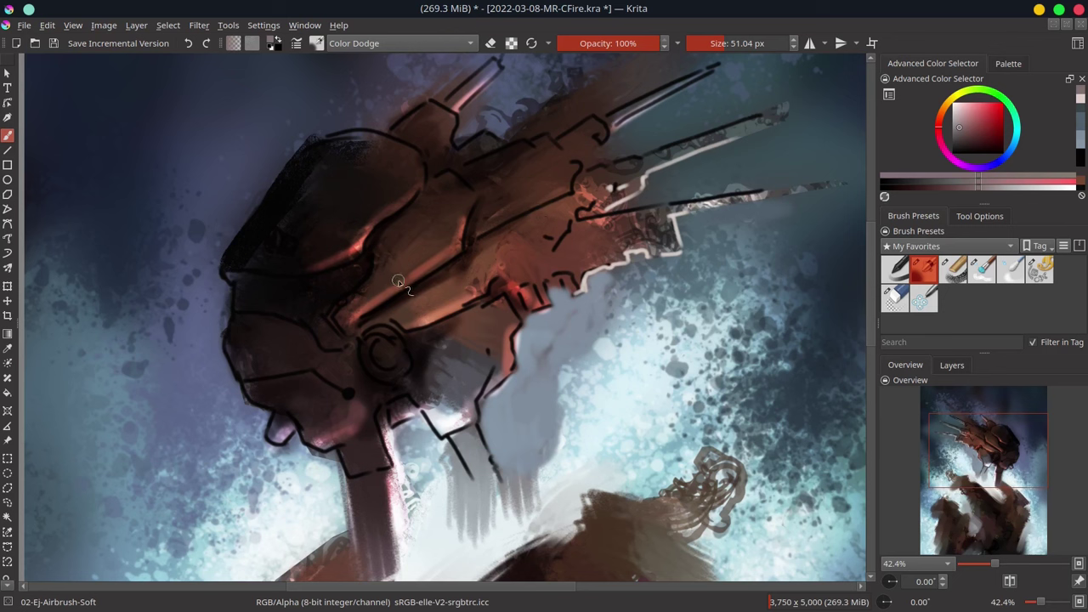
click(366, 44)
click(366, 87)
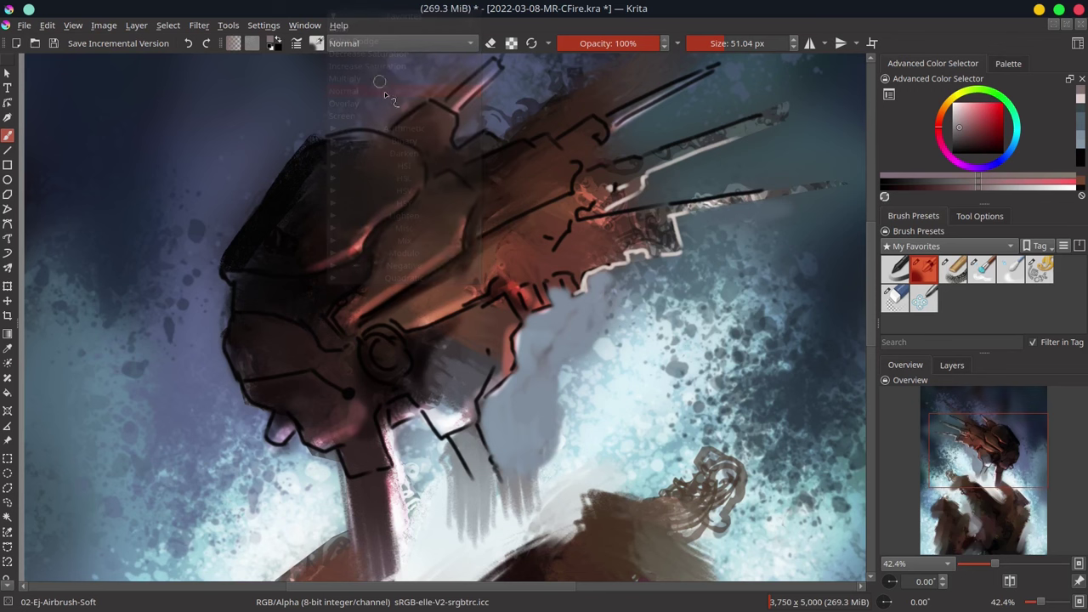
ctrl+click(457, 261)
drag(503, 244, 481, 245)
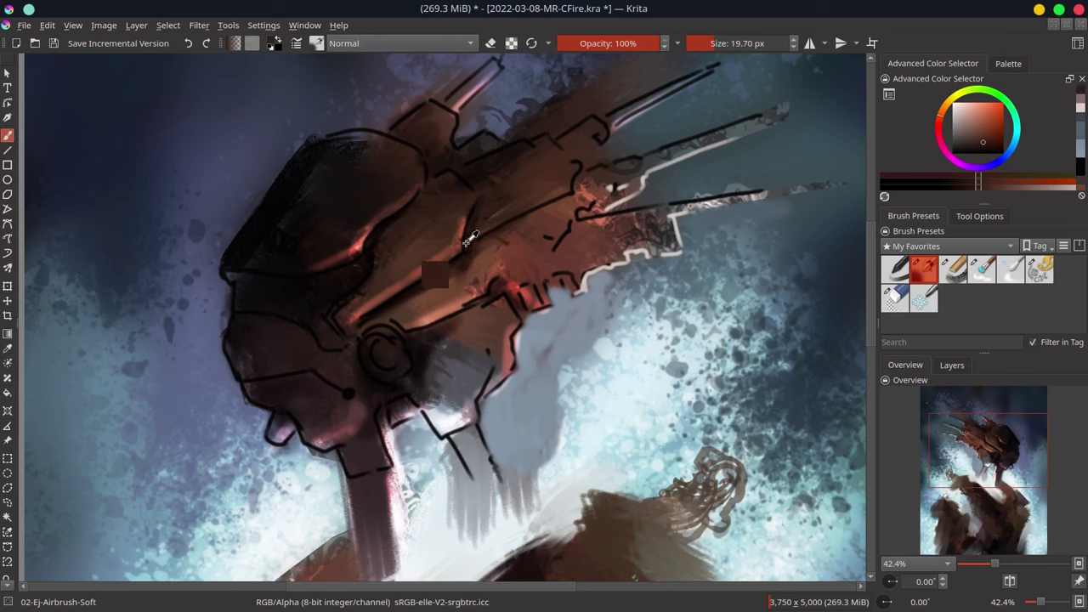
- Paint dark red and lighter pinkish-red strokes on the armor plates
ctrl+click(479, 246)
mouse_move(477, 247)
mouse_down()
mouse_move(490, 248)
mouse_move(501, 279)
mouse_move(443, 303)
mouse_up()
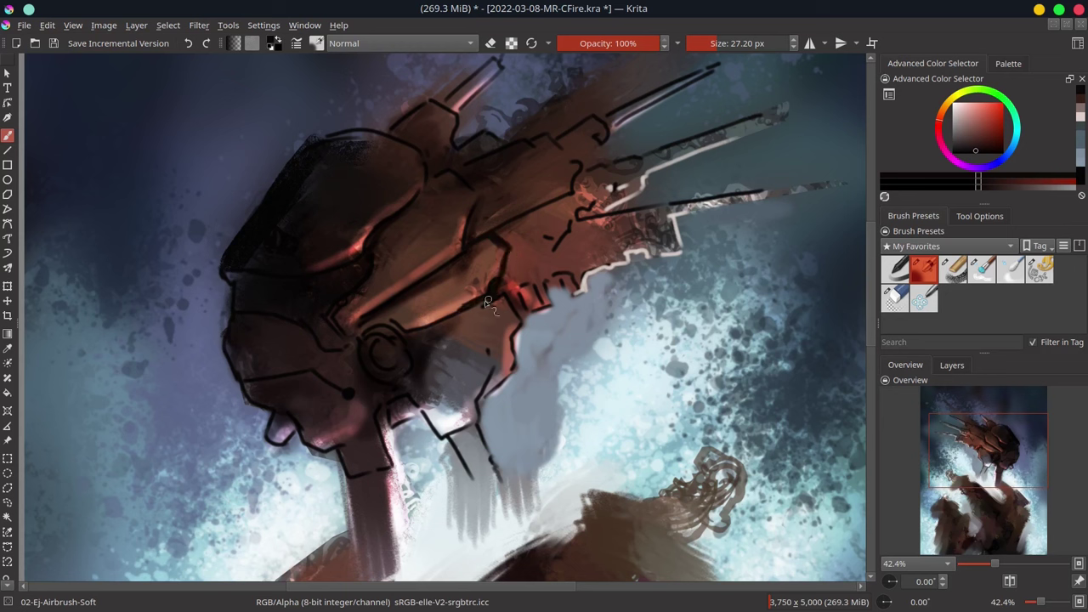
ctrl+click(445, 308)
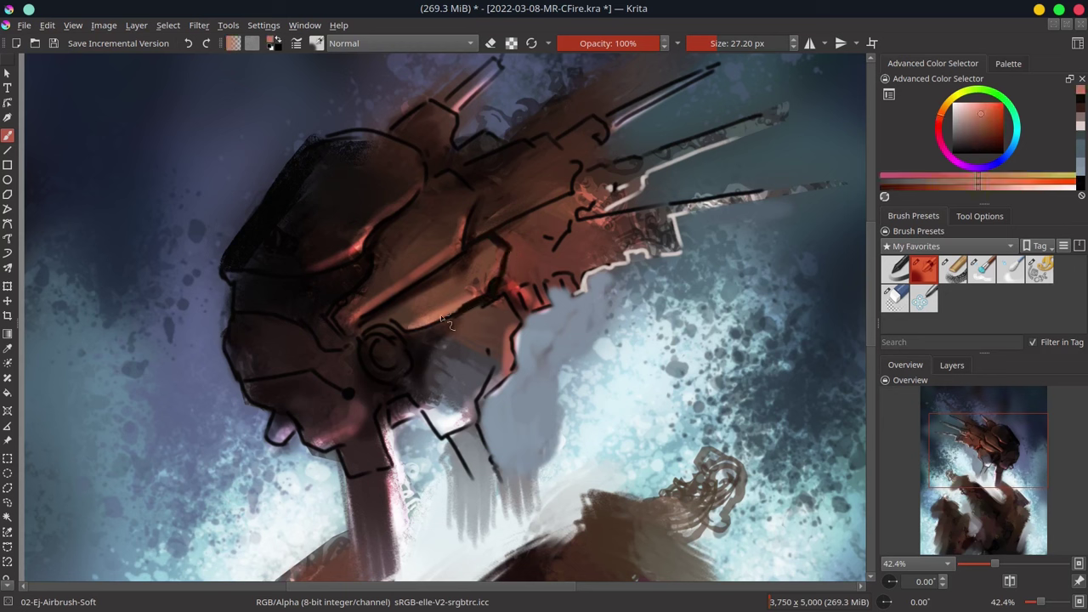
drag(450, 316, 410, 325)
- Paint an orange crescent inside the circular joint, undoing the oversized arc
ctrl+click(447, 323)
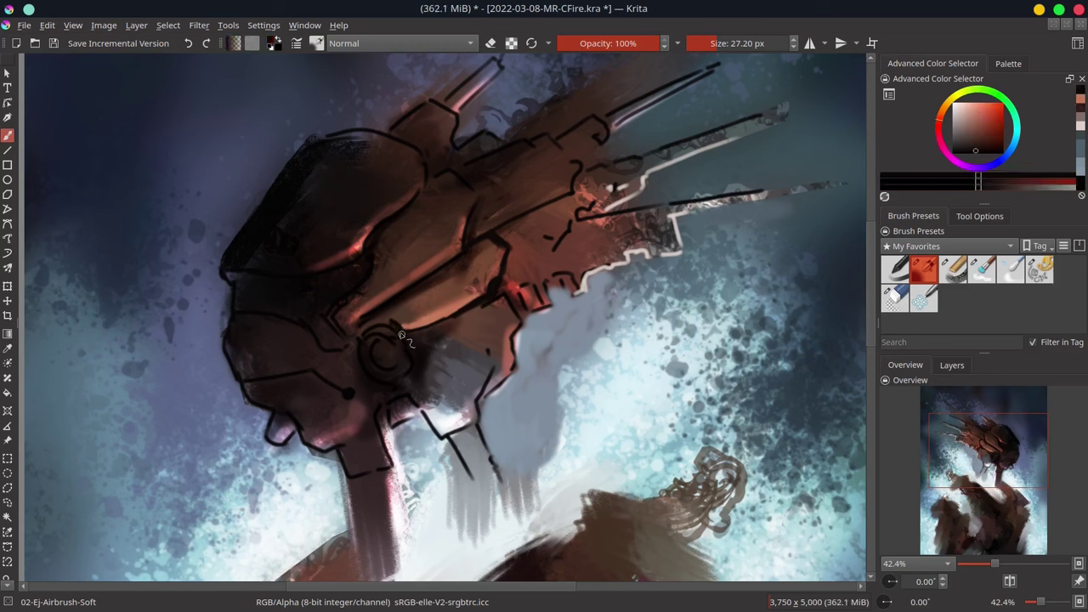
ctrl+click(354, 371)
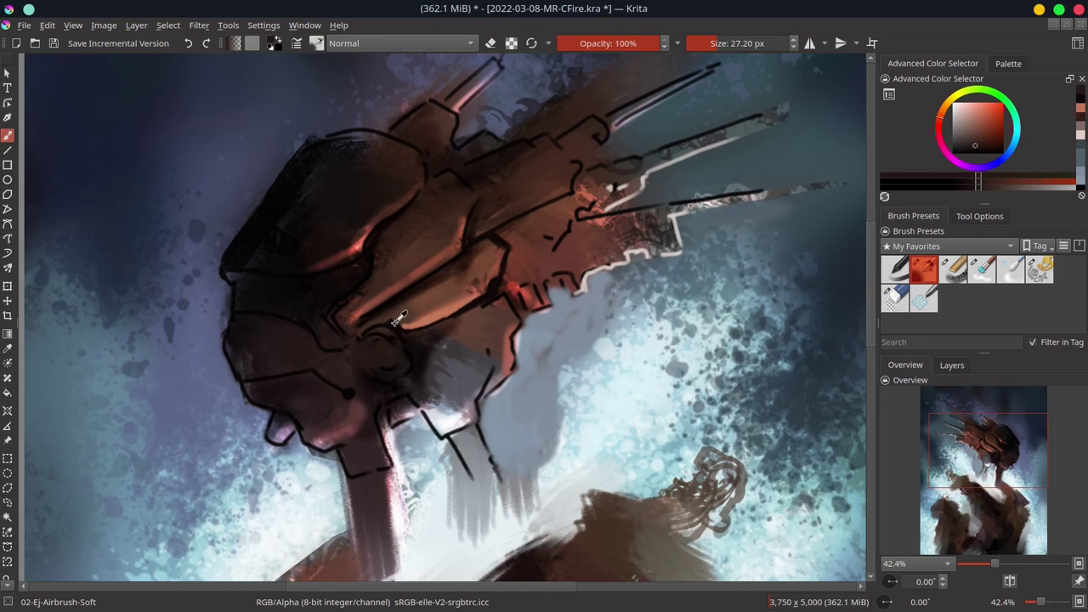
ctrl+click(381, 333)
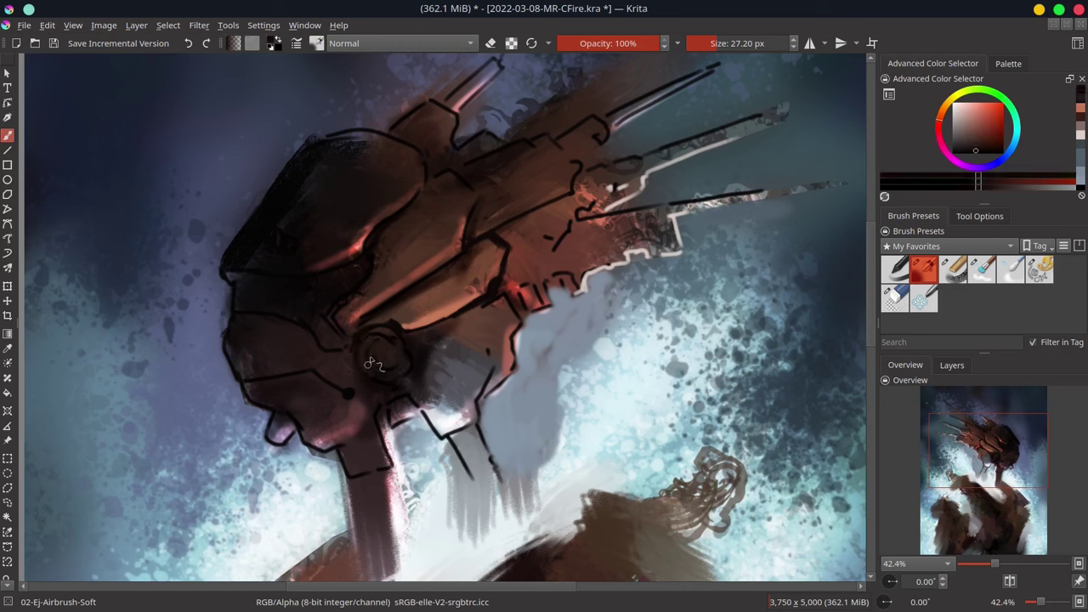
ctrl+click(409, 349)
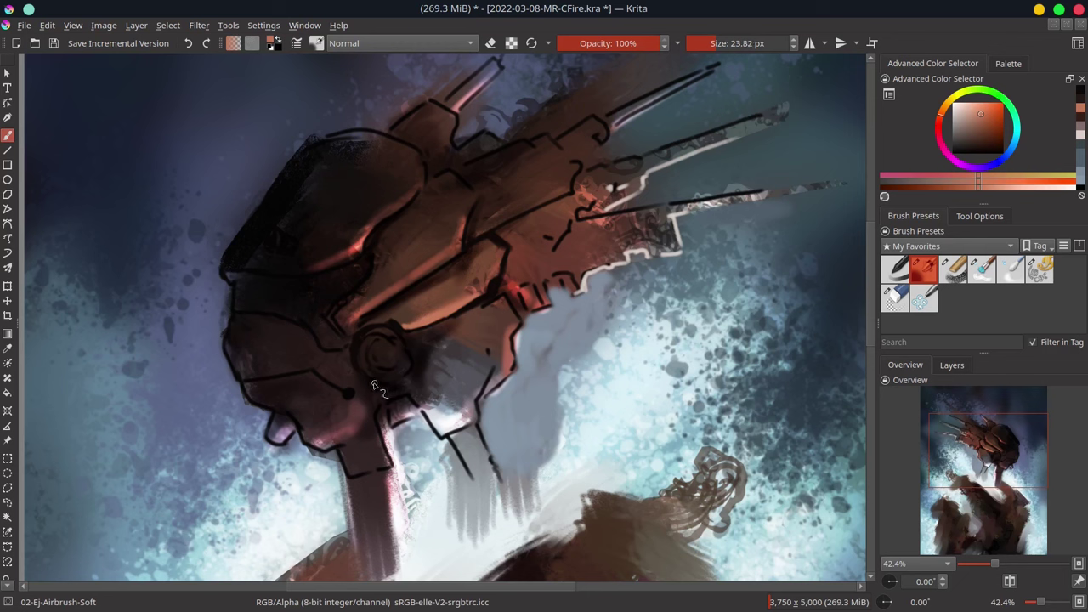
mouse_move(403, 348)
mouse_down()
mouse_move(399, 385)
mouse_move(400, 361)
mouse_up()
key(ctrl+z)
- Add light blue-grey strokes near the neck, save, and sample lighter background tones
ctrl+click(374, 472)
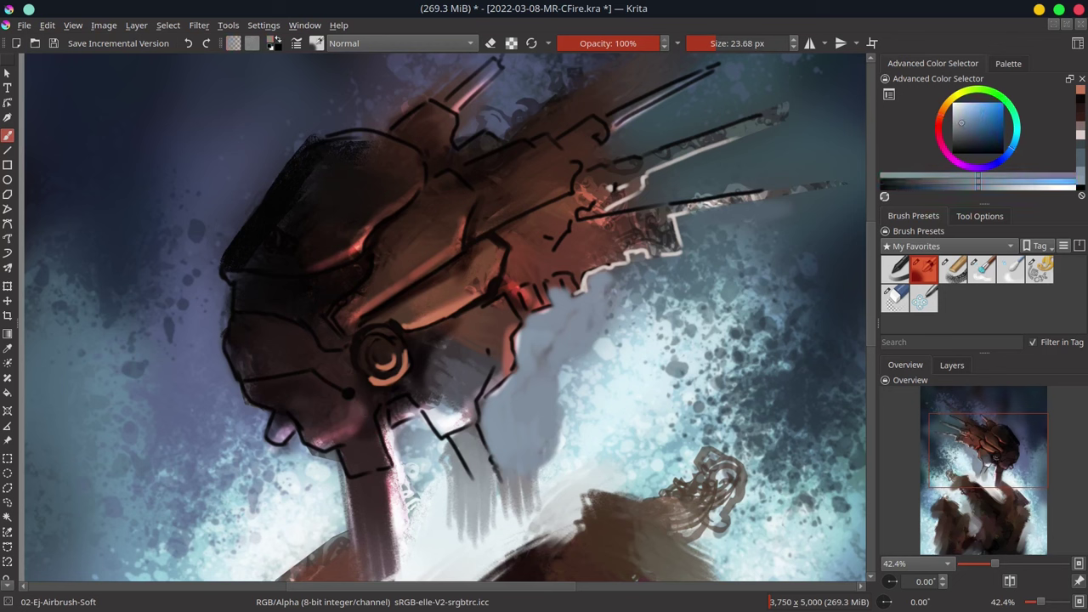
drag(388, 436, 391, 445)
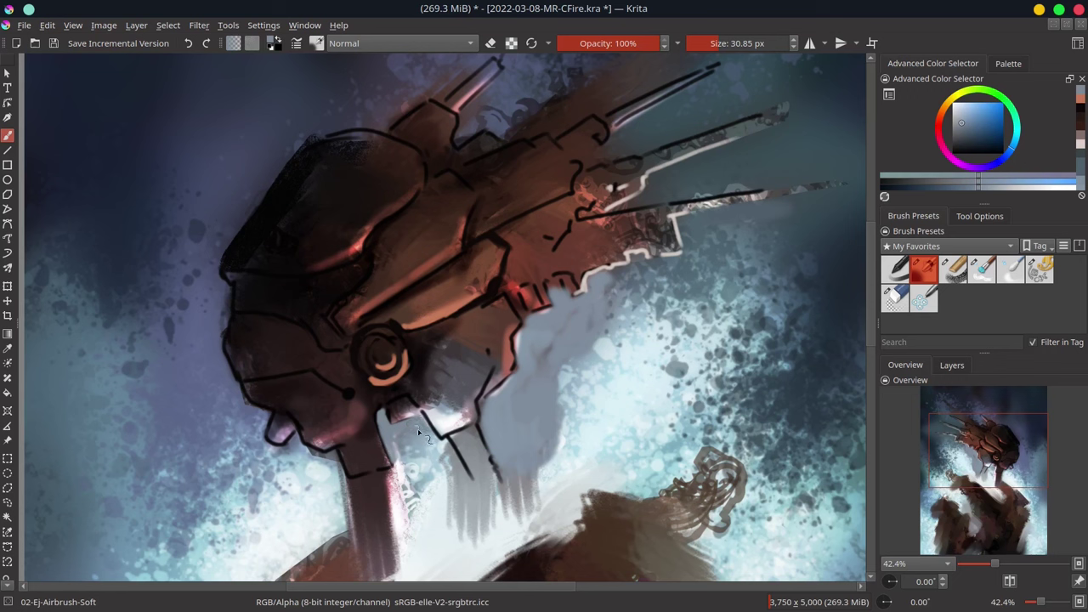
key(ctrl+s)
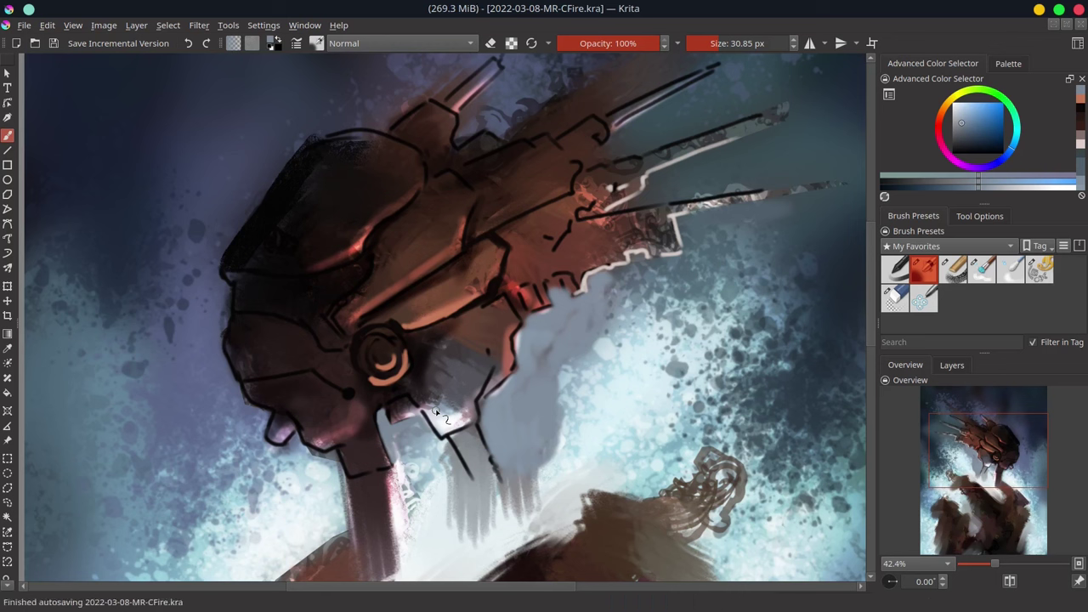
ctrl+click(437, 459)
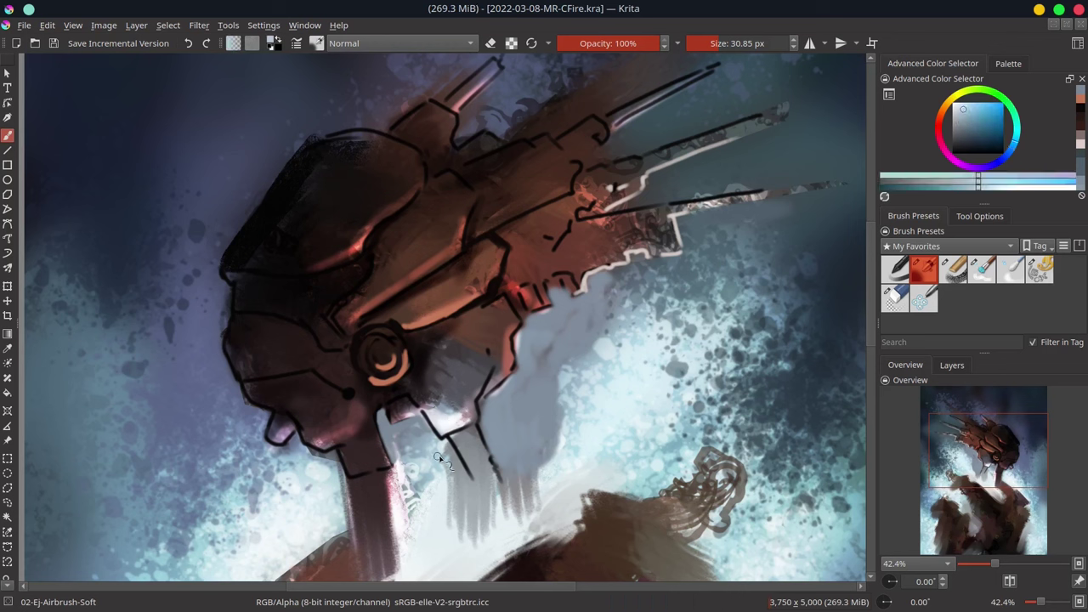
ctrl+click(446, 461)
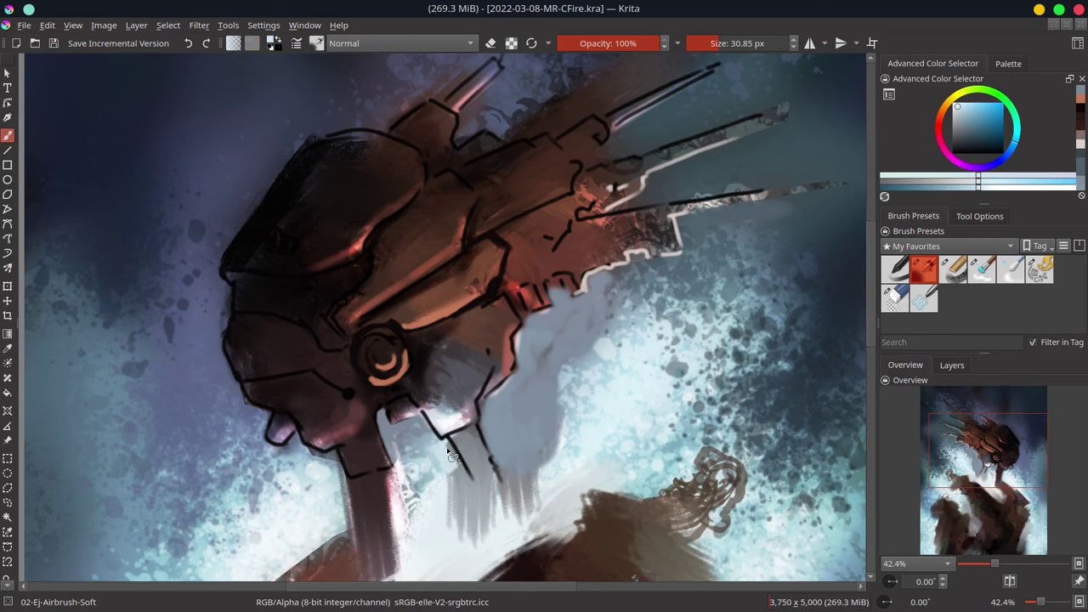
ctrl+click(445, 423)
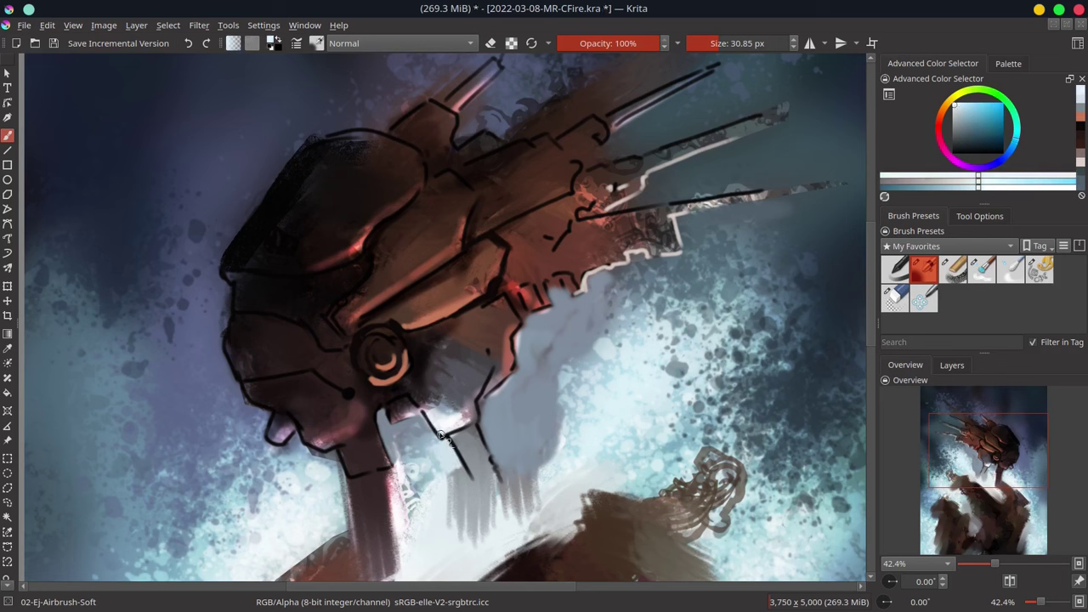
ctrl+click(425, 417)
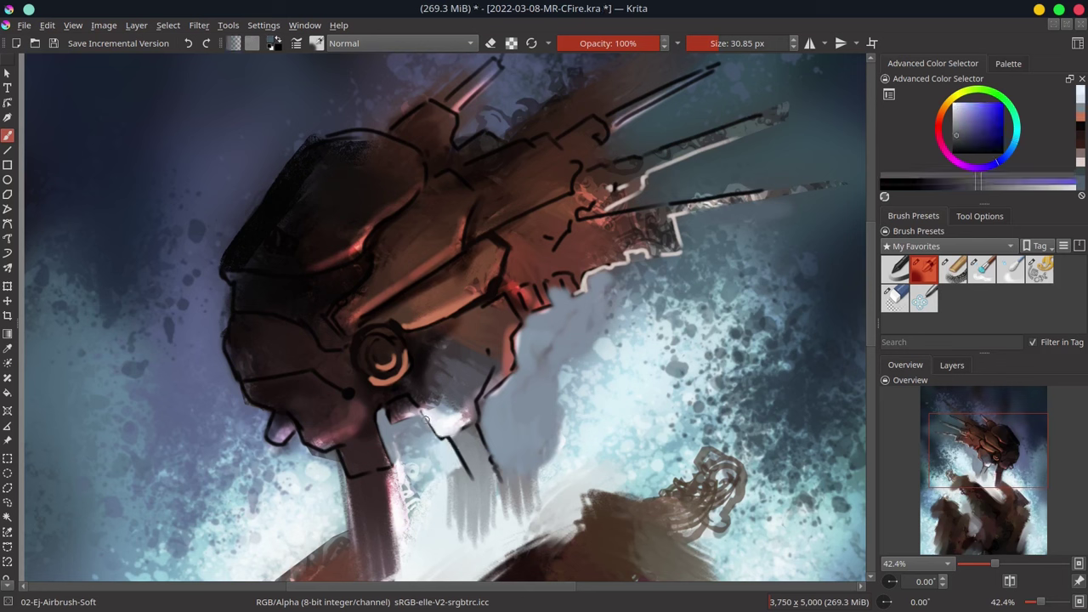
ctrl+click(415, 407)
drag(415, 408, 443, 440)
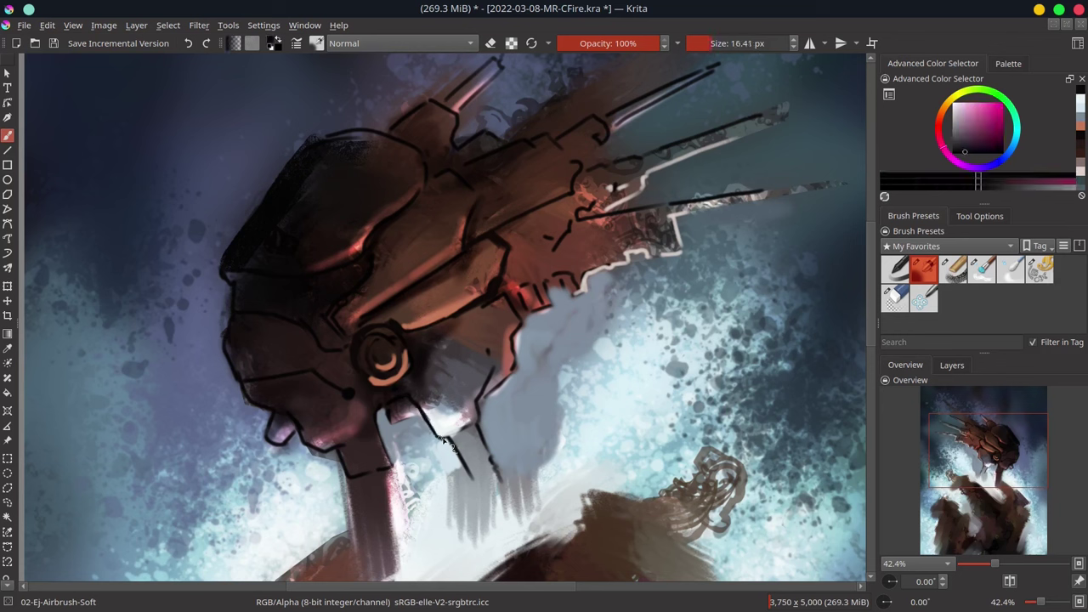
- Paint a thin white curve under the jaw and faint pink marks near the neck, then save
ctrl+click(421, 438)
drag(390, 401, 407, 394)
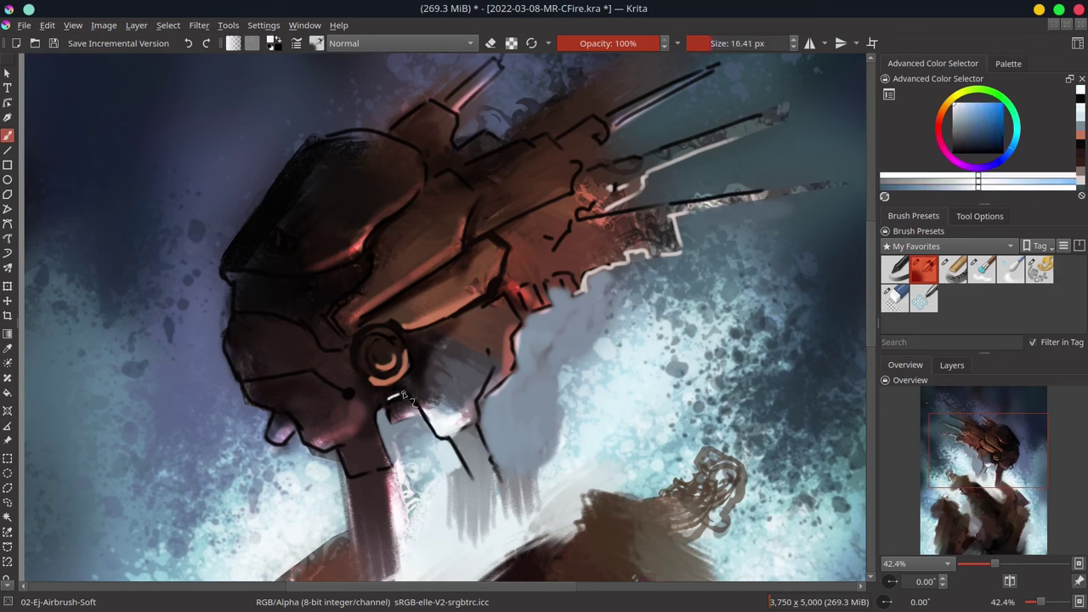
drag(364, 437, 391, 397)
ctrl+click(385, 435)
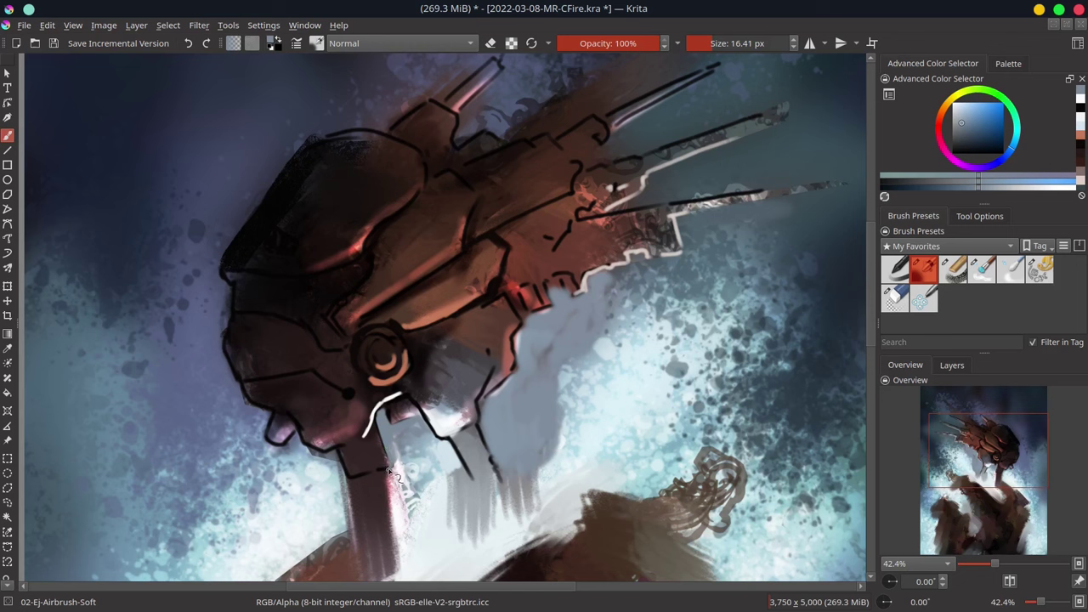
ctrl+click(398, 469)
key(bracketright)
mouse_move(400, 472)
mouse_down()
mouse_move(390, 493)
mouse_move(403, 486)
mouse_up()
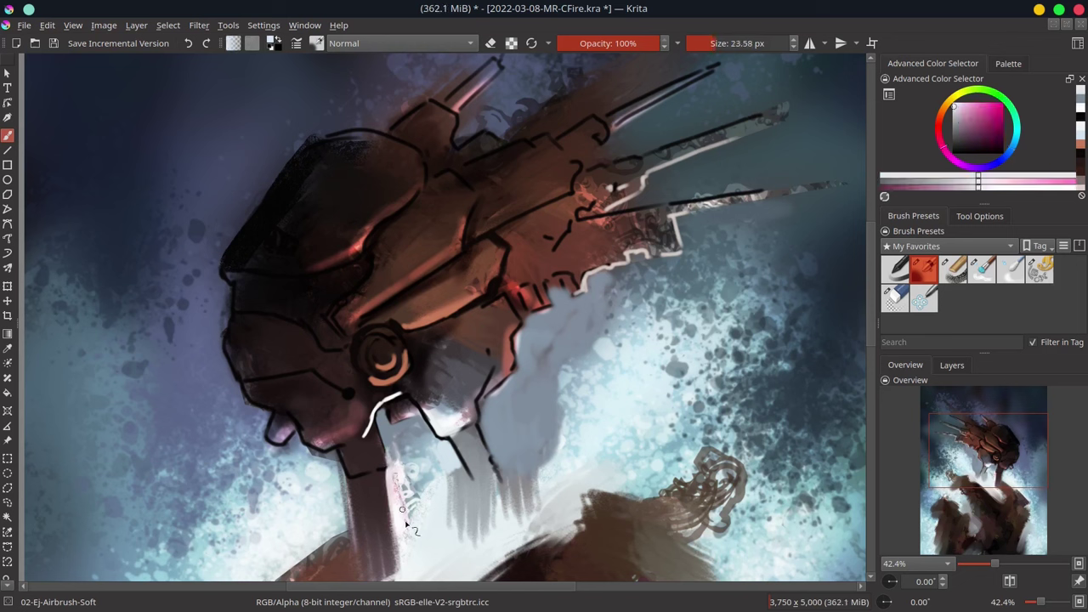
key(ctrl+s)
- Add a small purple stroke near the chin and sample darker tones from the helmet
ctrl+click(280, 440)
drag(284, 439, 291, 435)
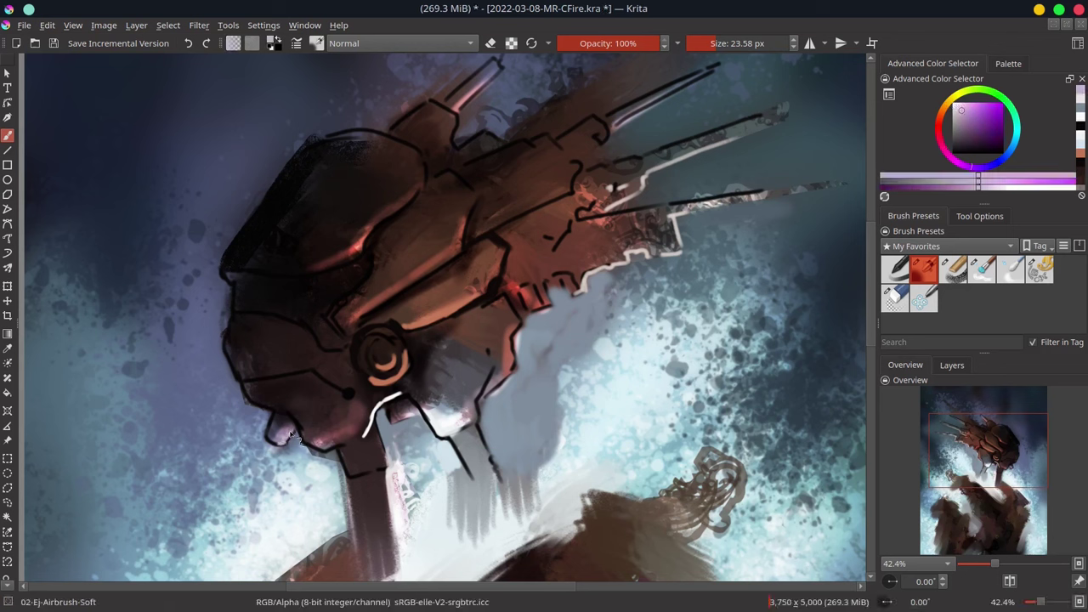
ctrl+click(289, 443)
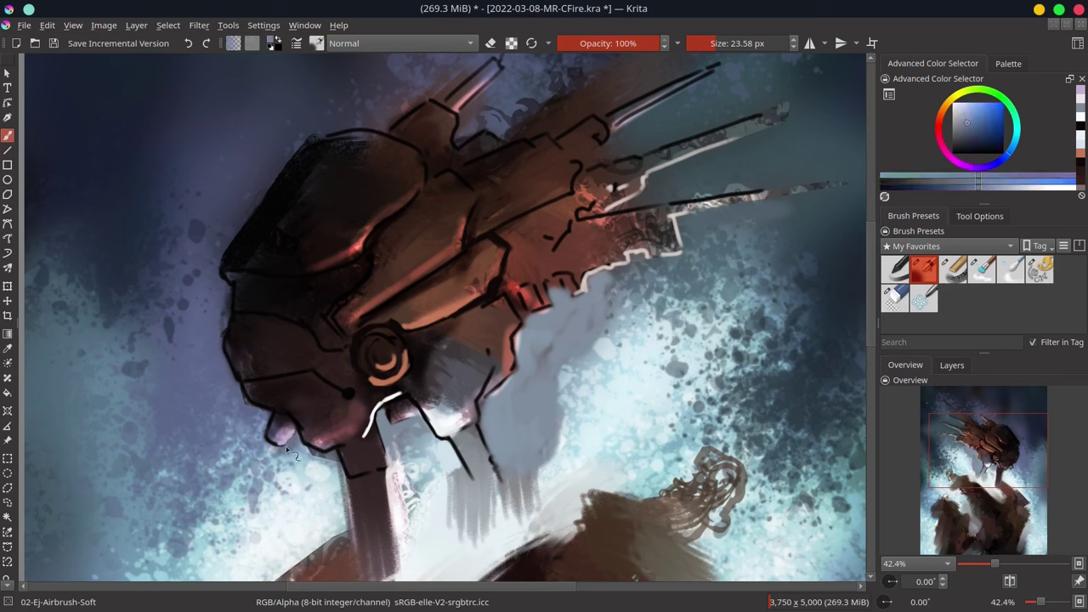
ctrl+click(281, 451)
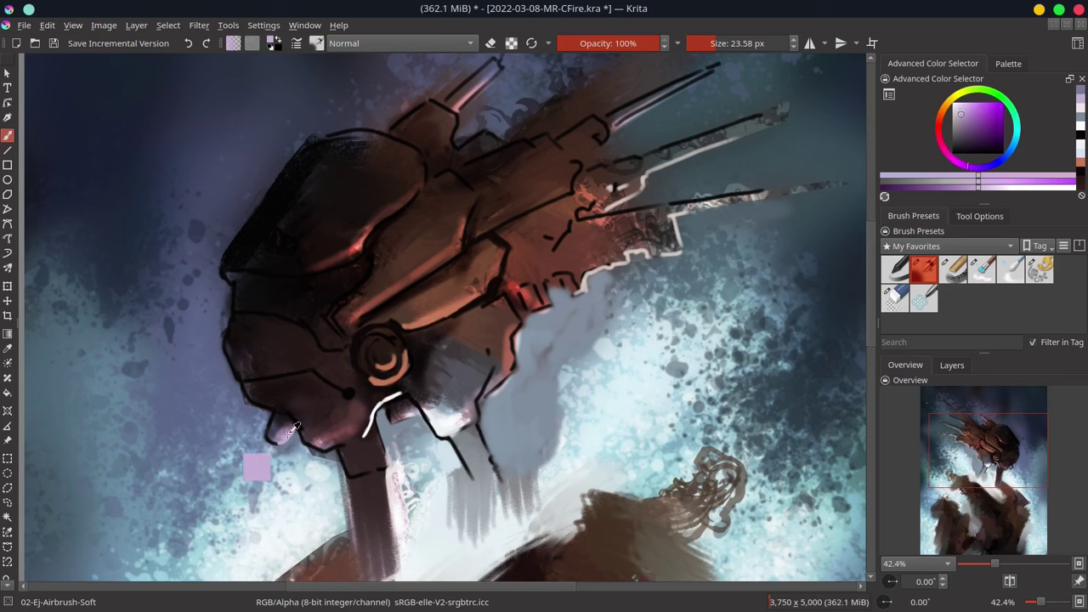
ctrl+click(298, 421)
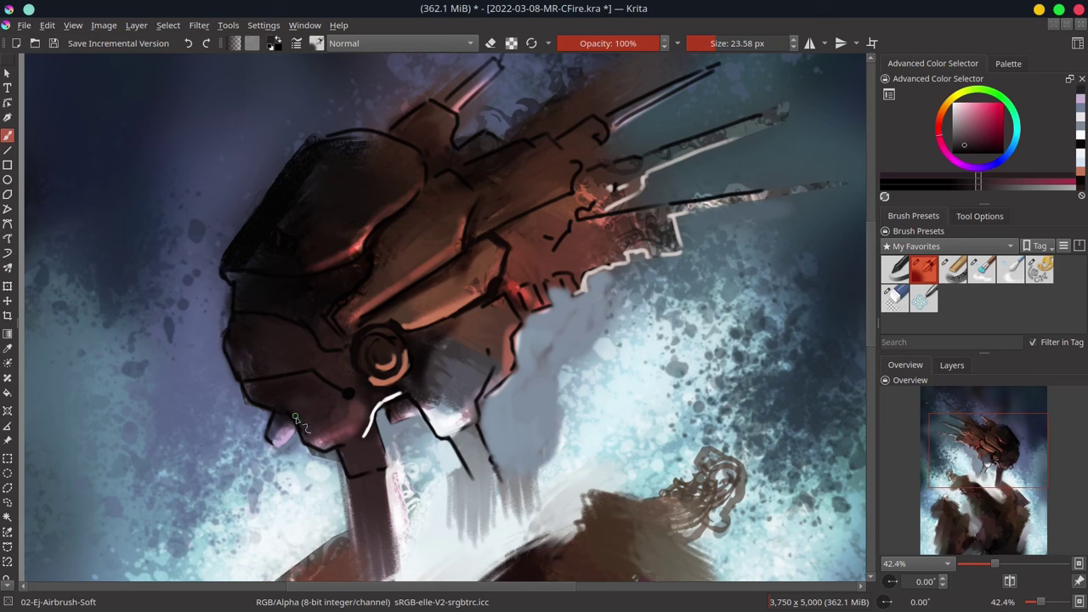
ctrl+click(276, 398)
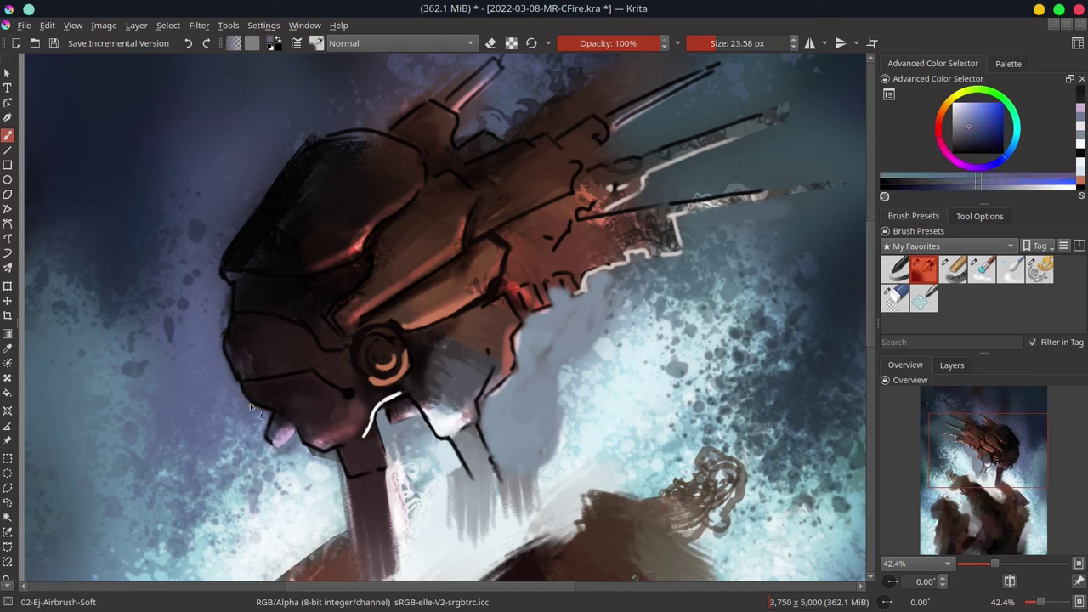
- Paint a short stroke across the helmet in a lighter shade of its colour
ctrl+click(270, 353)
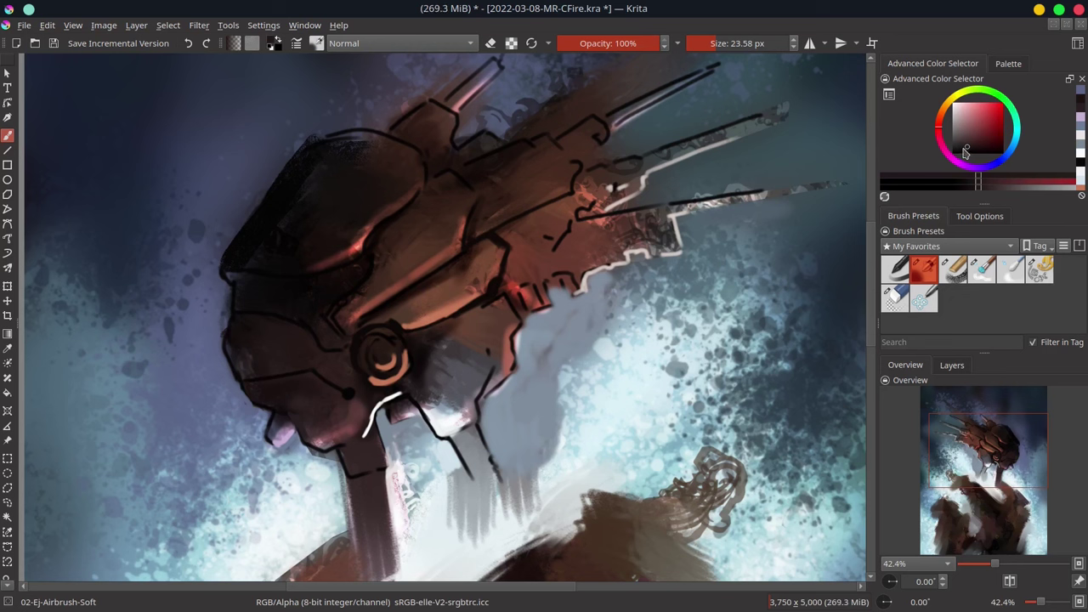
click(964, 148)
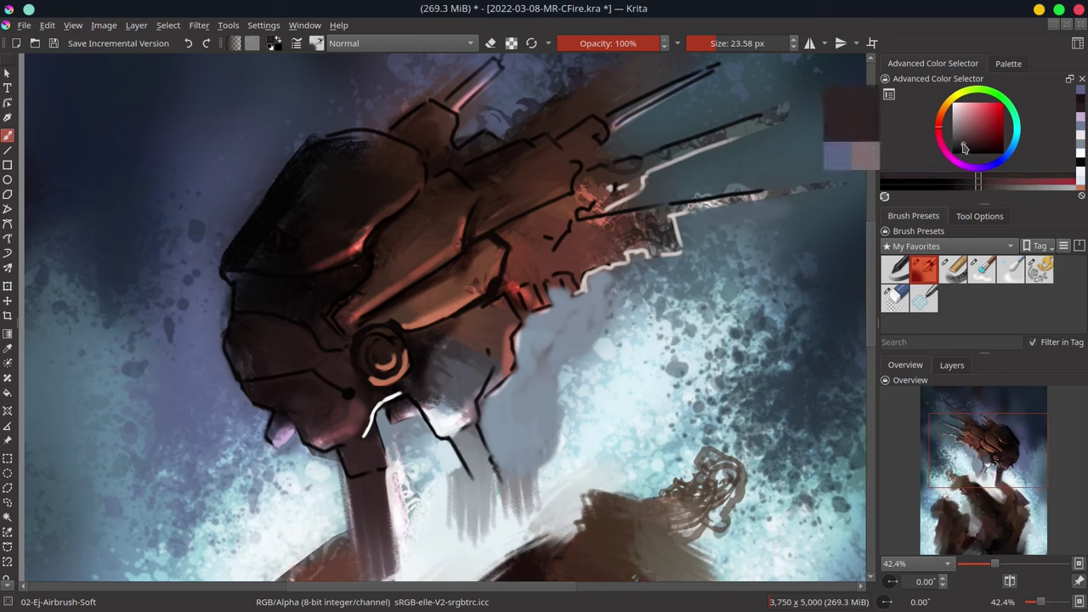
click(241, 377)
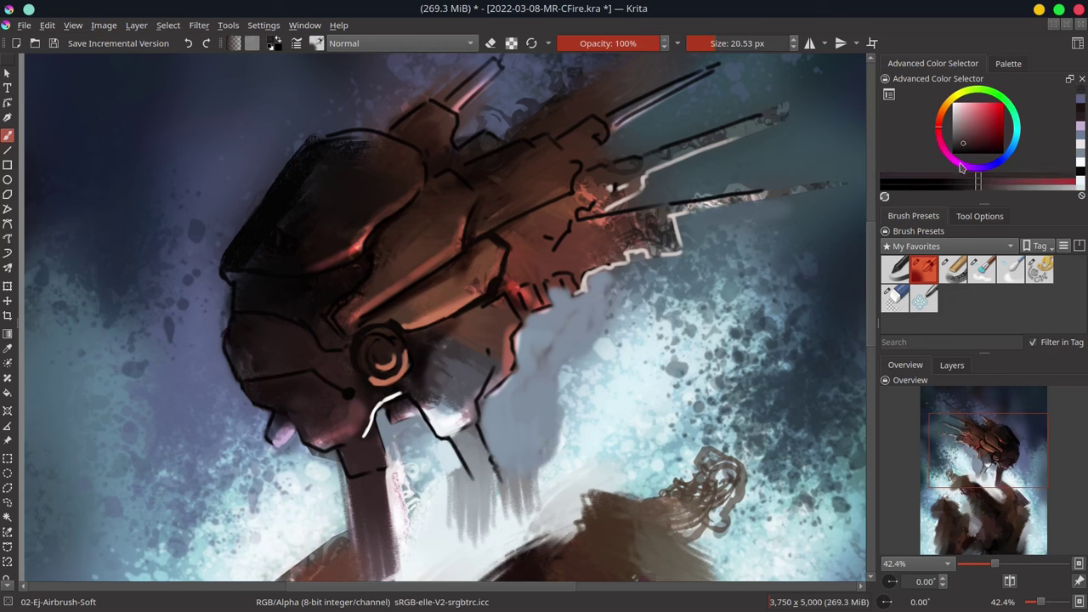
click(963, 136)
drag(247, 379, 304, 368)
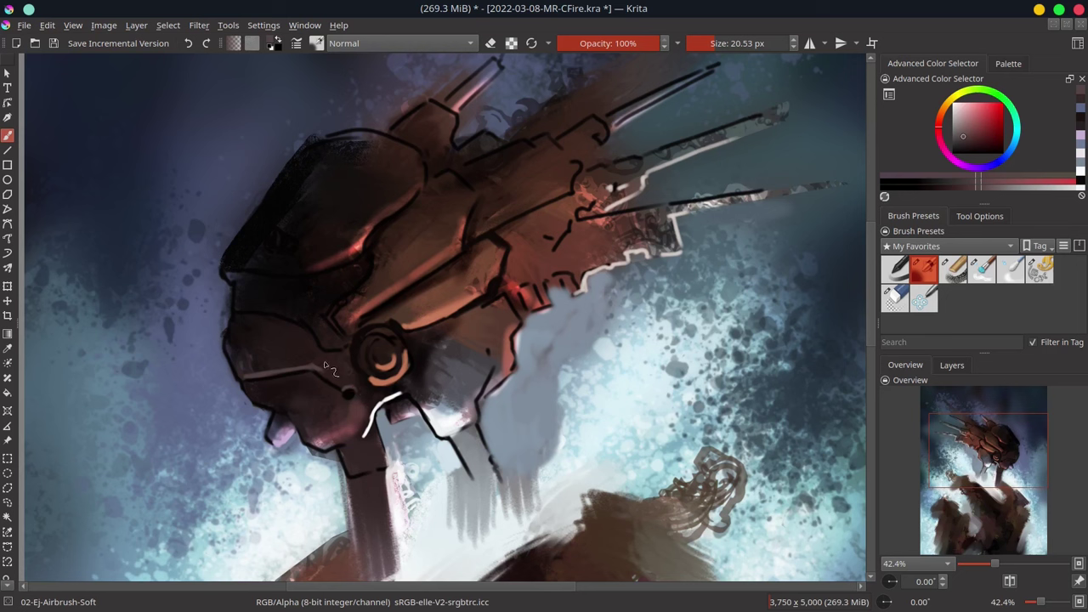
- Airbrush faint blue-grey over the background with a ~30 px brush, and save
ctrl+click(327, 369)
ctrl+click(231, 326)
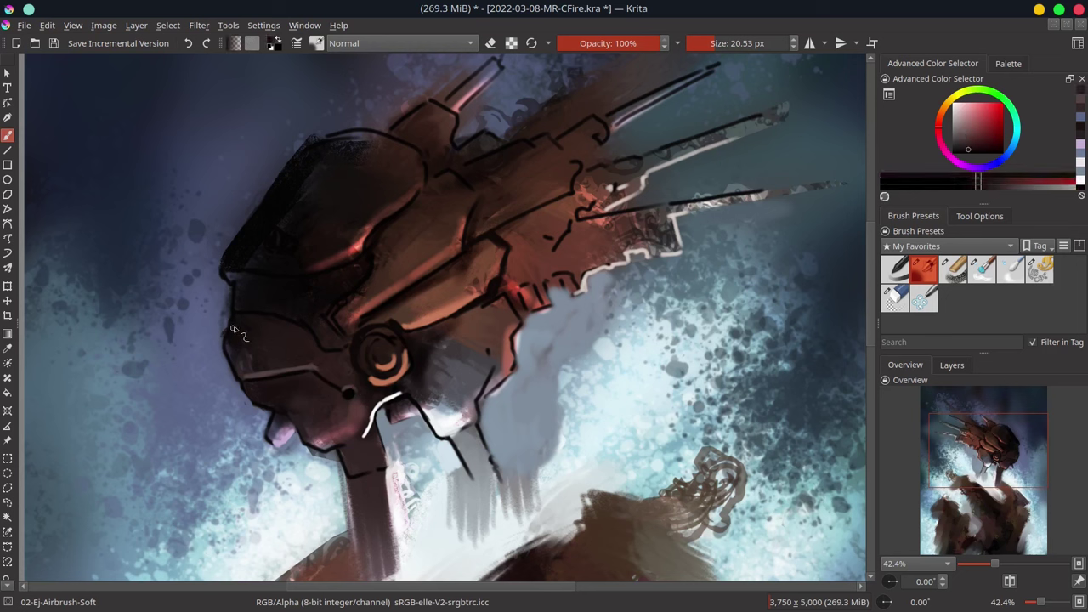
key(bracketright)
ctrl+click(229, 338)
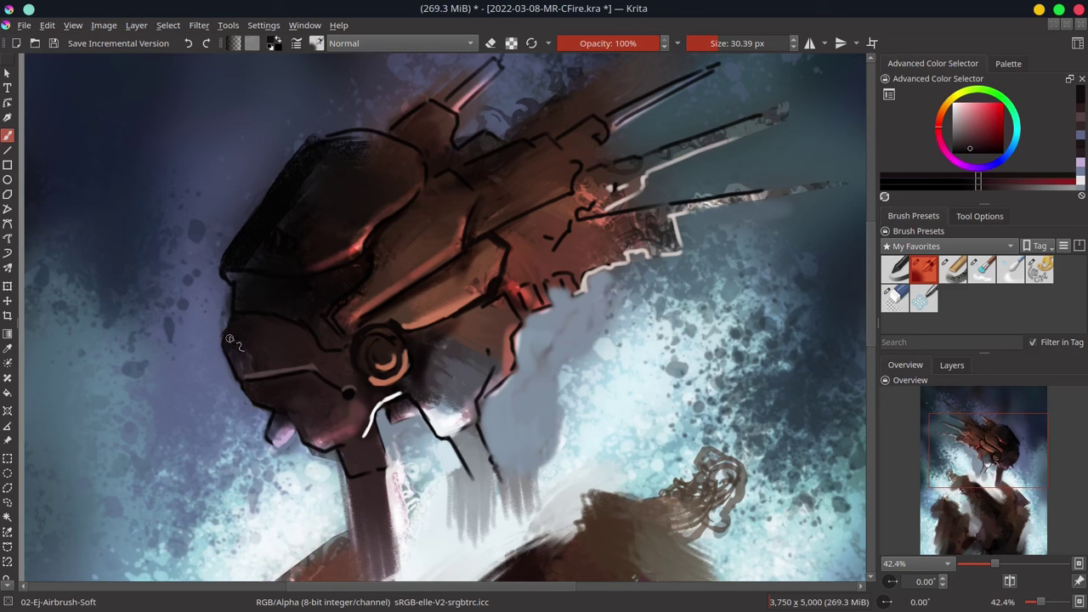
ctrl+click(215, 334)
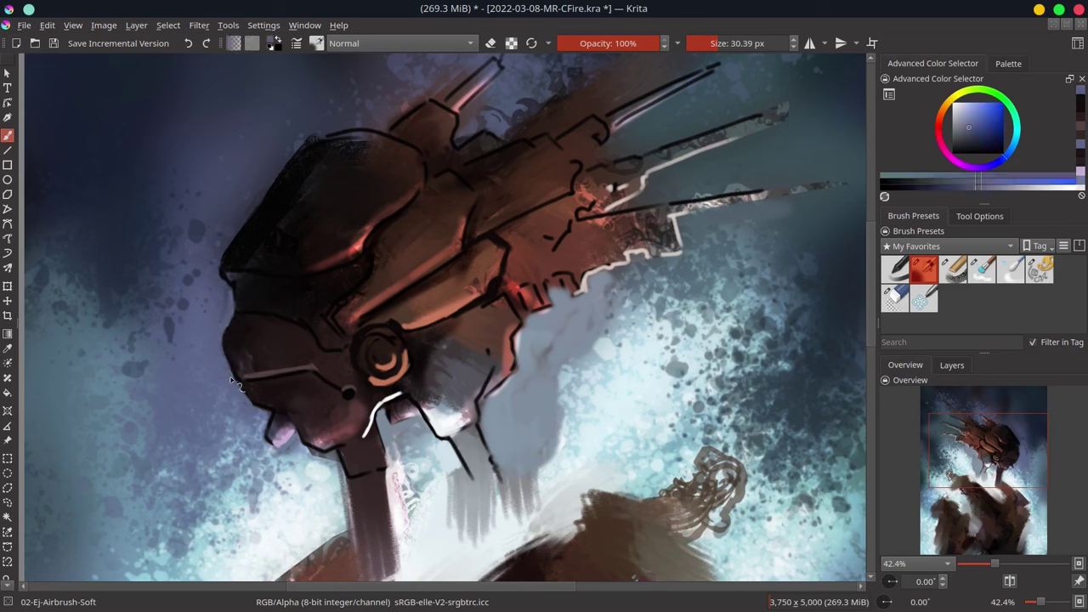
drag(235, 381, 276, 475)
ctrl+click(261, 374)
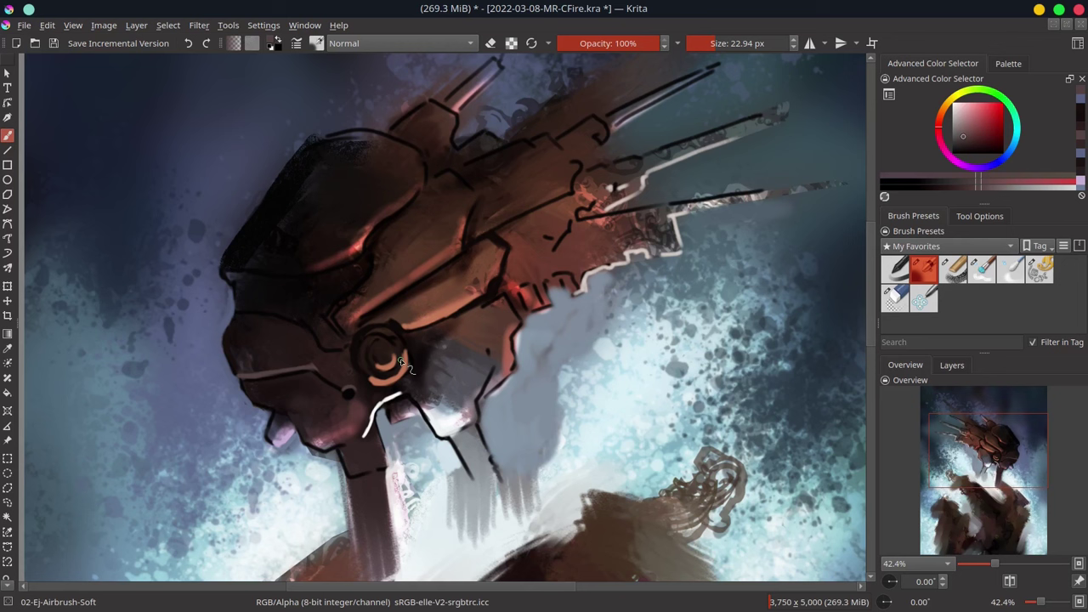
key(ctrl+s)
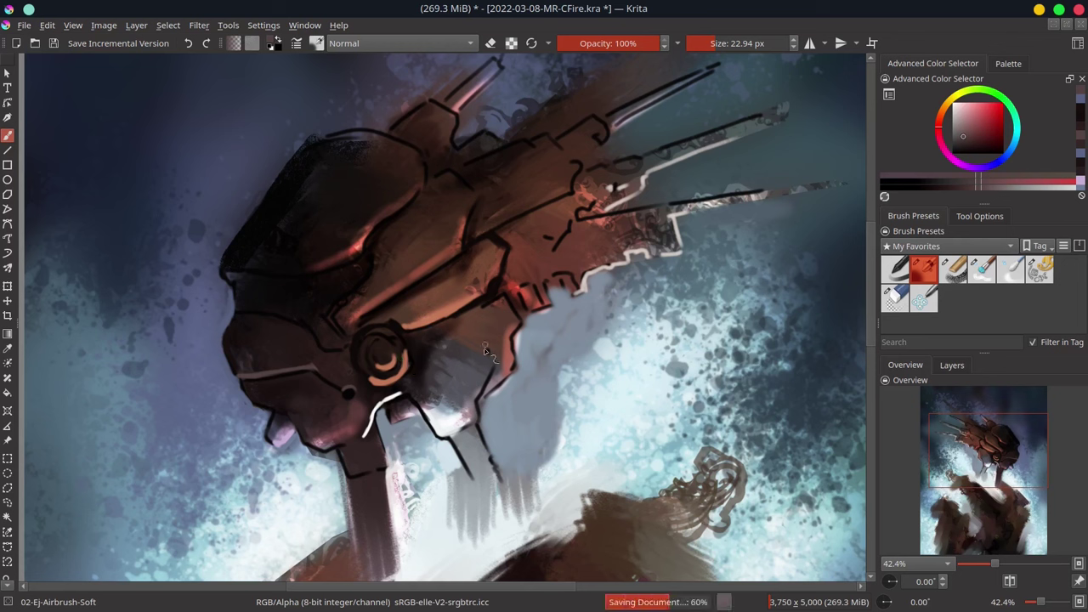
- Add a short dark stroke on the head and light highlights across the dark neck
ctrl+click(415, 383)
mouse_move(460, 439)
mouse_down()
mouse_move(466, 457)
mouse_move(473, 435)
mouse_move(459, 419)
mouse_move(425, 421)
mouse_up()
ctrl+click(446, 438)
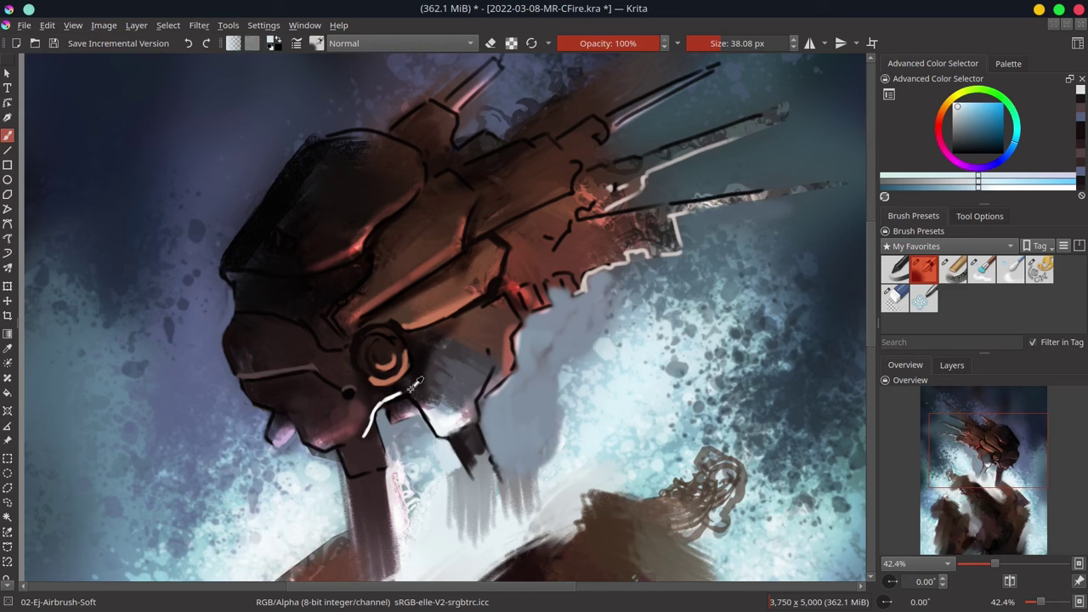
ctrl+click(357, 418)
mouse_move(358, 418)
mouse_down()
mouse_move(427, 411)
mouse_move(441, 438)
mouse_up()
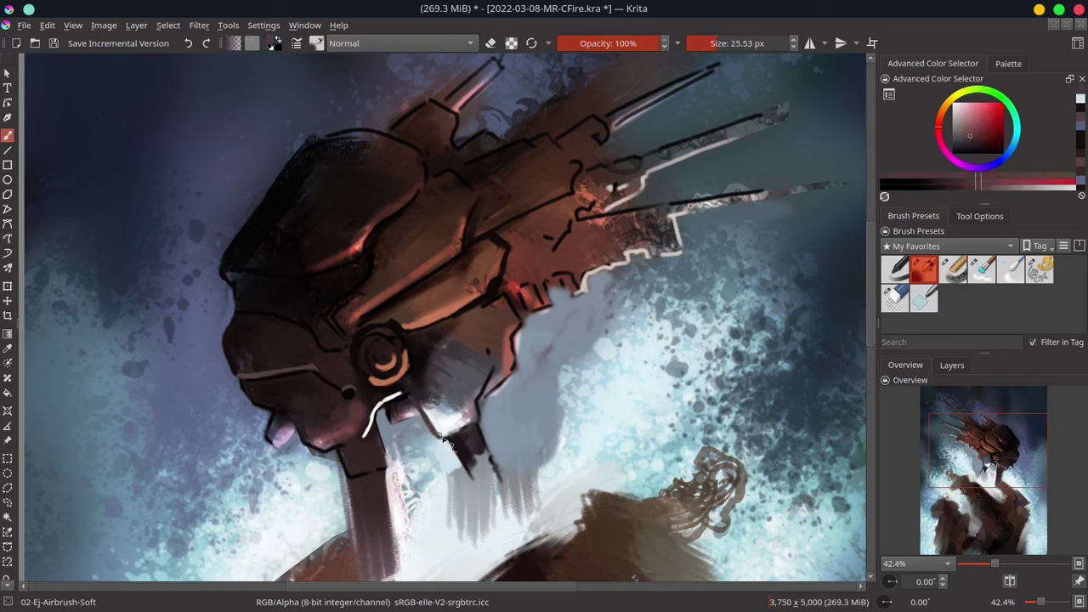
- Trace a thin dark red line along the lower head edge
ctrl+click(494, 398)
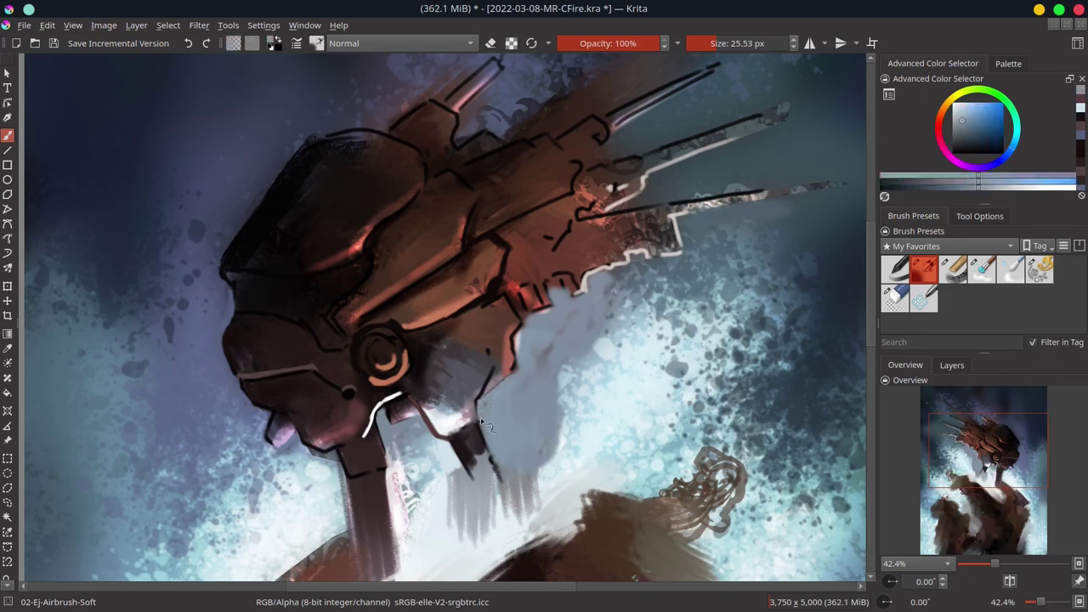
ctrl+click(478, 417)
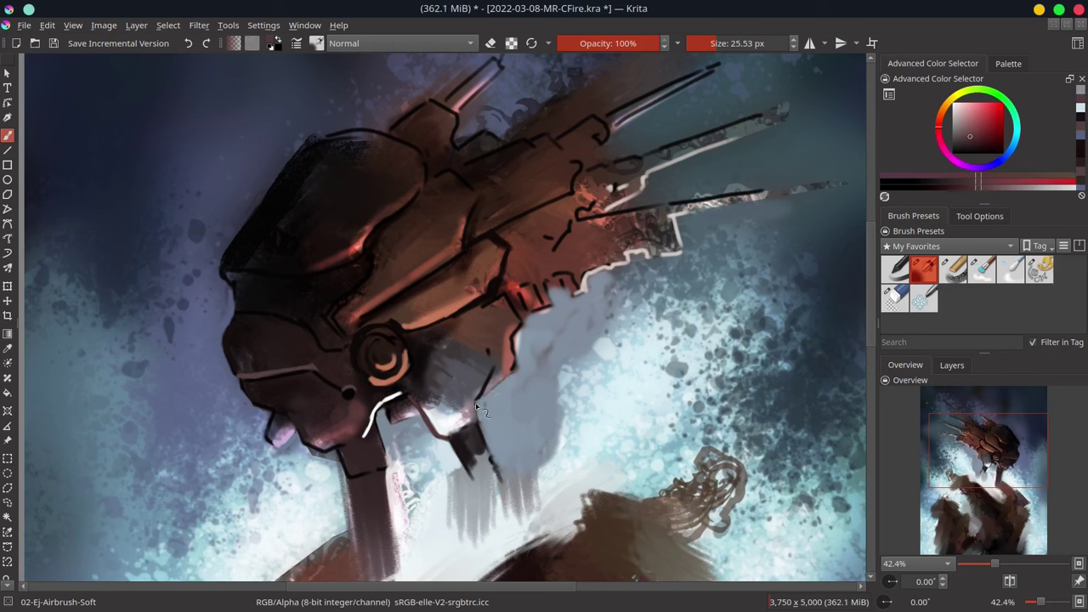
drag(479, 417, 498, 366)
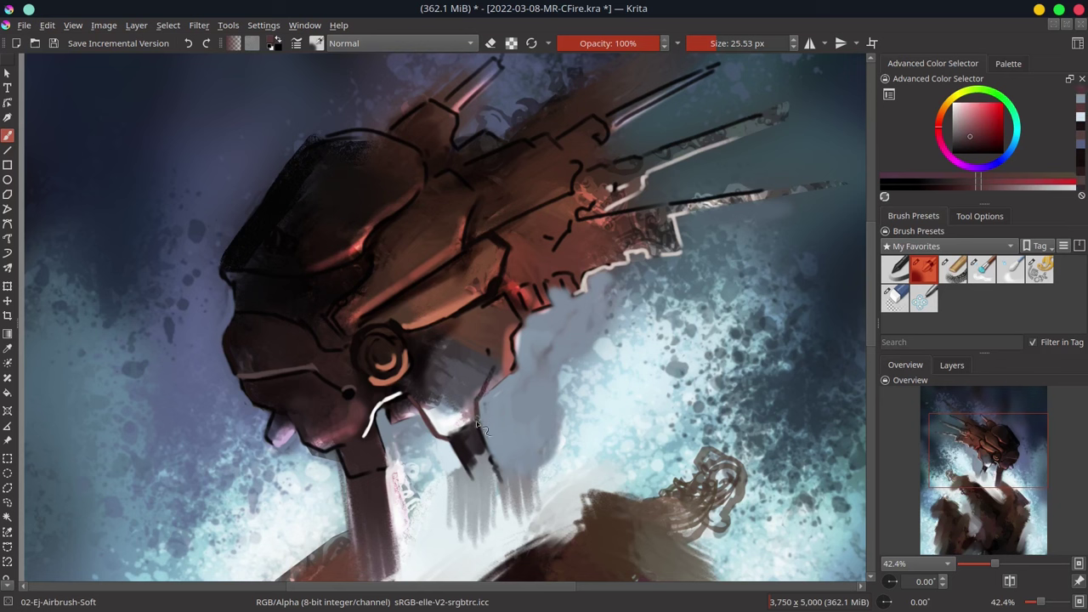
ctrl+click(466, 446)
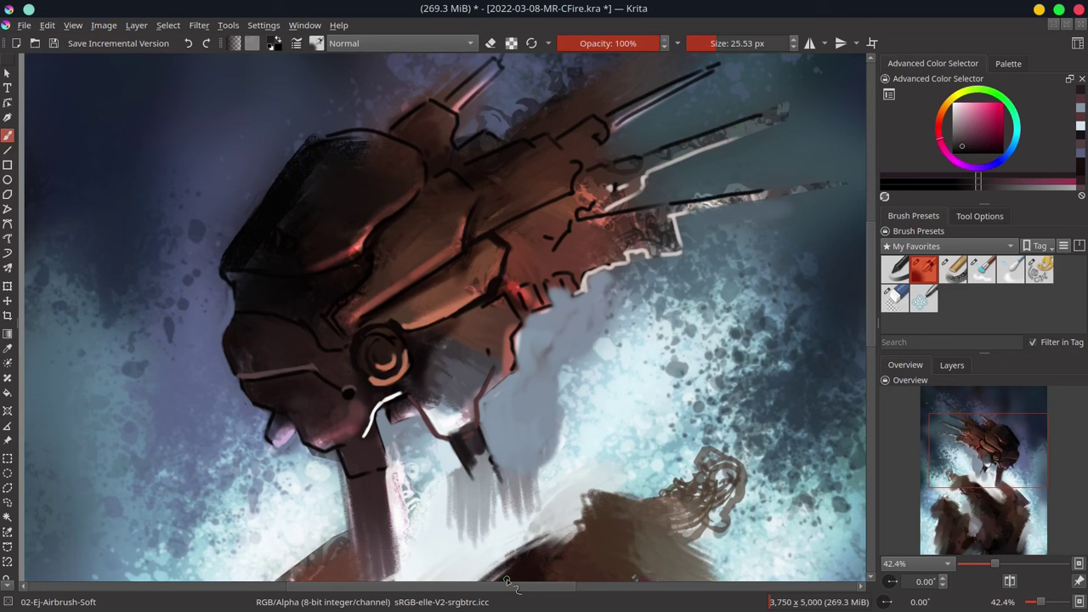
ctrl+click(410, 511)
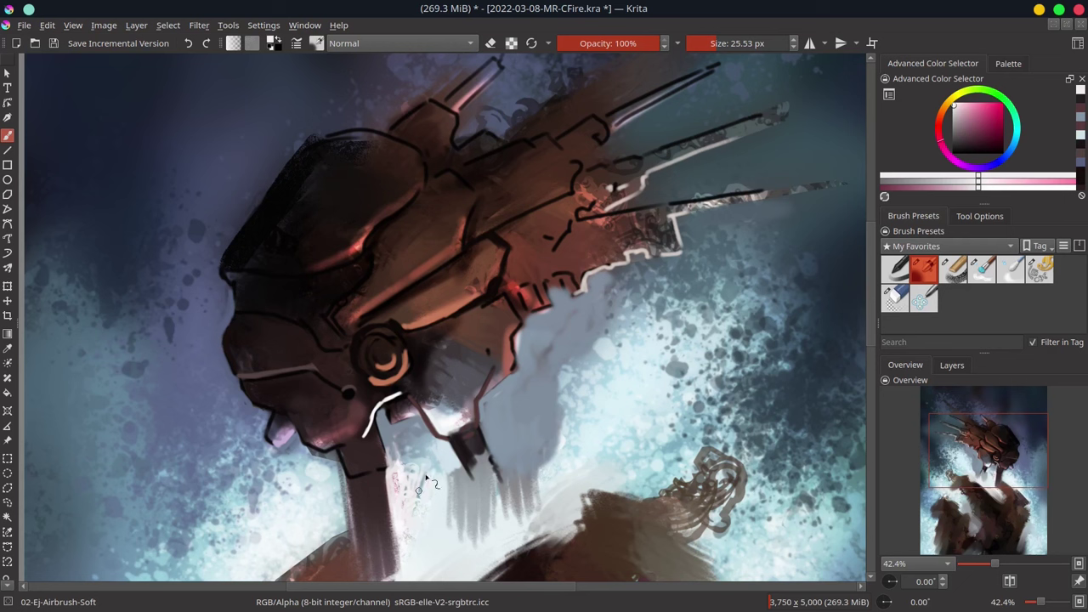
ctrl+click(341, 481)
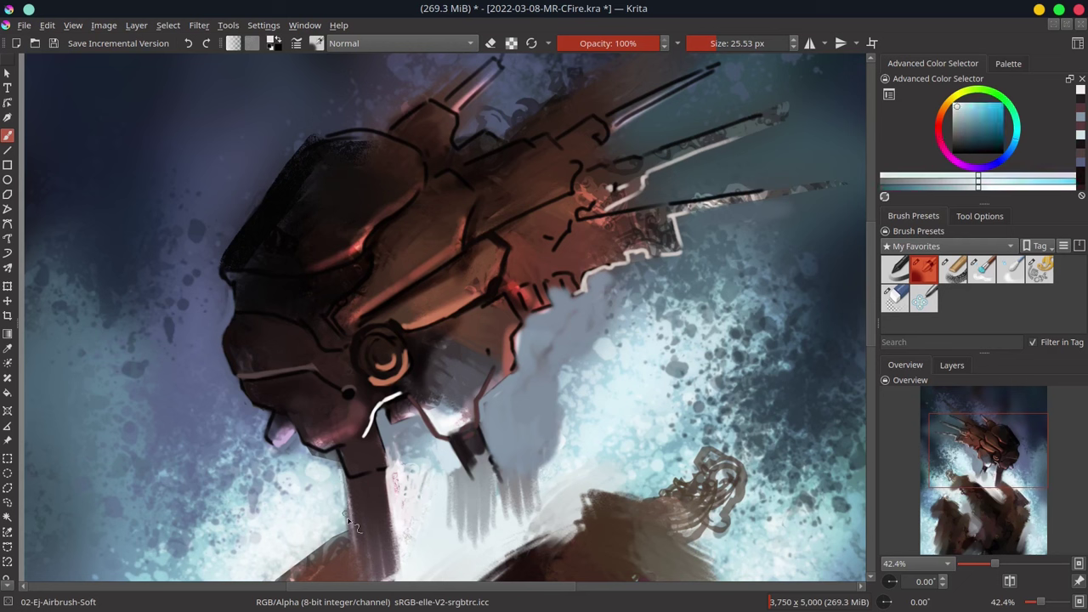
ctrl+click(335, 458)
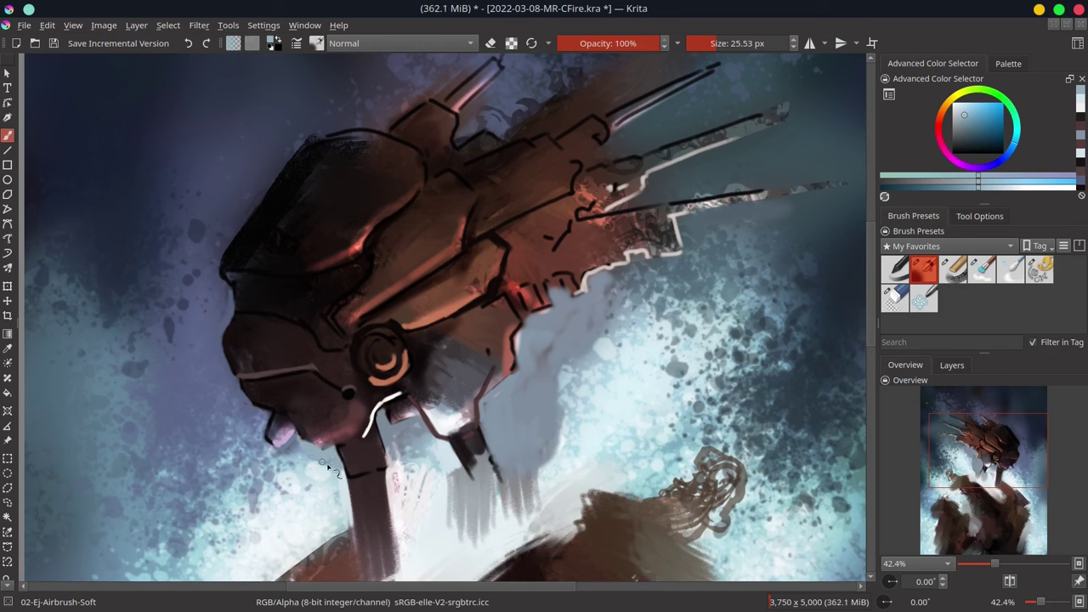
- Zoom out, save, and paint dark brown over the upper body with a ~34 px brush
scroll(426, 387, down, 3)
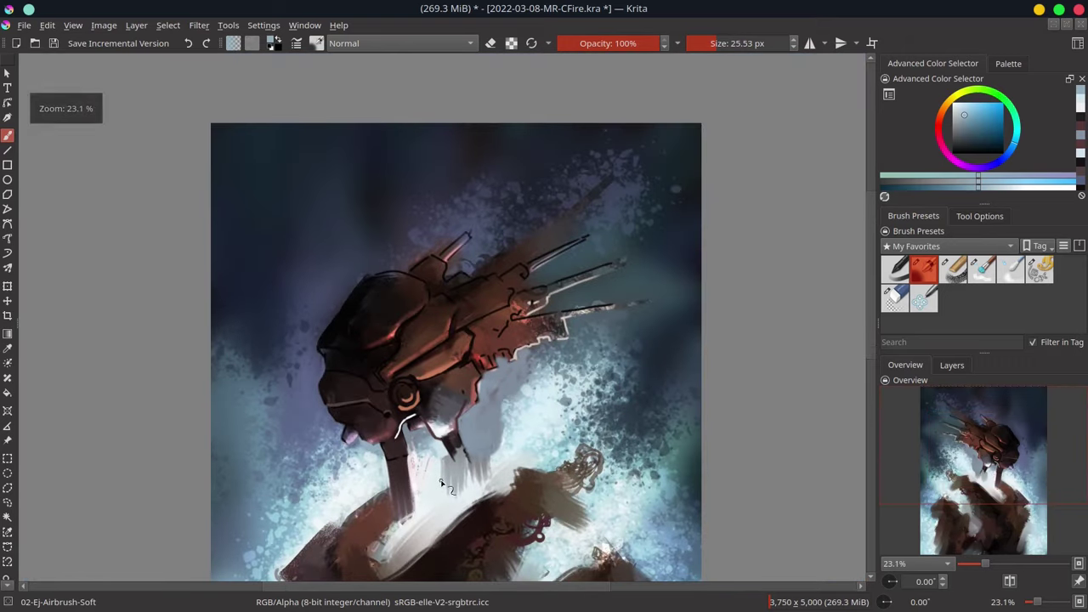
key(ctrl+s)
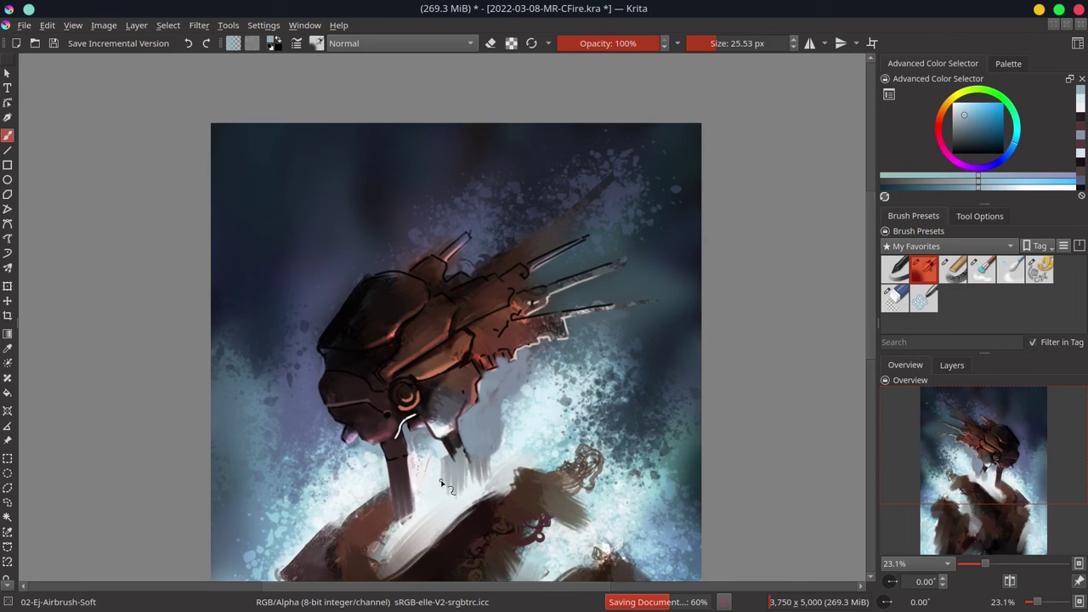
ctrl+click(411, 501)
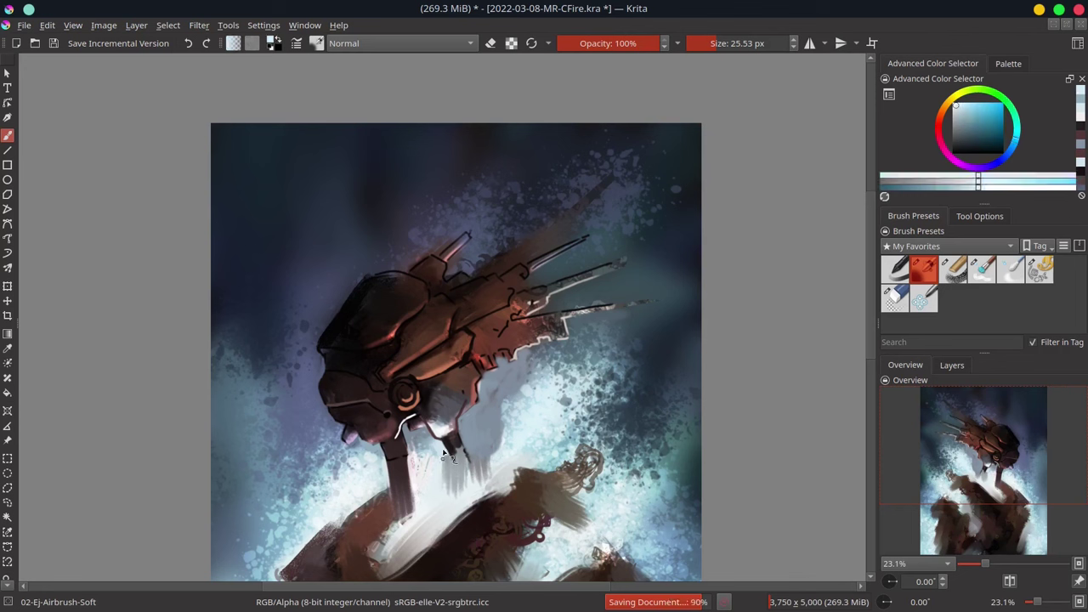
ctrl+click(458, 443)
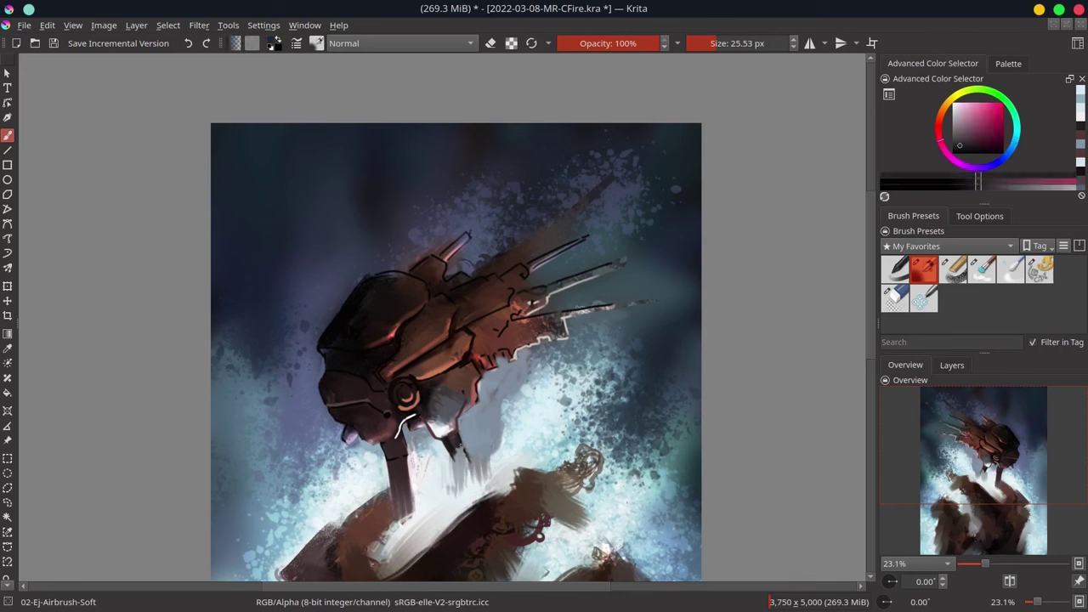
ctrl+click(451, 473)
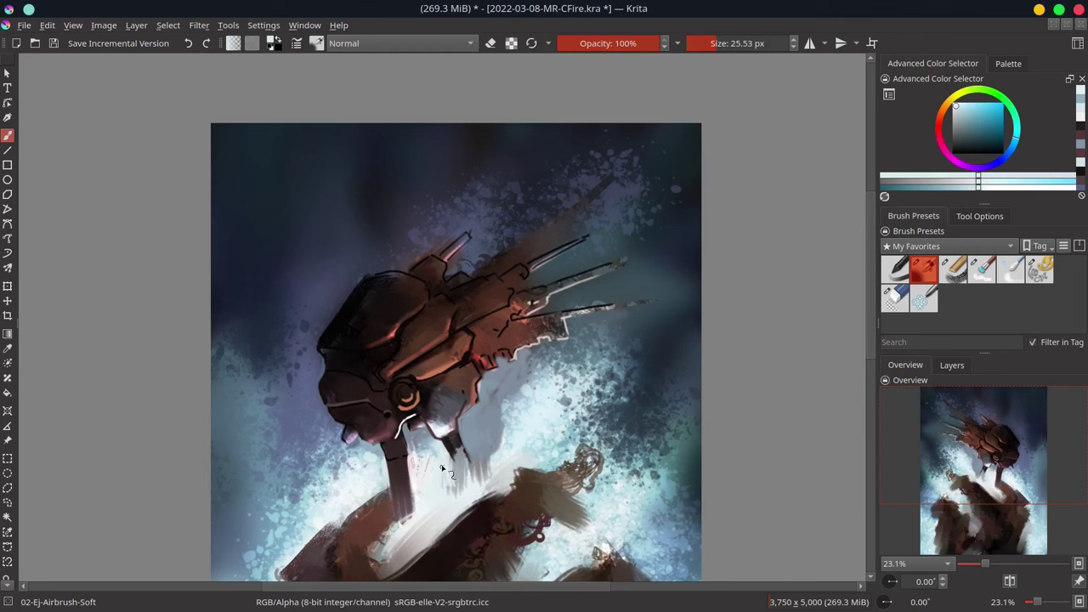
drag(444, 466, 466, 397)
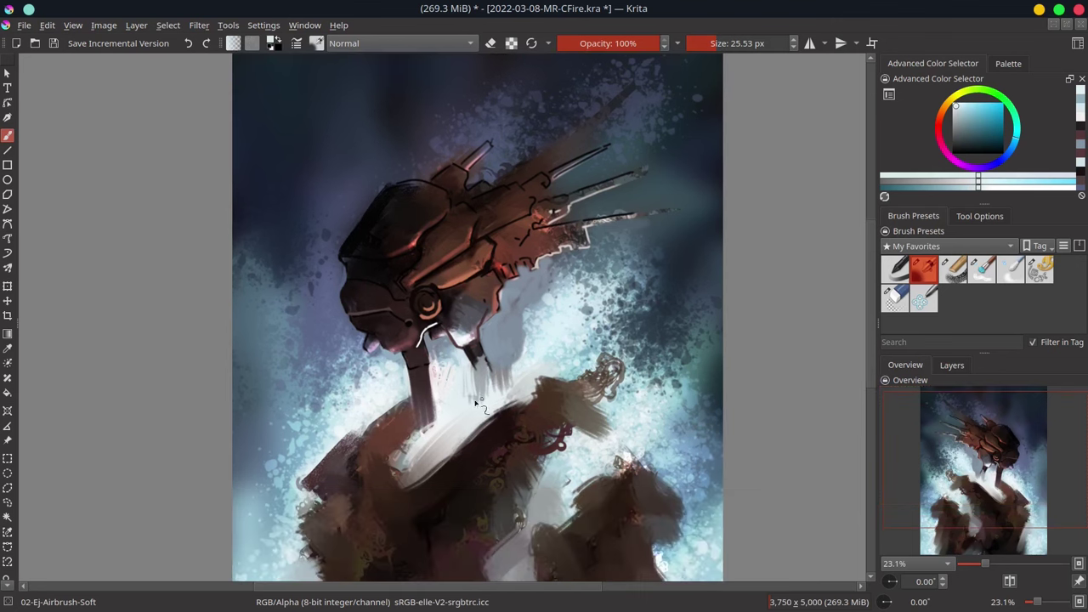
ctrl+click(425, 488)
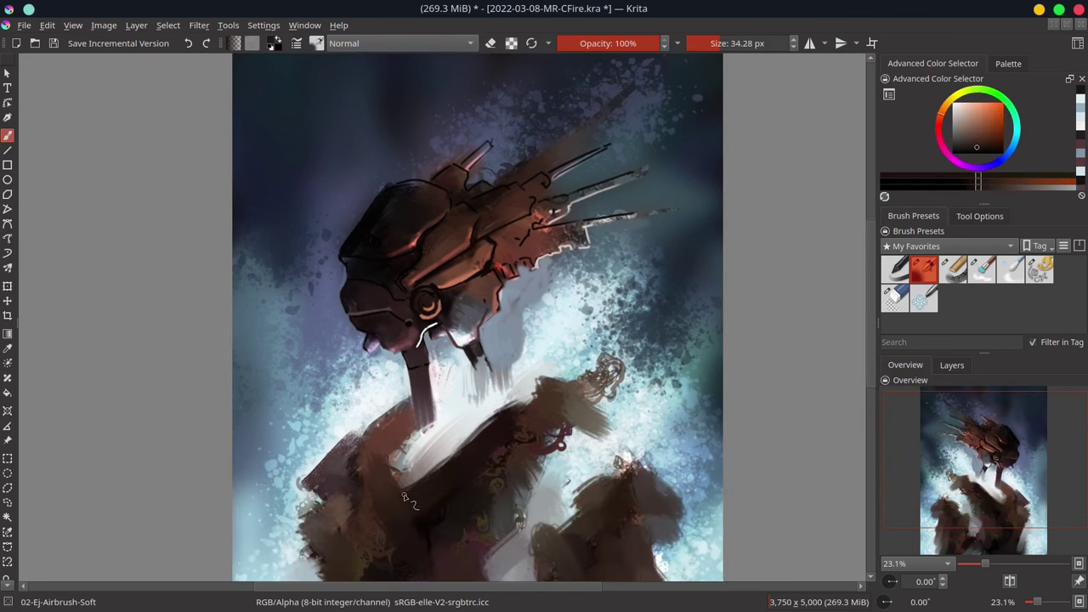
drag(425, 488, 559, 385)
ctrl+click(549, 387)
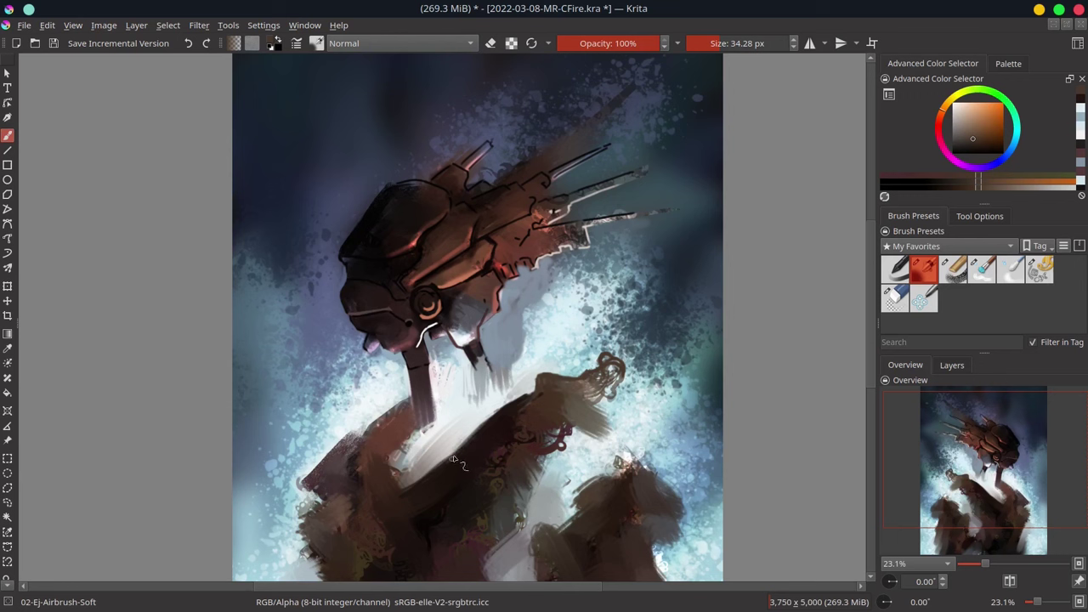
- Dab a light cyan highlight onto the body and begin a freehand selection along its base
ctrl+click(483, 438)
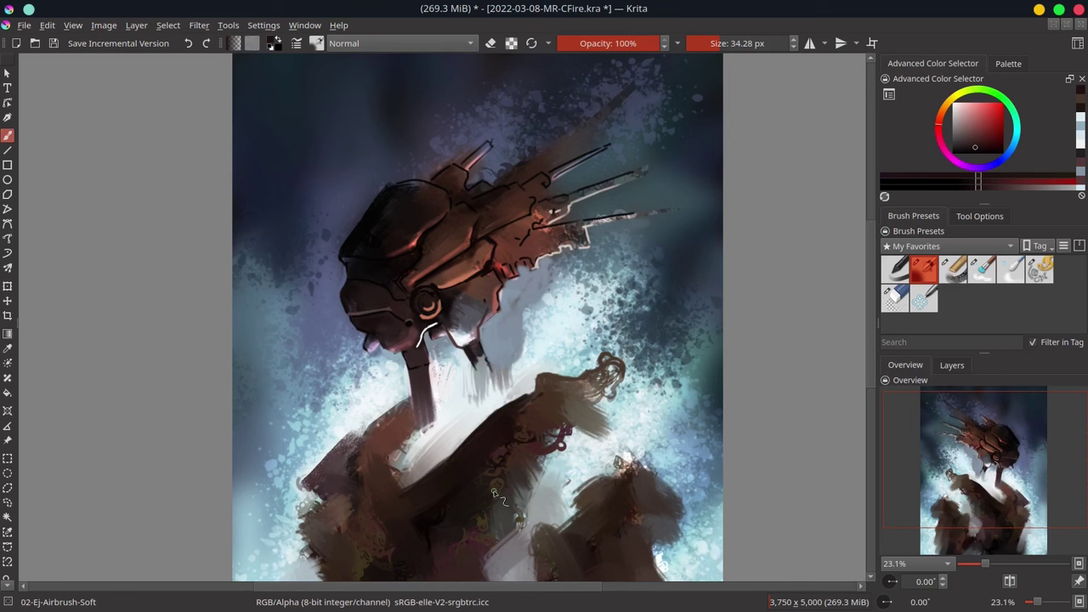
ctrl+click(598, 358)
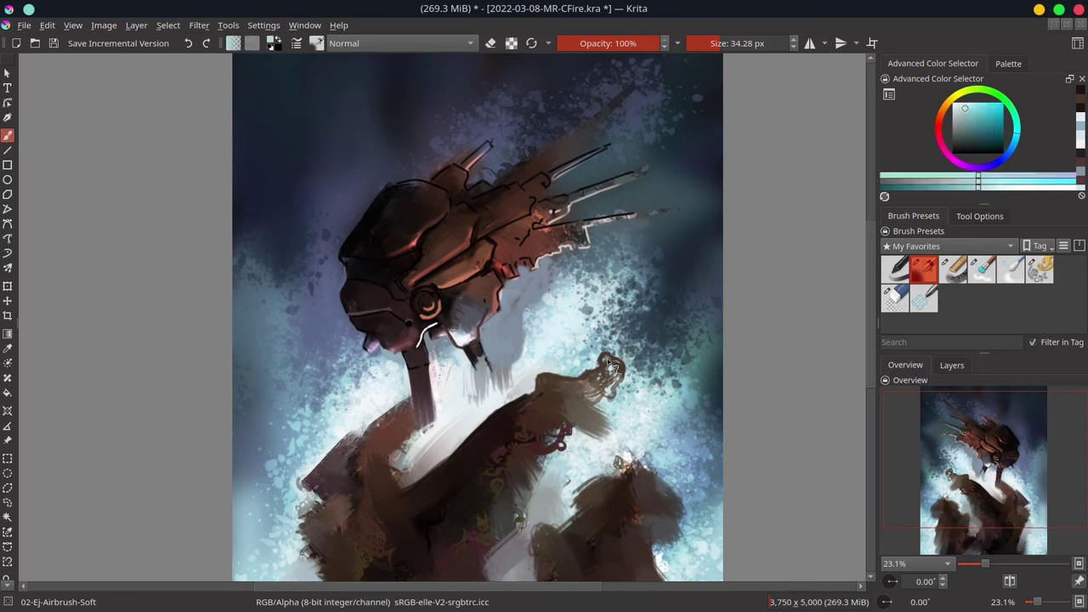
click(609, 364)
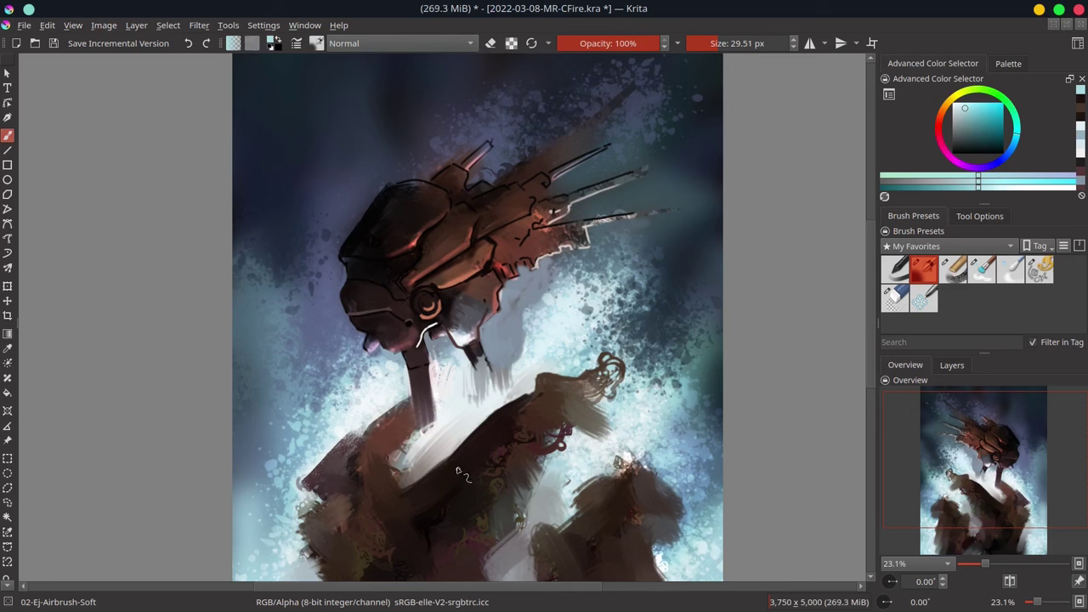
click(8, 487)
click(405, 490)
- Close the freehand selection around the chest along its top edge, and save
click(540, 373)
click(593, 373)
click(606, 432)
click(615, 500)
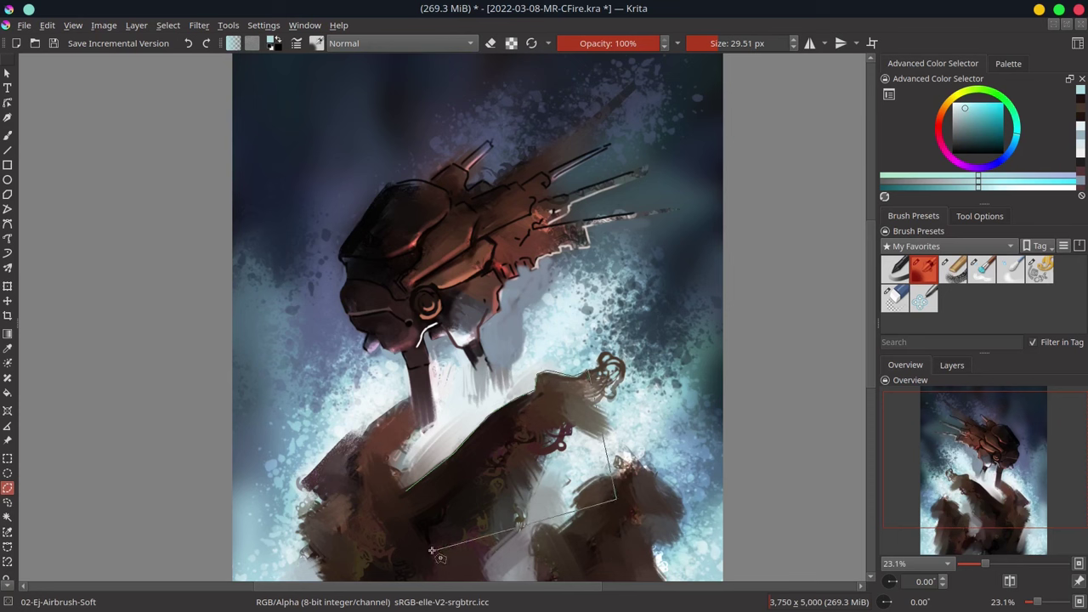
double_click(406, 539)
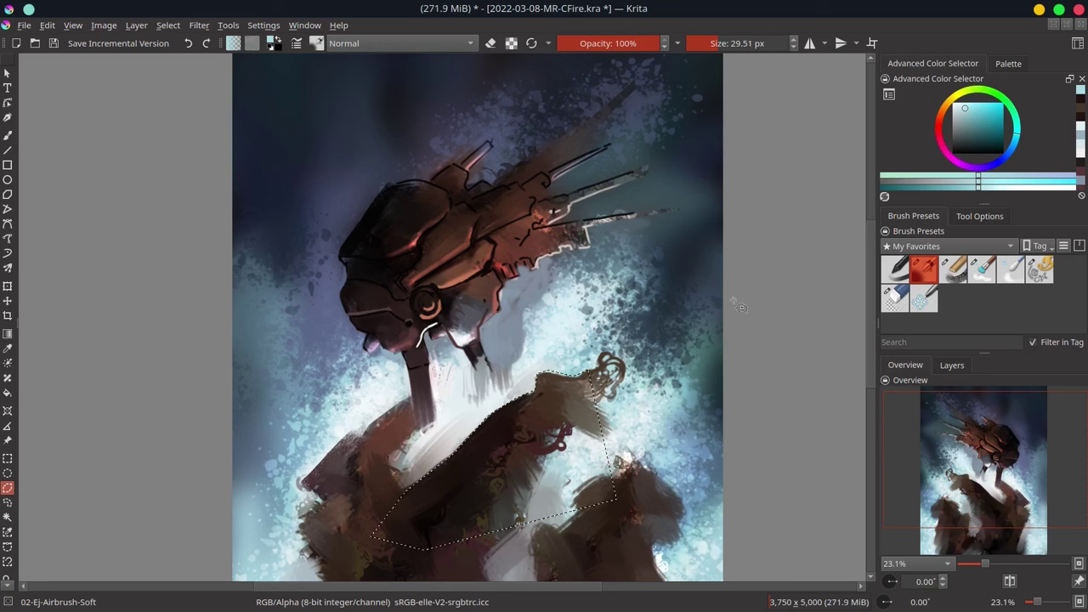
key(ctrl+s)
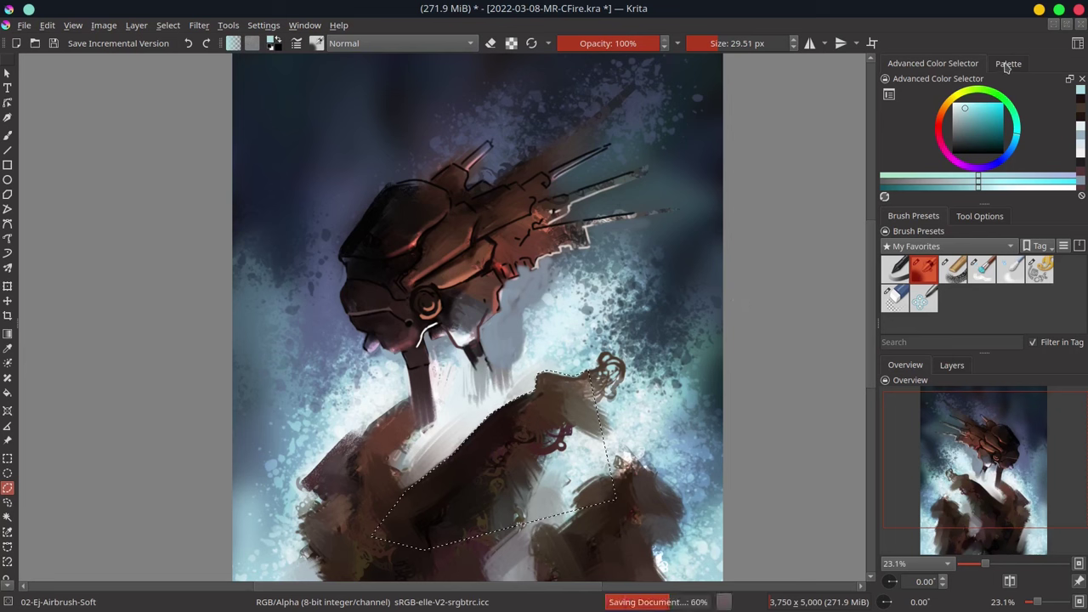
- Load the Texture Large Splat brush with Color Dodge blending
click(927, 246)
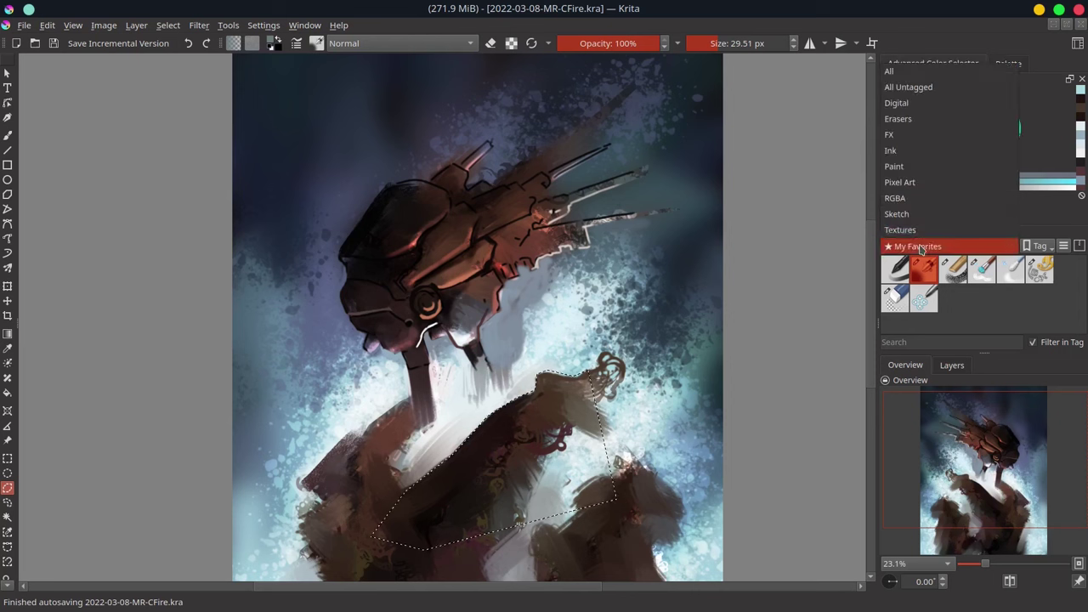
click(922, 229)
click(895, 298)
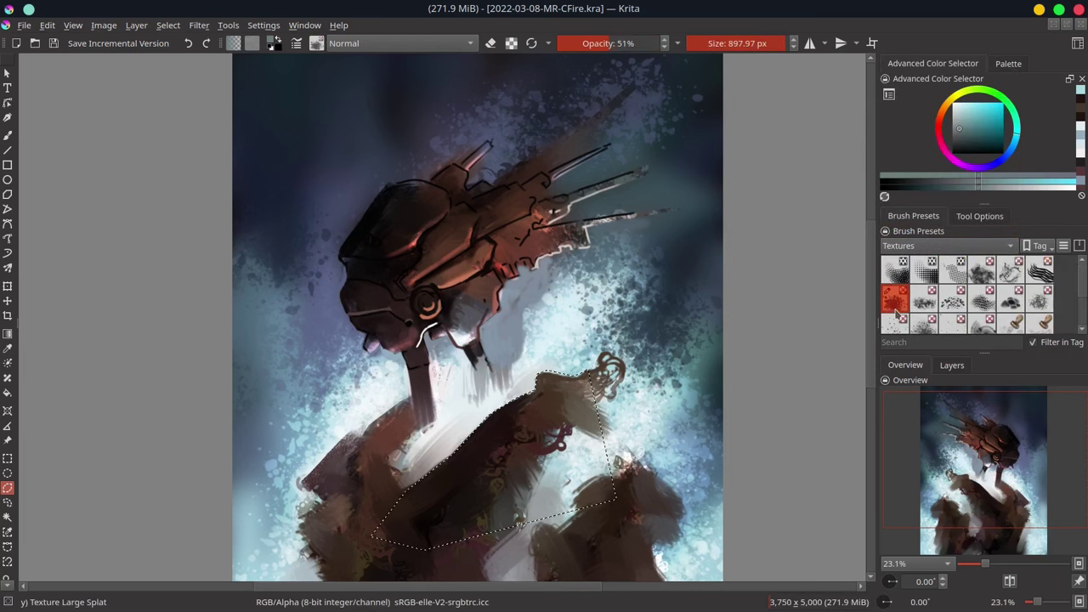
click(423, 44)
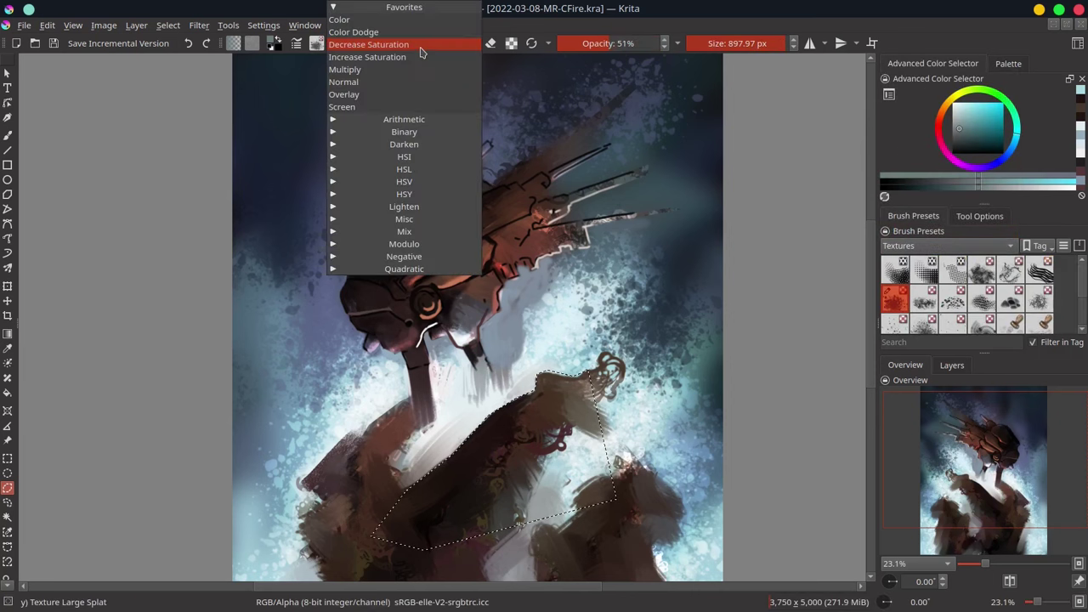
click(417, 34)
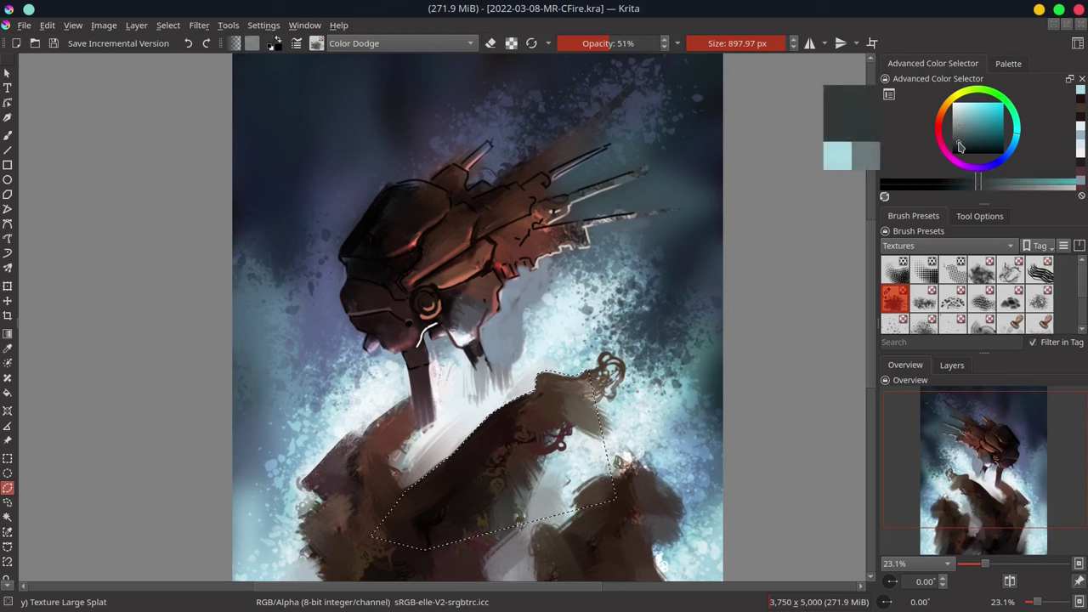
key(b)
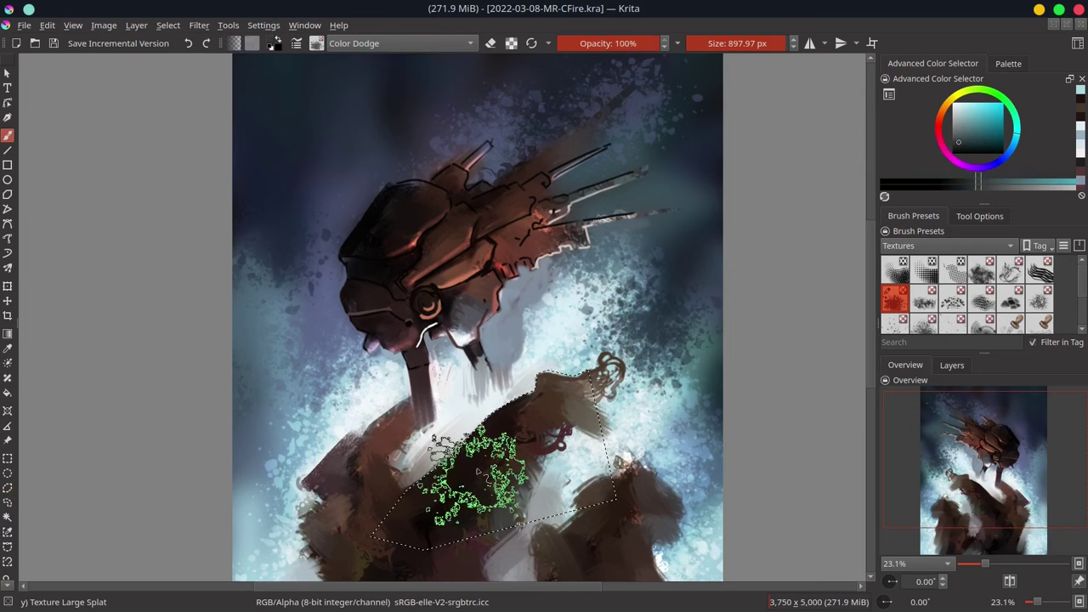
- Paint bright dodge splatter over the chest and along the selection's top, then save
mouse_move(447, 483)
mouse_down()
mouse_move(552, 386)
mouse_move(527, 413)
mouse_move(557, 357)
mouse_move(577, 395)
mouse_move(511, 455)
mouse_move(617, 383)
mouse_up()
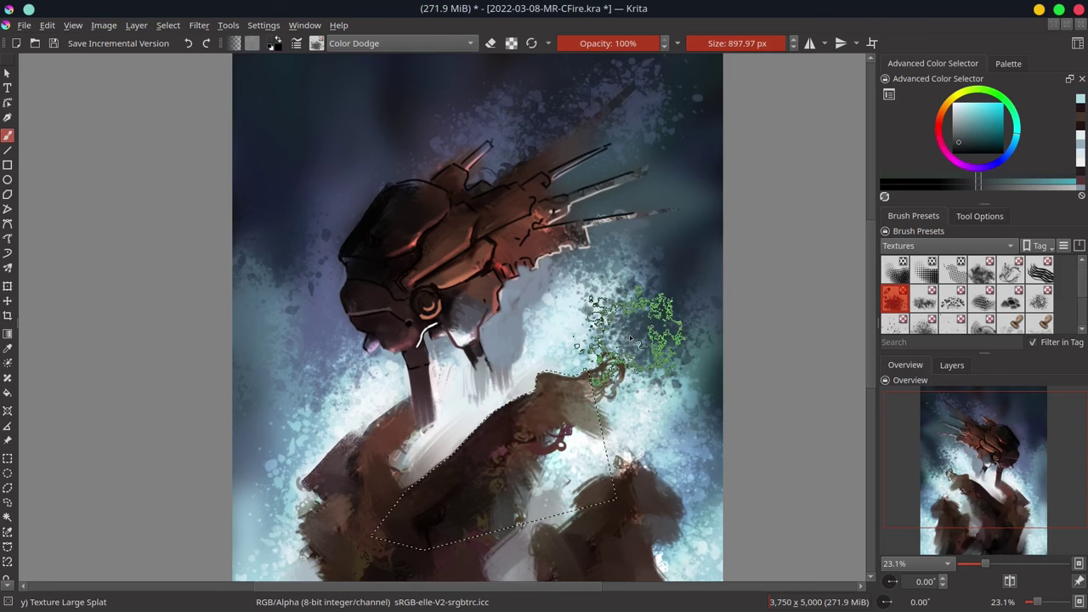
mouse_move(631, 337)
mouse_down()
mouse_move(584, 387)
mouse_move(595, 357)
mouse_up()
key(ctrl+s)
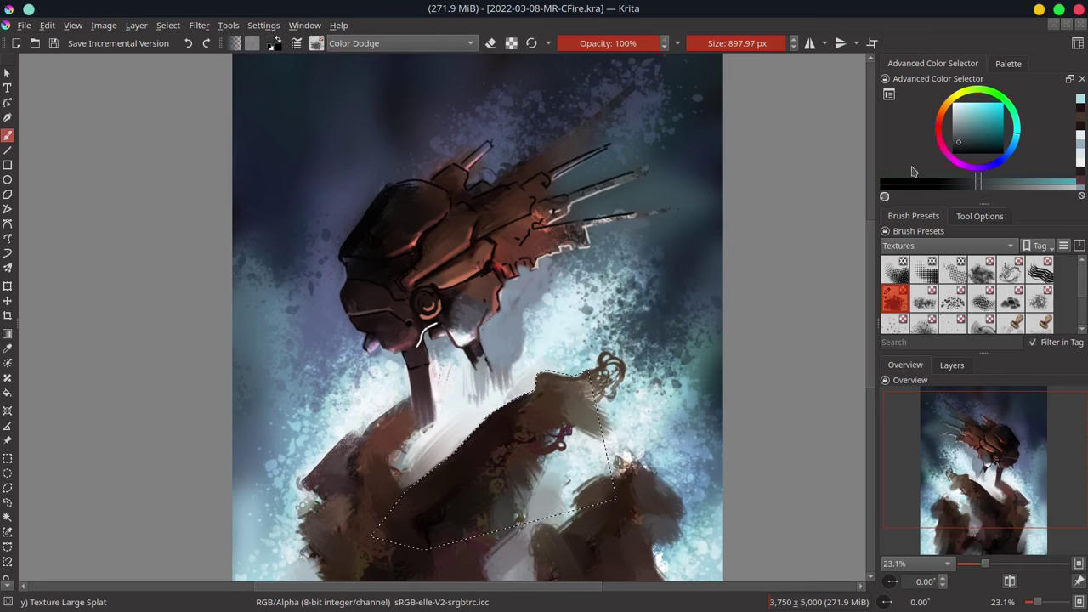
click(378, 43)
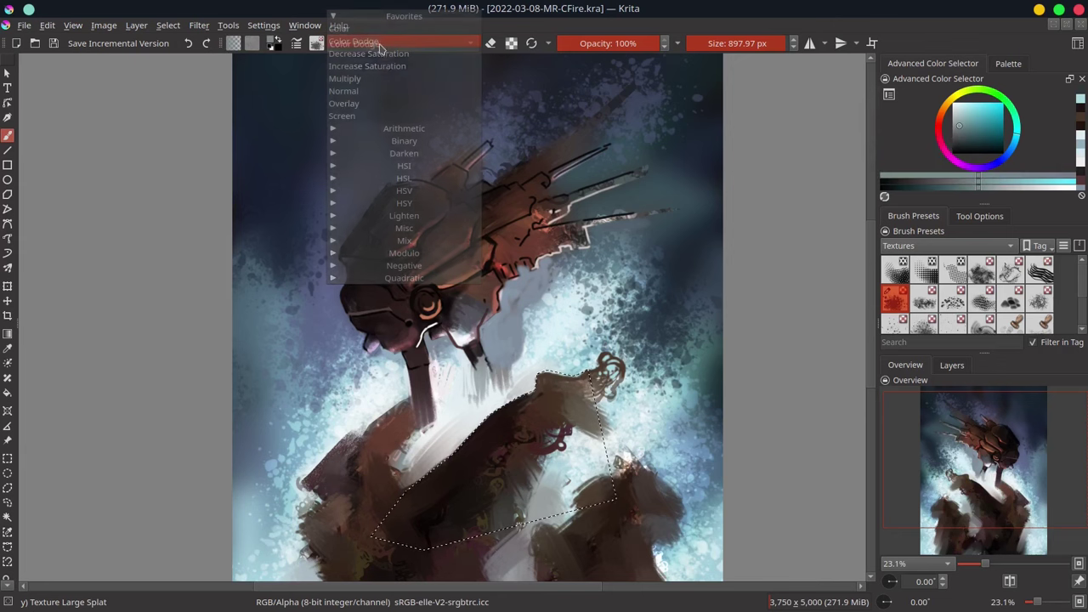
click(301, 85)
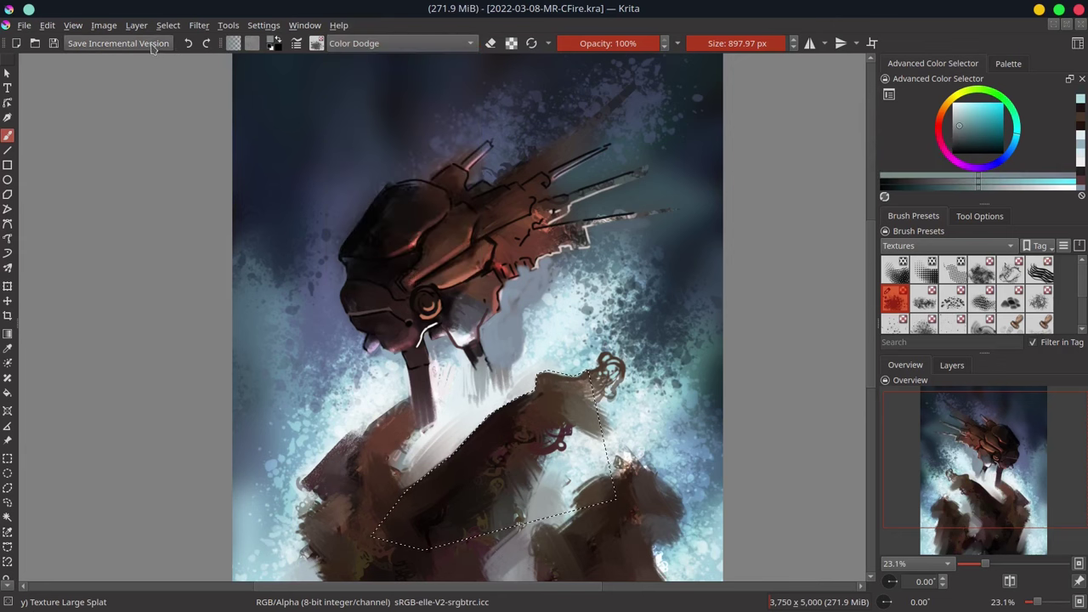
- Invert the selection and brighten the background along the chest's upper edge with a smaller brush
click(168, 25)
click(203, 92)
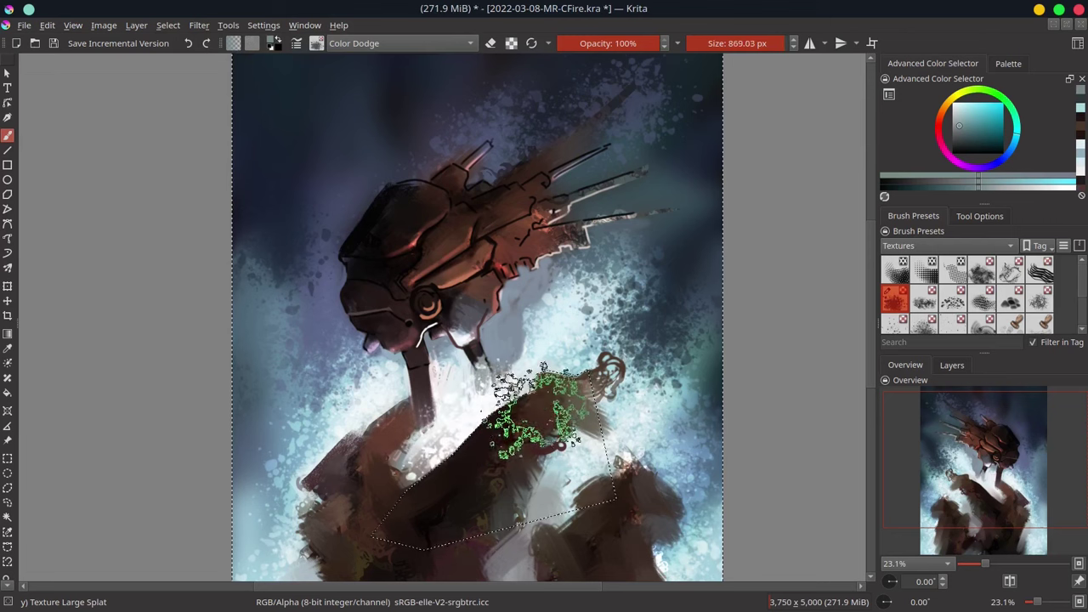
key(bracketleft)
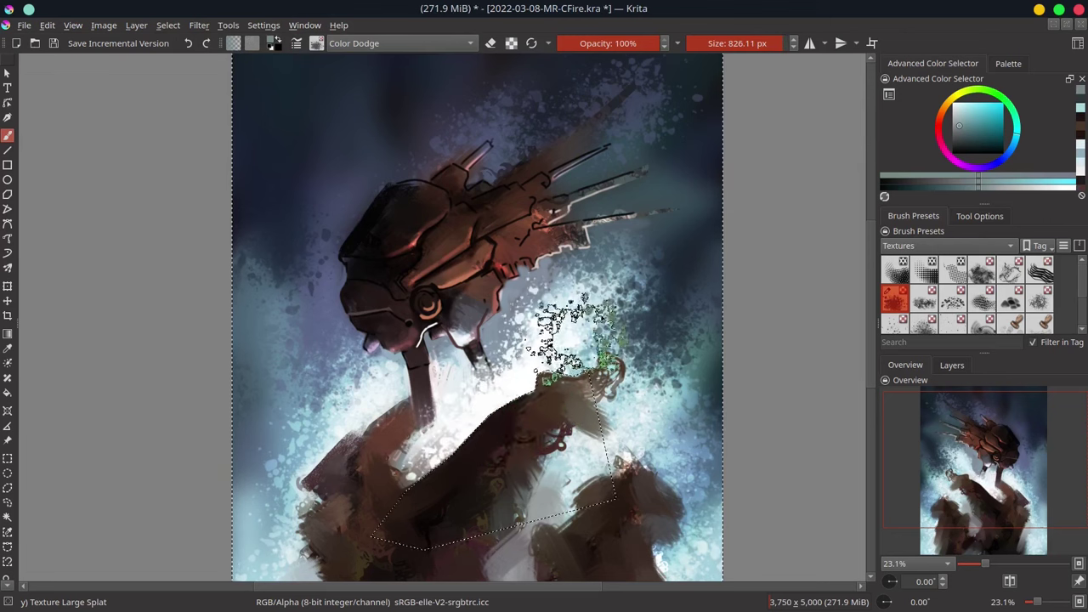
drag(477, 452, 563, 382)
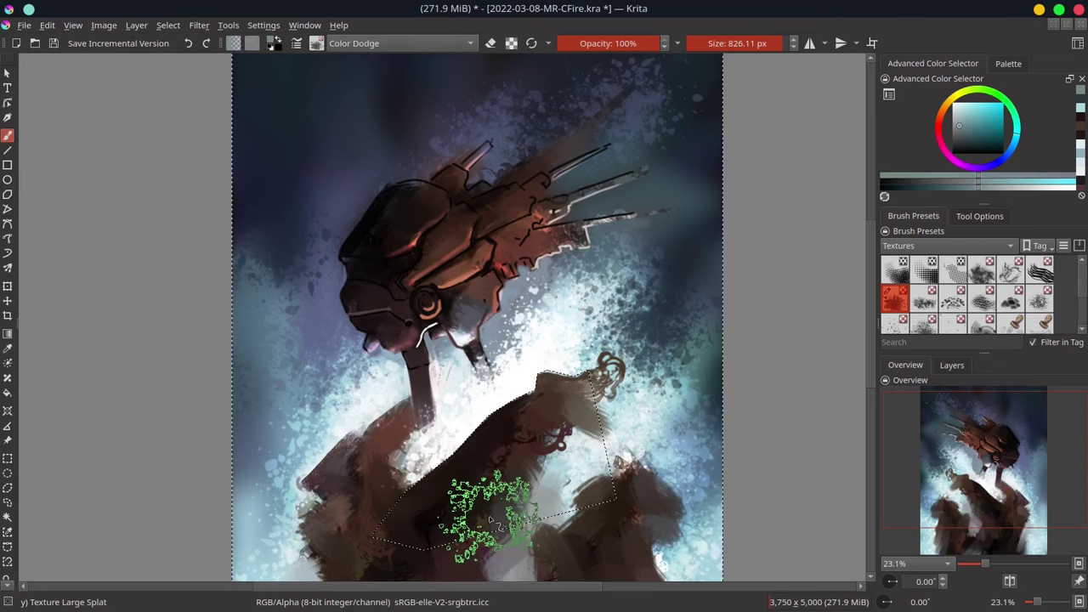
key(bracketleft)
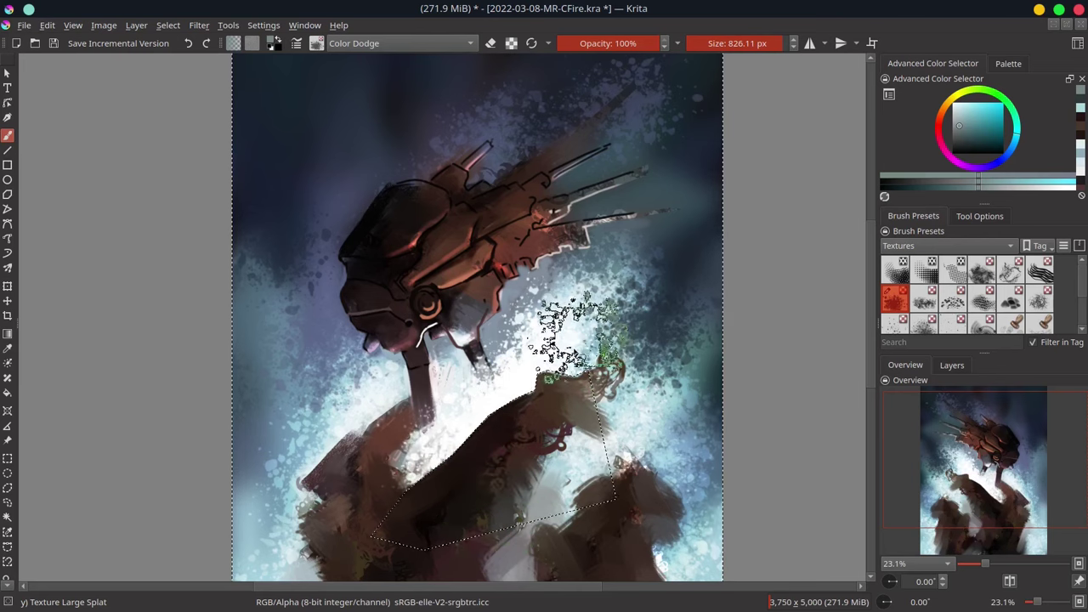
key(bracketleft)
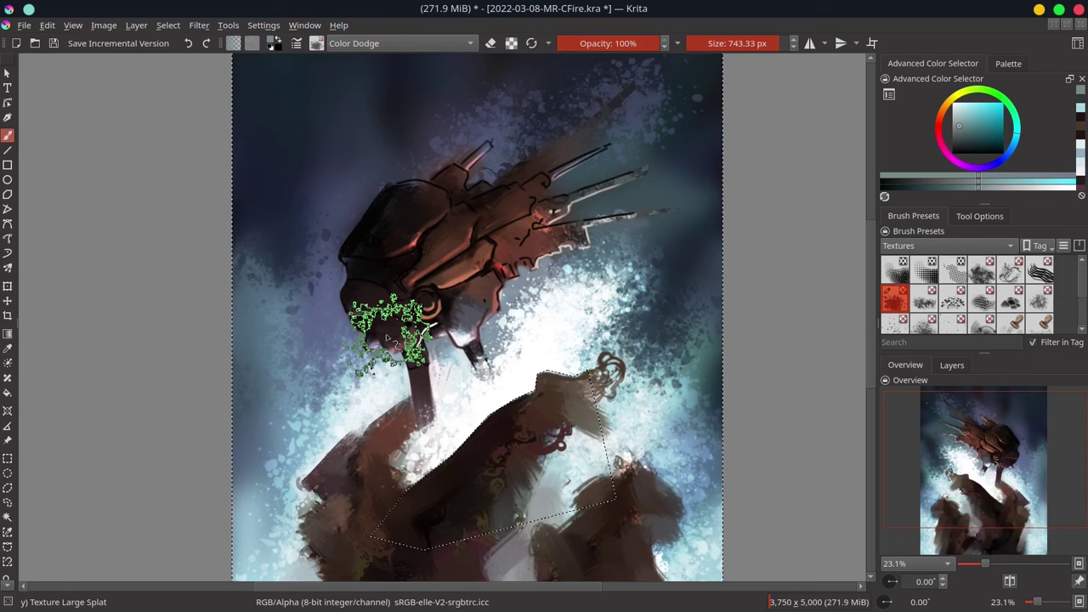
mouse_move(483, 366)
mouse_down()
mouse_move(470, 410)
mouse_move(481, 440)
mouse_up()
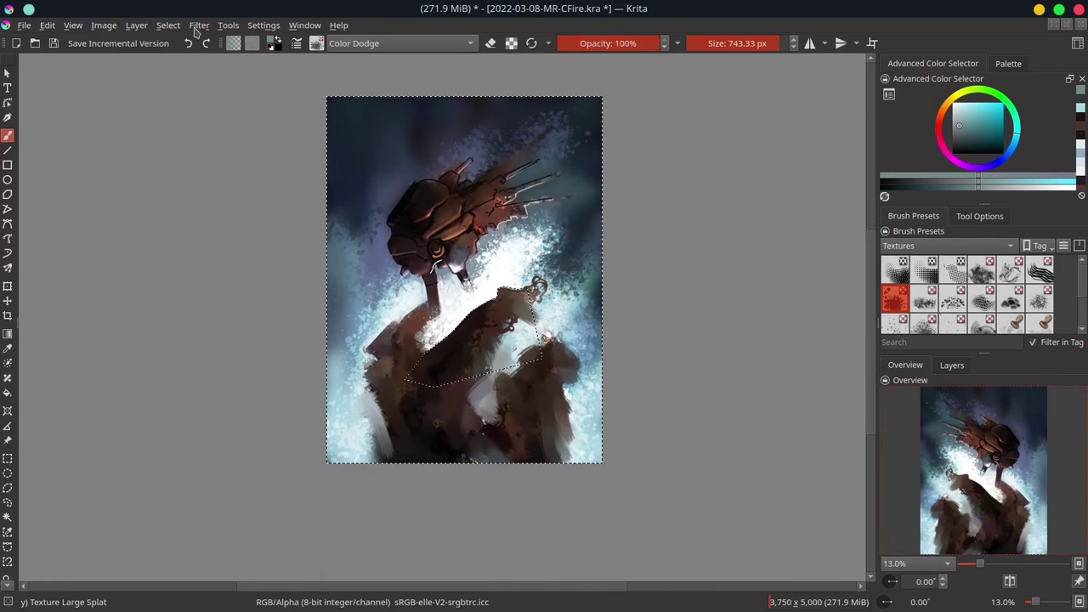
- Clear the selection and paint a bright Color Dodge streak across the chest
click(167, 25)
click(192, 58)
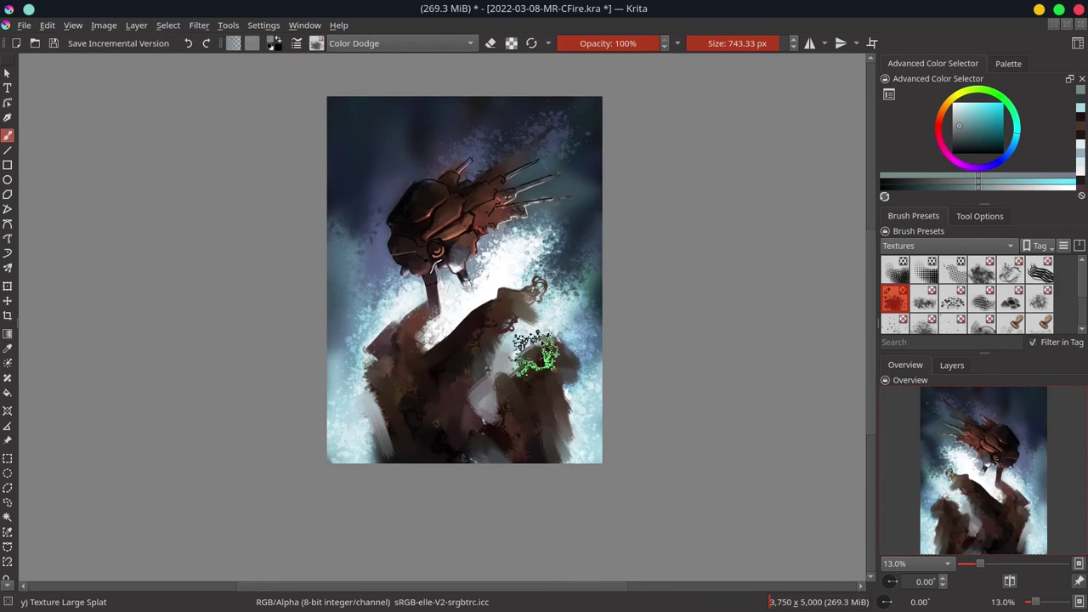
key(bracketleft)
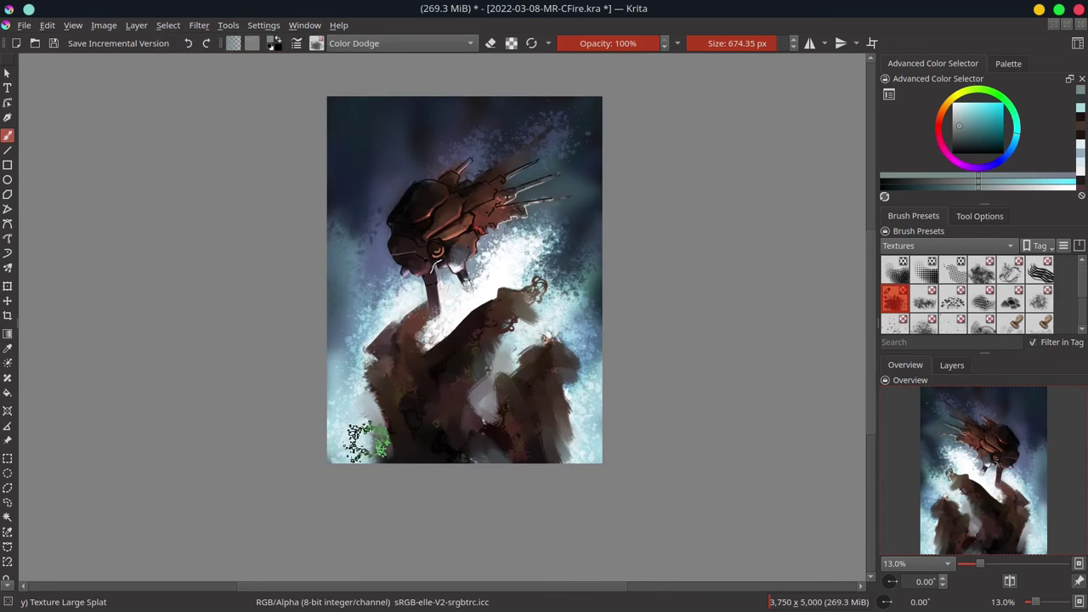
key(bracketleft)
key(bracketleft)
key(bracketleft)
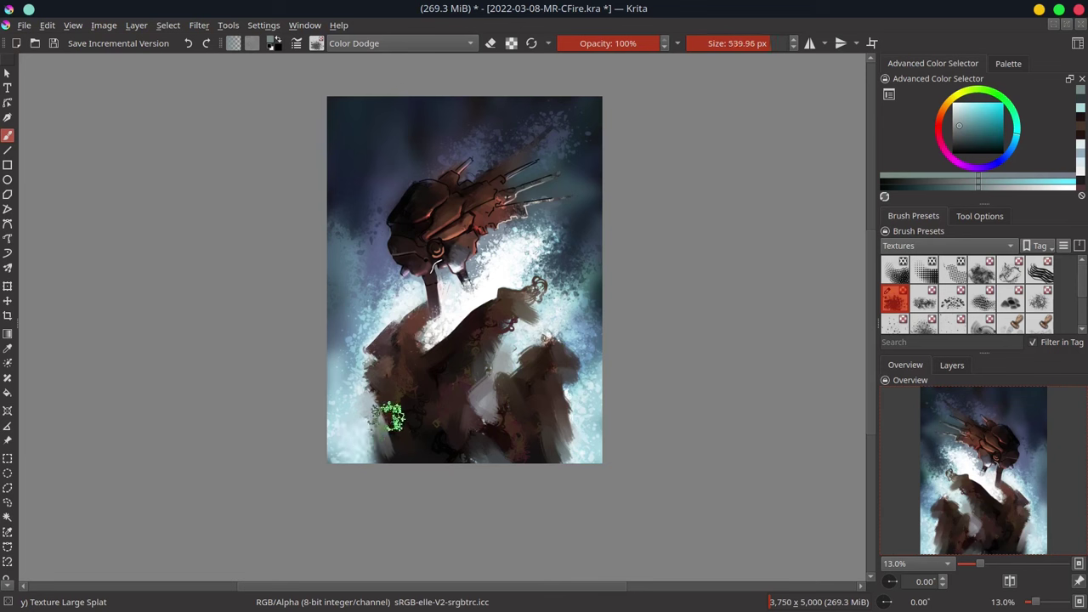
key(bracketright)
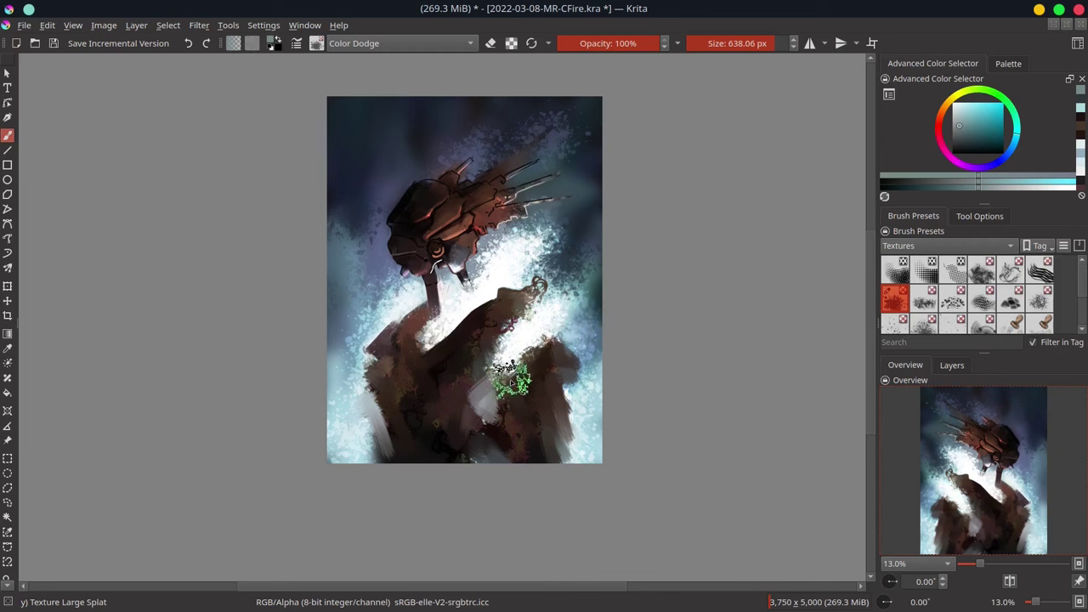
drag(501, 389, 544, 315)
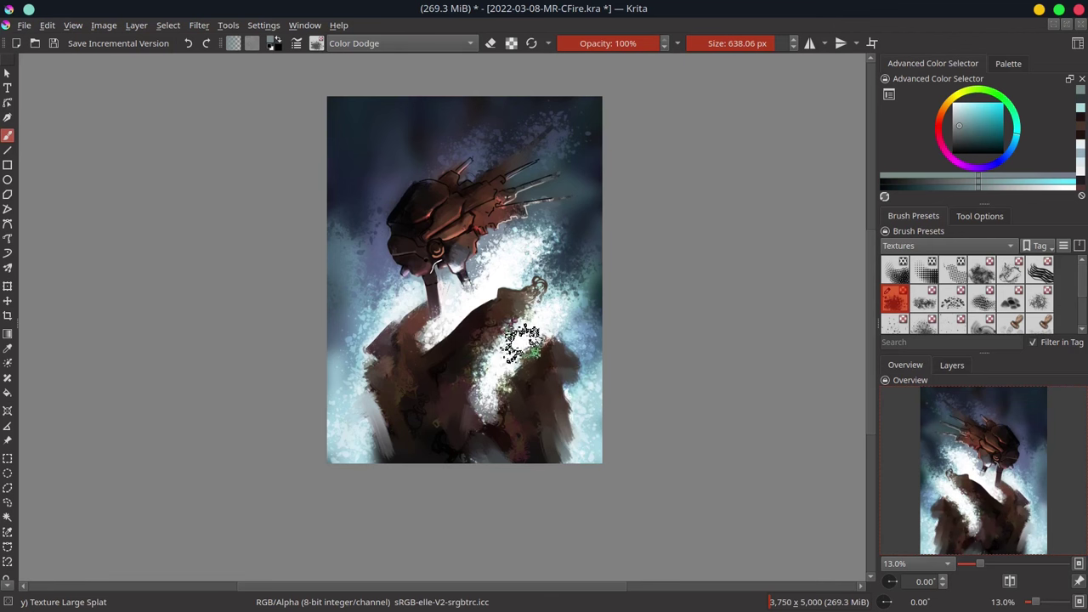
- Undo the chest speckles, brighten the lower-left edge splatter instead, and save
key(bracketleft)
key(bracketleft)
key(bracketleft)
key(bracketleft)
key(bracketleft)
drag(506, 344, 489, 391)
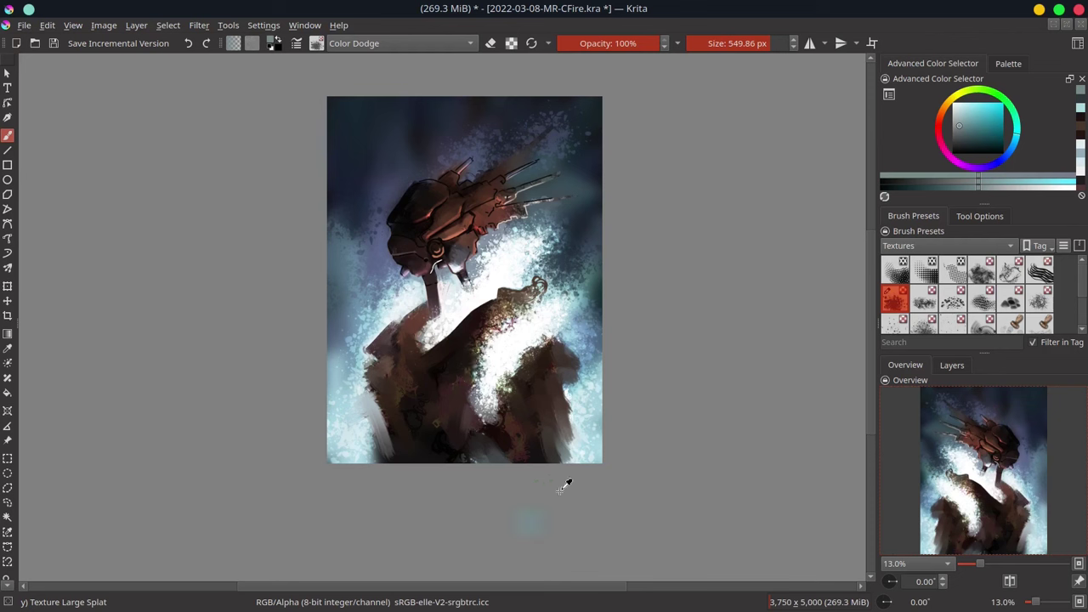
key(ctrl+z)
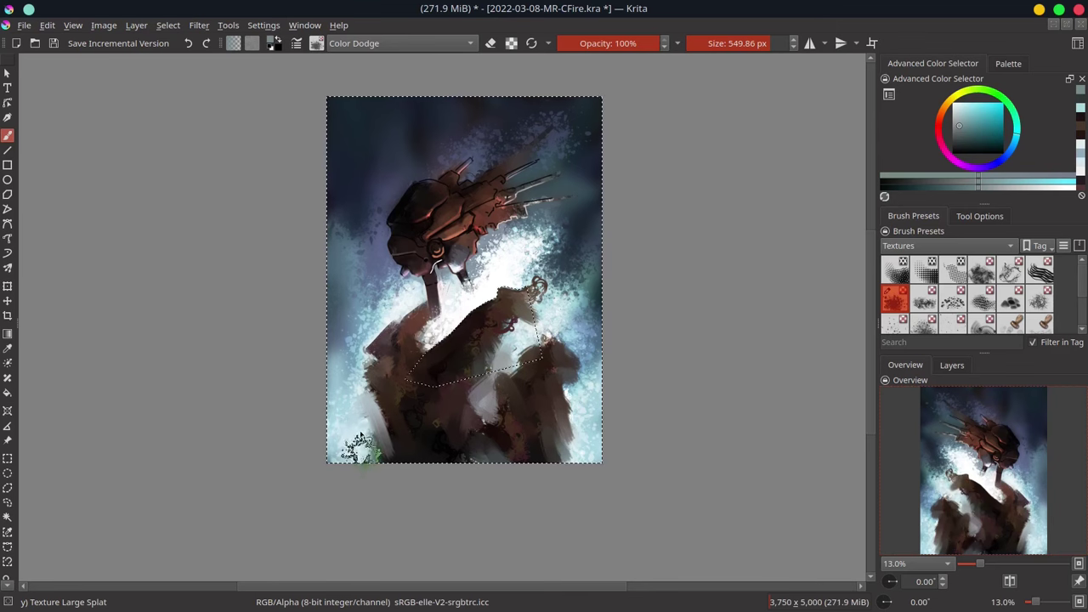
mouse_move(353, 449)
mouse_down()
mouse_move(353, 387)
mouse_move(344, 464)
mouse_up()
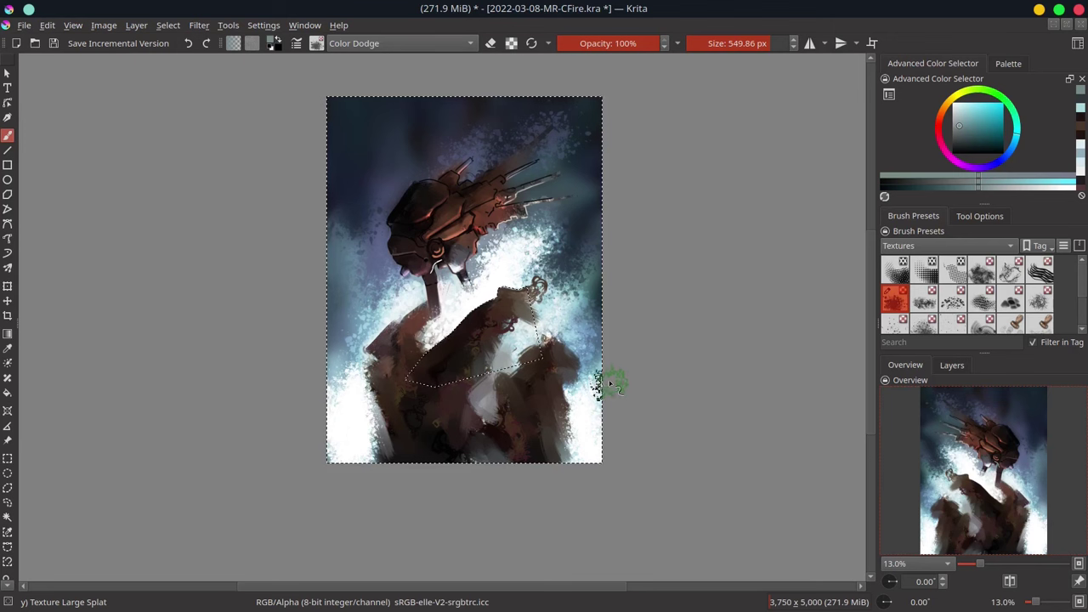
key(ctrl+s)
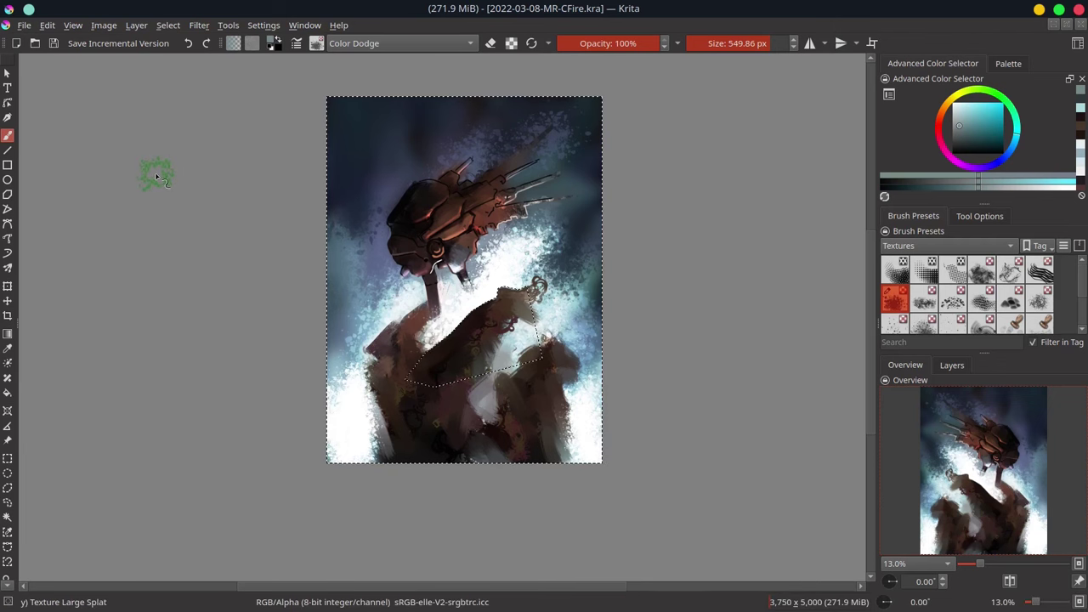
click(167, 25)
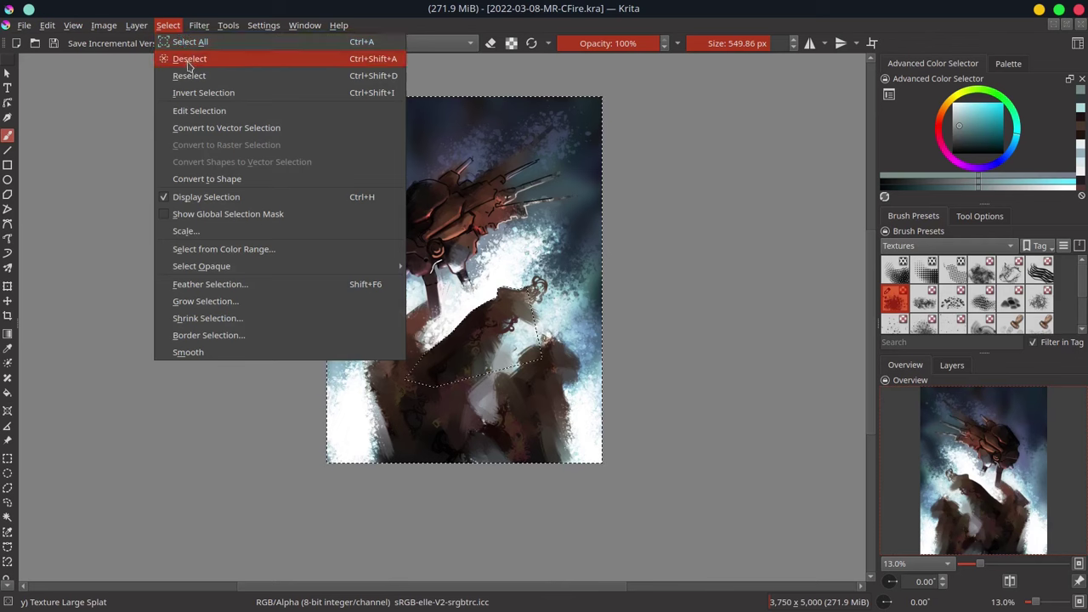
- Clear the selection, keep Normal blending, and shrink the splat brush to about 290 px
click(187, 66)
scroll(472, 340, up, 5)
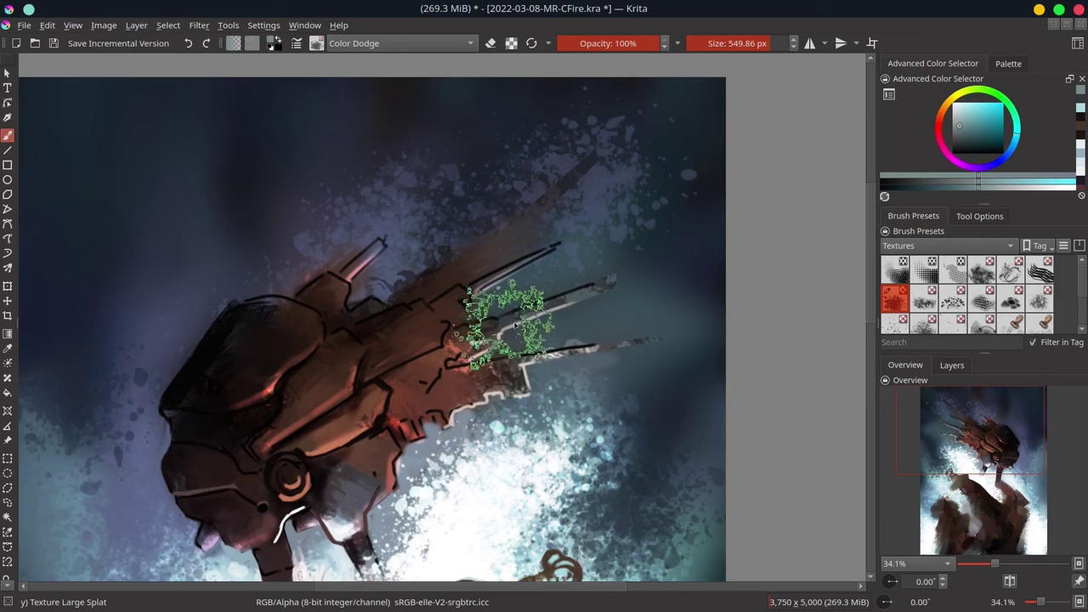
click(374, 43)
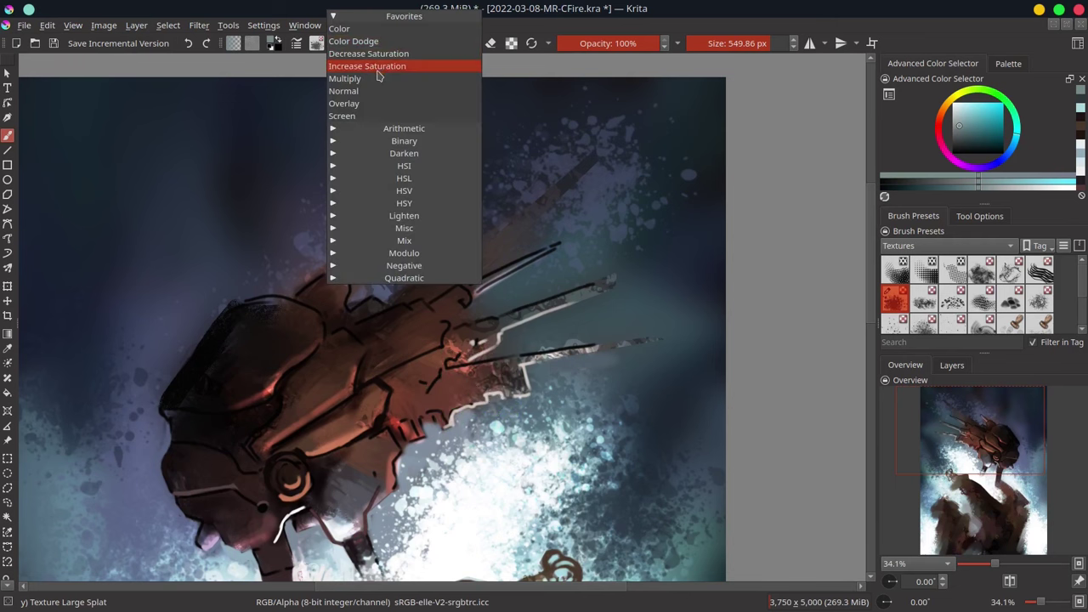
click(376, 91)
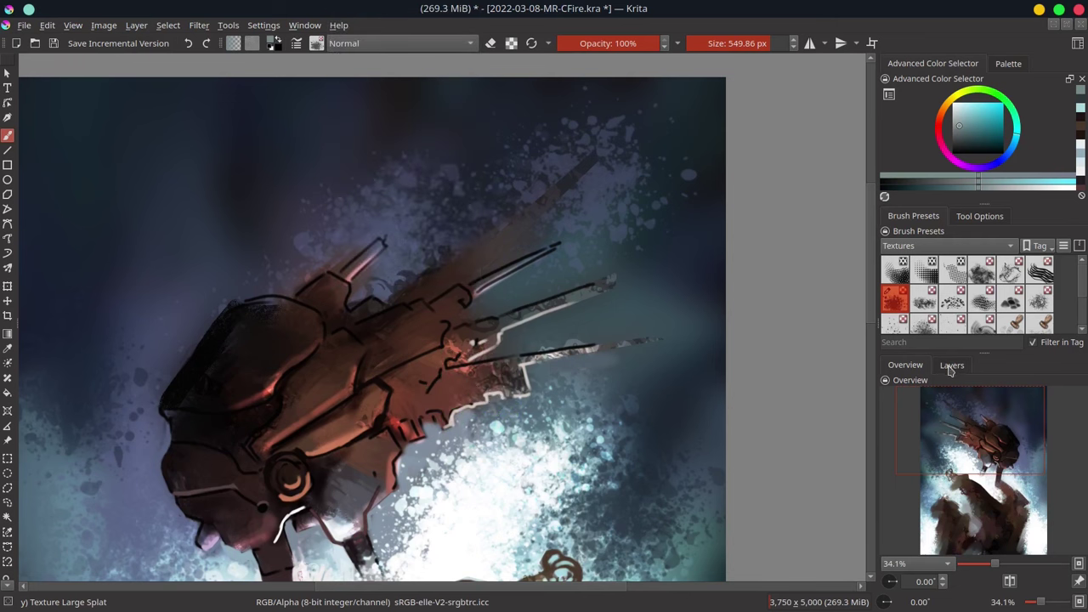
drag(450, 238, 389, 213)
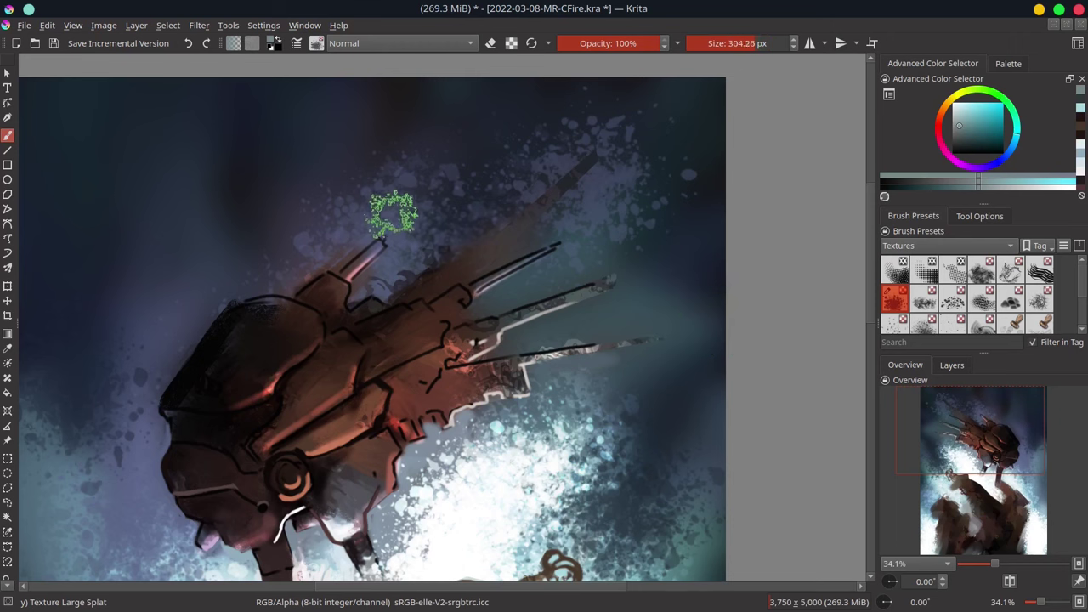
- Dab dark blue splats over the pale streak above the spike in the upper sky
ctrl+click(404, 253)
drag(404, 254, 428, 250)
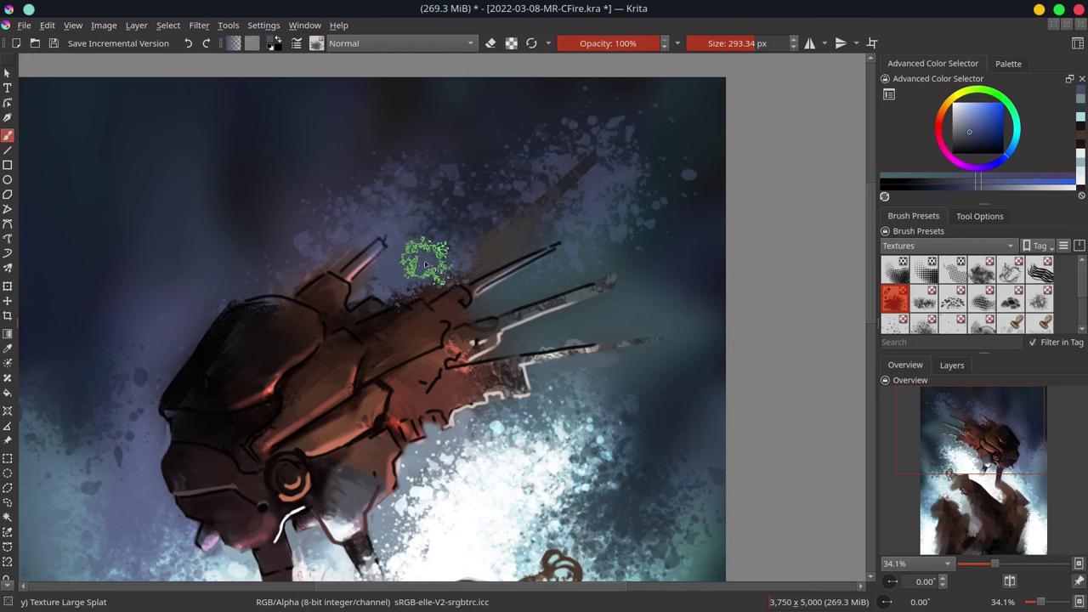
drag(570, 206, 503, 182)
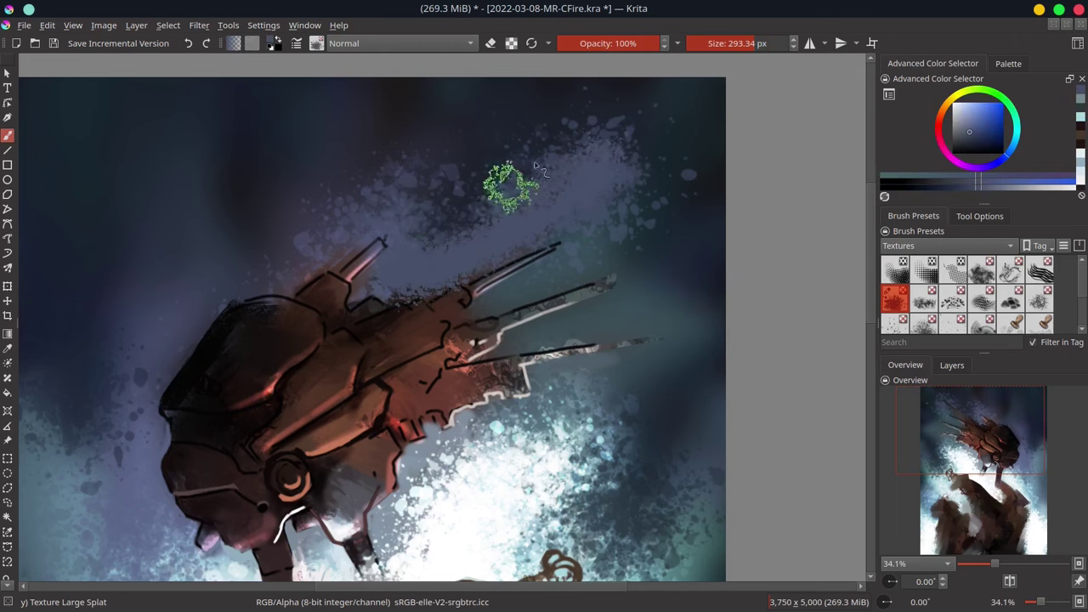
ctrl+click(493, 200)
ctrl+click(333, 238)
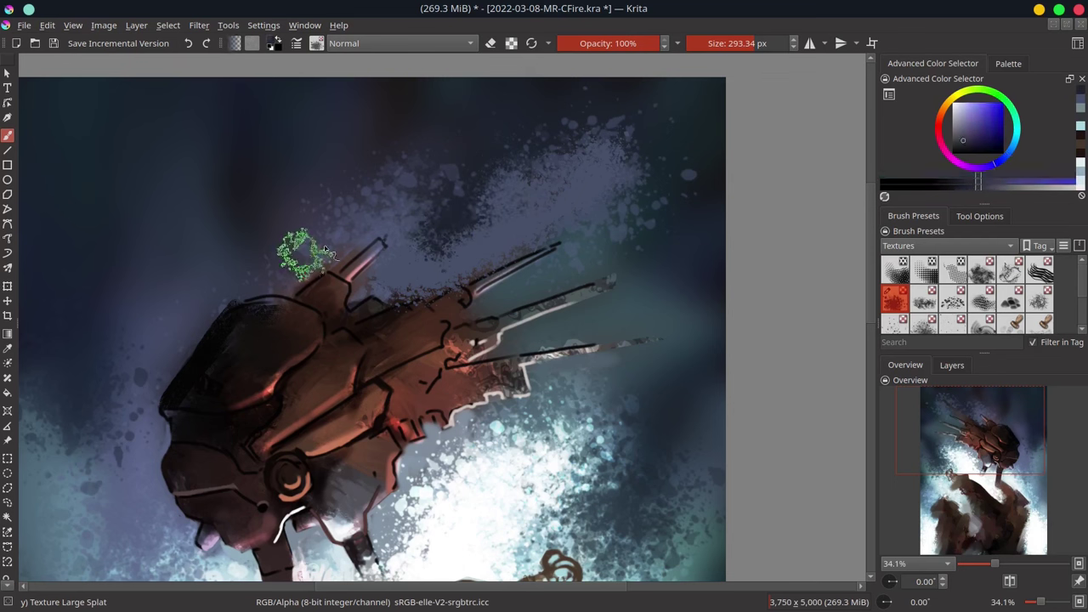
click(941, 243)
- Load 02-Ej-Airbrush-Soft from My Favorites and haze the helmet's upper edge blue-grey
click(923, 259)
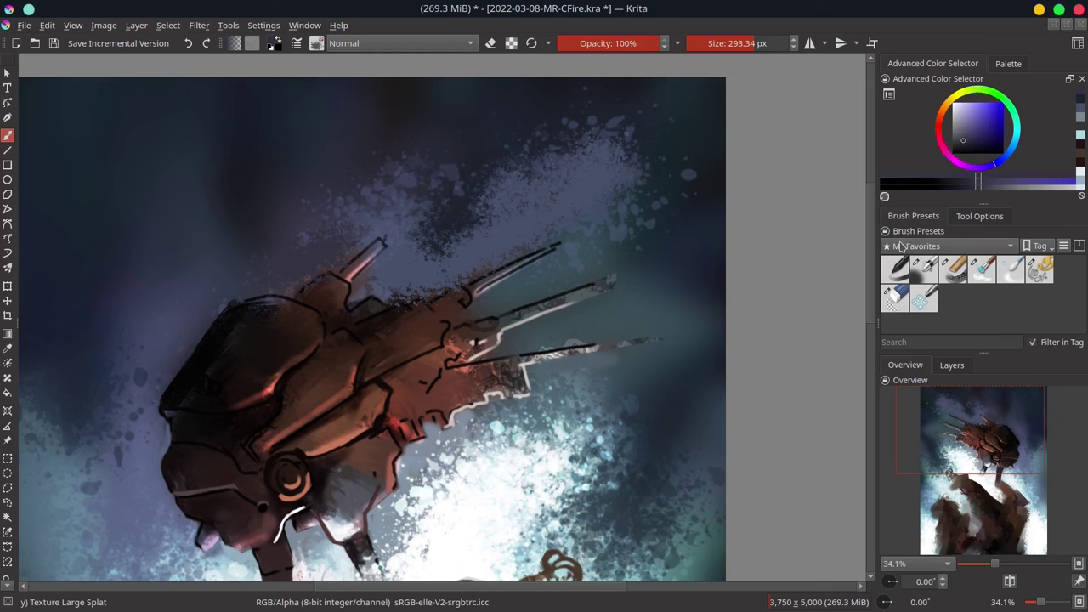
click(925, 270)
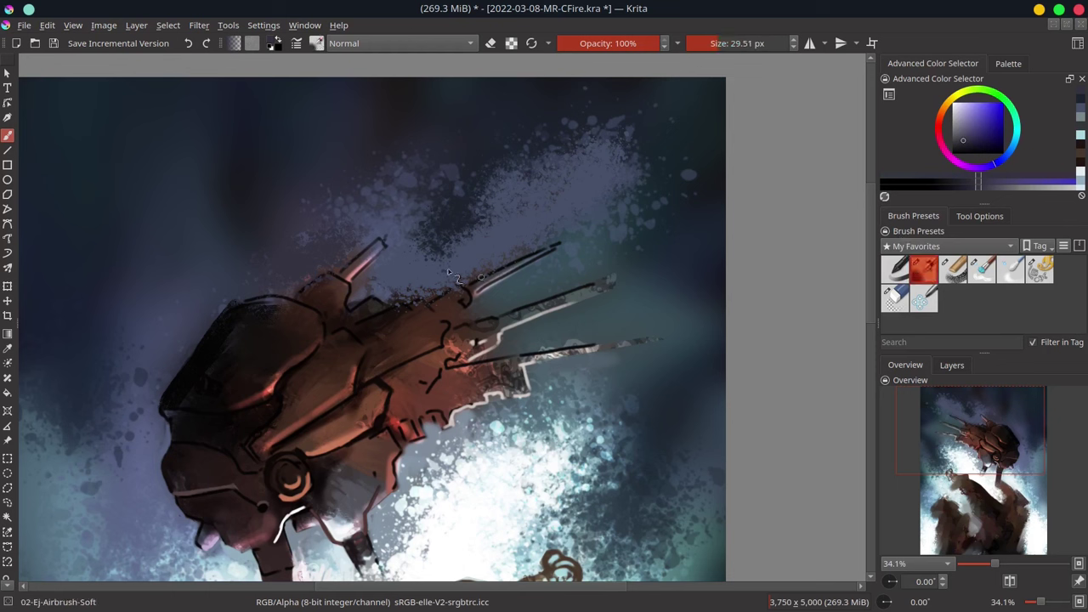
ctrl+click(382, 255)
mouse_move(306, 281)
mouse_down()
mouse_move(345, 263)
mouse_move(285, 296)
mouse_up()
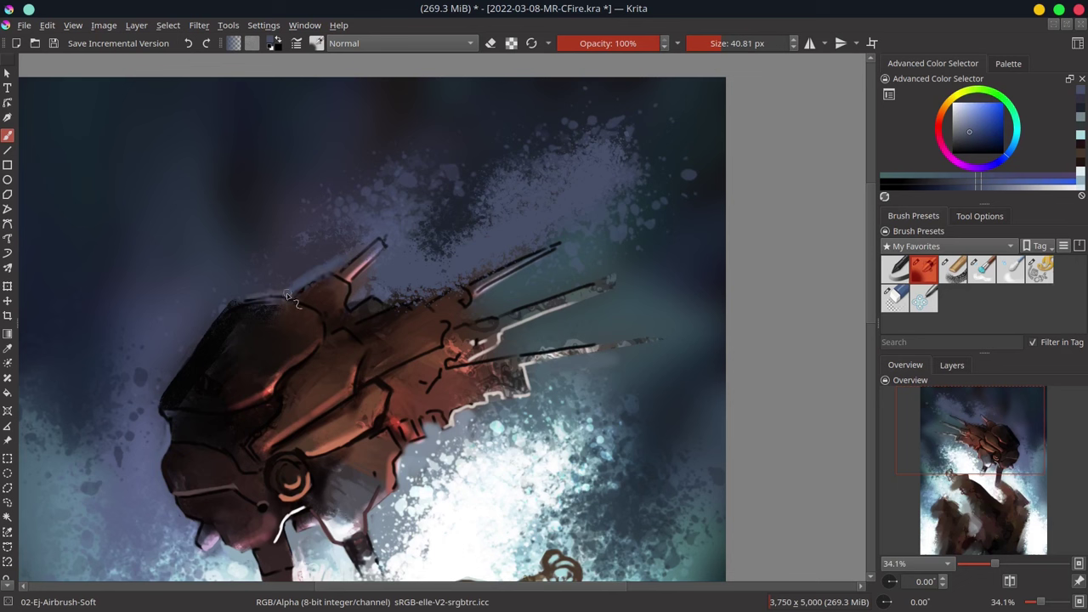
- Darken the helmet's upper-left edge with dark reddish-brown at about 50 px
ctrl+click(208, 340)
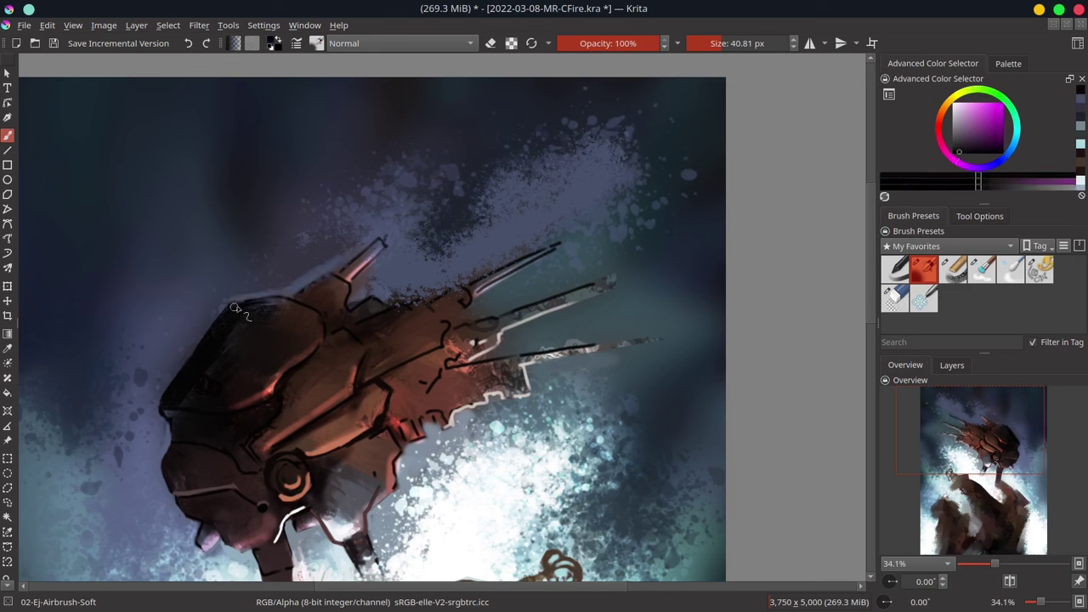
ctrl+click(238, 328)
drag(238, 332, 248, 315)
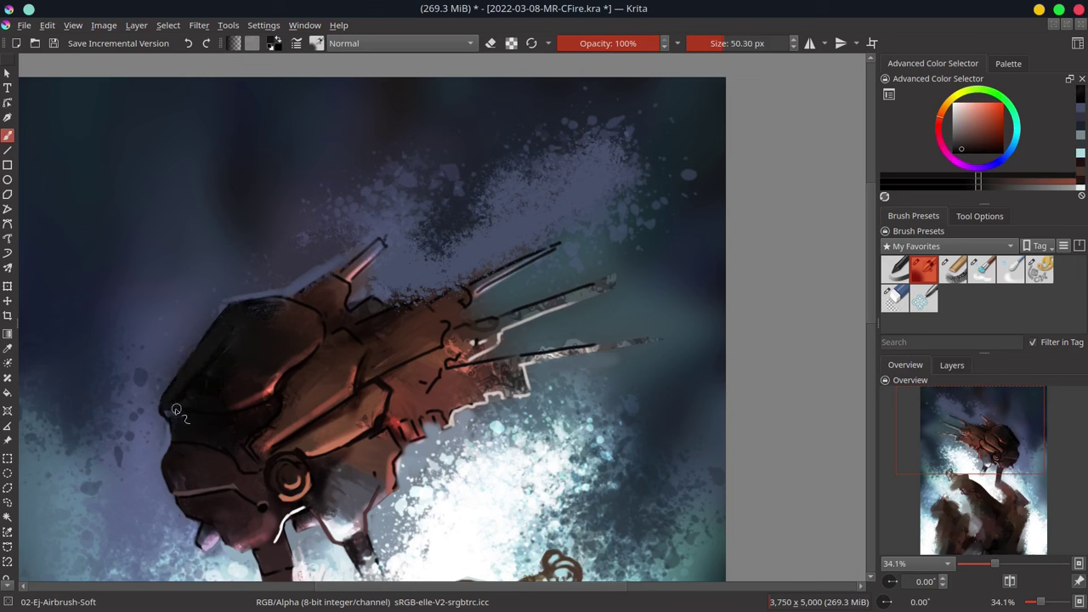
drag(163, 405, 269, 306)
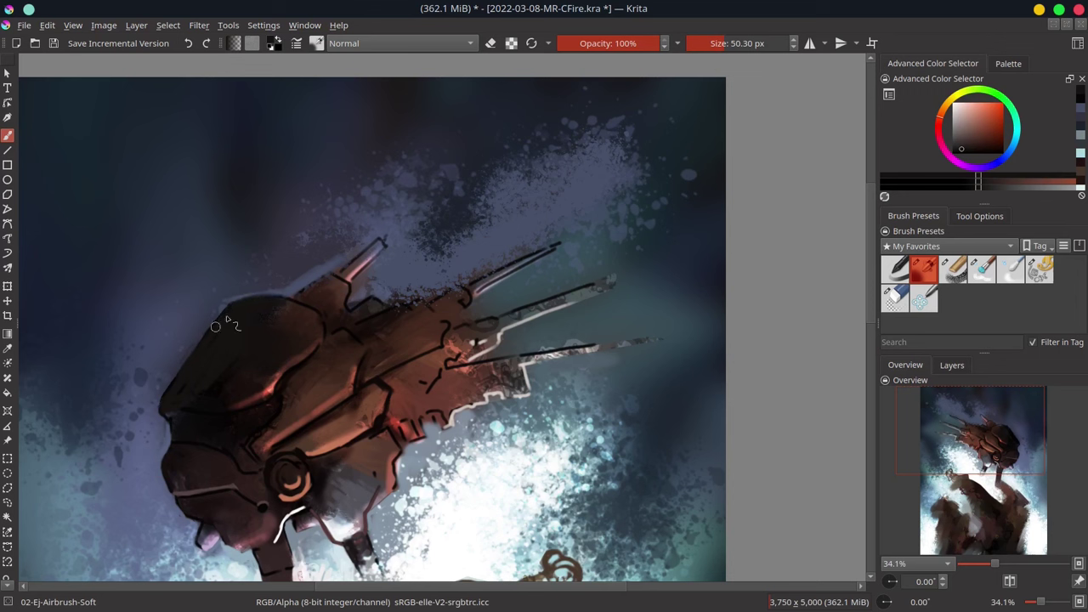
- Soften the jagged brown top edge and the top spike's base with blue-grey airbrush
ctrl+click(204, 315)
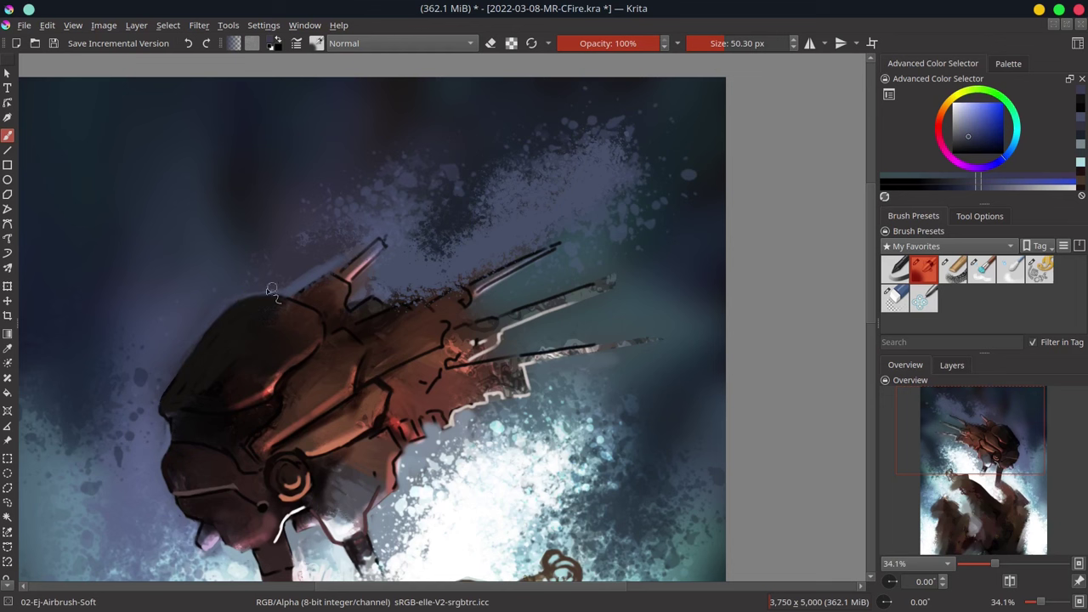
ctrl+click(380, 236)
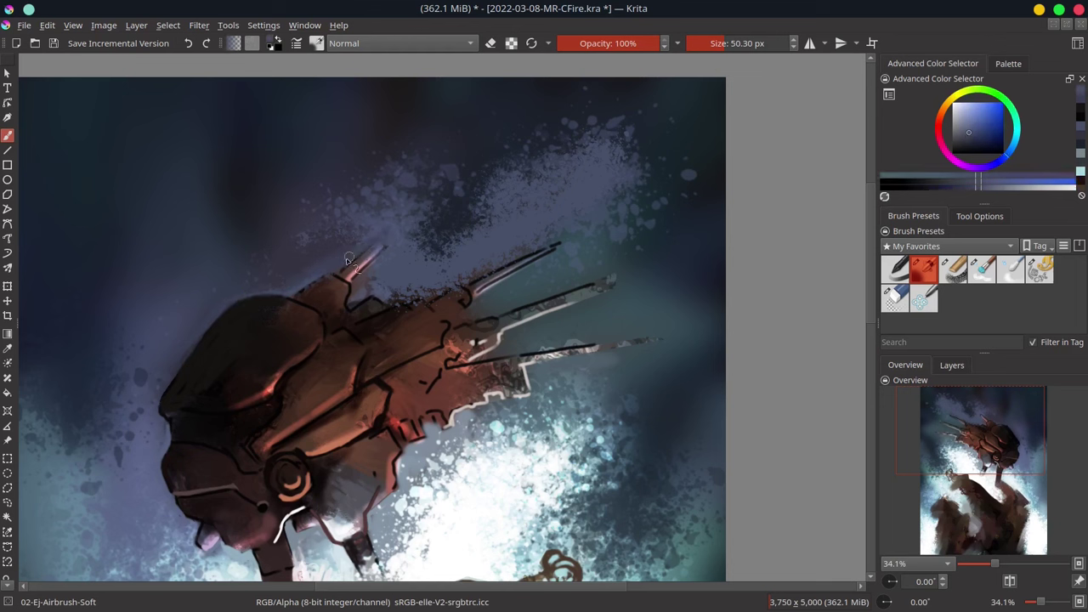
ctrl+click(374, 255)
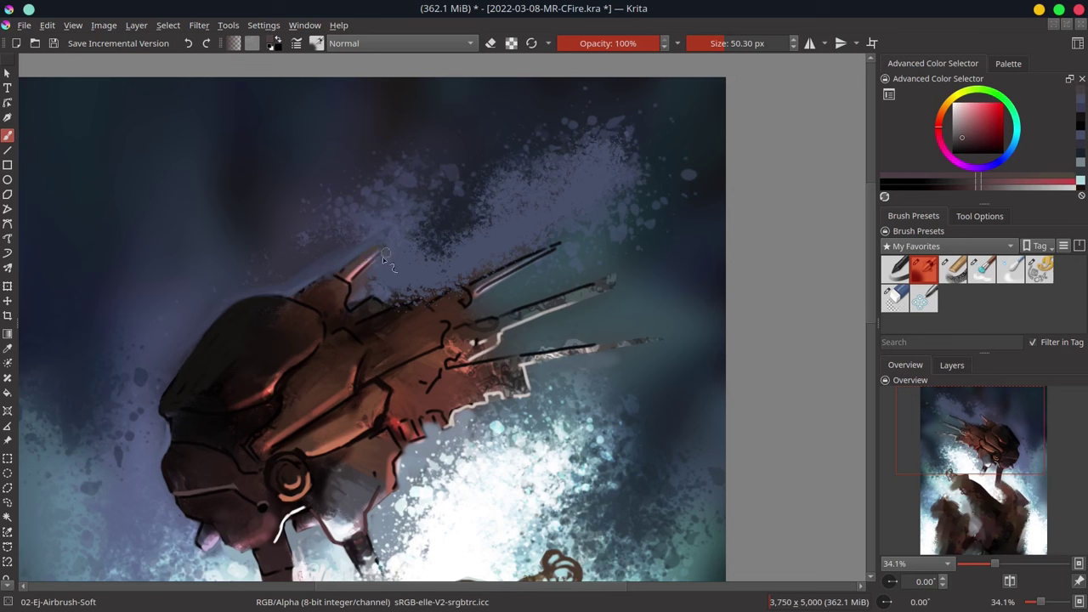
ctrl+click(383, 258)
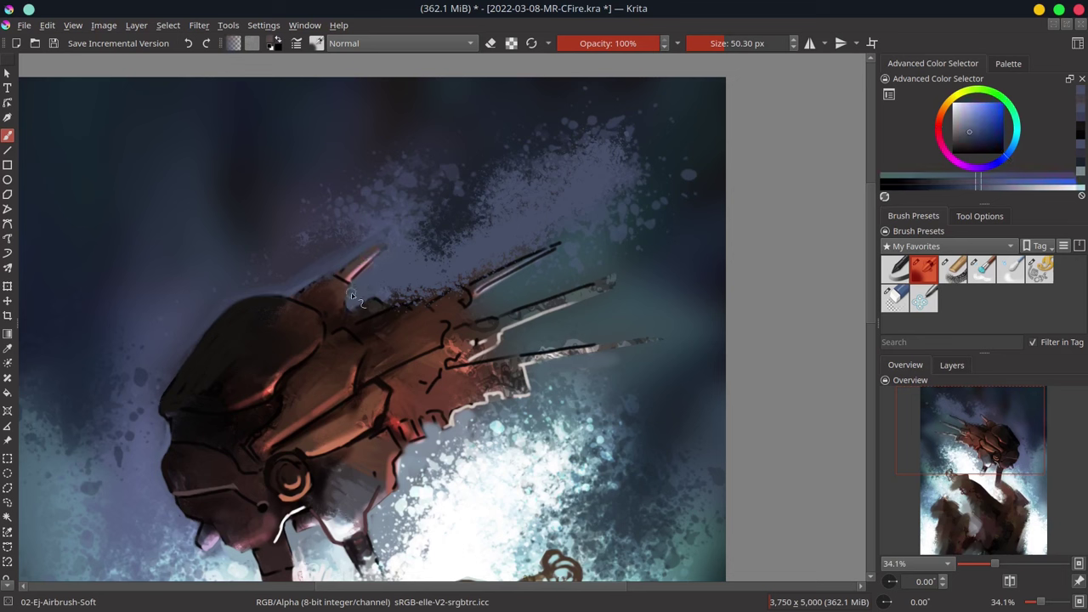
ctrl+click(321, 281)
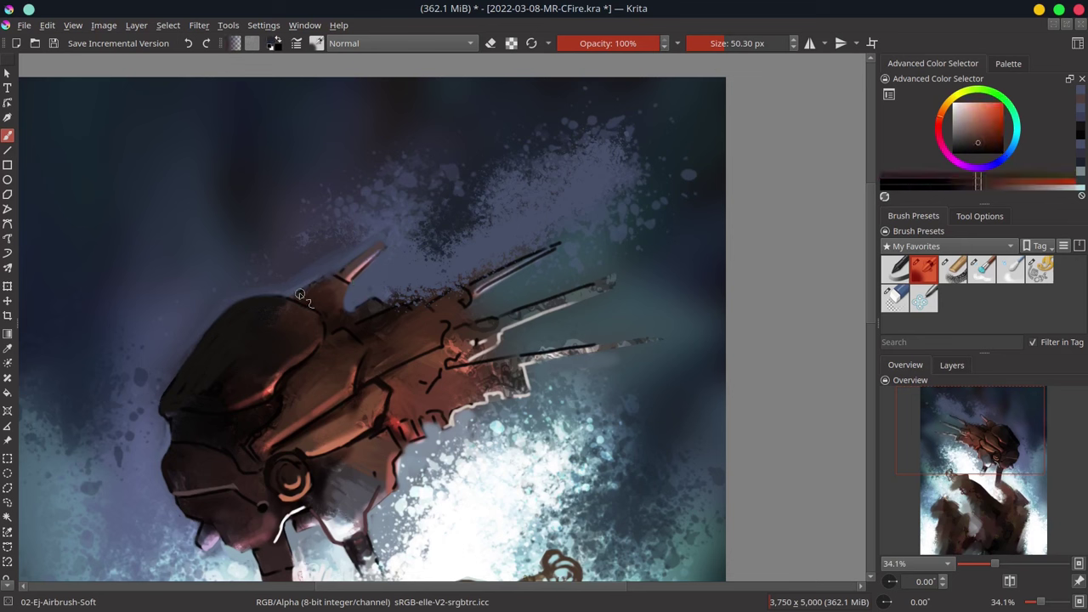
ctrl+click(375, 297)
ctrl+click(400, 289)
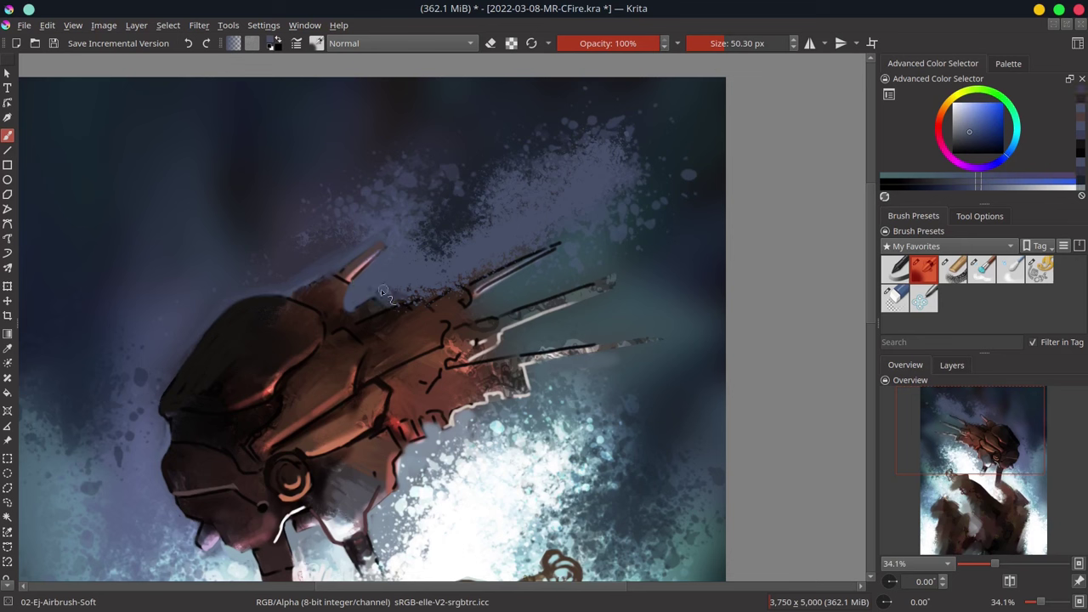
drag(404, 299, 485, 268)
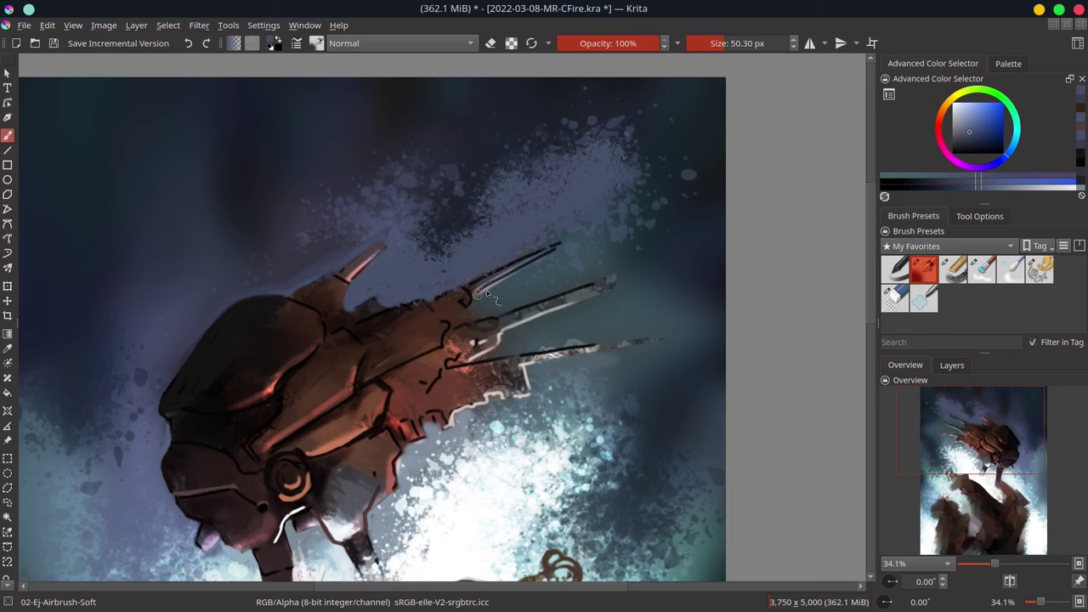
drag(490, 293, 474, 324)
- Add pink-red highlights to the two upper spikes and a near-black helmet stroke, then save
ctrl+click(469, 356)
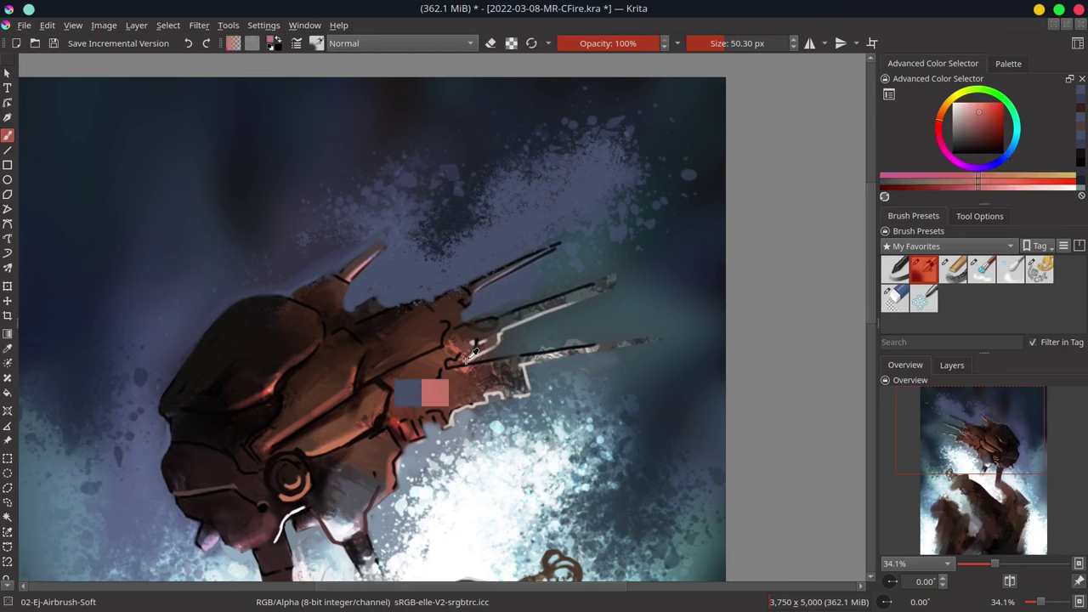
drag(470, 294, 481, 288)
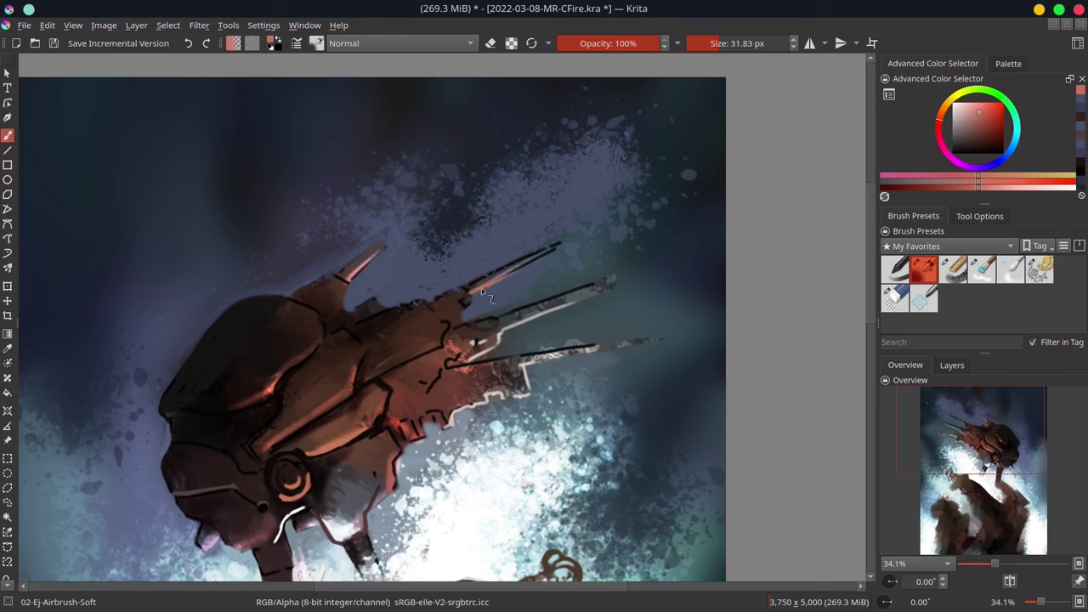
drag(493, 333, 603, 280)
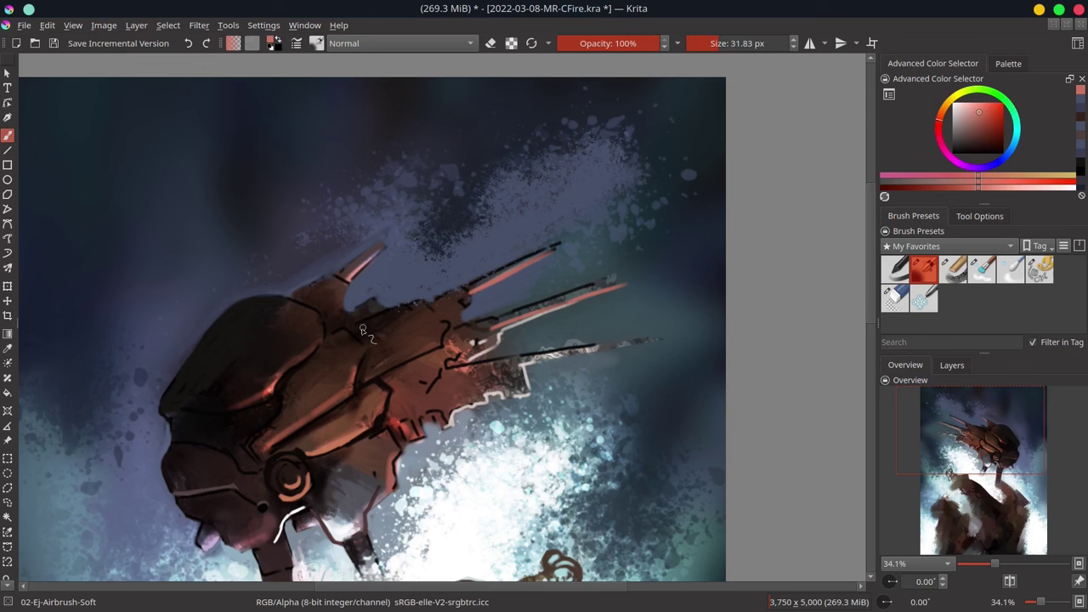
drag(363, 332, 285, 444)
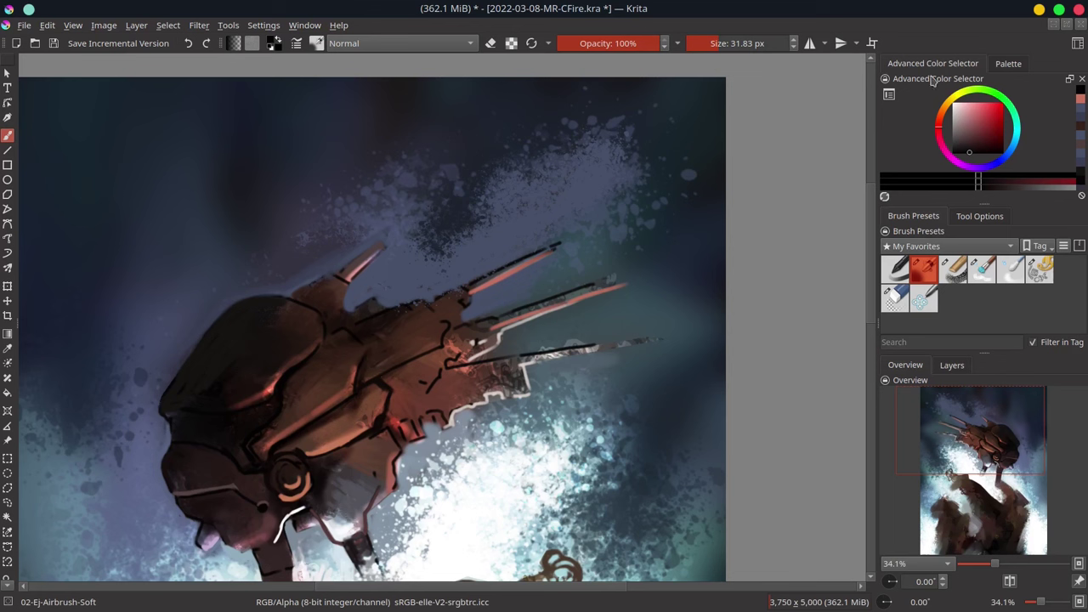
drag(971, 156, 976, 156)
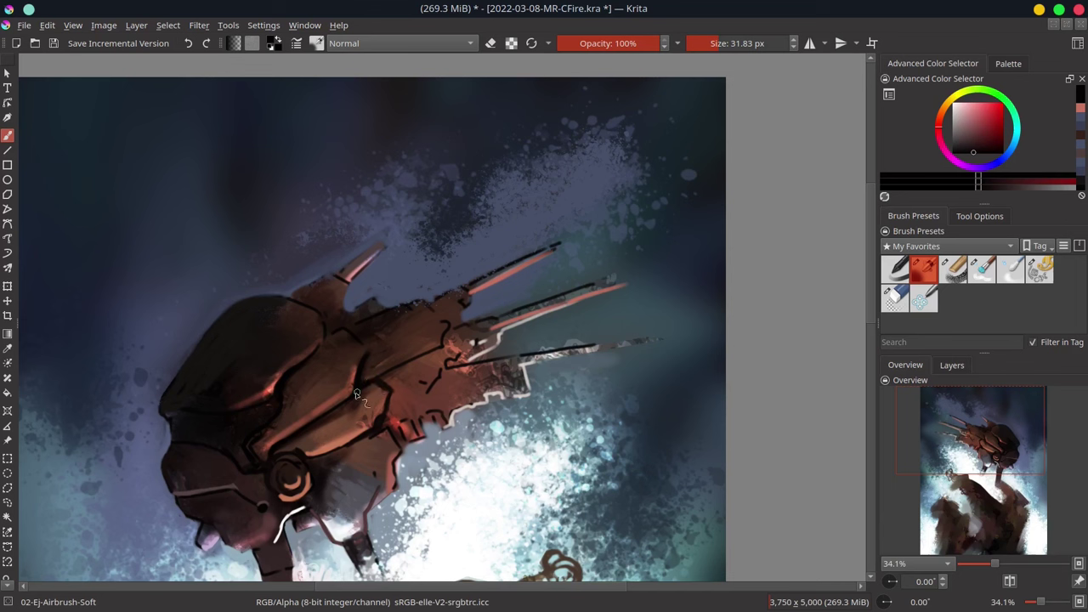
drag(357, 396, 352, 406)
key(ctrl+s)
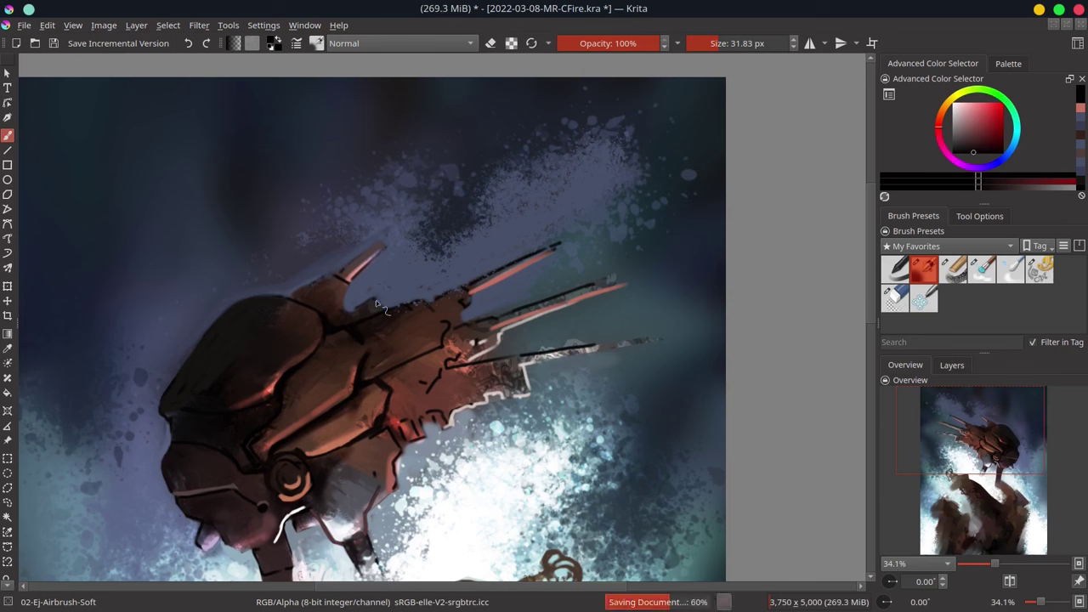
- Smooth the ragged grey edge above the long spike with muted salmon-red
ctrl+click(370, 304)
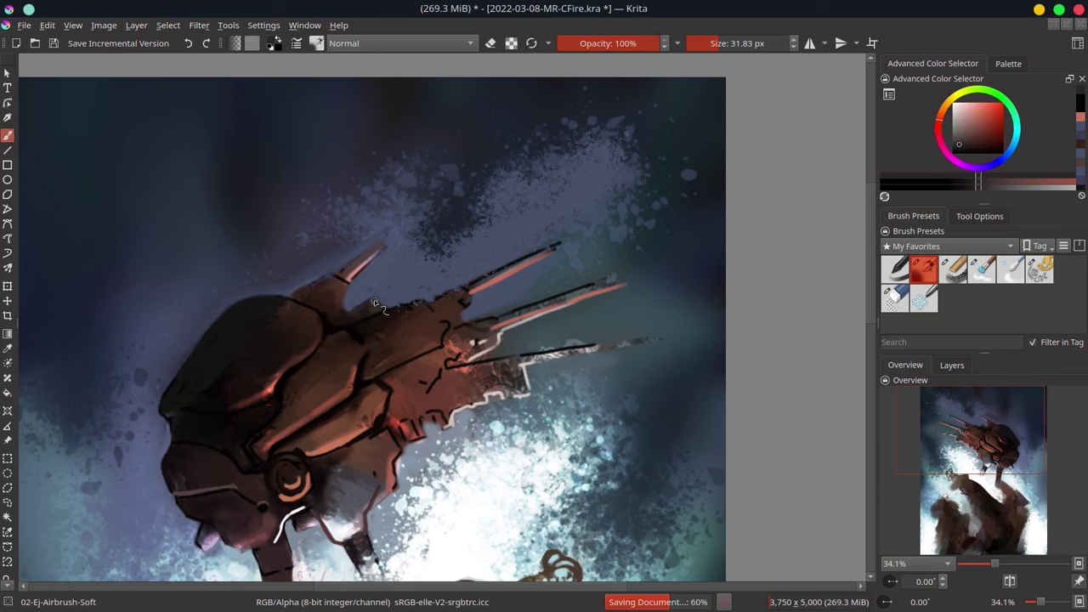
ctrl+click(398, 307)
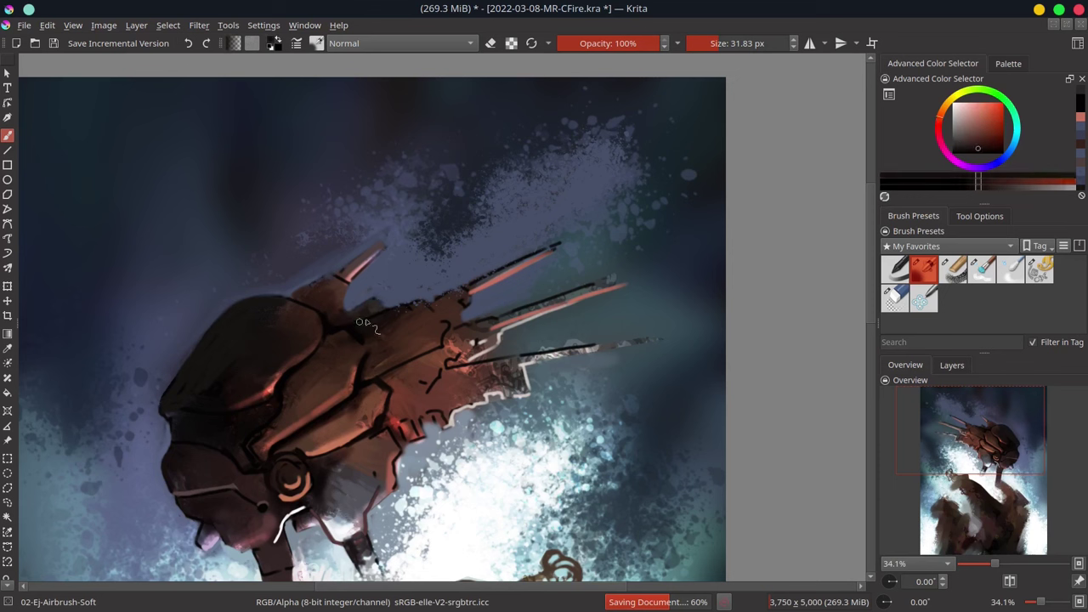
ctrl+click(432, 302)
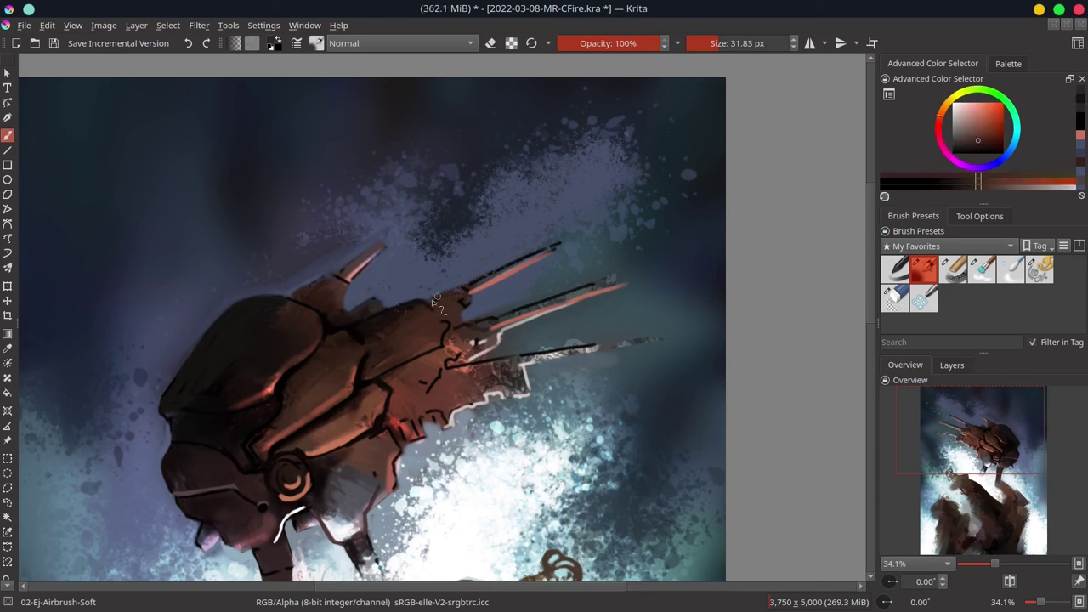
ctrl+click(450, 281)
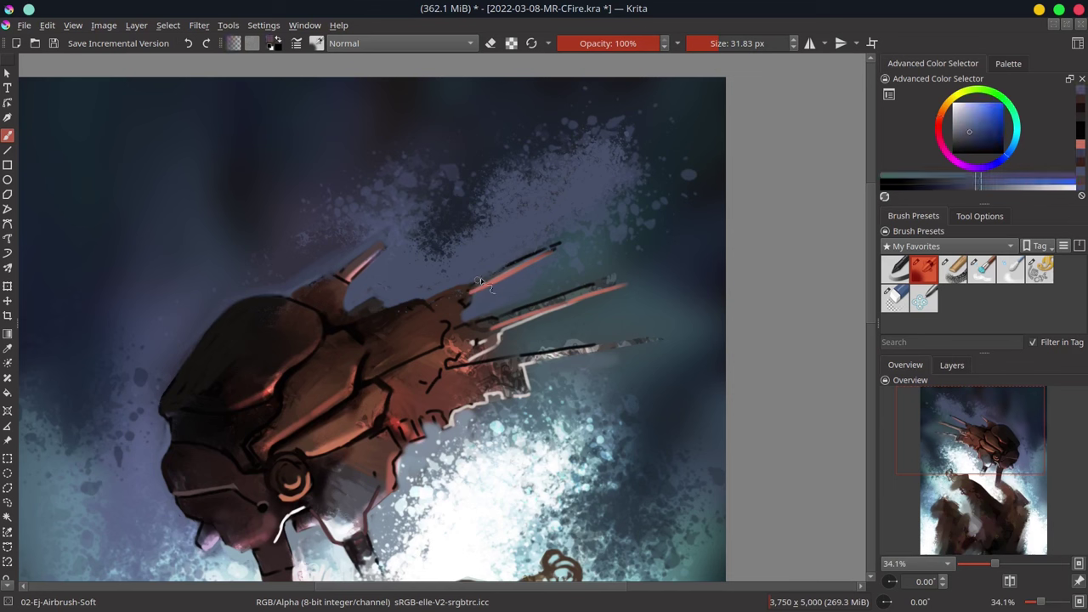
ctrl+click(516, 266)
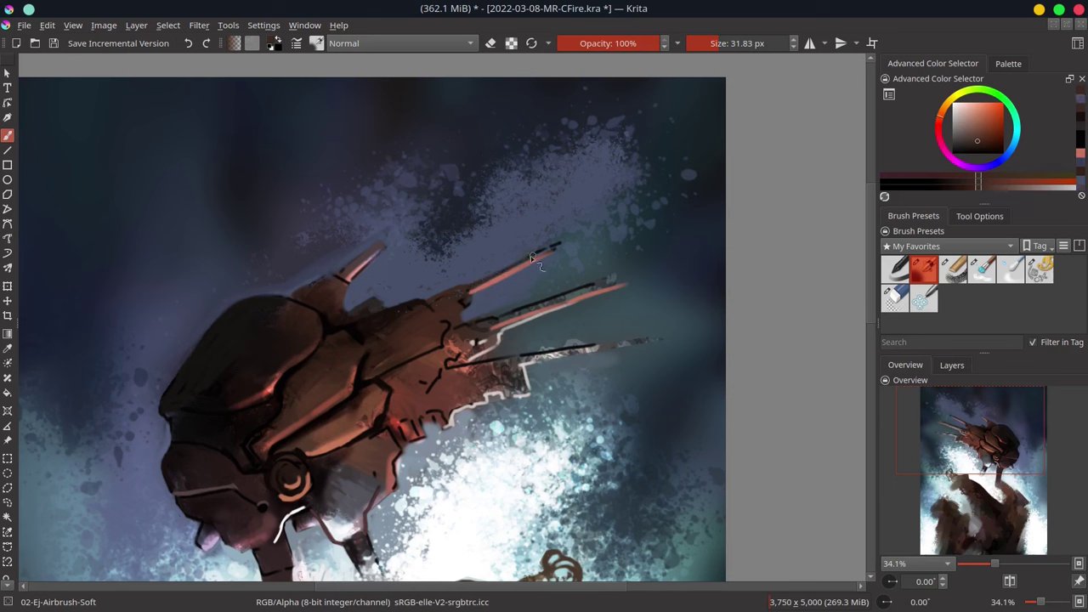
ctrl+click(450, 337)
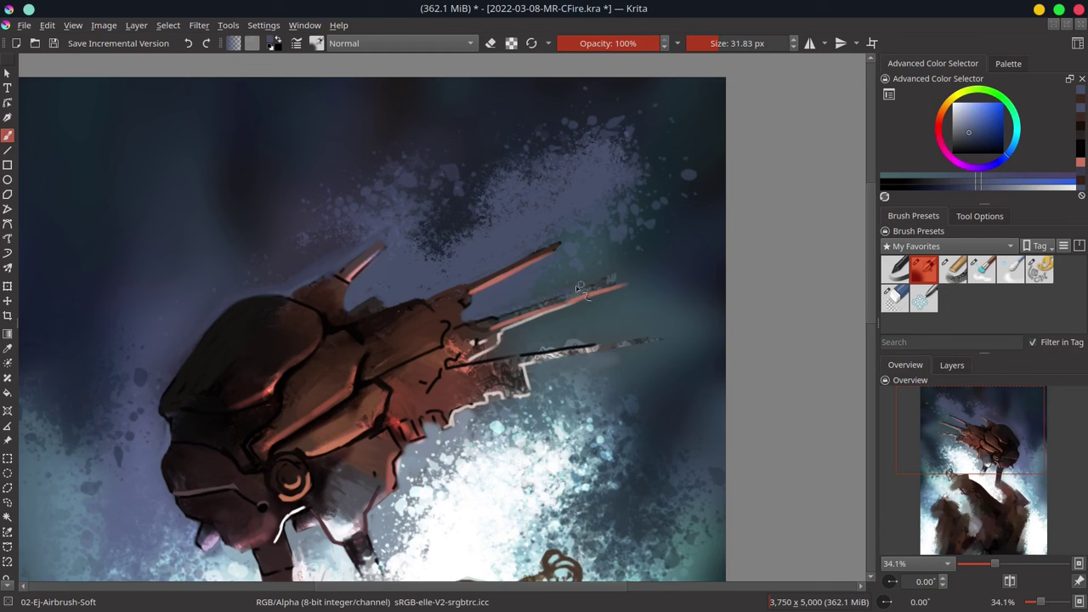
ctrl+click(485, 323)
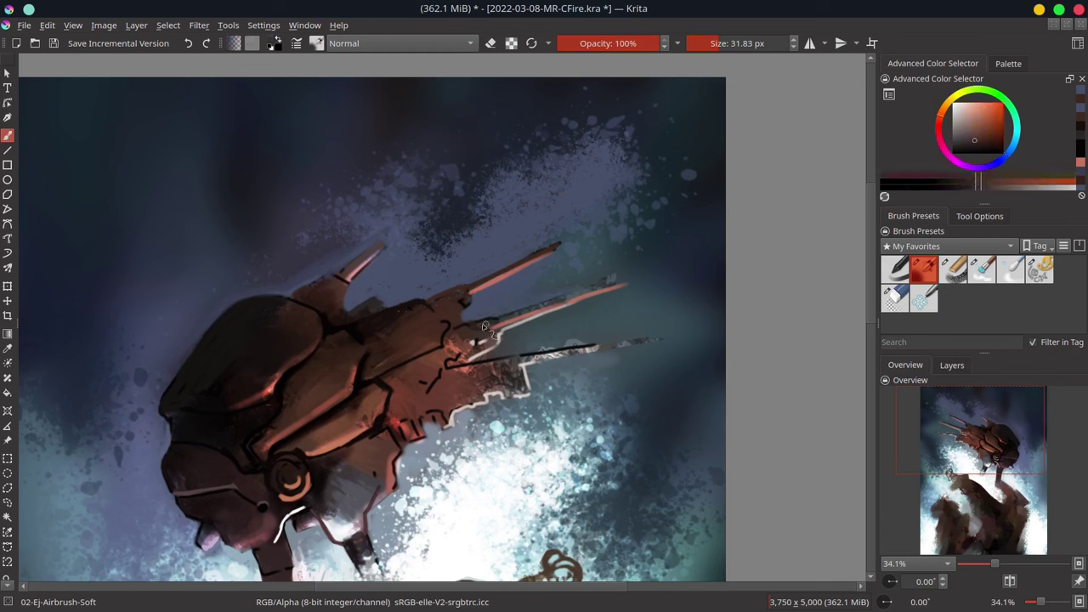
drag(565, 297, 608, 281)
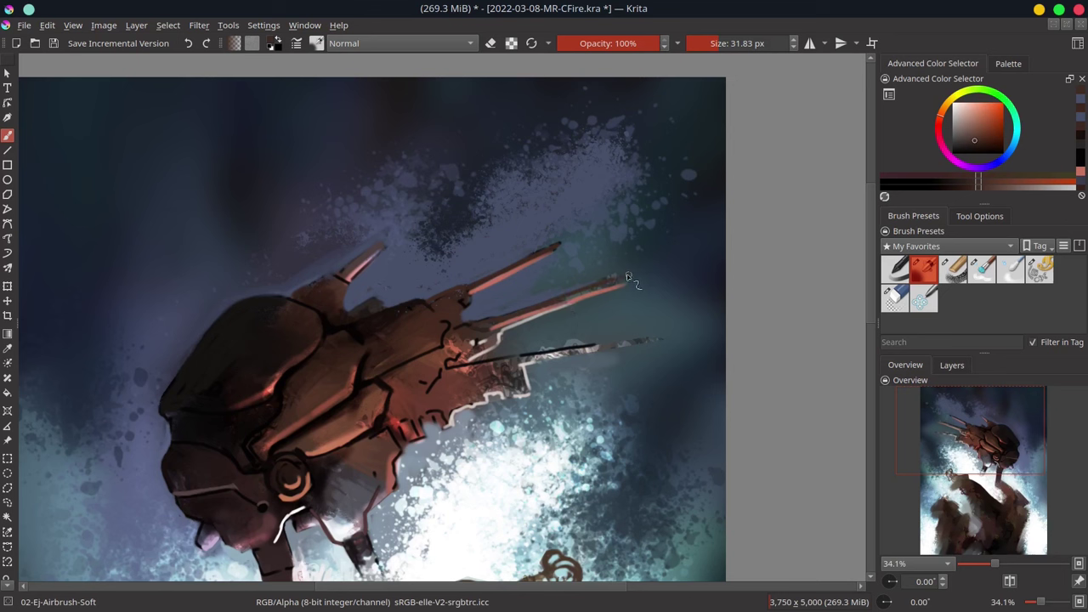
- Paint a pale cyan-white highlight along the long spike's tip
ctrl+click(576, 334)
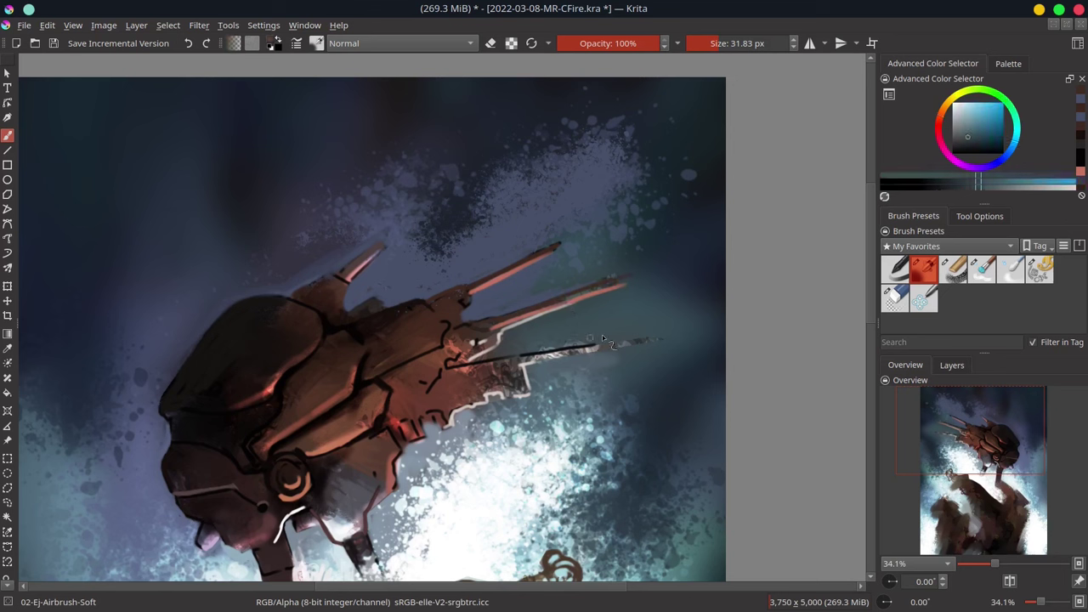
ctrl+click(554, 357)
drag(604, 351, 643, 345)
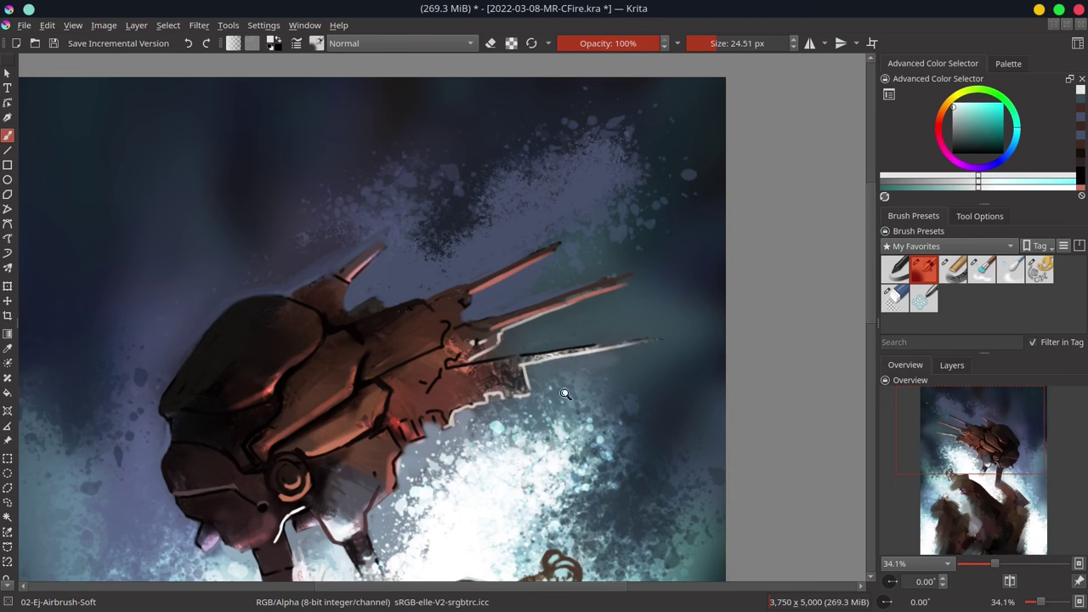
- Zoom out to view the whole painting and save it
scroll(524, 506, down, 5)
scroll(524, 506, down, 2)
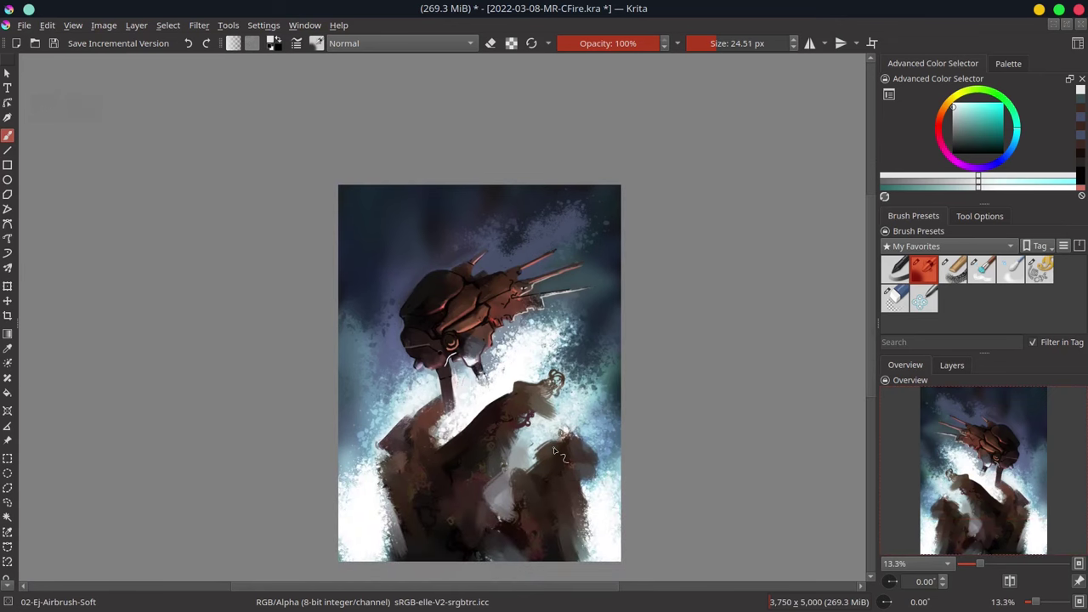
key(ctrl+s)
- Zoom in on the helmet, enlarge the brush, and dab two small dark holes in dark red-brown
mouse_move(491, 328)
mouse_down()
mouse_move(537, 280)
mouse_move(544, 256)
mouse_up()
ctrl+click(472, 294)
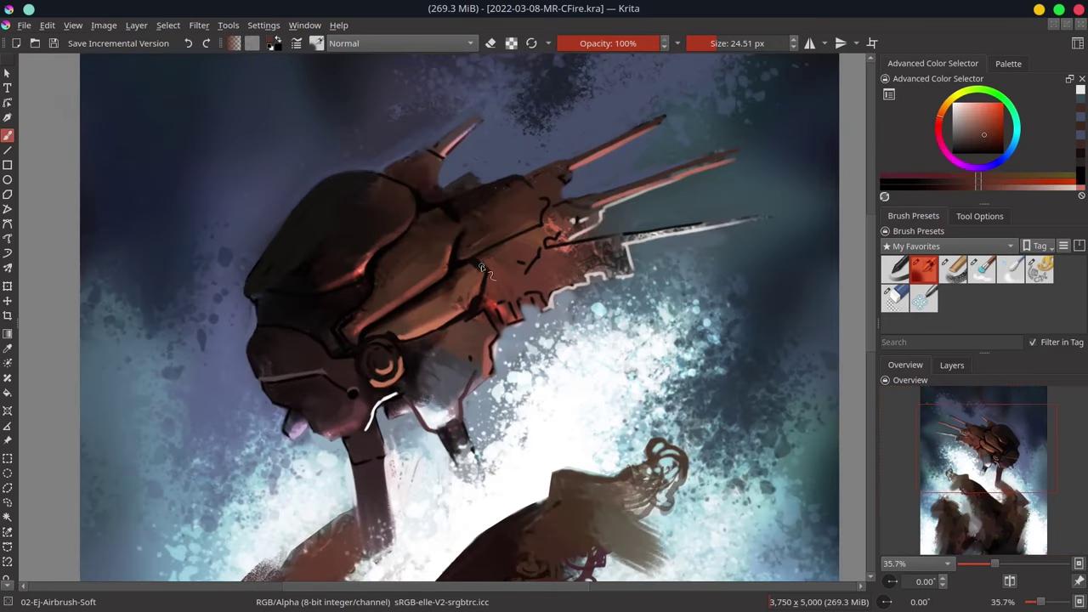
drag(481, 269, 508, 260)
ctrl+click(446, 297)
key(bracketright)
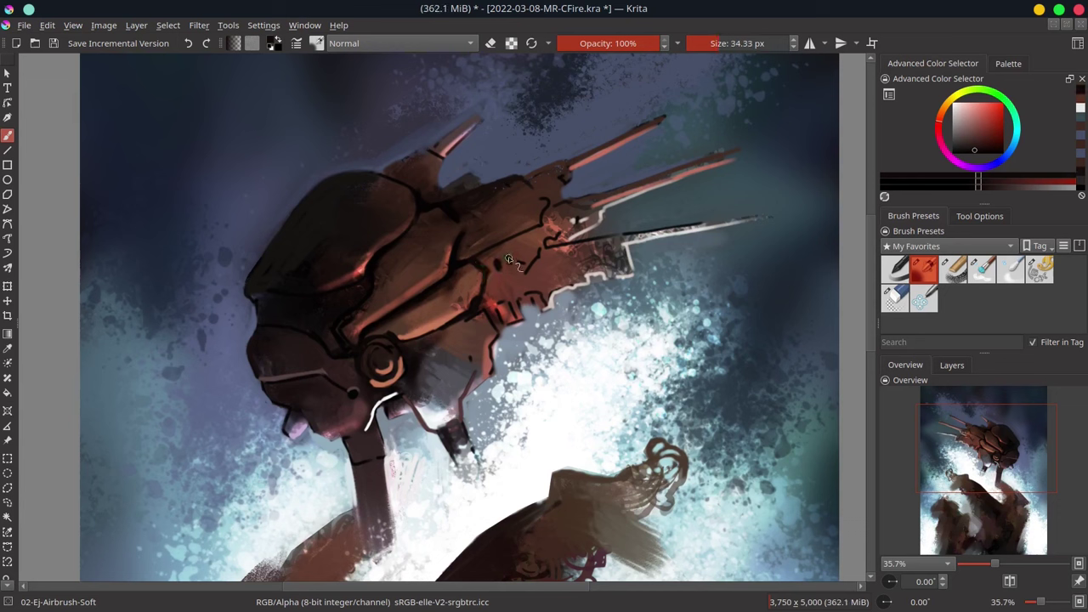
click(509, 259)
click(521, 255)
- Paint darker red-brown over the helmet plating and dab on orange-brown
ctrl+click(525, 251)
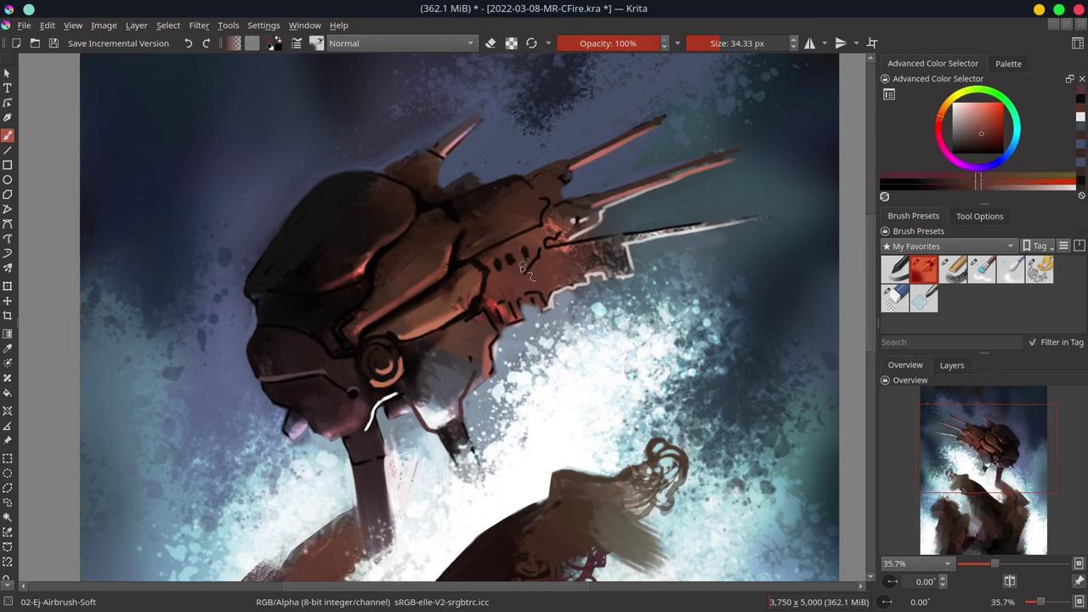
ctrl+click(555, 243)
mouse_move(557, 243)
mouse_down()
mouse_move(523, 273)
mouse_move(542, 223)
mouse_up()
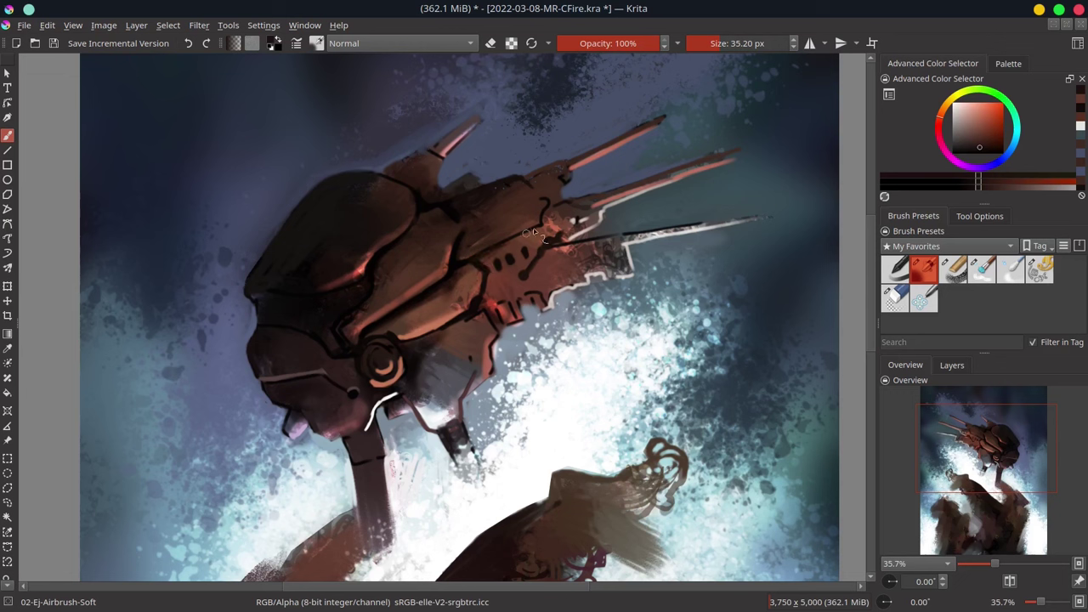
ctrl+click(466, 260)
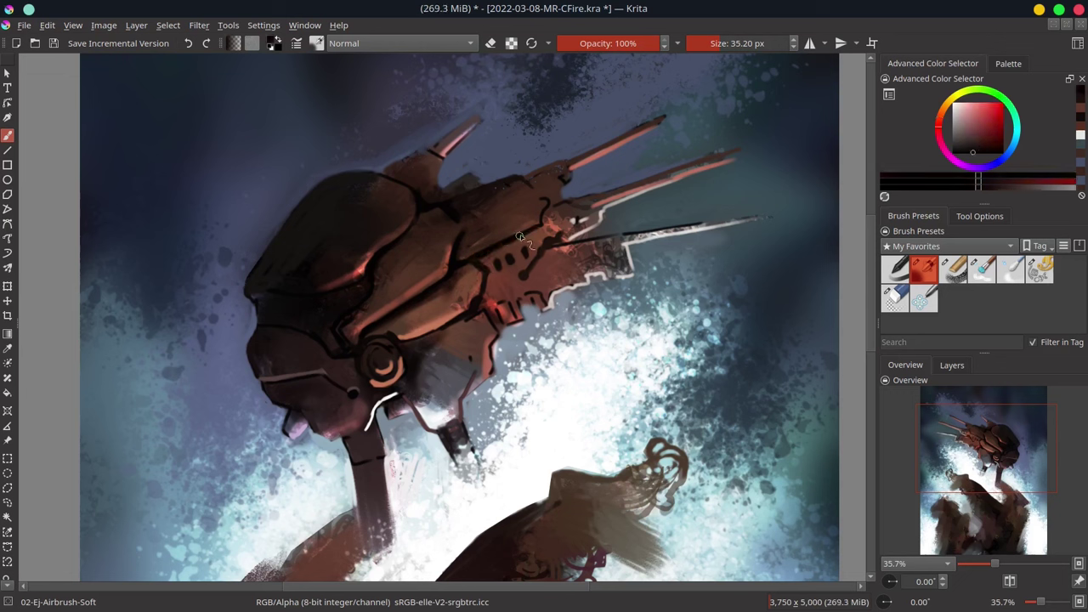
drag(520, 236, 559, 202)
ctrl+click(493, 248)
ctrl+click(410, 308)
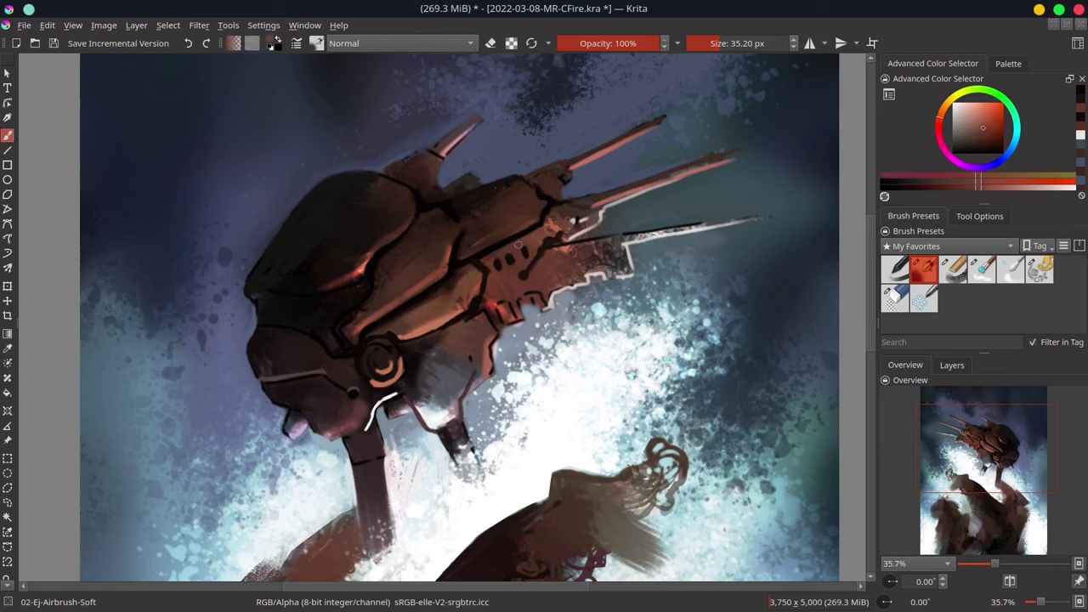
click(489, 249)
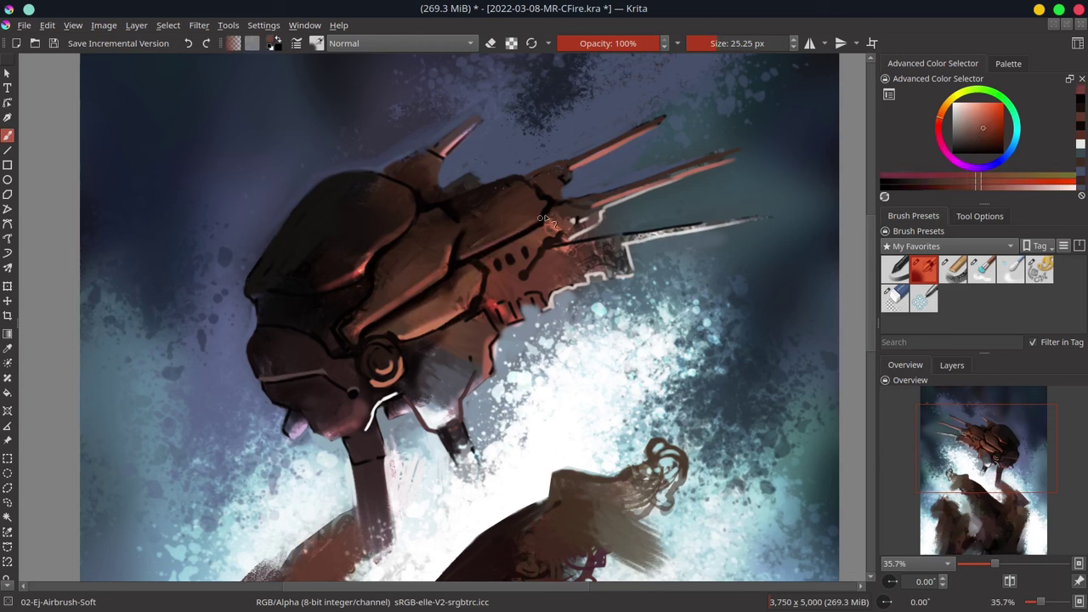
- Add light pink dabs and a short diagonal line across the helmet detail and underside
drag(501, 260, 497, 263)
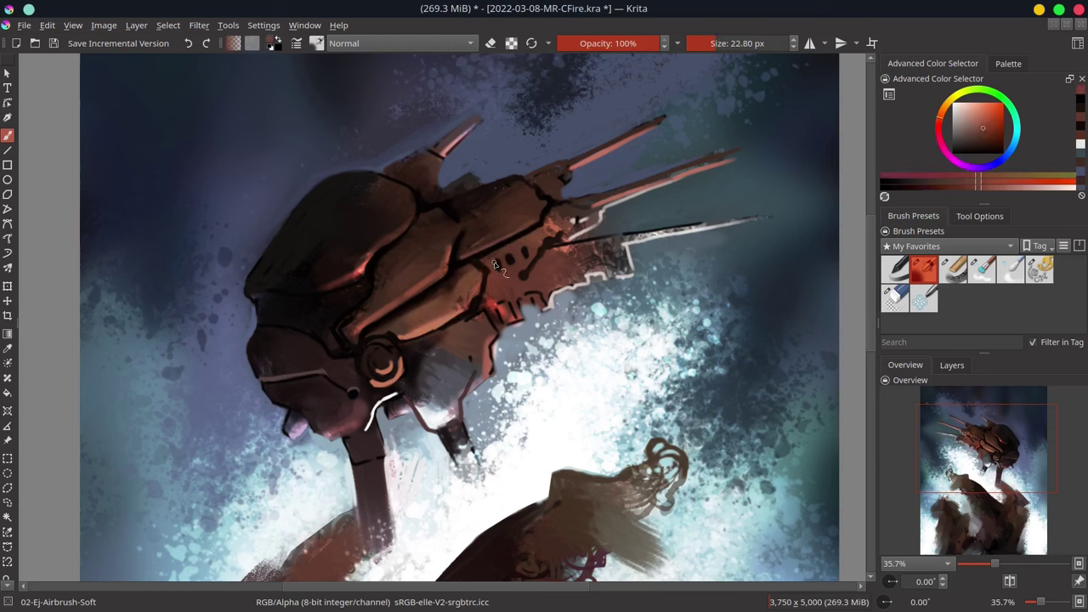
ctrl+click(545, 245)
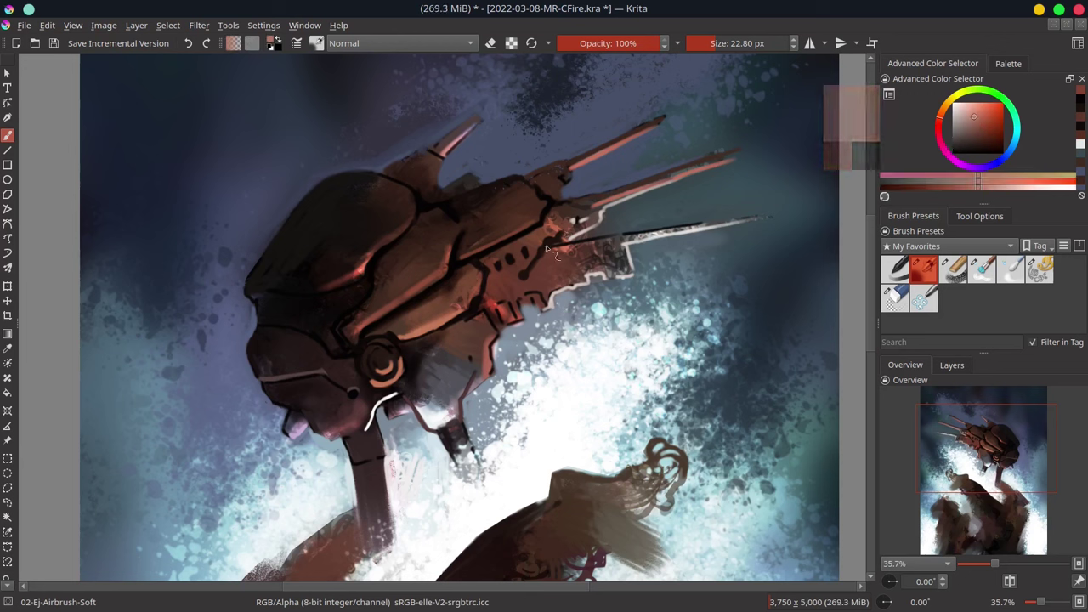
click(495, 267)
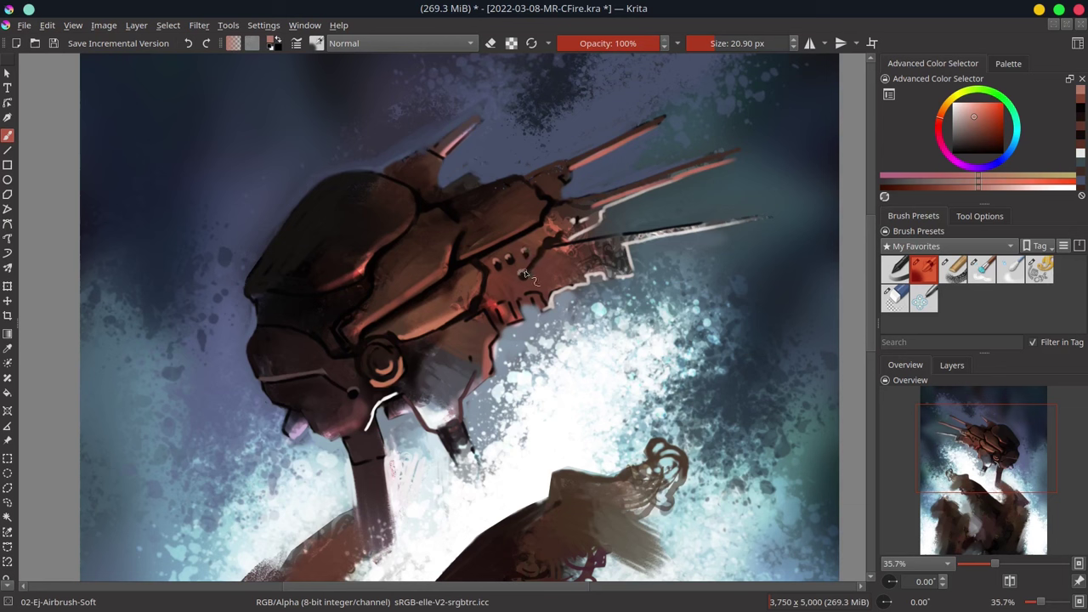
drag(522, 275, 548, 244)
mouse_move(509, 305)
mouse_down()
mouse_move(483, 293)
mouse_move(499, 315)
mouse_up()
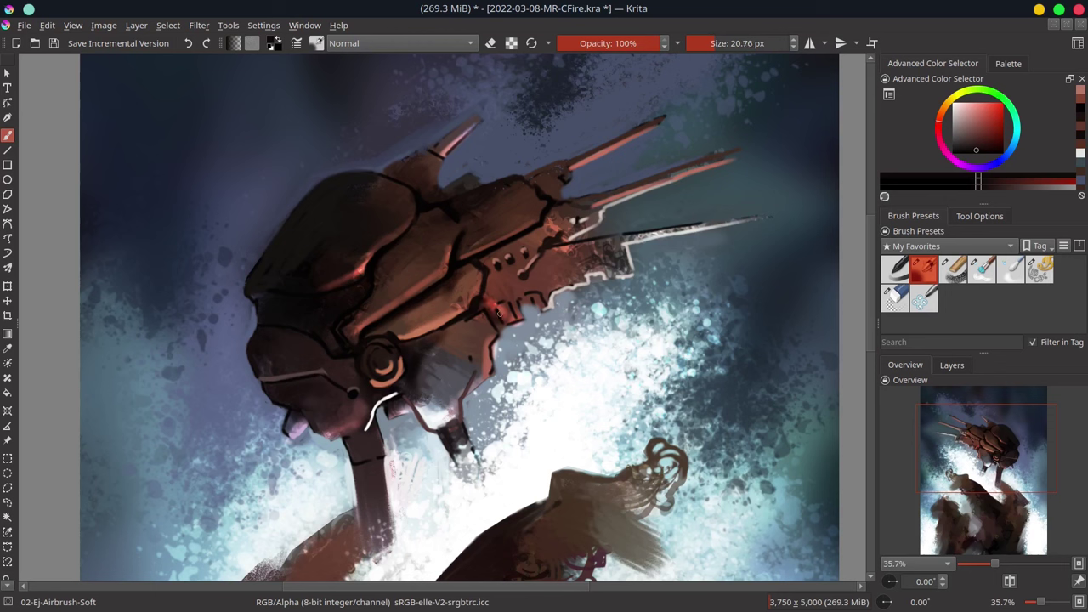
click(500, 313)
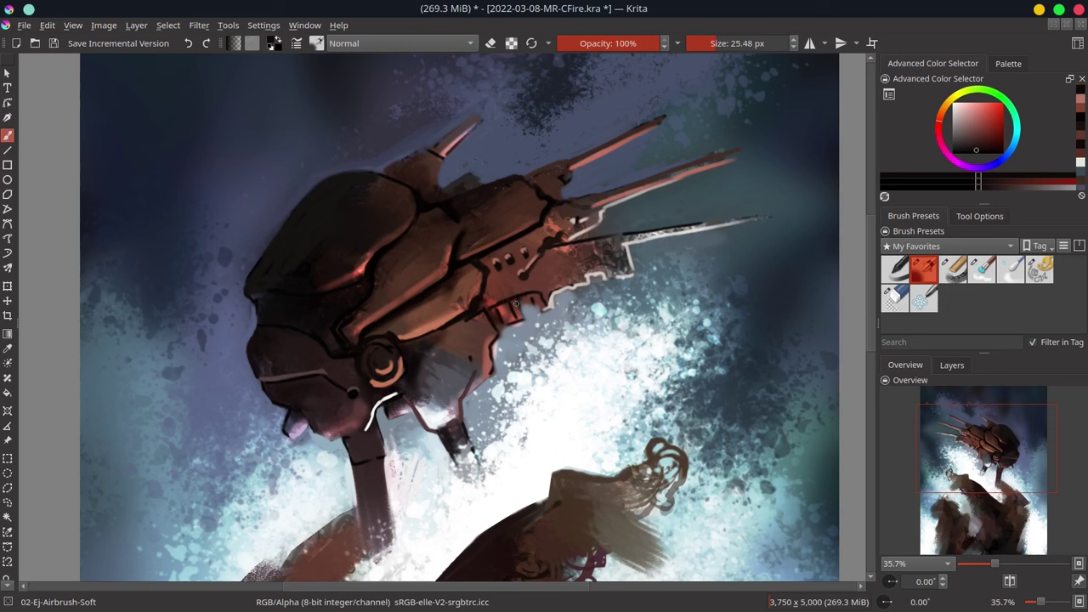
- With a larger brush, paint bright red vent slats under the helmet
mouse_move(500, 313)
mouse_down()
mouse_move(534, 300)
mouse_move(539, 316)
mouse_move(501, 330)
mouse_move(496, 296)
mouse_up()
ctrl+click(509, 325)
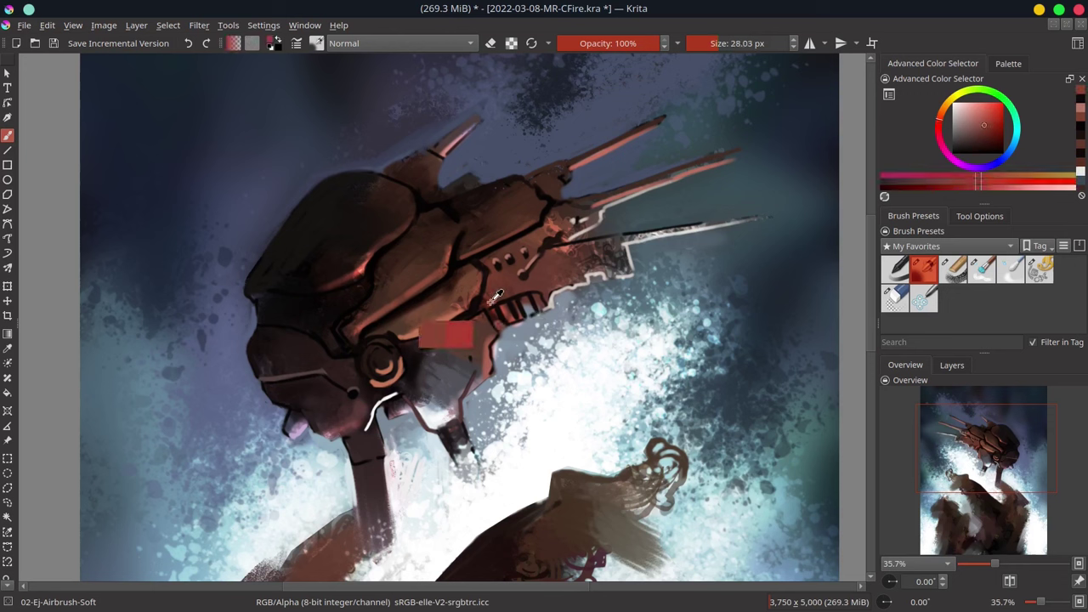
ctrl+click(510, 327)
click(513, 326)
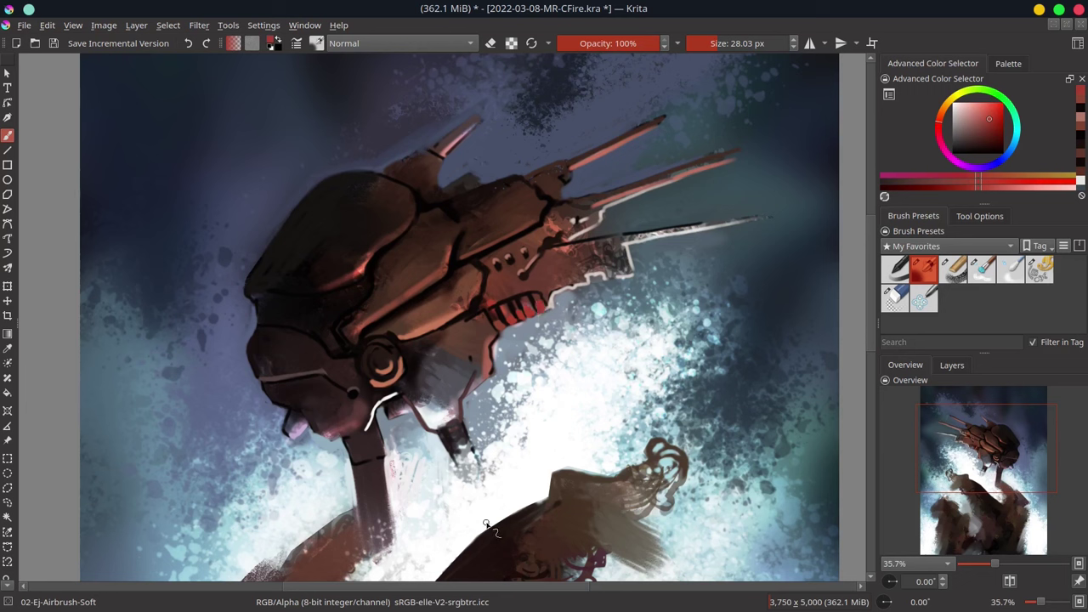
- Paint a small peach stroke near the vents and a light pink highlight along the orange edge
ctrl+click(553, 294)
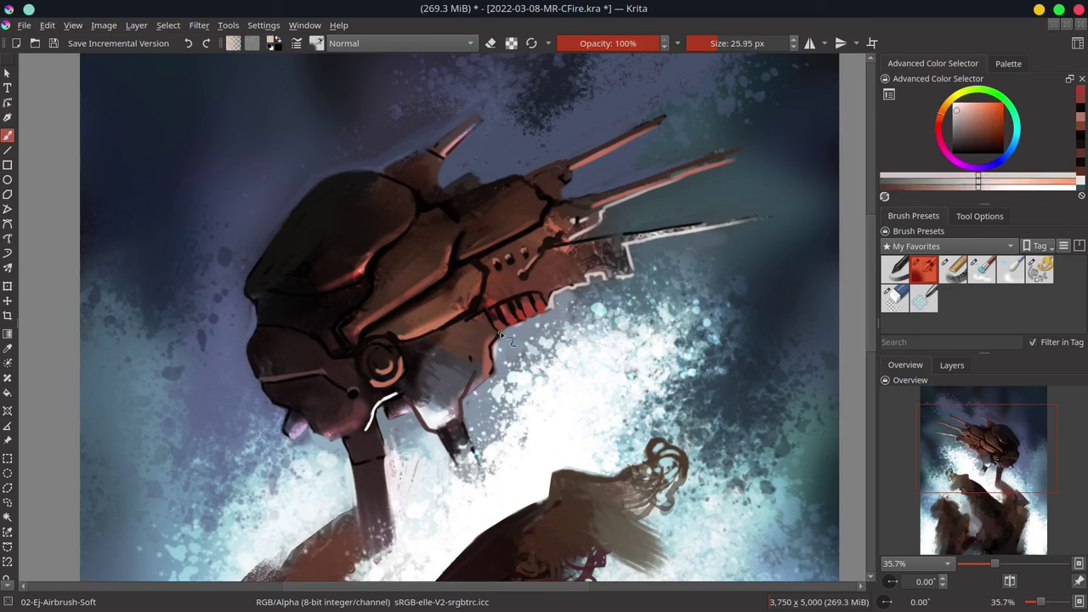
ctrl+click(446, 316)
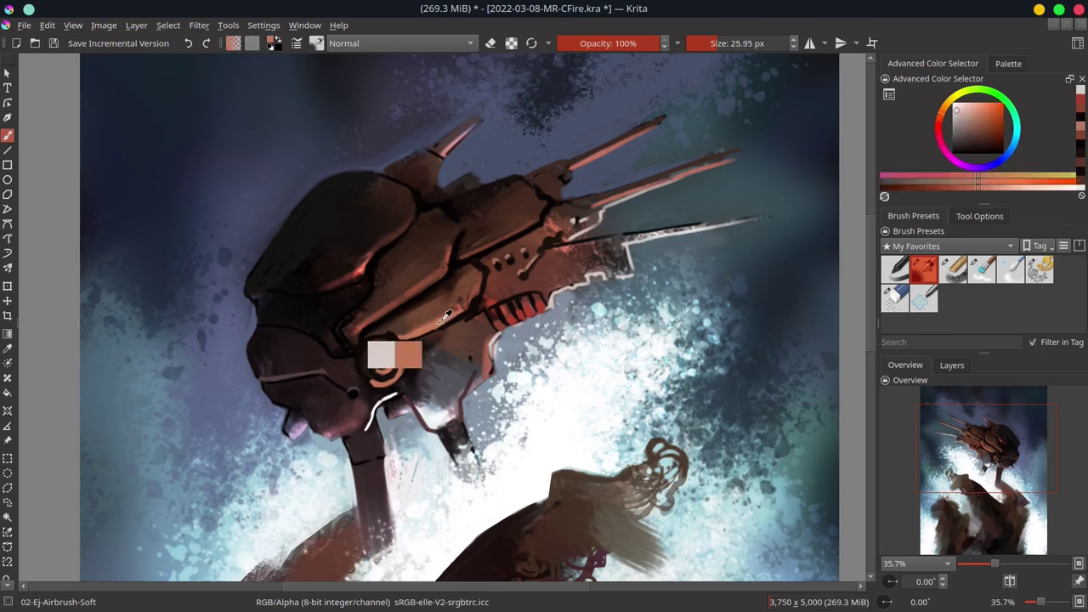
drag(501, 336, 493, 350)
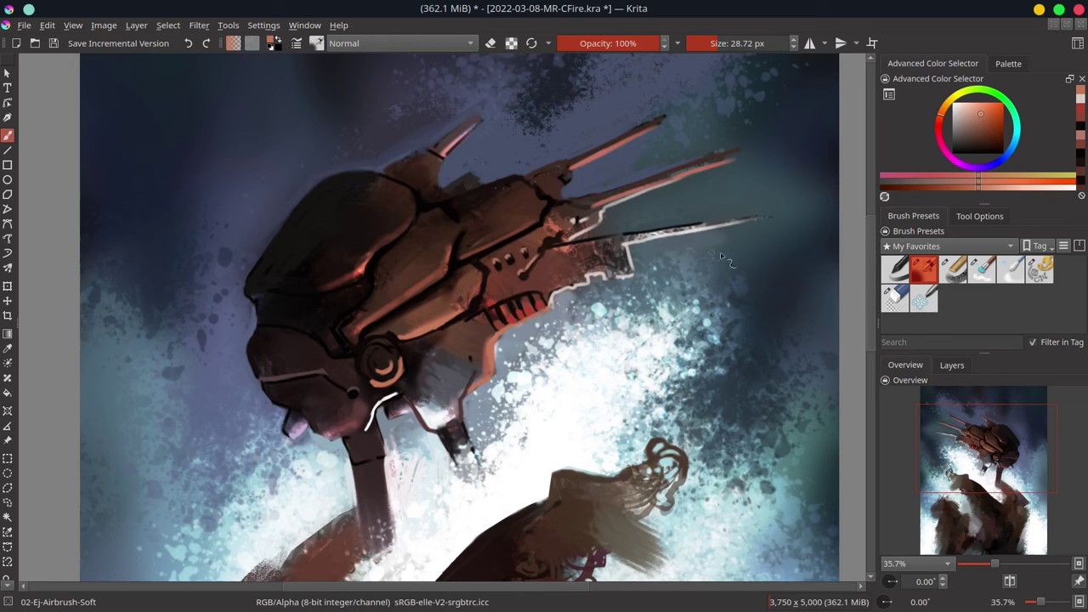
click(967, 107)
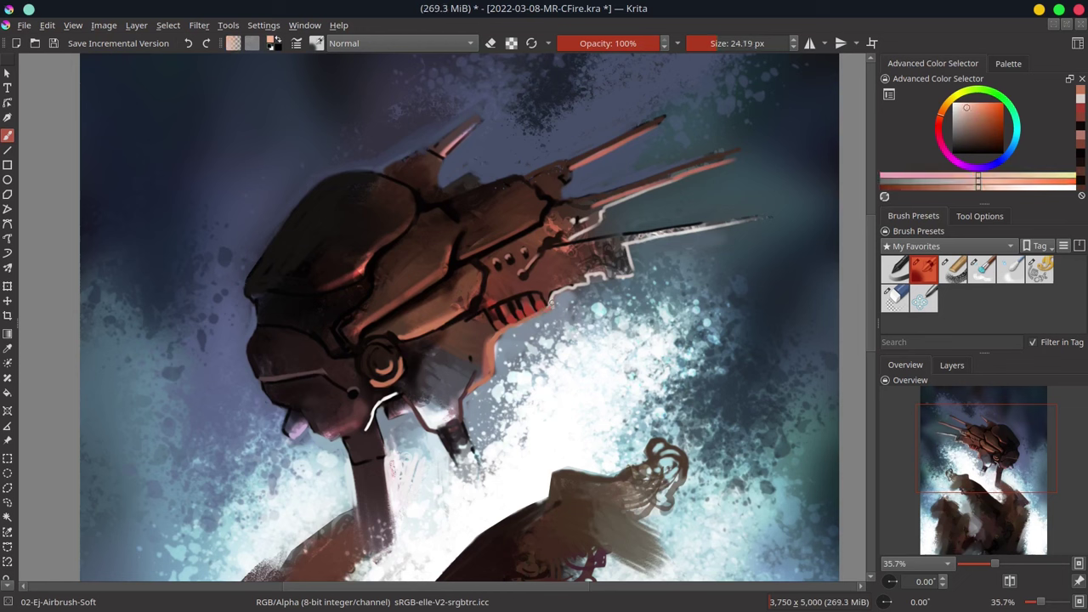
drag(554, 305, 573, 265)
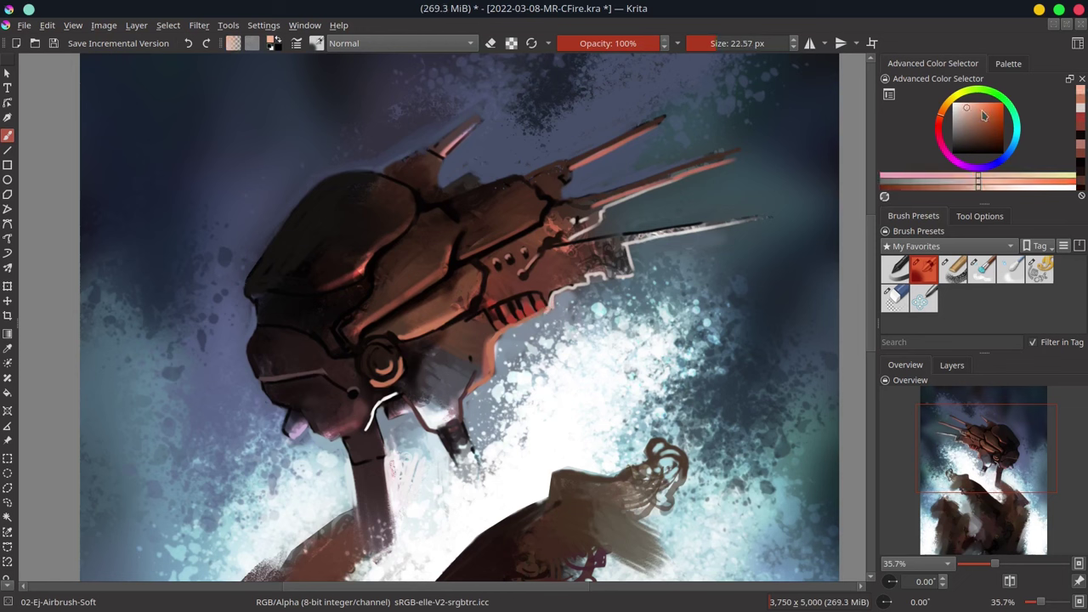
- Paint a pale cyan rim along the armor edge, then darken beneath it with blue-grey
ctrl+click(555, 337)
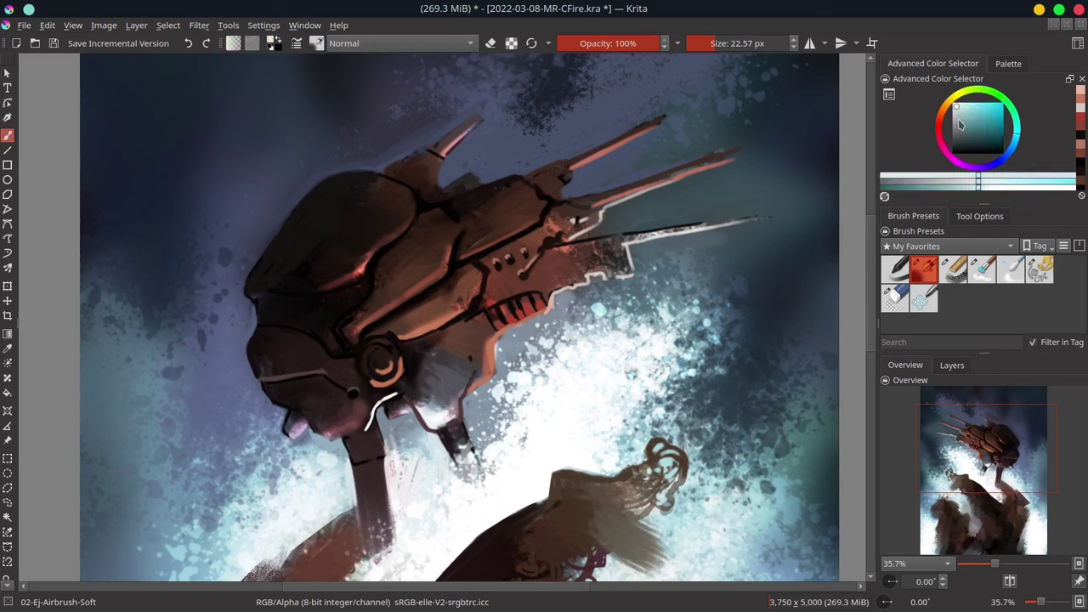
ctrl+click(558, 294)
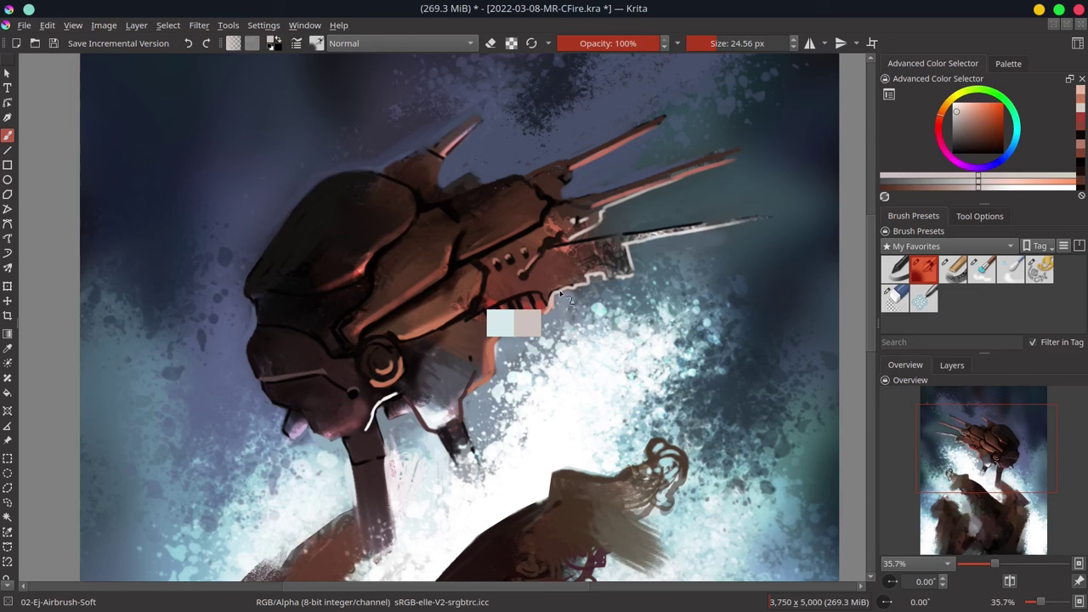
click(959, 114)
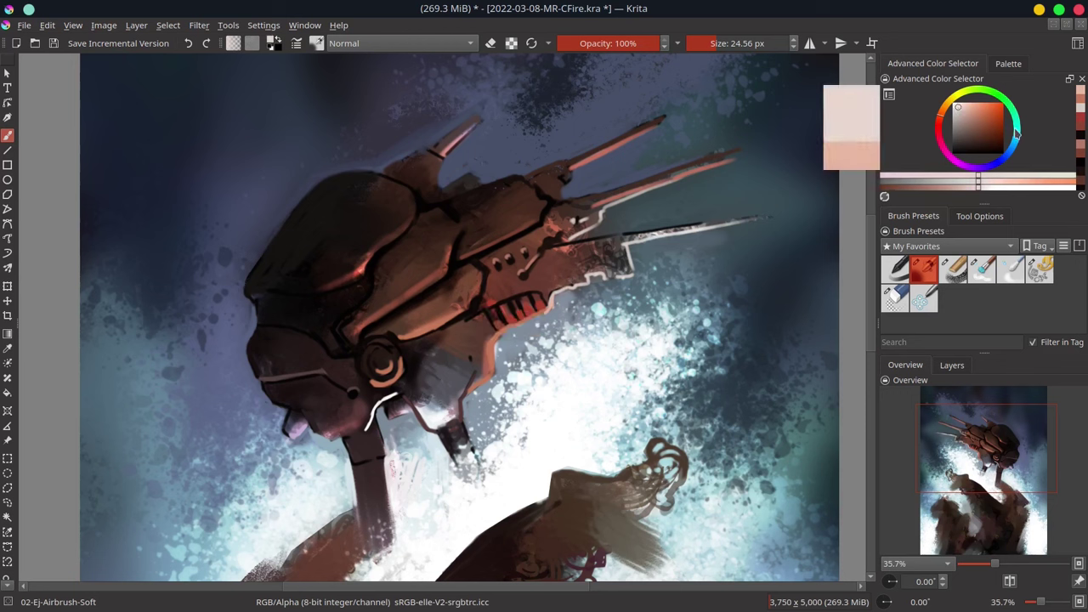
click(1015, 132)
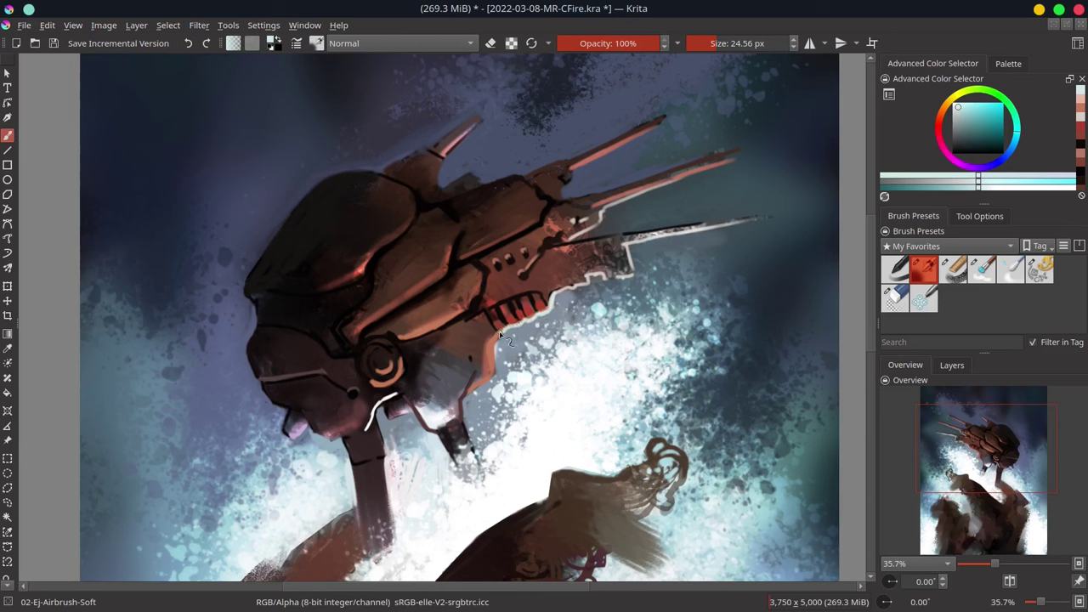
mouse_move(500, 334)
mouse_down()
mouse_move(494, 390)
mouse_move(462, 422)
mouse_up()
ctrl+click(463, 374)
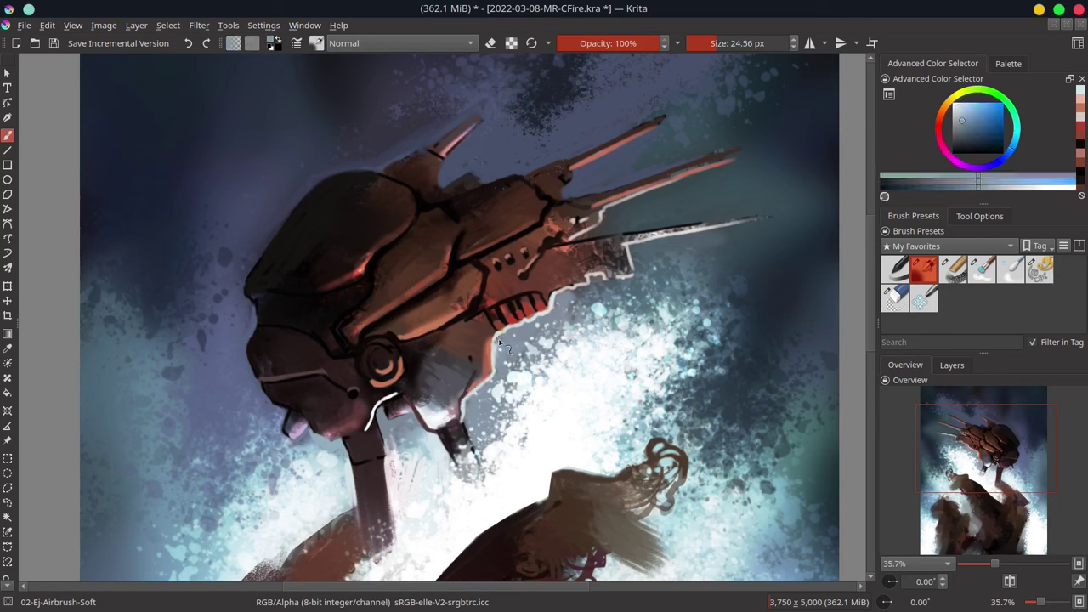
drag(497, 347, 497, 376)
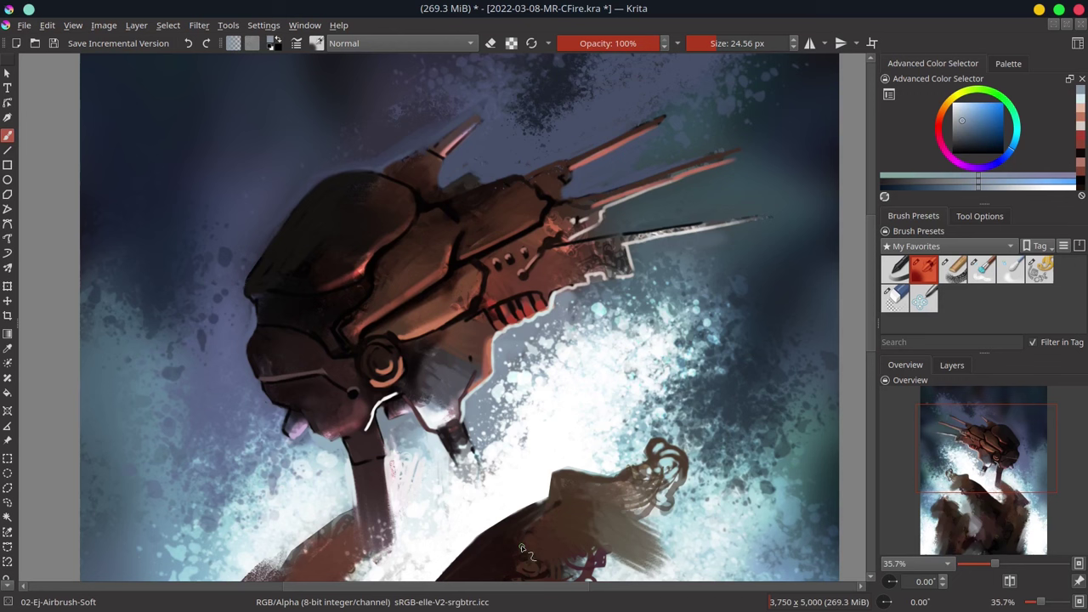
- Add a soft red glow along the top of the vents, then sample browns nearby
ctrl+click(485, 307)
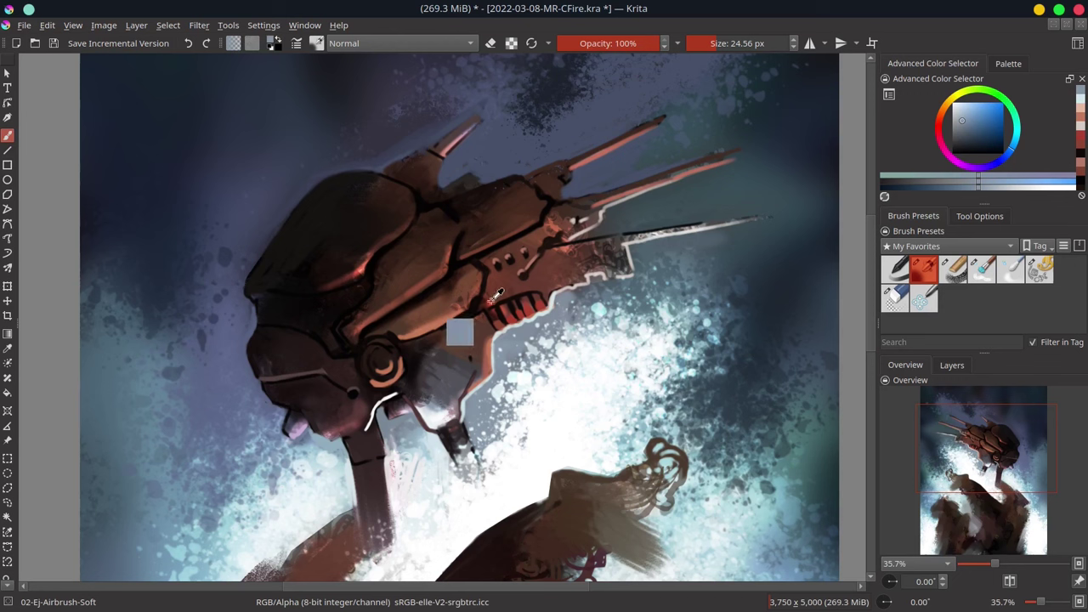
drag(476, 315, 543, 291)
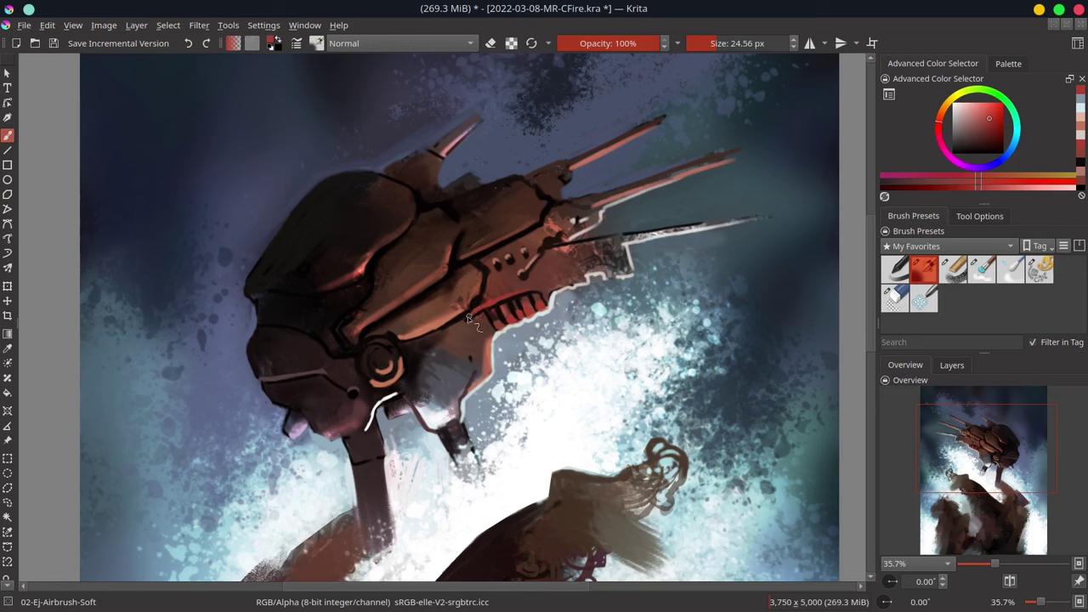
ctrl+click(466, 317)
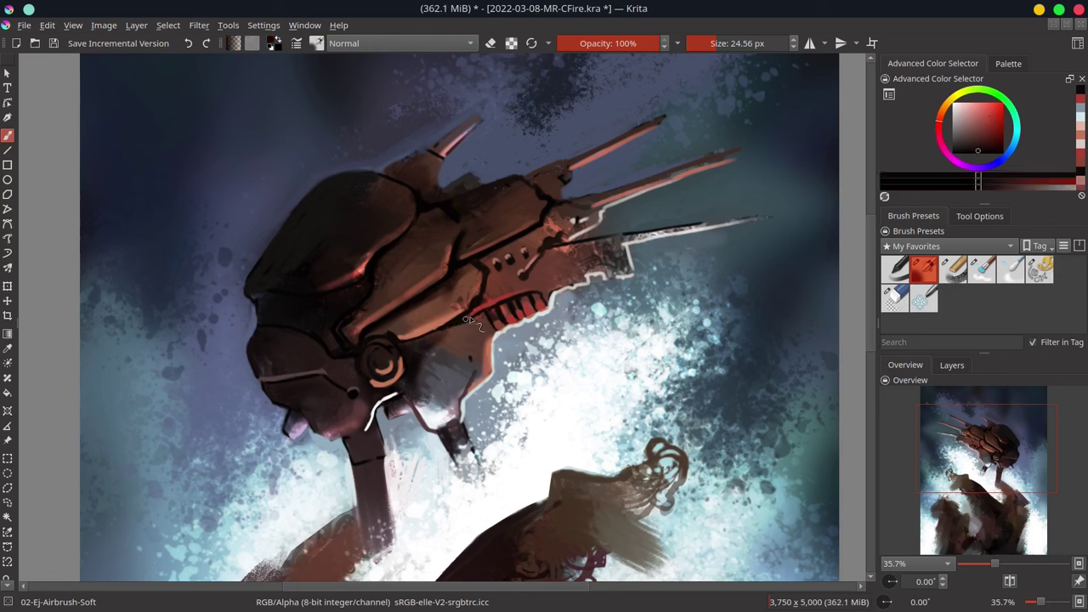
ctrl+click(432, 328)
- Choose dark and muted reds for vent touch-ups, saving the painting along the way
ctrl+click(442, 327)
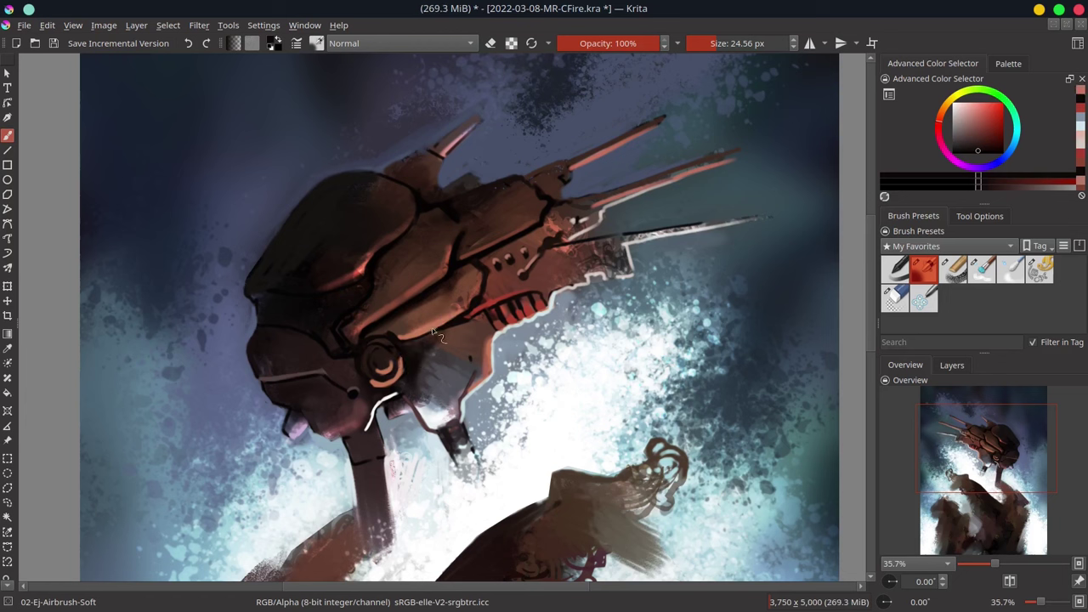
ctrl+click(450, 328)
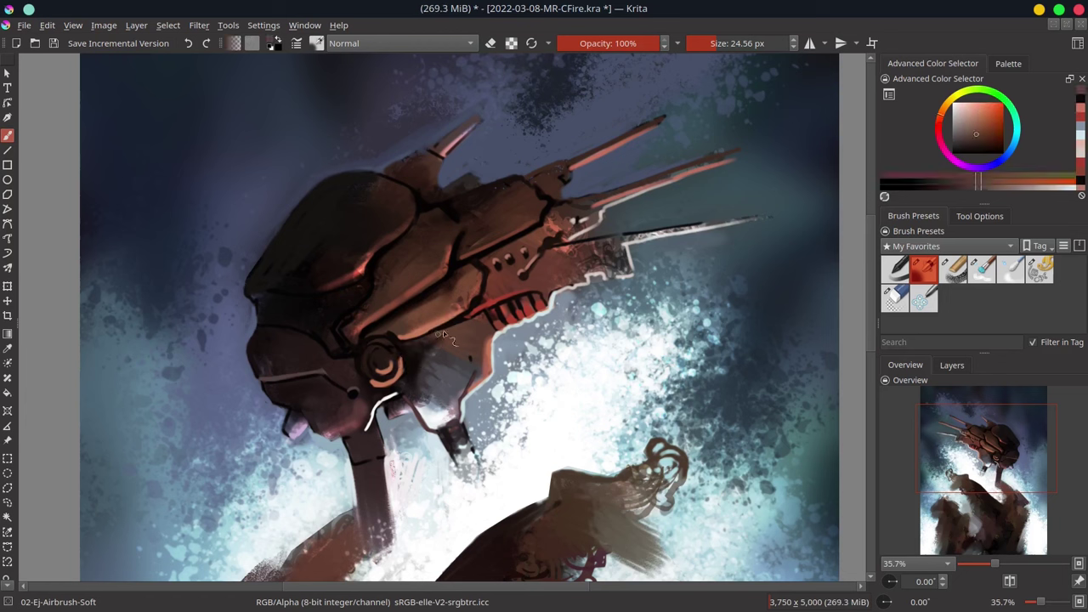
ctrl+click(423, 353)
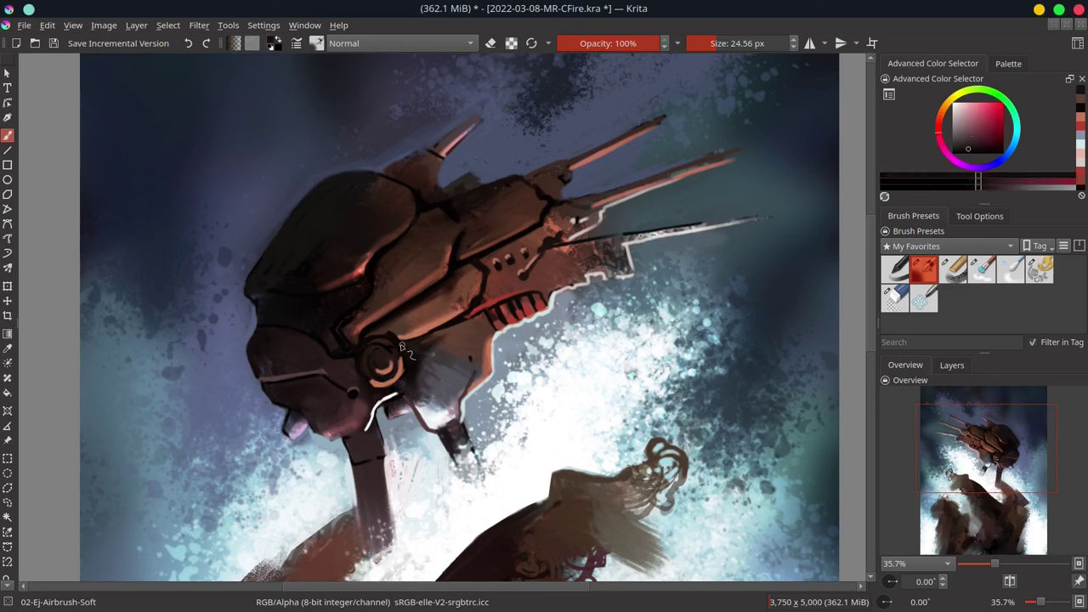
ctrl+click(418, 340)
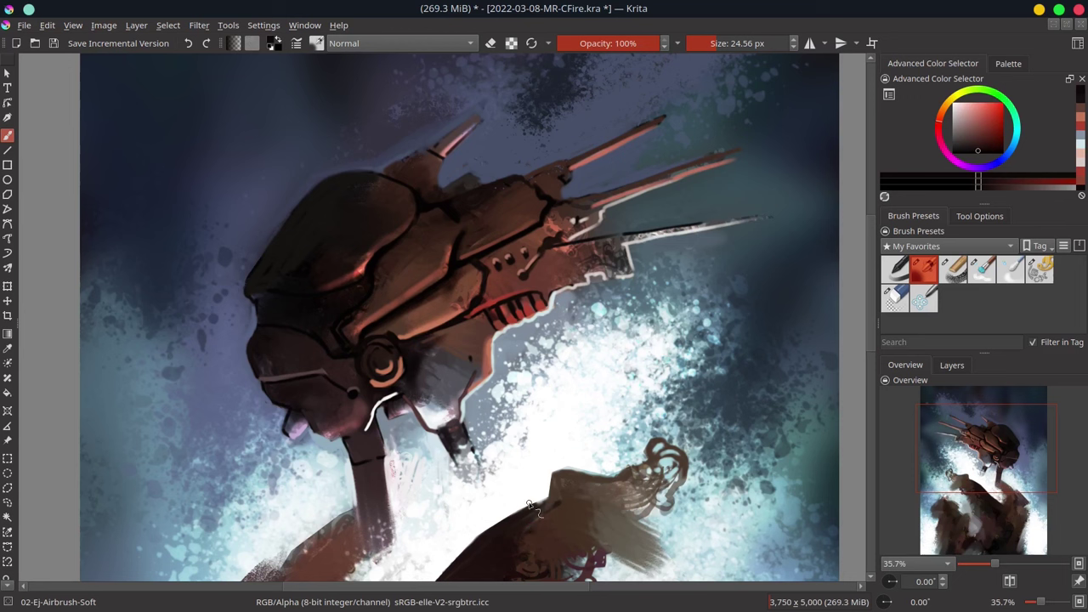
key(ctrl+s)
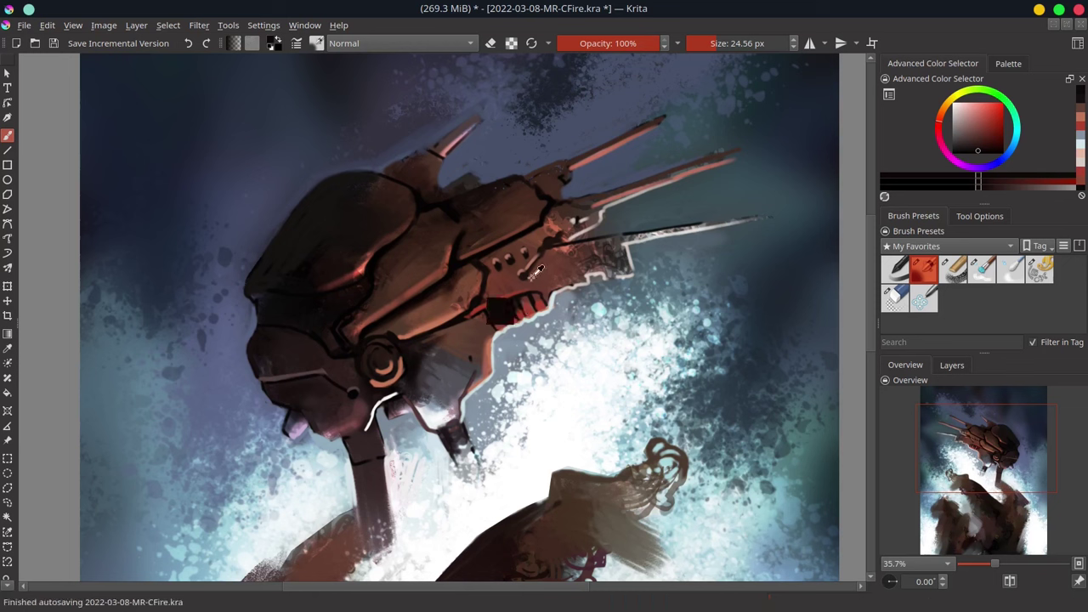
ctrl+click(521, 315)
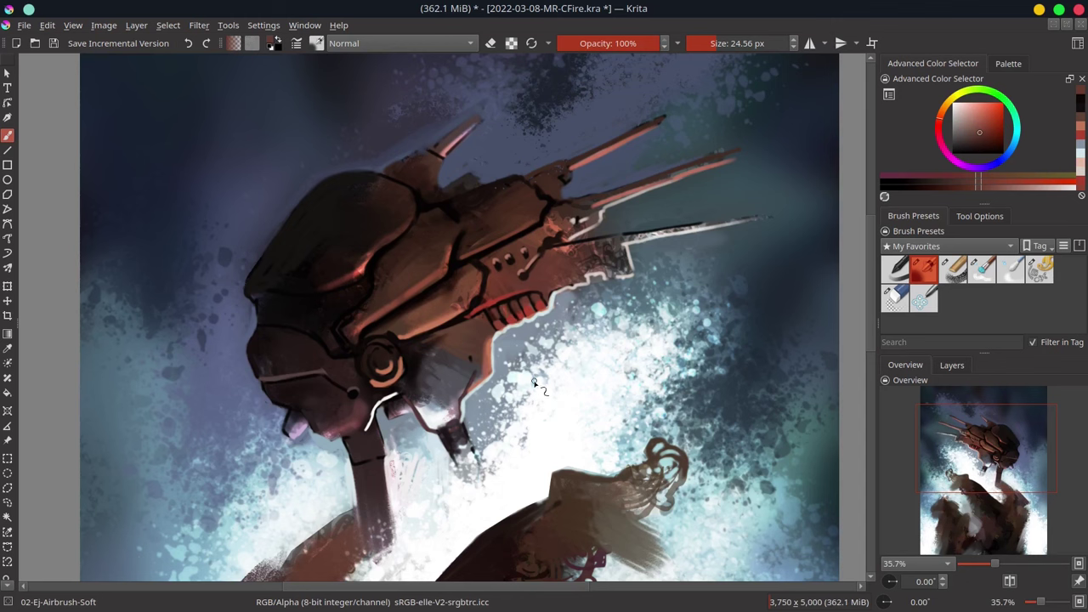
- Zoom out to review the whole image, save it, and zoom back in on the neck and shoulders
scroll(516, 363, down, 3)
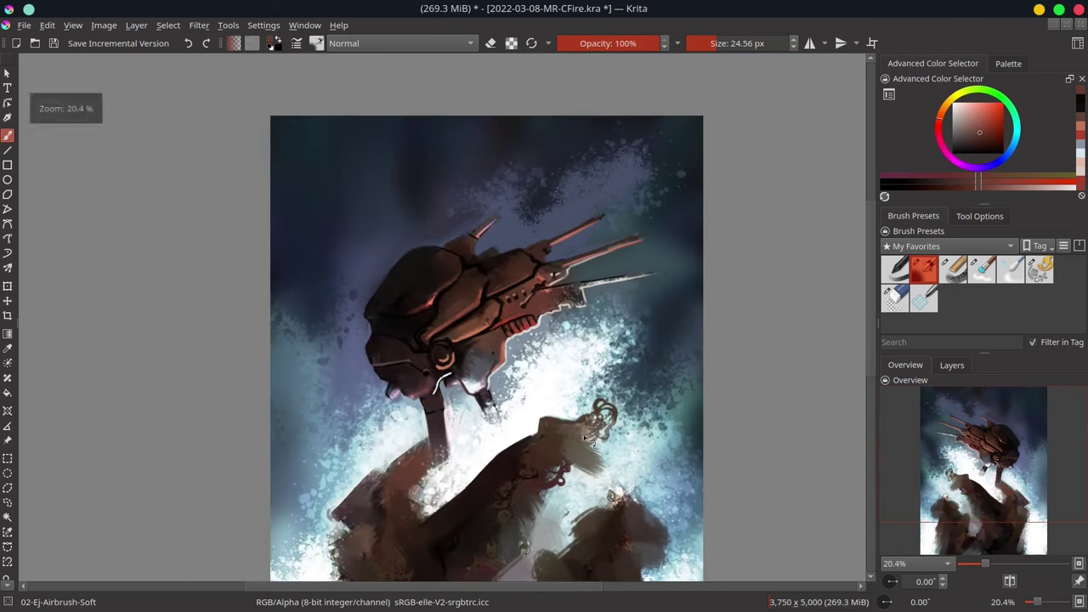
scroll(603, 365, down, 2)
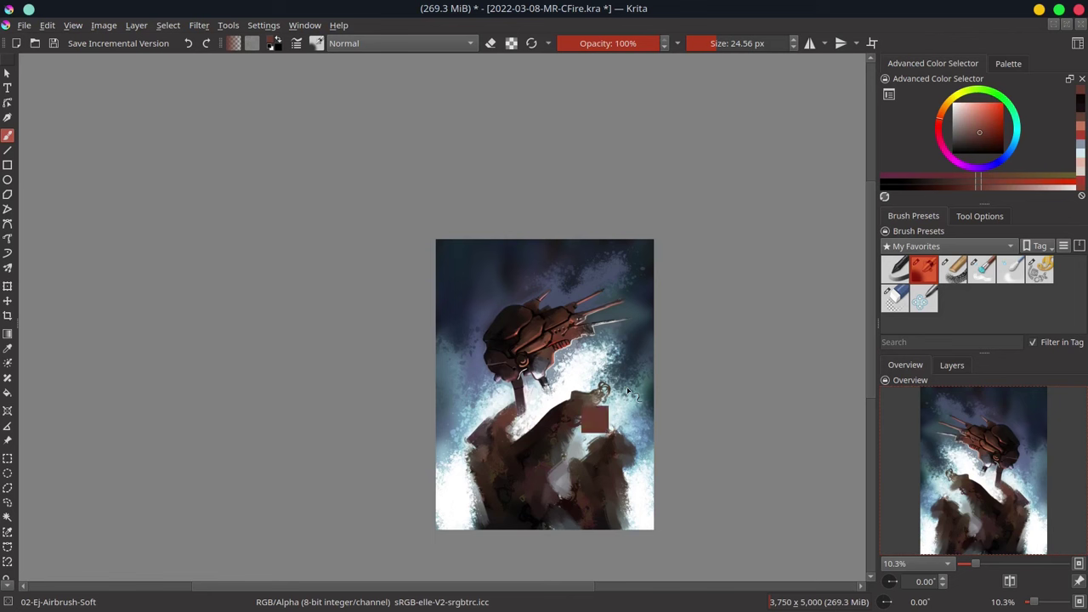
key(ctrl+s)
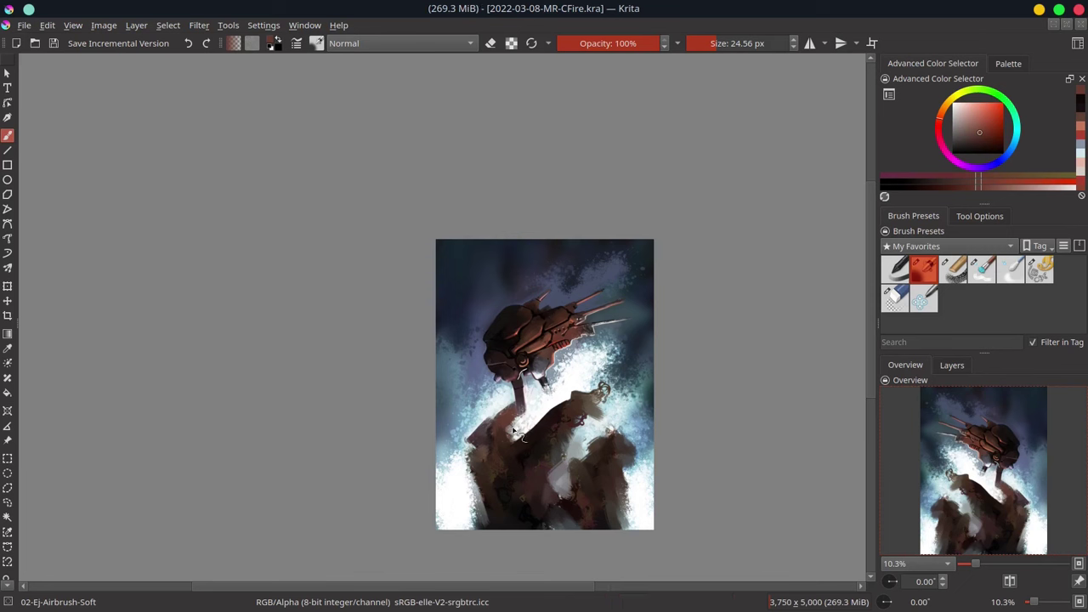
scroll(512, 430, up, 5)
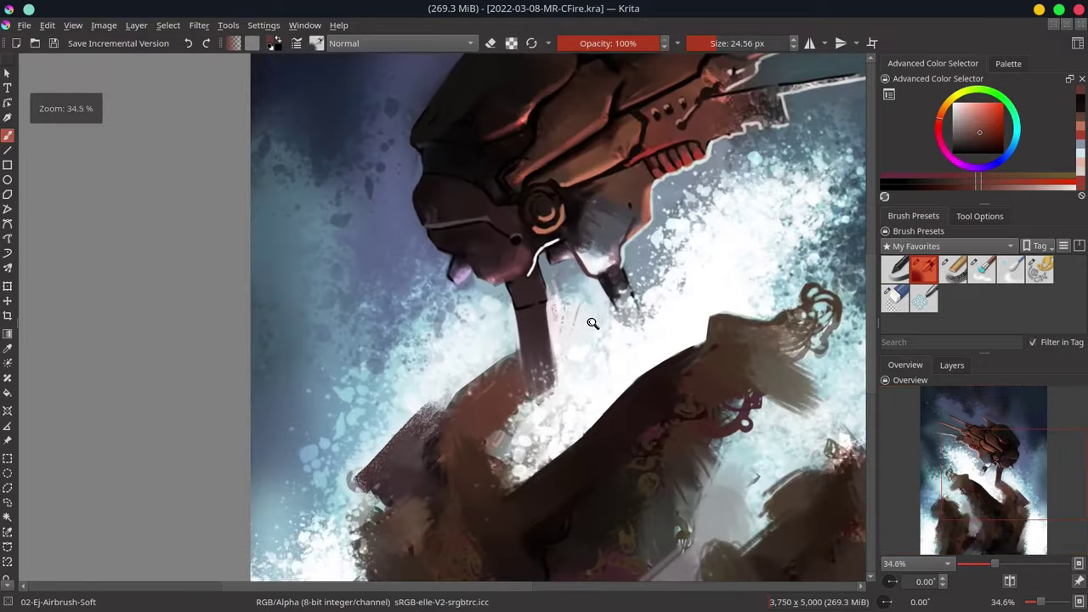
- Enlarge the brush and paint parallel orange-brown highlight strokes on the shoulder
key(bracketright)
click(476, 391)
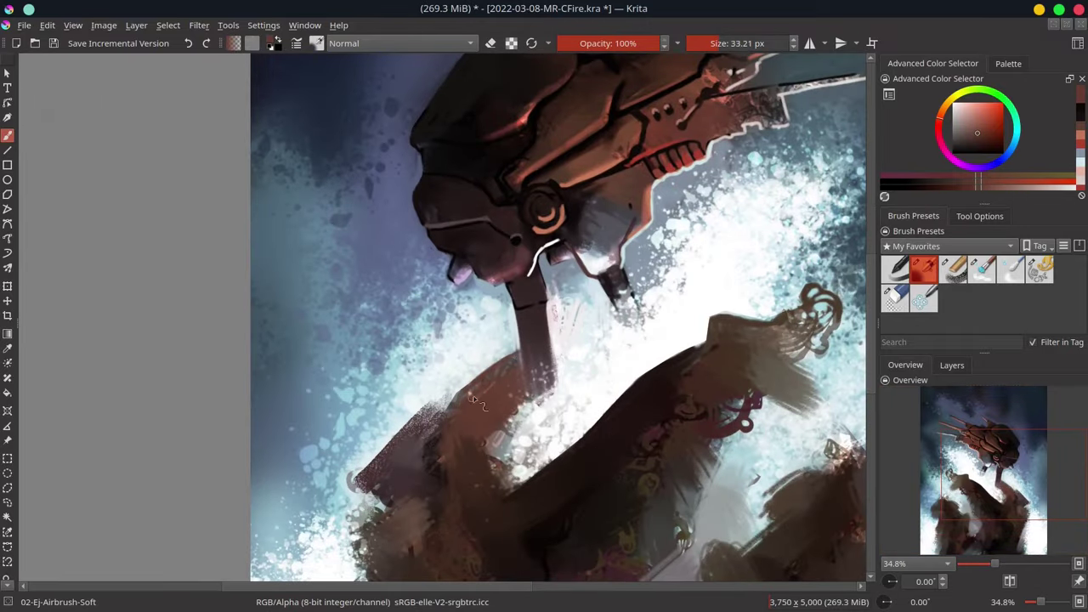
ctrl+click(508, 368)
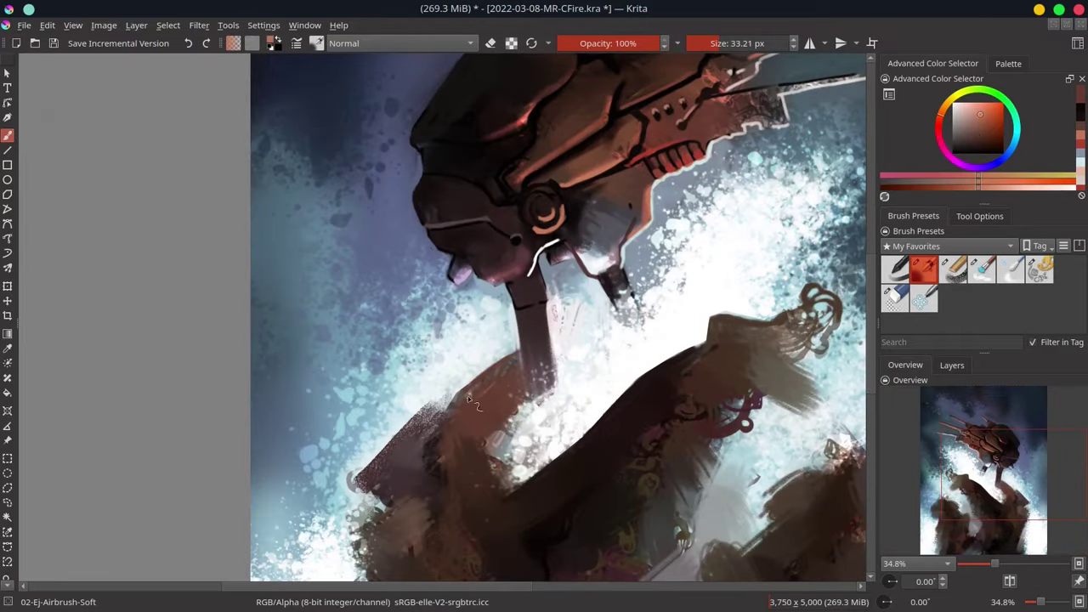
drag(467, 398, 494, 379)
mouse_move(468, 416)
mouse_down()
mouse_move(523, 364)
mouse_move(522, 390)
mouse_up()
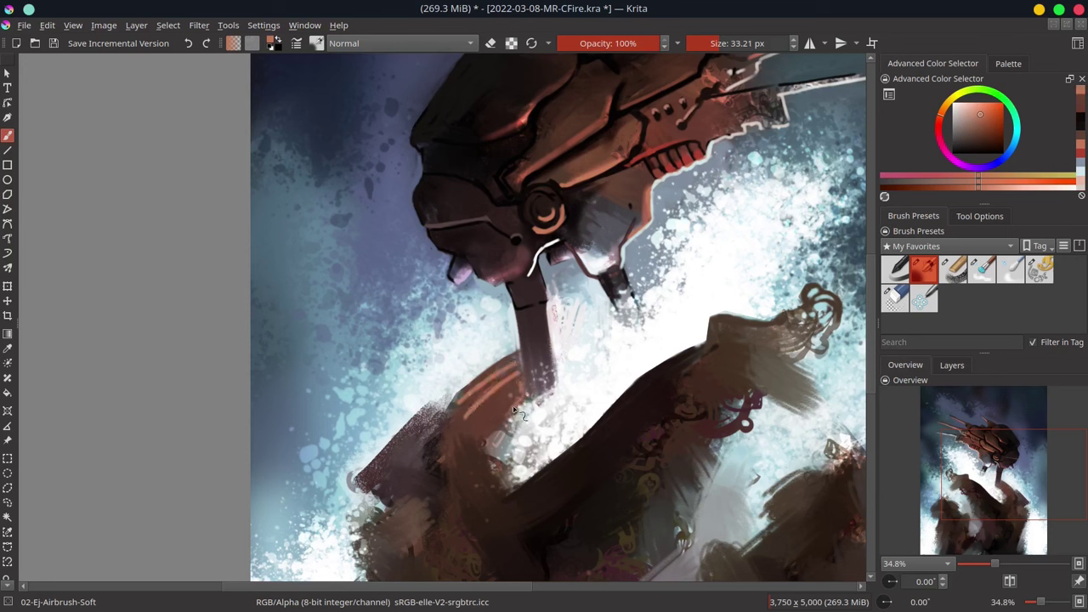
- Shade below the neck in dark brown, then sample a darker brown and a muted pink
ctrl+click(454, 413)
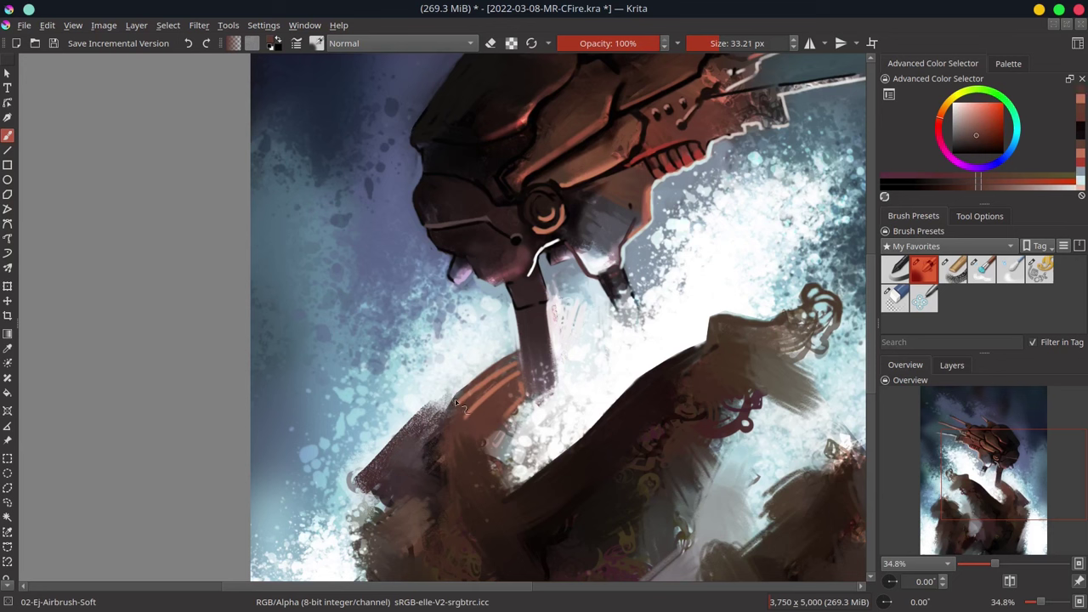
mouse_move(451, 438)
mouse_down()
mouse_move(421, 421)
mouse_move(449, 383)
mouse_move(477, 383)
mouse_up()
ctrl+click(461, 390)
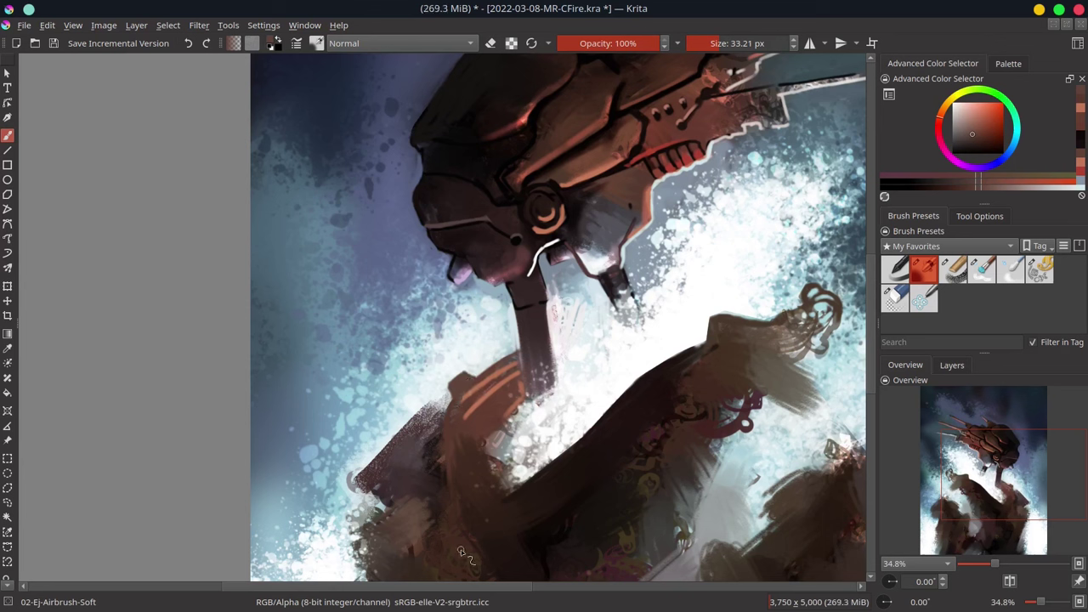
ctrl+click(451, 484)
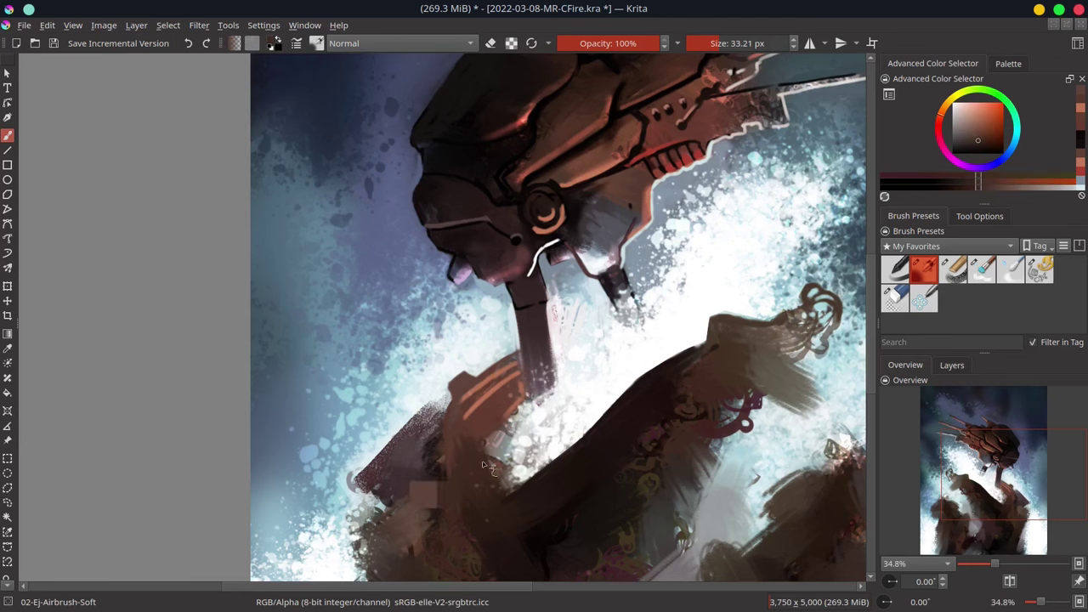
scroll(510, 460, down, 2)
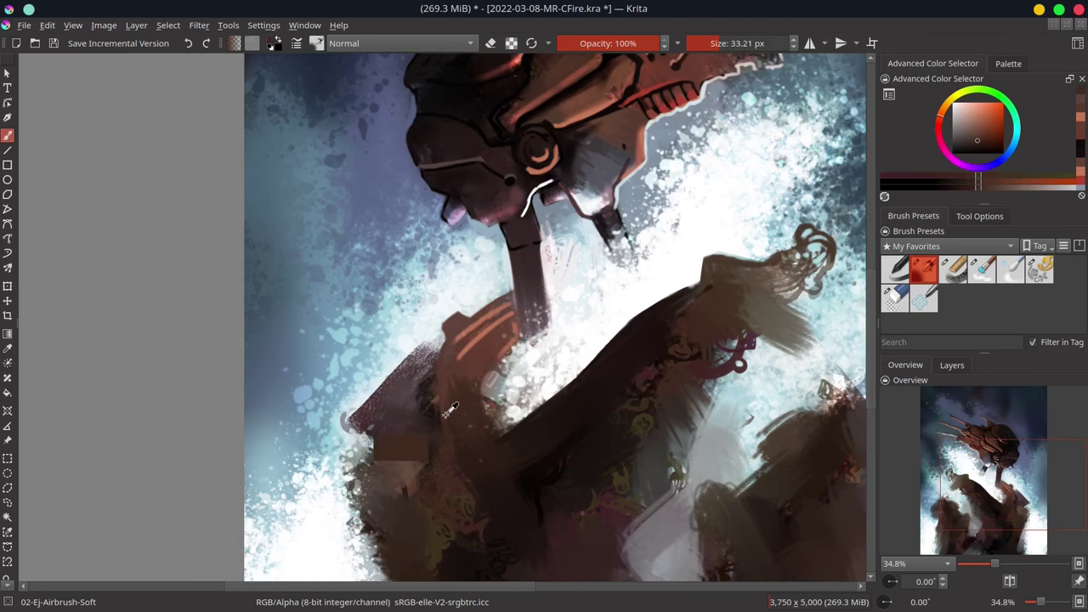
ctrl+click(418, 349)
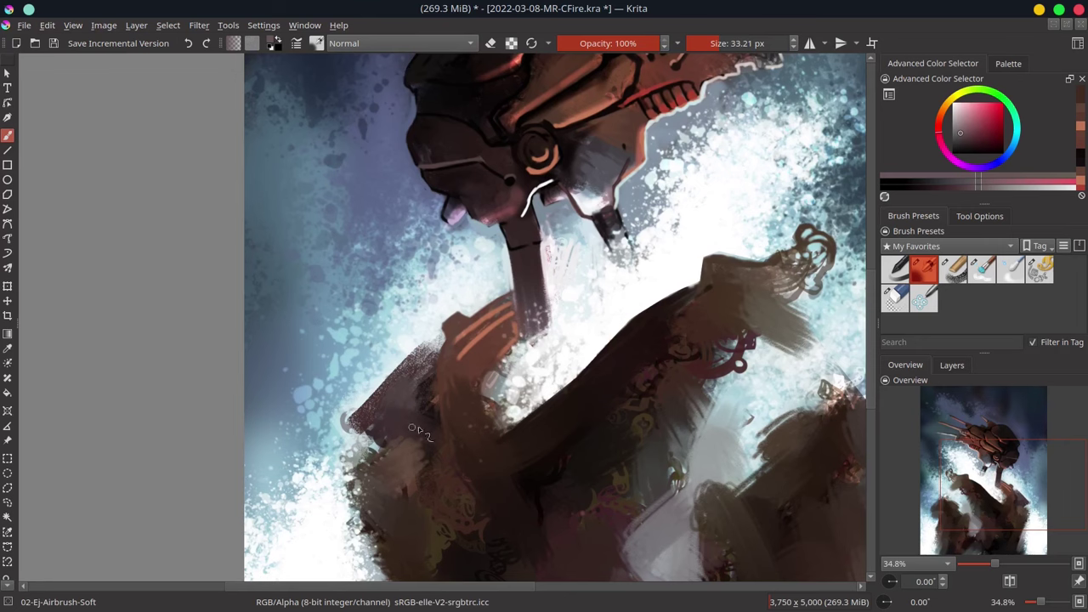
scroll(459, 443, down, 3)
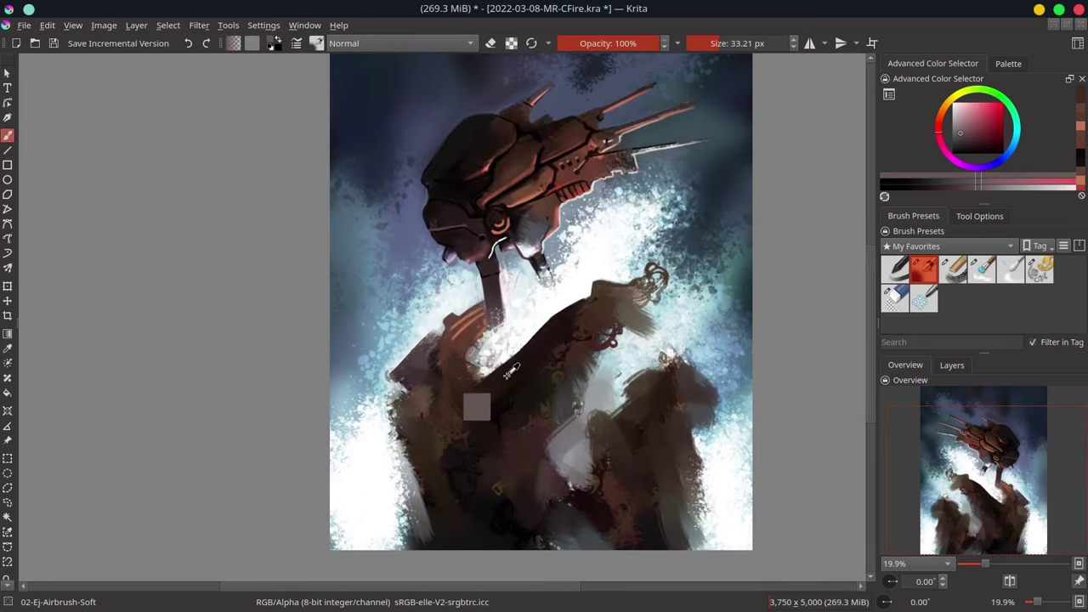
- Sample browns from the body, then paint a near-white highlight down its dark left edge
ctrl+click(508, 373)
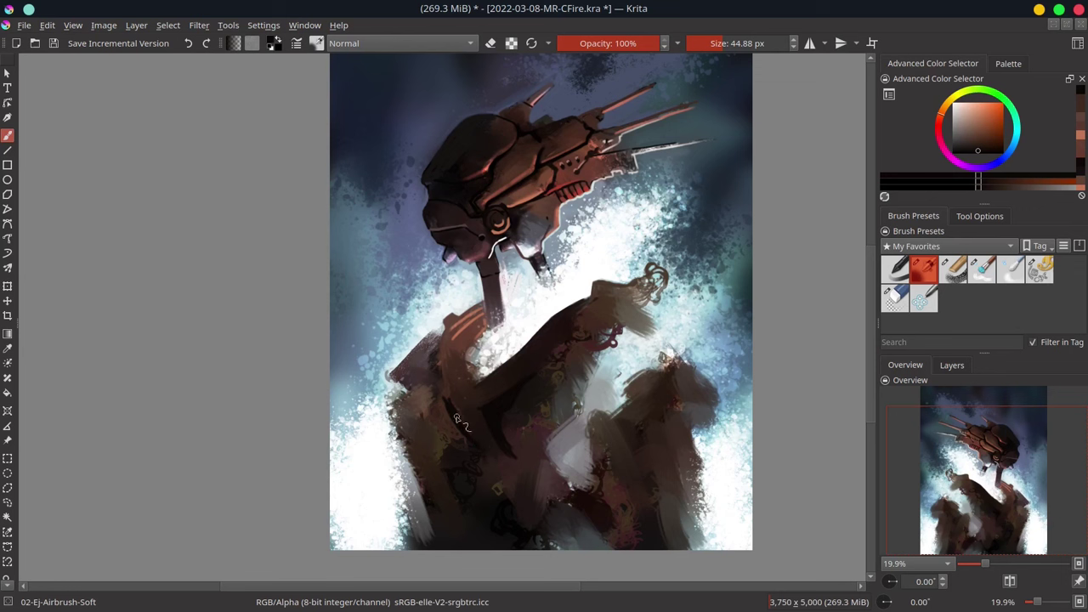
ctrl+click(449, 393)
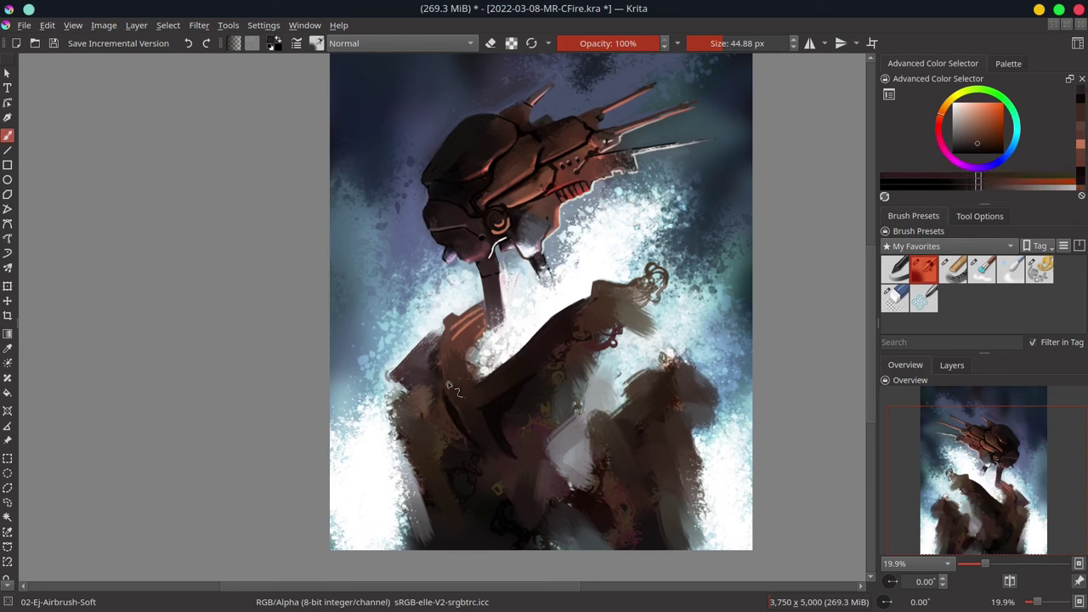
ctrl+click(476, 447)
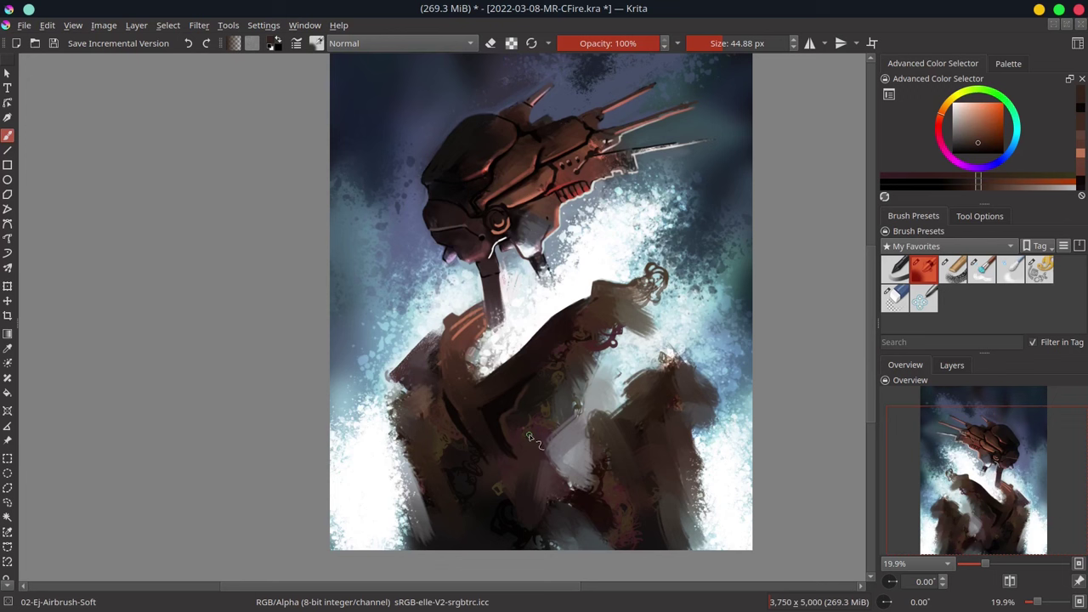
ctrl+click(442, 442)
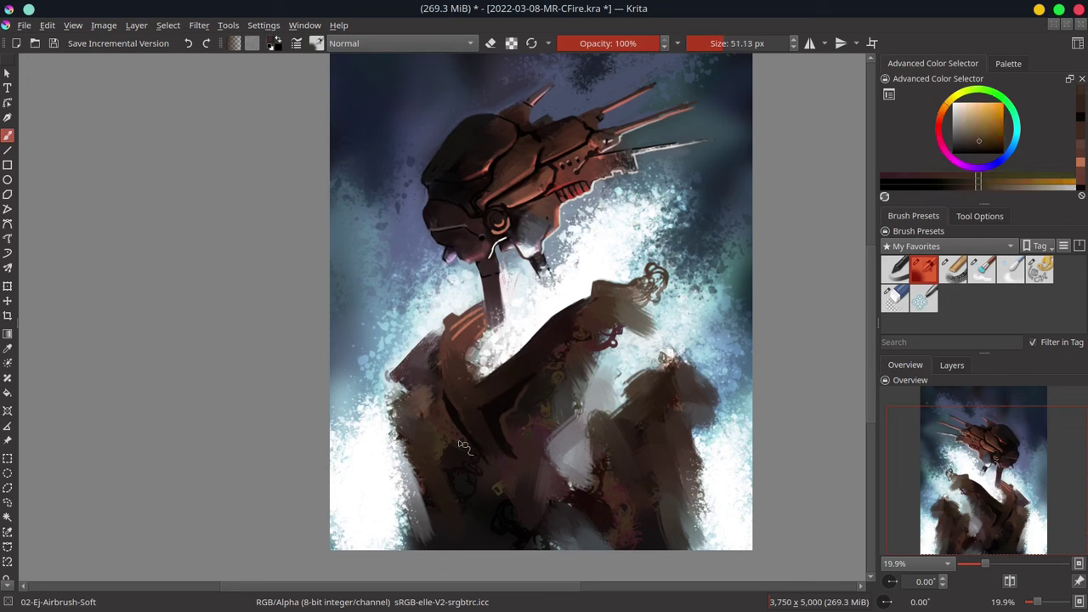
ctrl+click(430, 456)
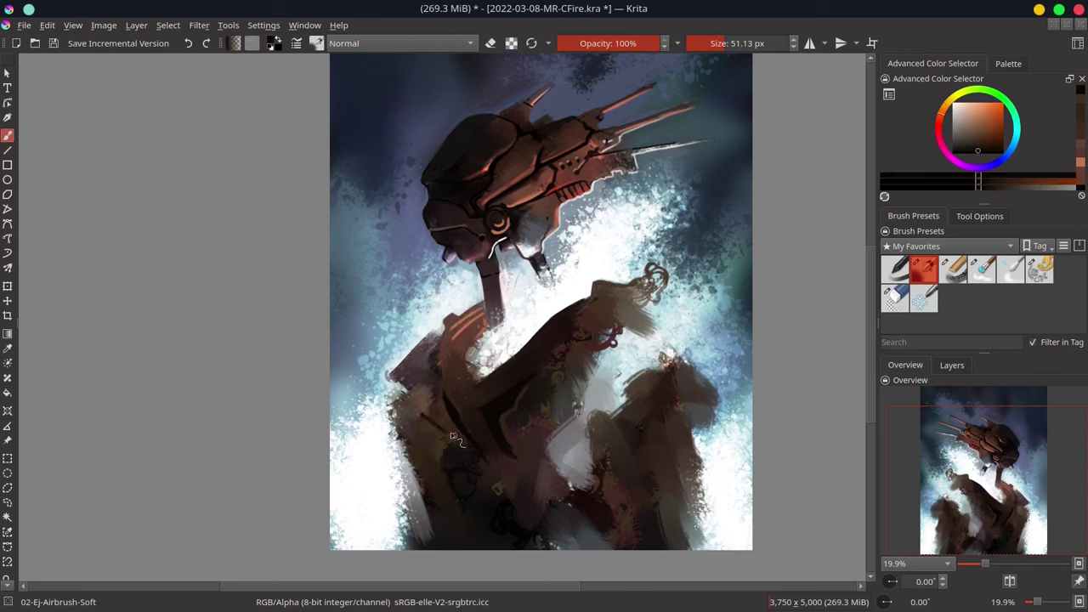
ctrl+click(346, 418)
ctrl+click(393, 399)
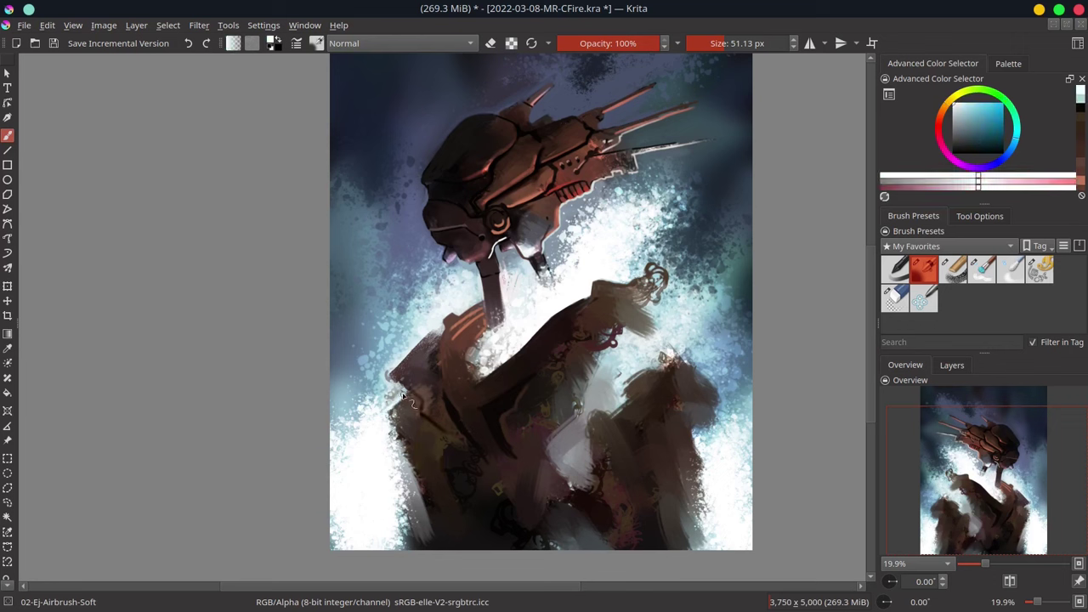
mouse_move(394, 397)
mouse_down()
mouse_move(407, 393)
mouse_move(394, 423)
mouse_up()
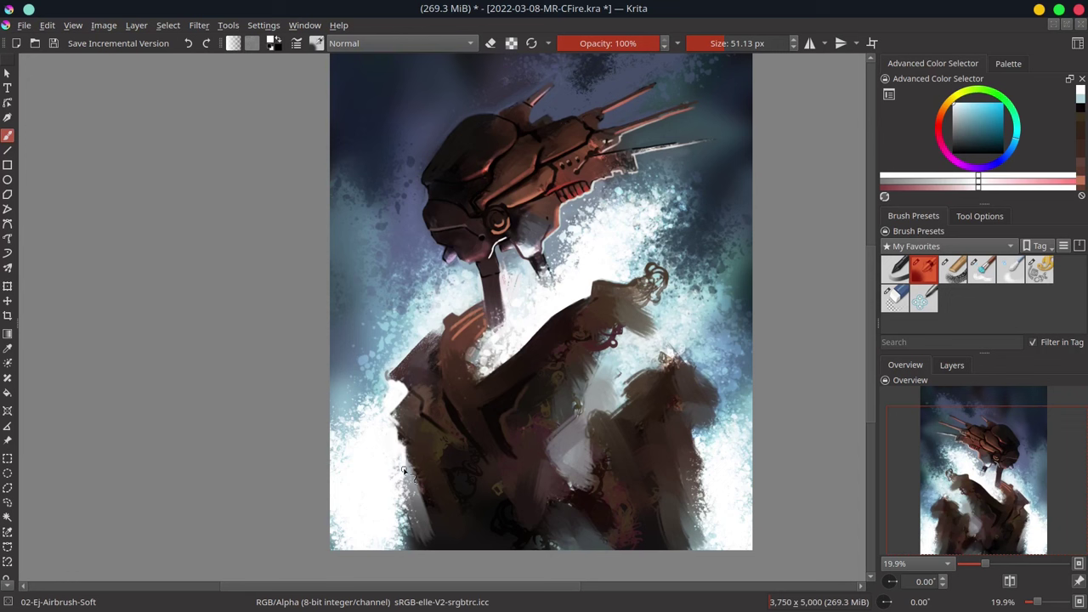
- Paint dark brown over the white patch at the figure's lower left, shrinking the airbrush to about 35 px
drag(414, 489, 425, 520)
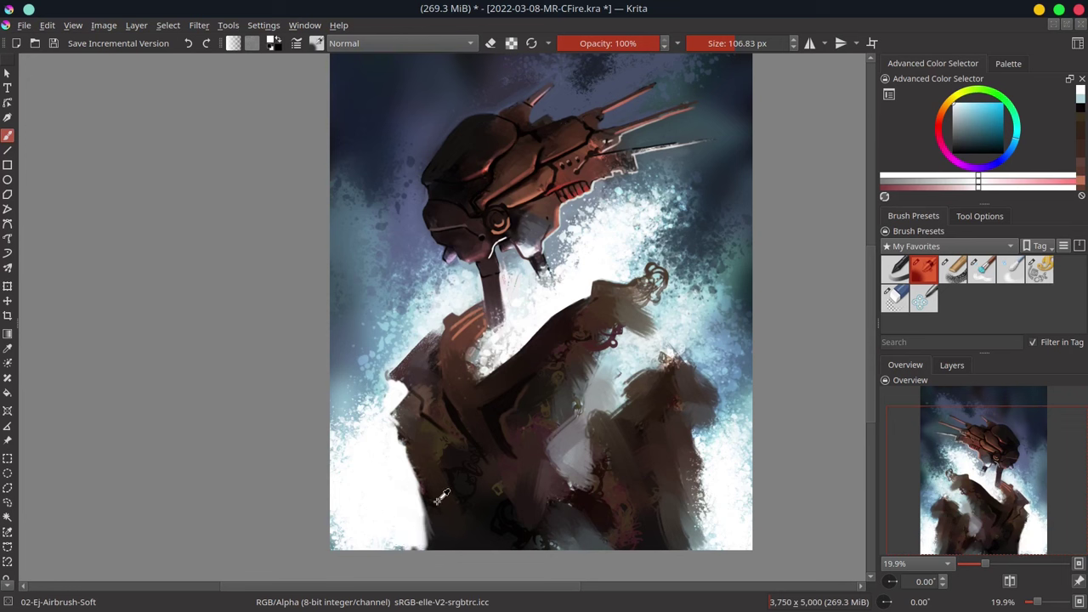
ctrl+click(432, 517)
key(bracketleft)
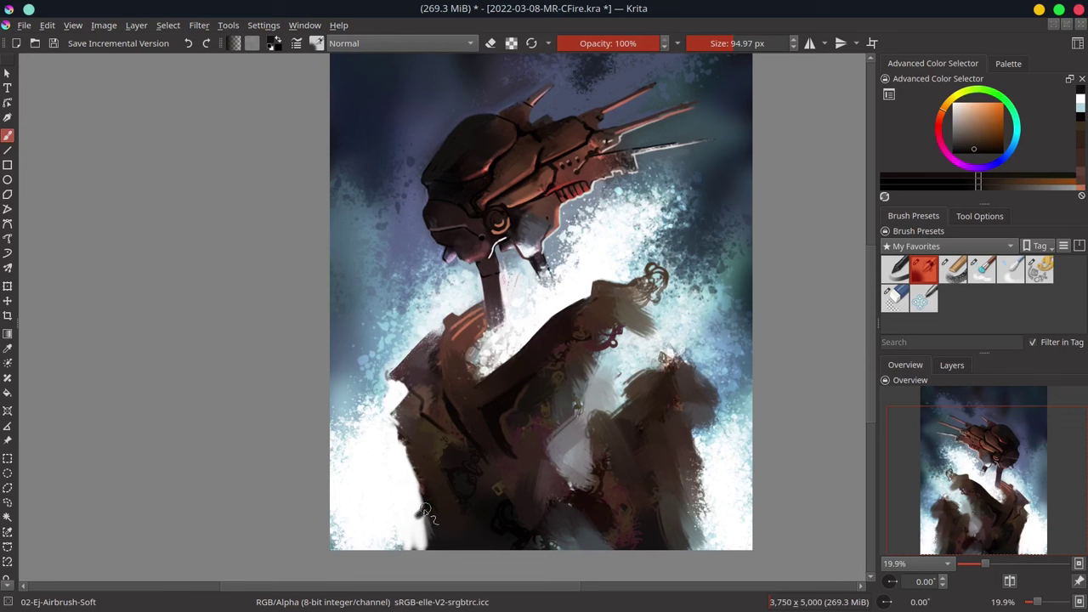
drag(431, 515, 418, 521)
key(bracketleft)
key(bracketleft)
key(bracketleft)
key(bracketleft)
ctrl+click(430, 493)
key(bracketleft)
key(bracketleft)
key(bracketleft)
key(bracketleft)
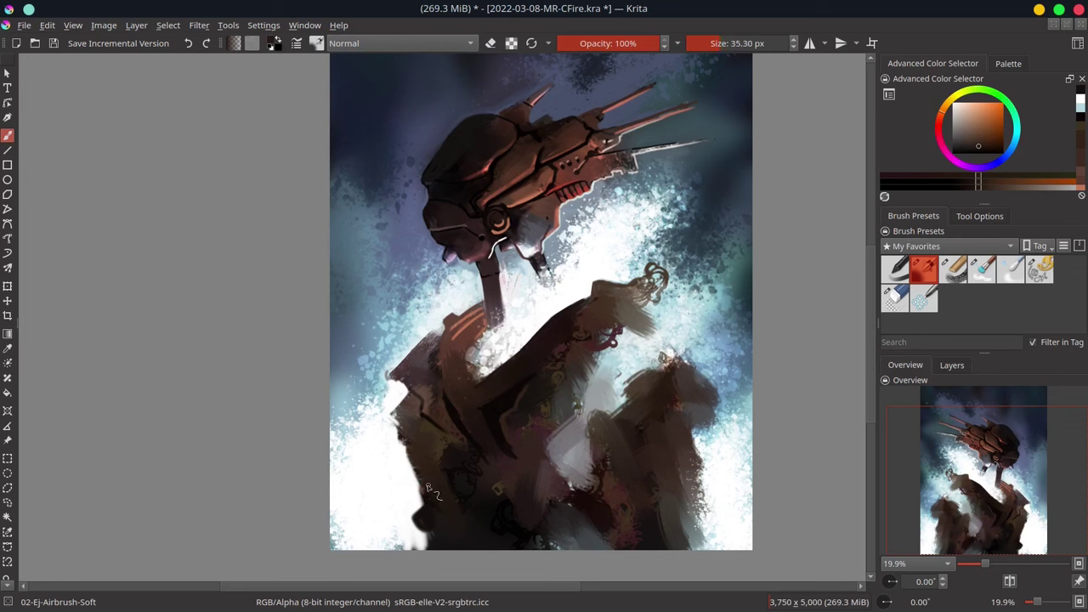
drag(430, 492, 419, 530)
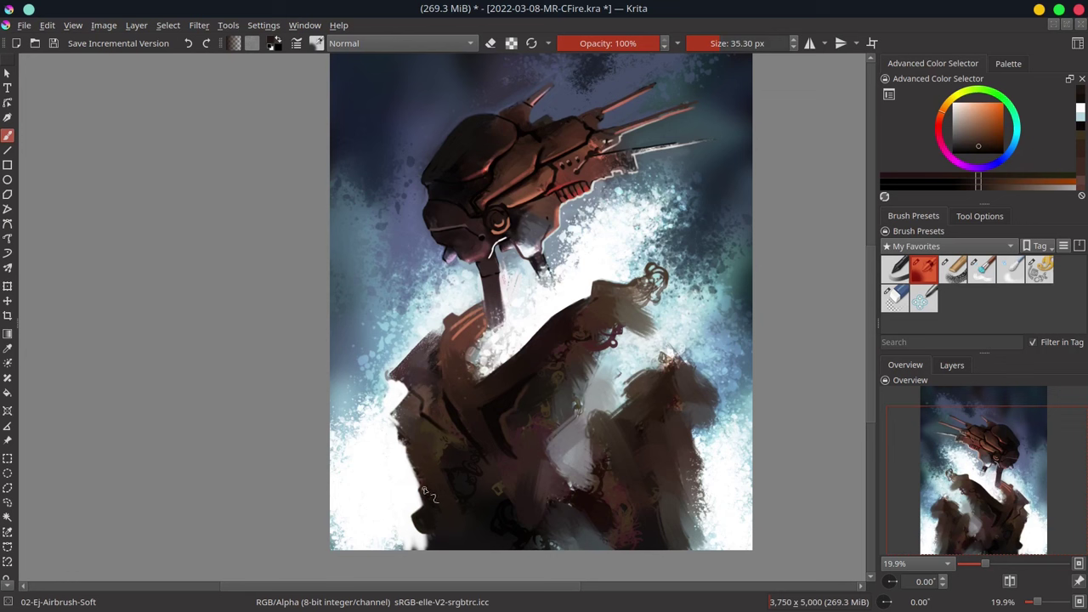
- Dab sampled light pink along the figure's left edge and into the bottom-left corner
ctrl+click(349, 459)
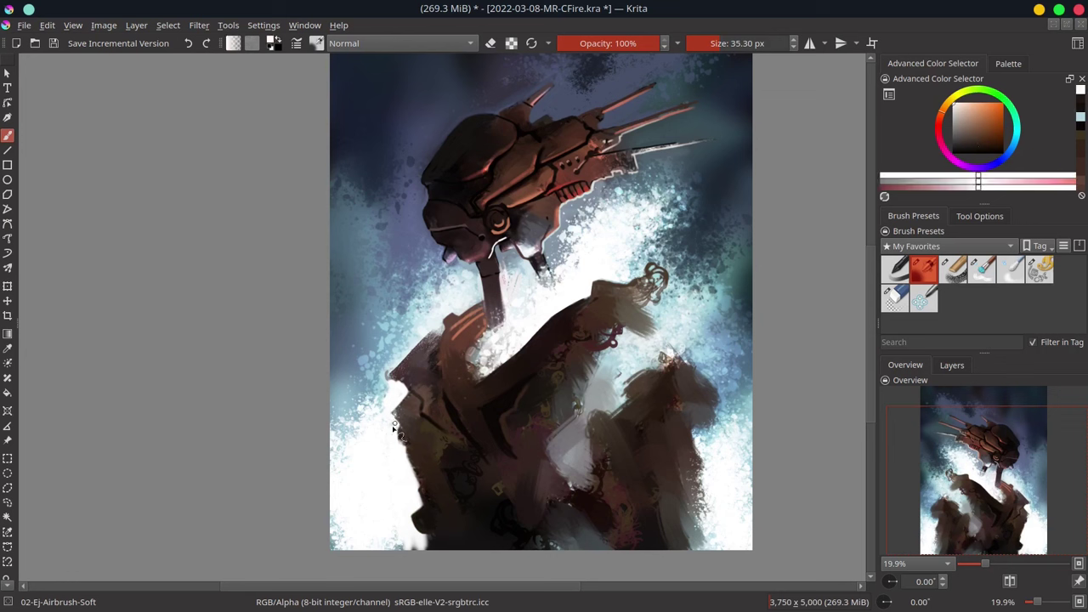
drag(394, 423, 400, 419)
ctrl+click(399, 414)
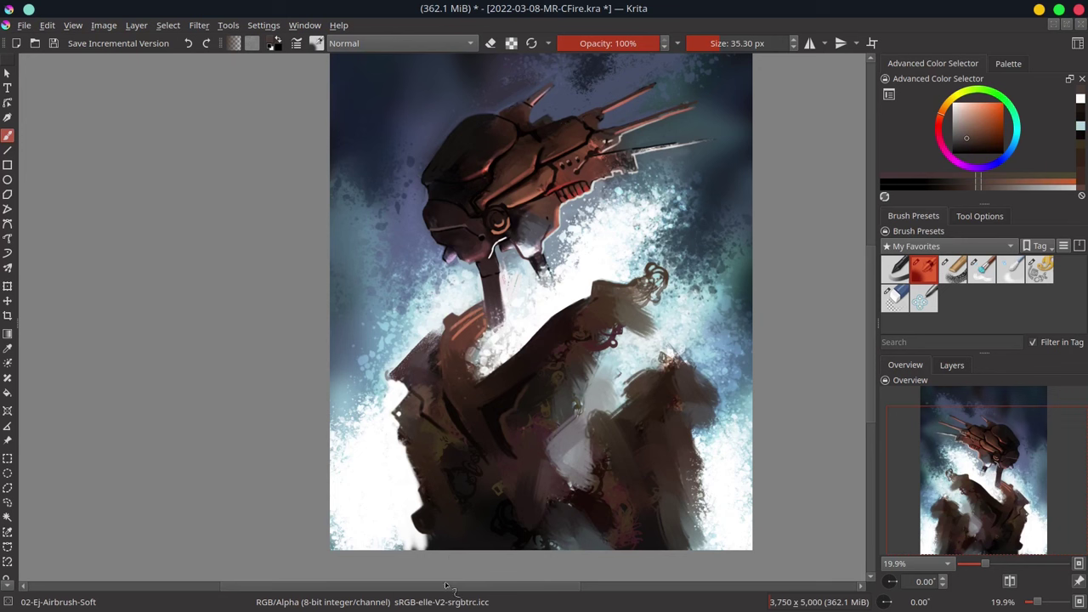
ctrl+click(415, 539)
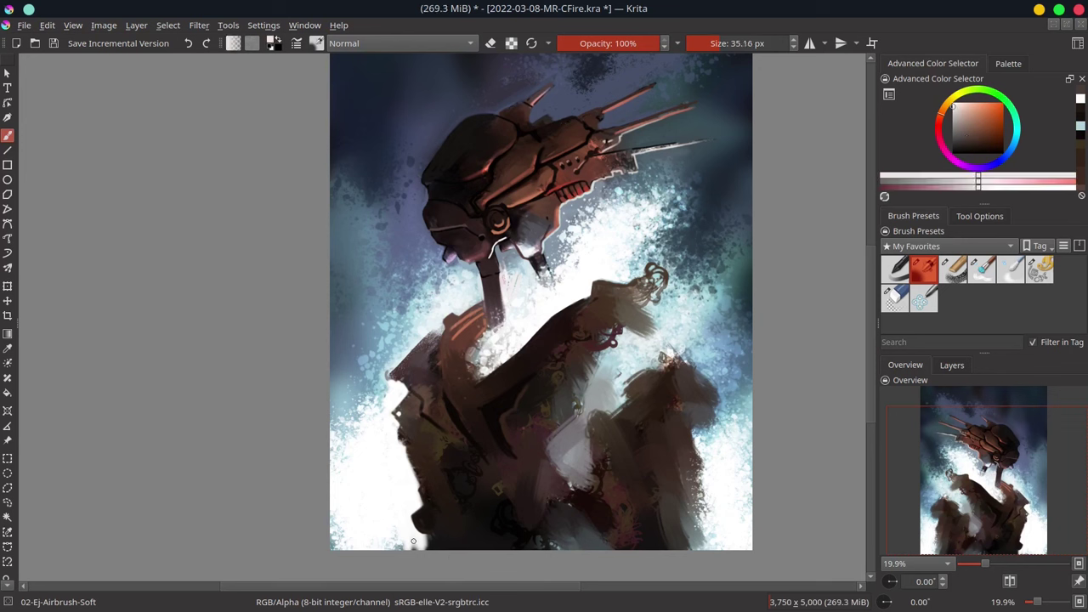
key(bracketright)
drag(413, 541, 417, 555)
- Dab dark red-black at the bottom and brighten the left shoulder edge with light cyan
key(bracketright)
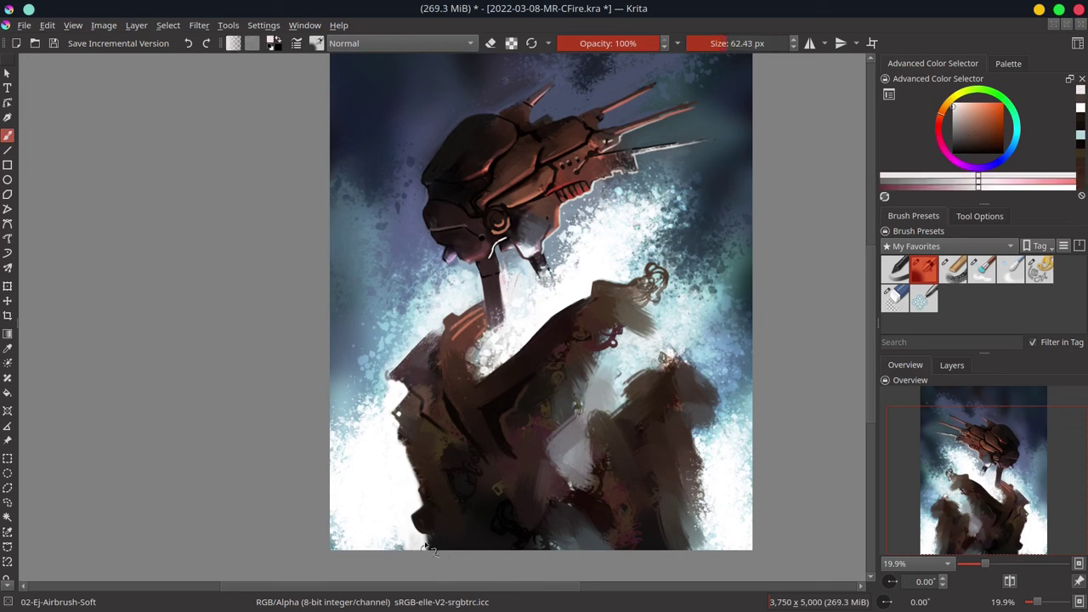
ctrl+click(442, 541)
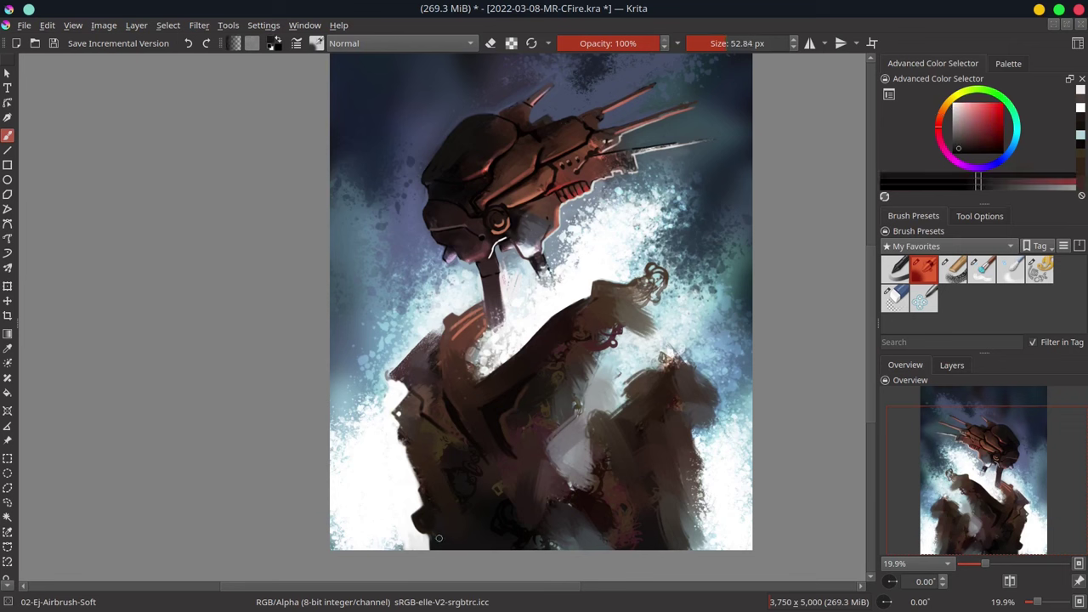
click(430, 535)
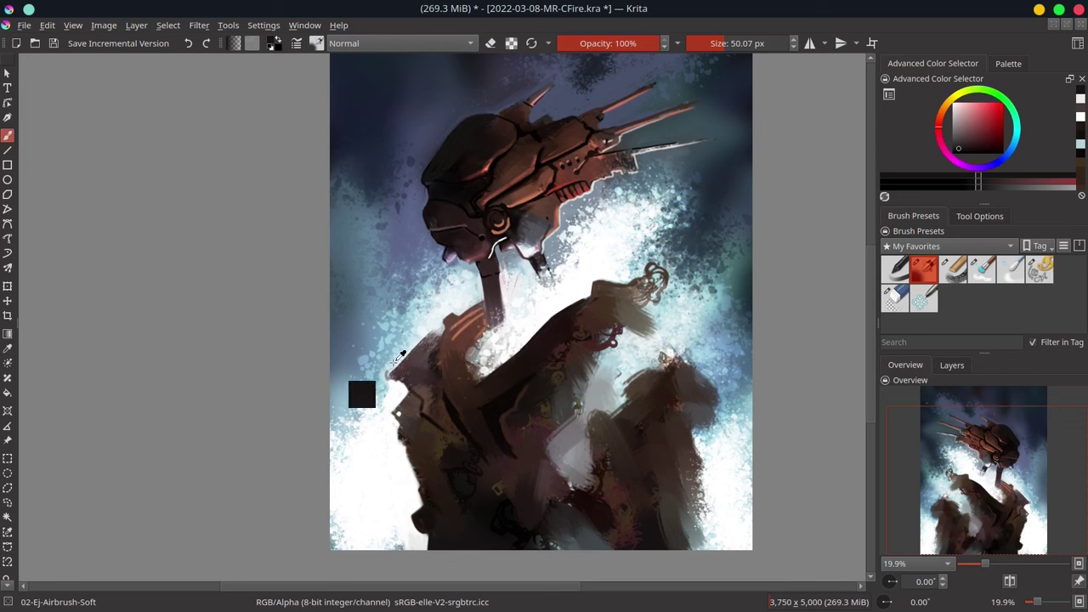
ctrl+click(393, 390)
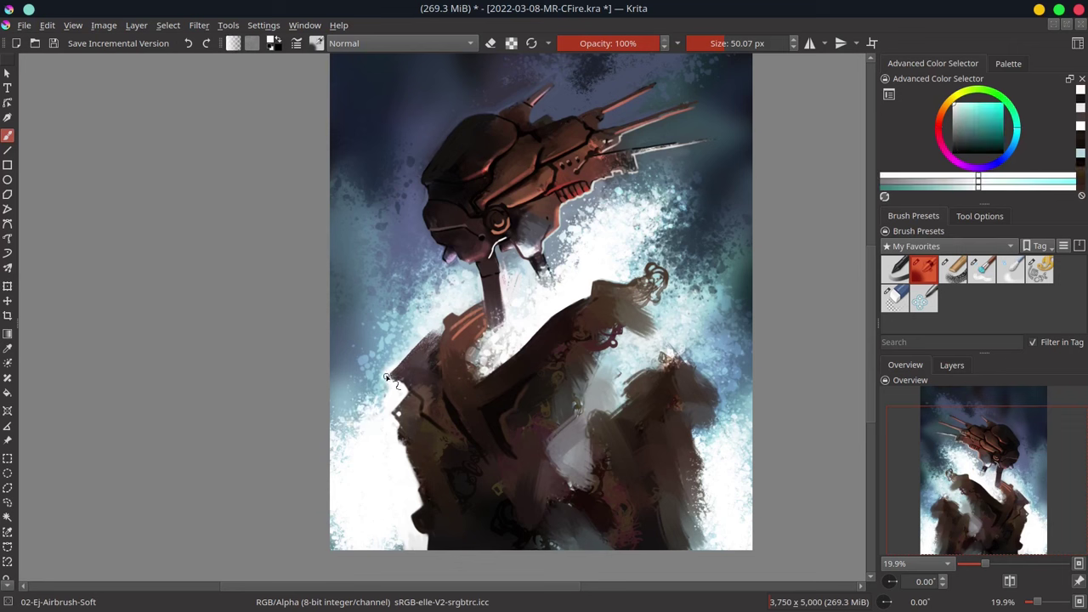
drag(386, 377, 398, 402)
- Save the painting, then show the Layers list with the new-layer type choices open
key(ctrl+s)
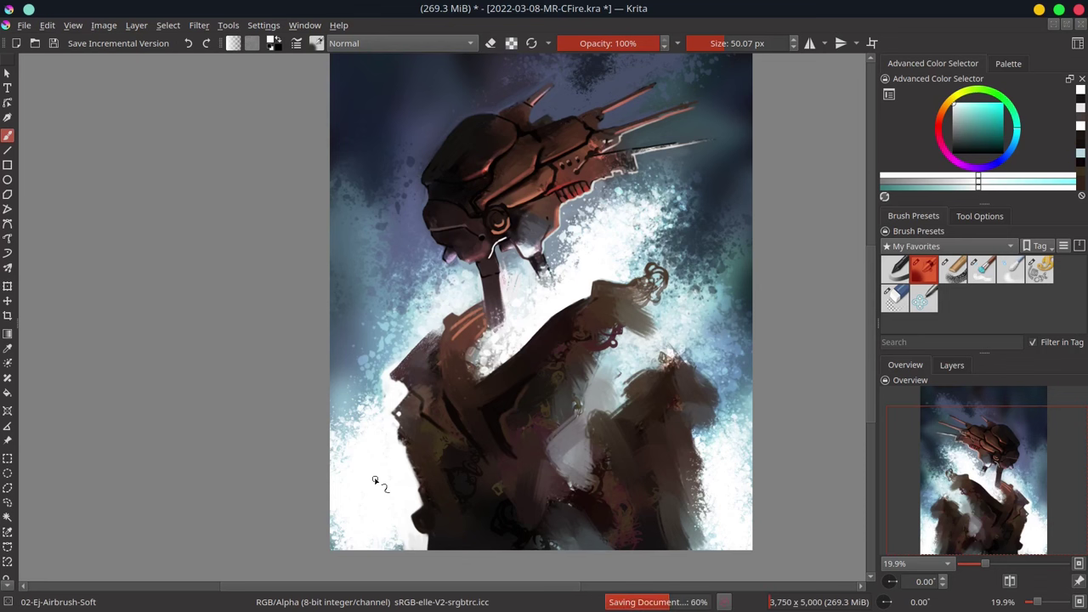
scroll(375, 480, down, 1)
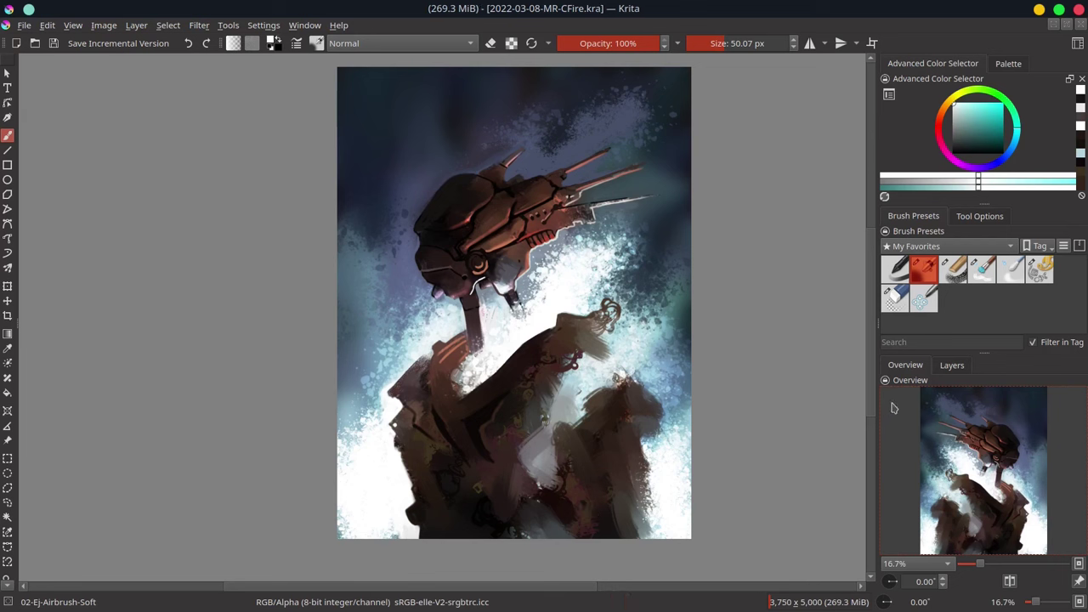
click(953, 367)
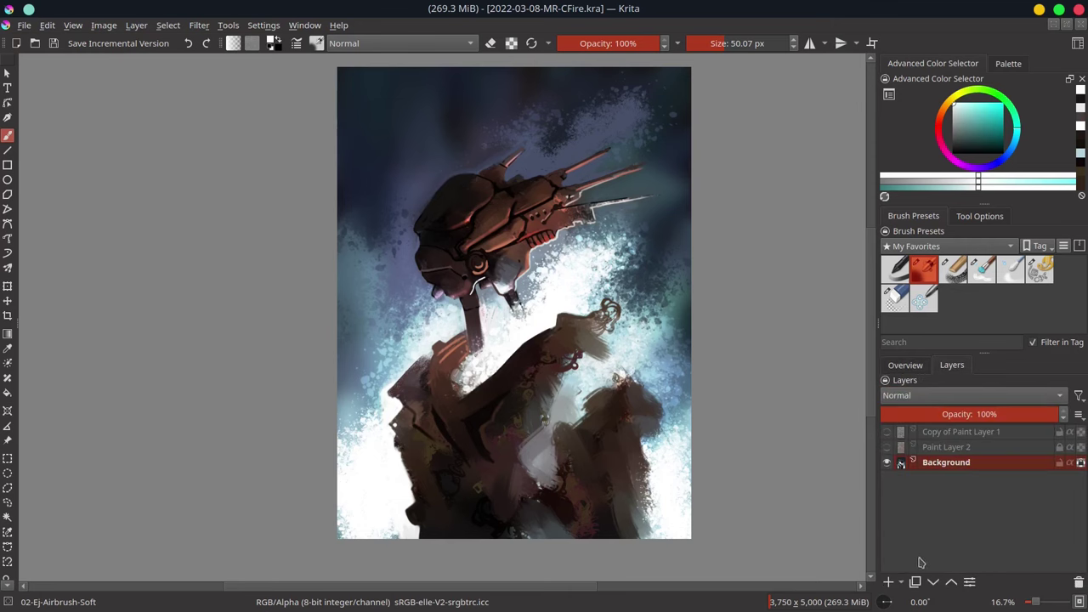
click(901, 583)
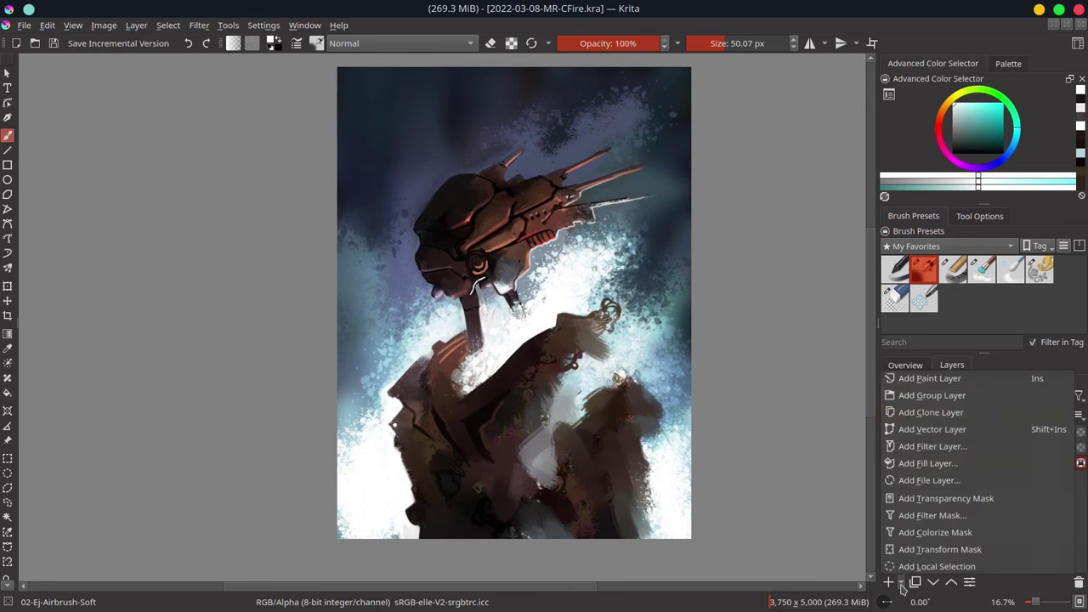
- Add a Color Adjustment filter layer, lifting highlights and anchoring shadows on its main curve
click(932, 450)
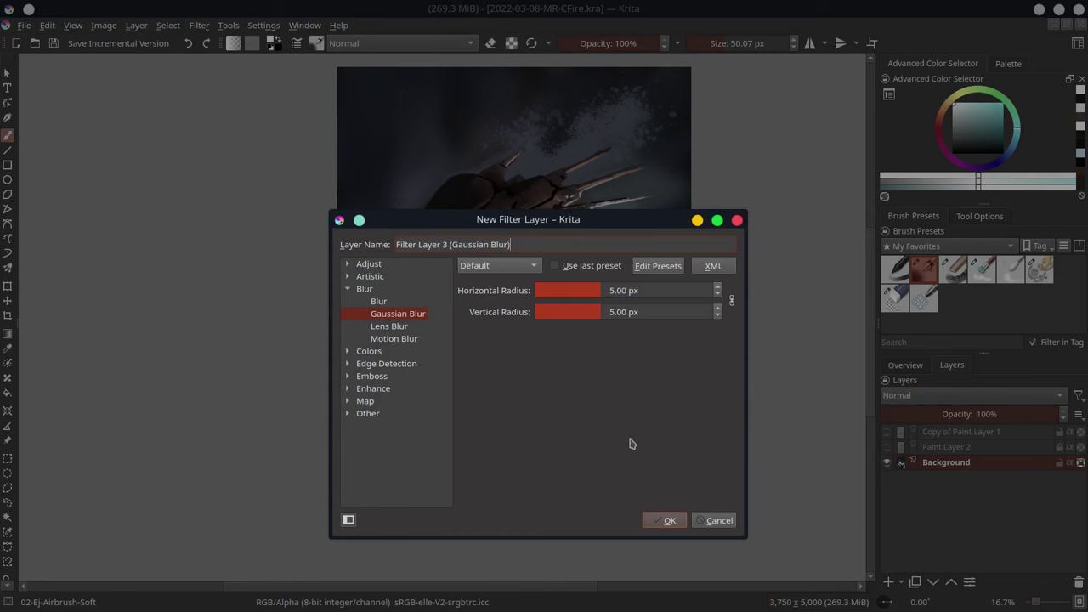
drag(608, 219, 977, 199)
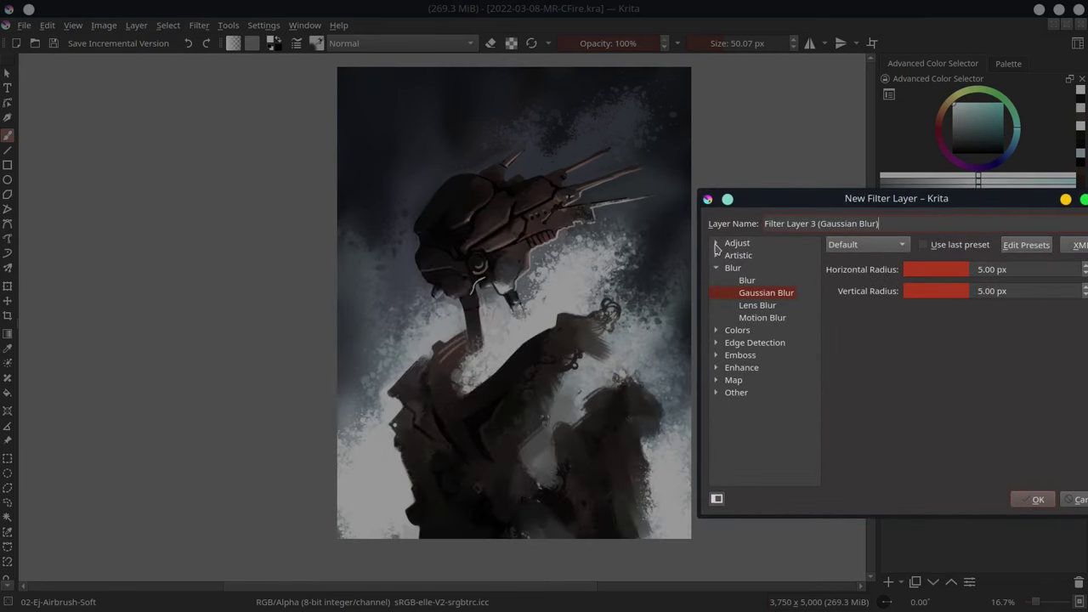
click(716, 243)
click(776, 368)
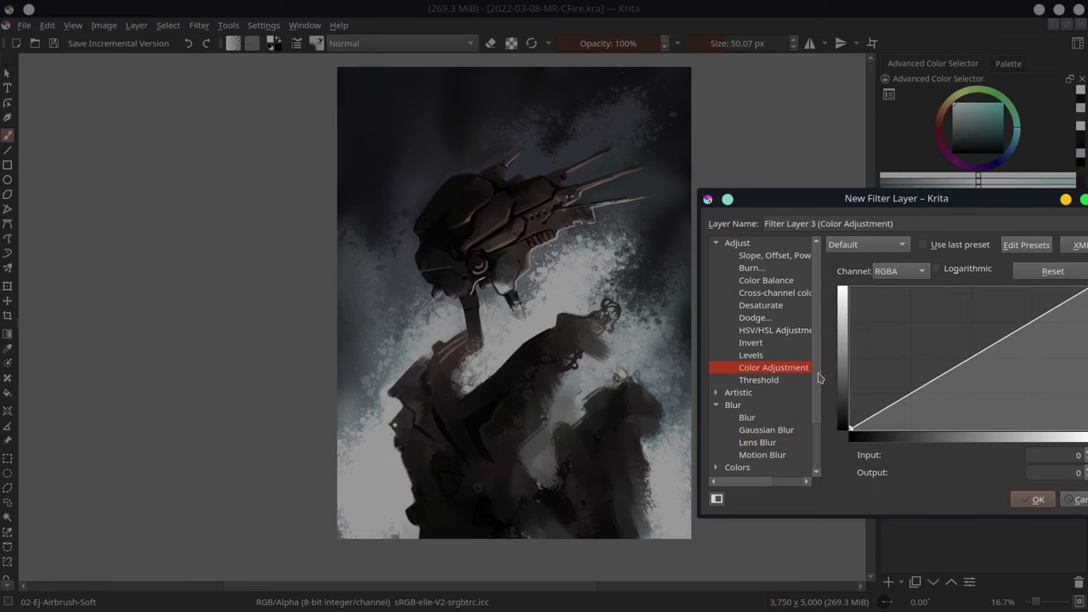
drag(1052, 318, 1046, 308)
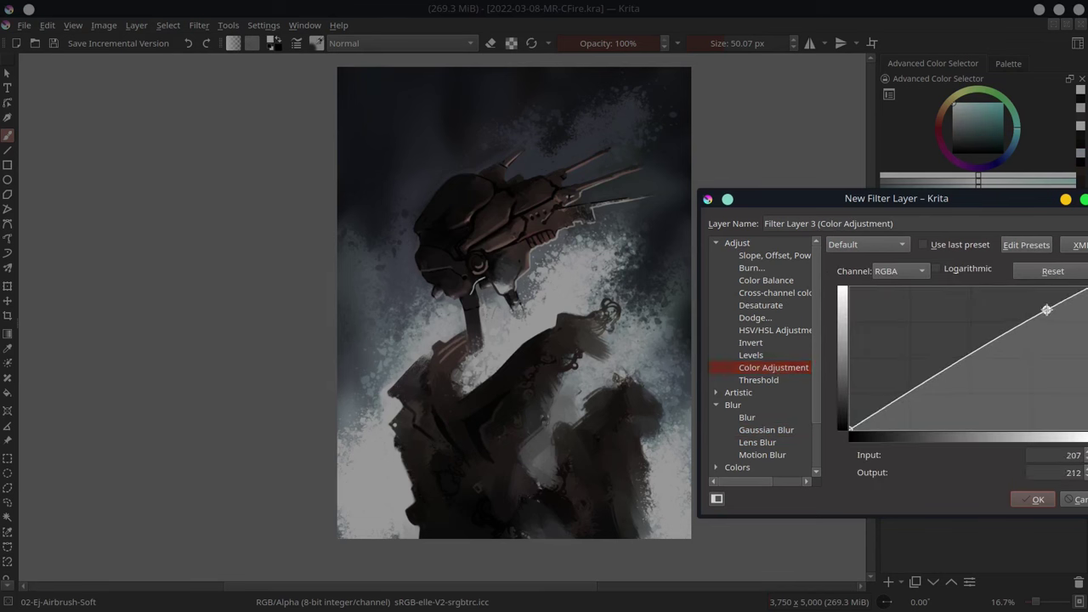
click(911, 394)
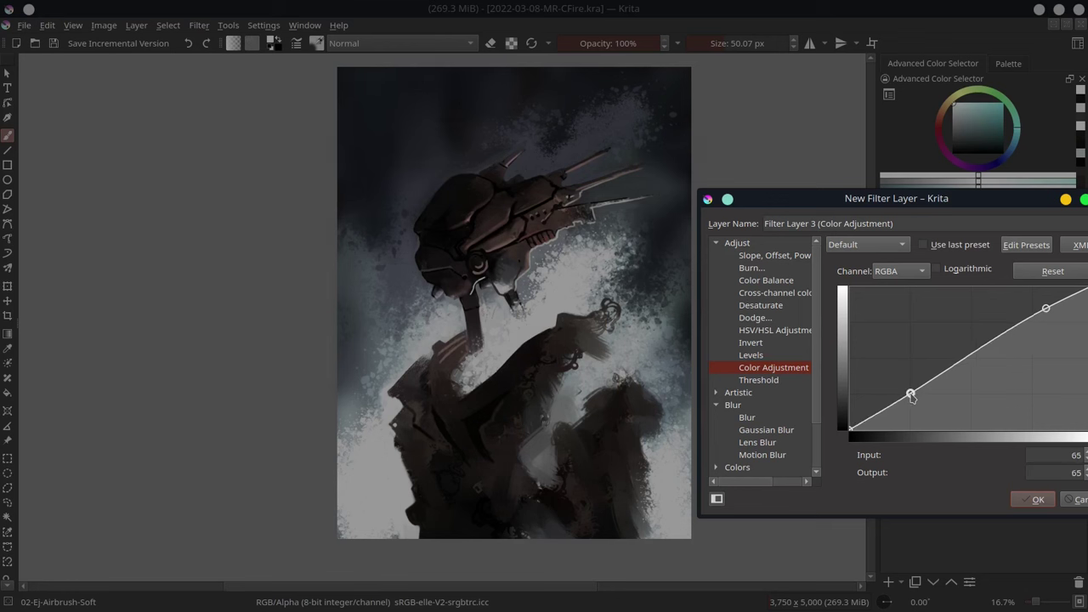
drag(1046, 308, 1046, 306)
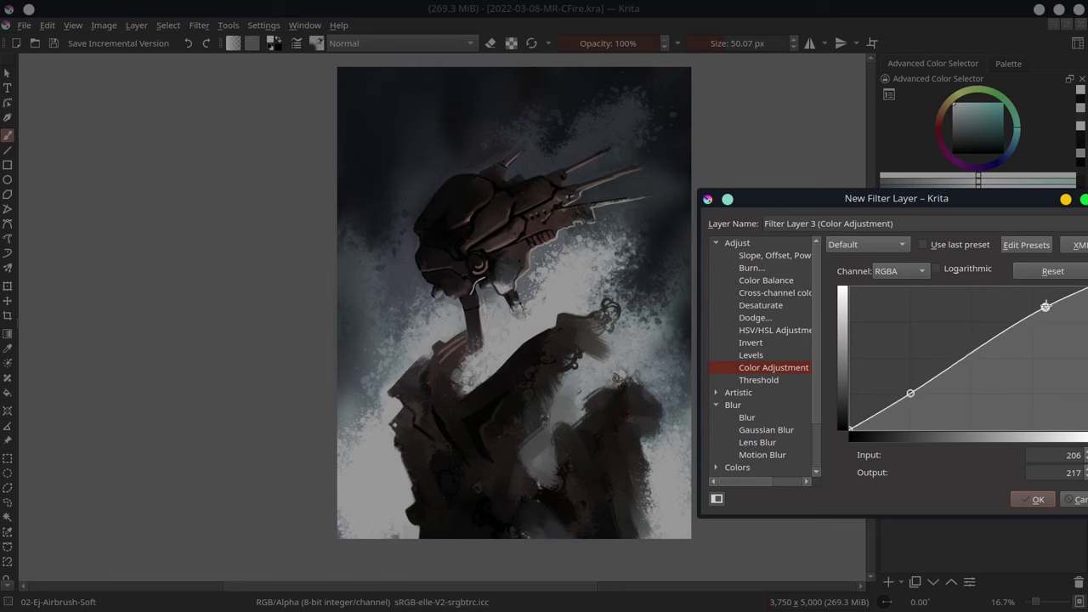
drag(911, 394, 910, 395)
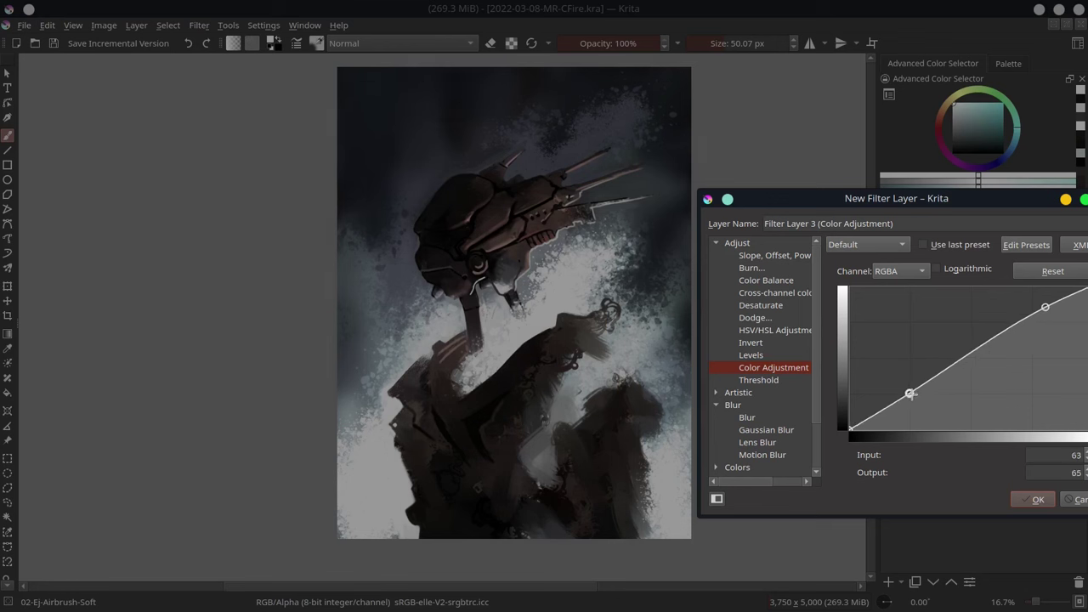
- Adjust the Red curve, raise the Blue curve with two points, and confirm the layer
click(912, 272)
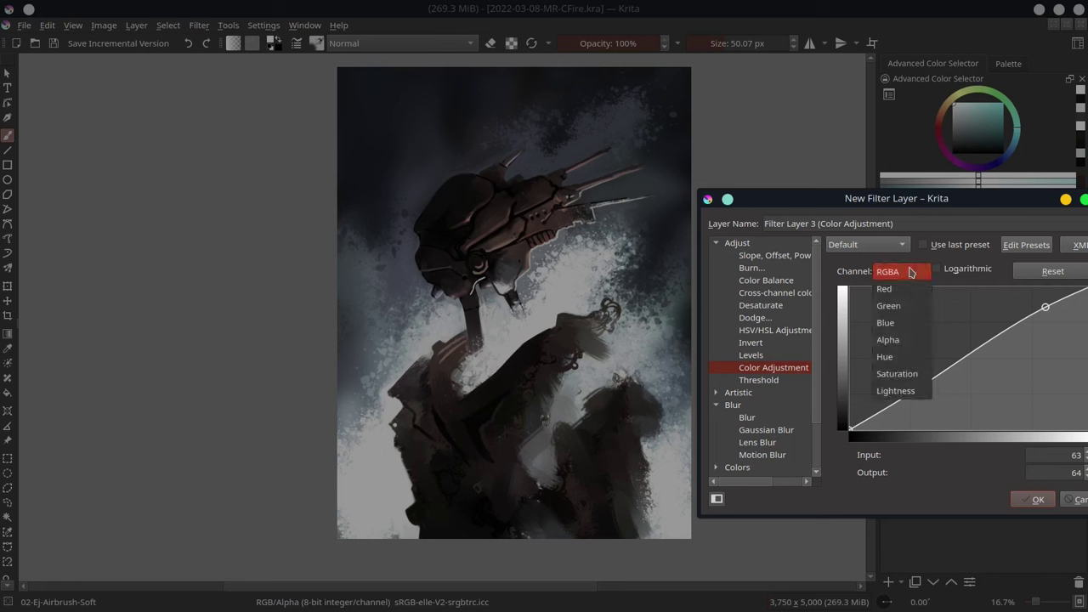
click(884, 289)
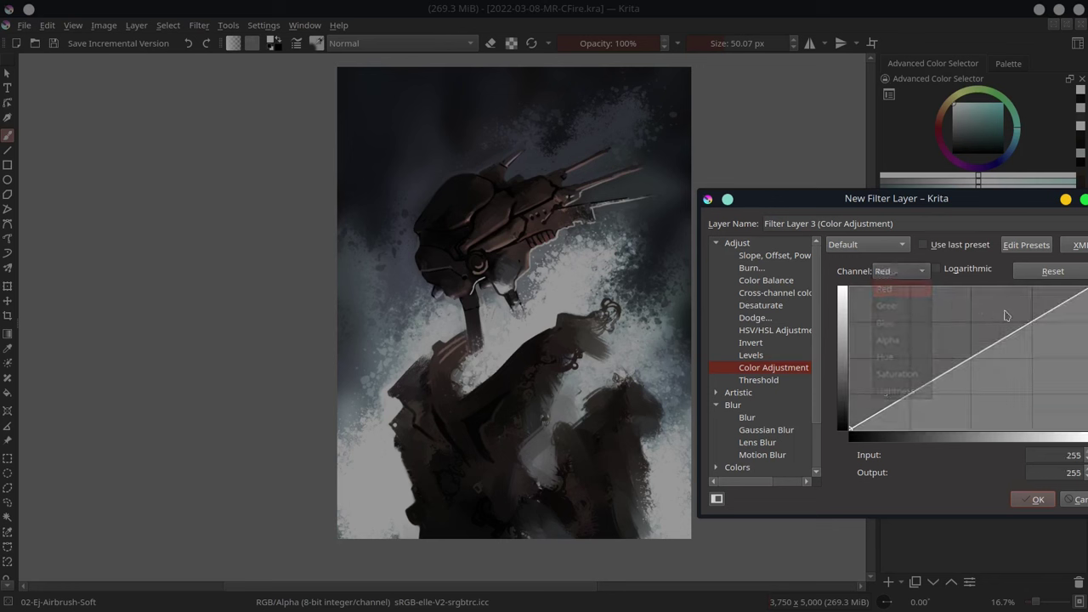
drag(1044, 316, 1043, 304)
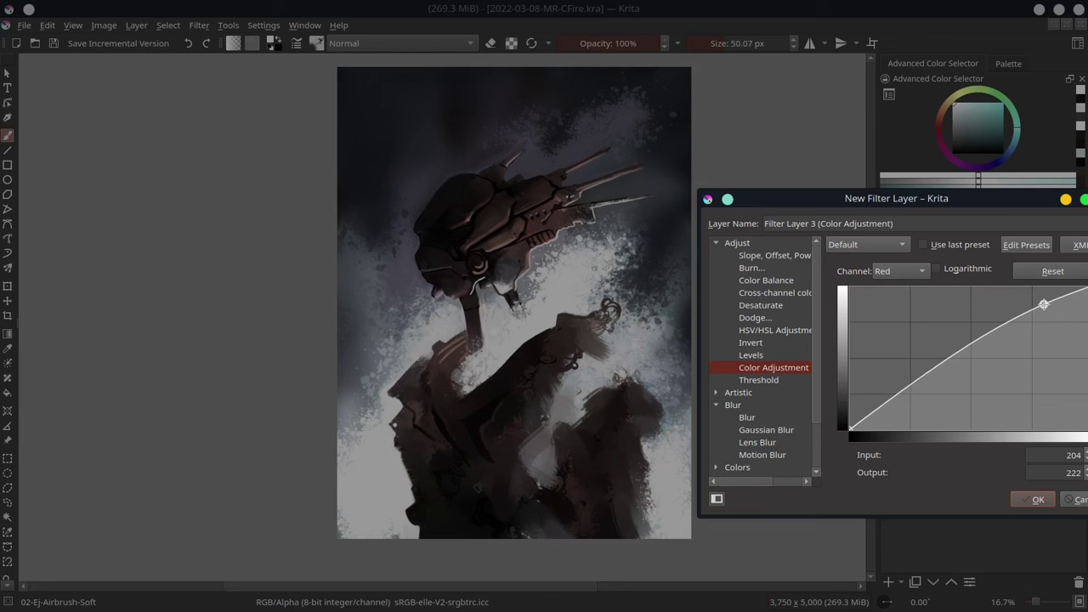
drag(915, 388, 911, 391)
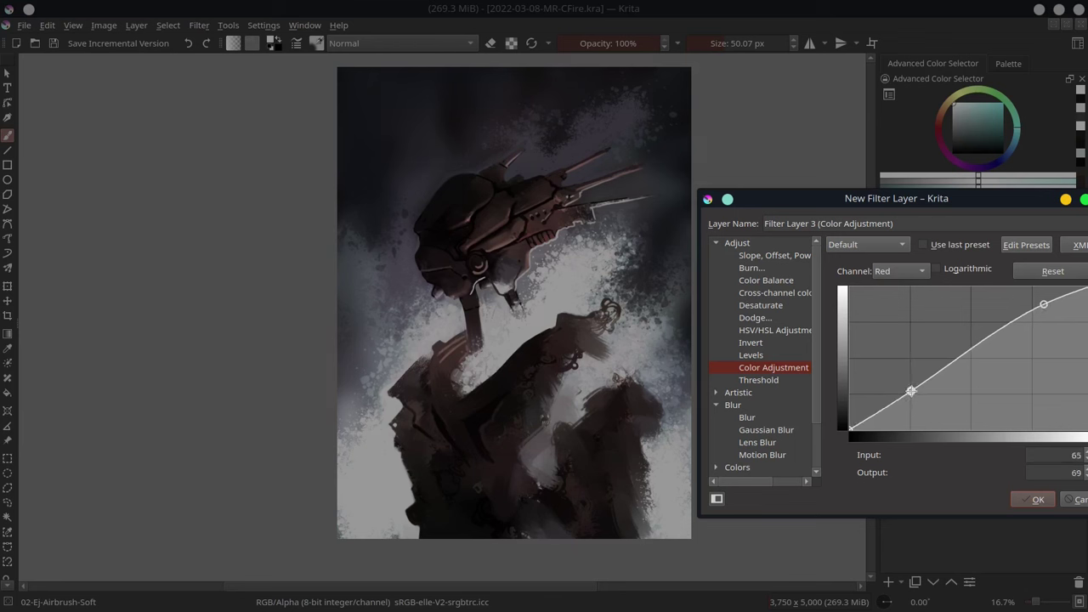
click(906, 272)
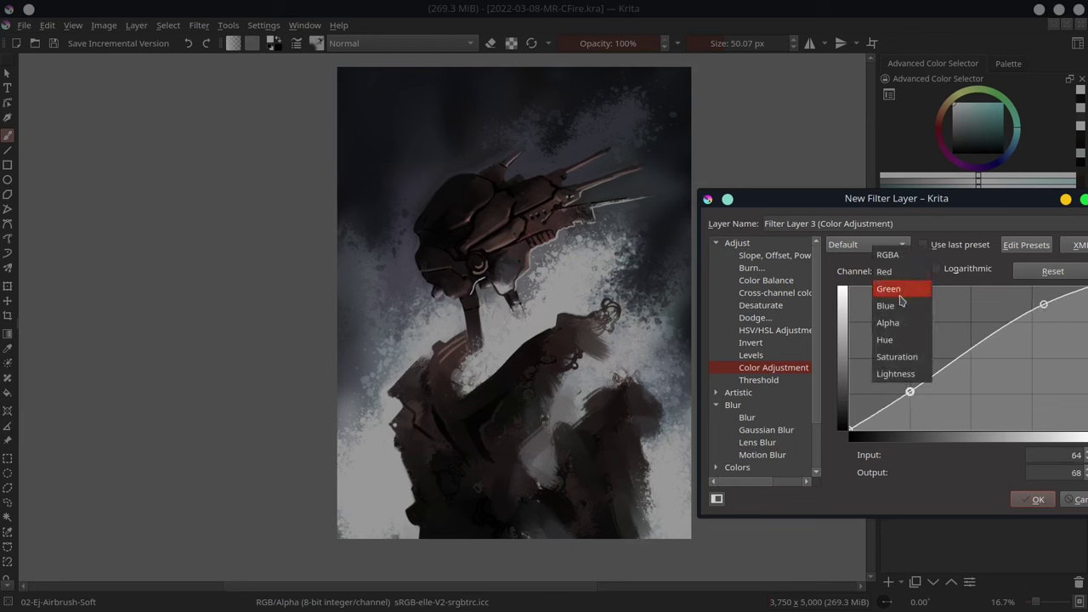
click(904, 311)
drag(888, 407, 886, 397)
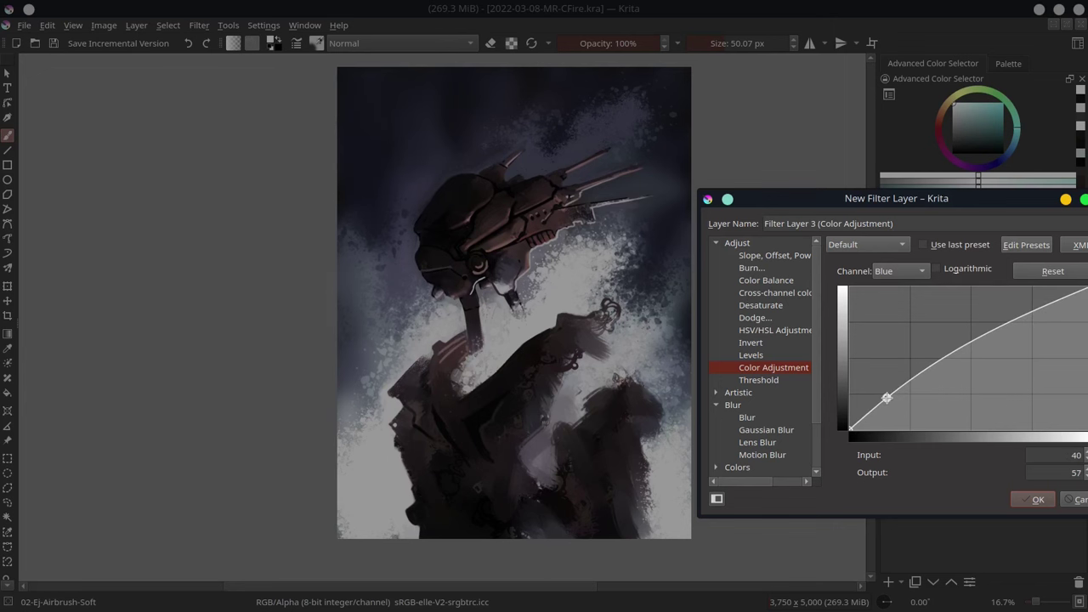
click(1037, 314)
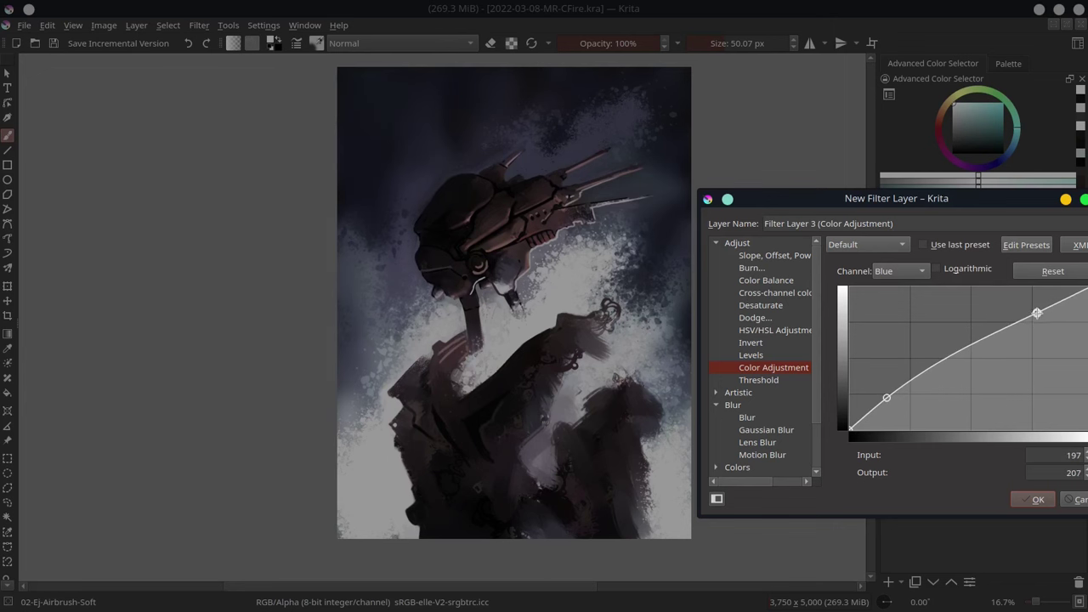
click(1038, 498)
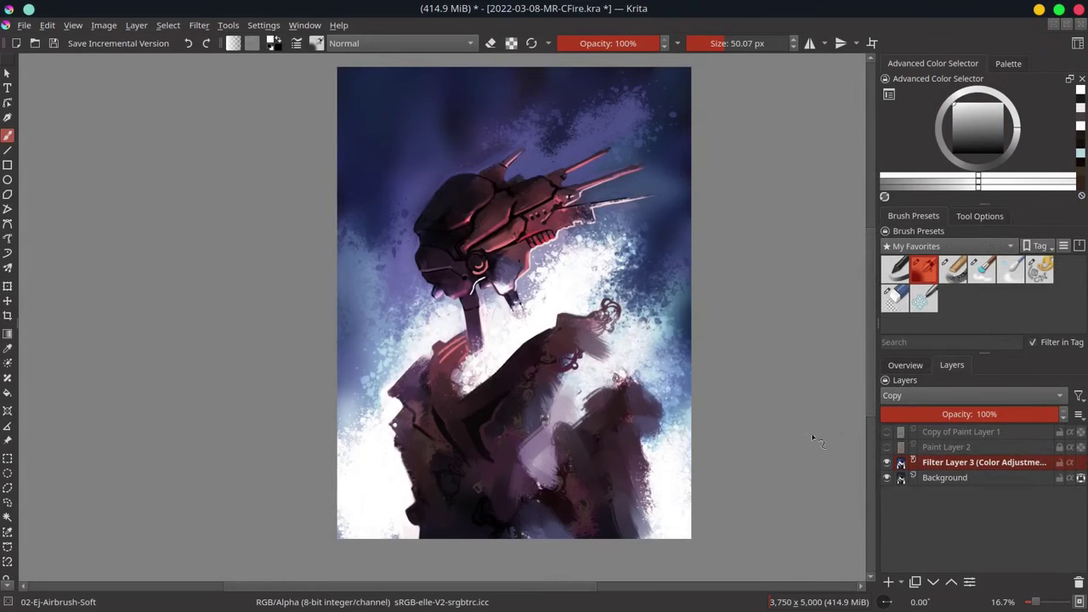
- Save 2022-03-08-MR-CFire.kra with the new filter layer, checking the Overview before returning to Layers
click(906, 365)
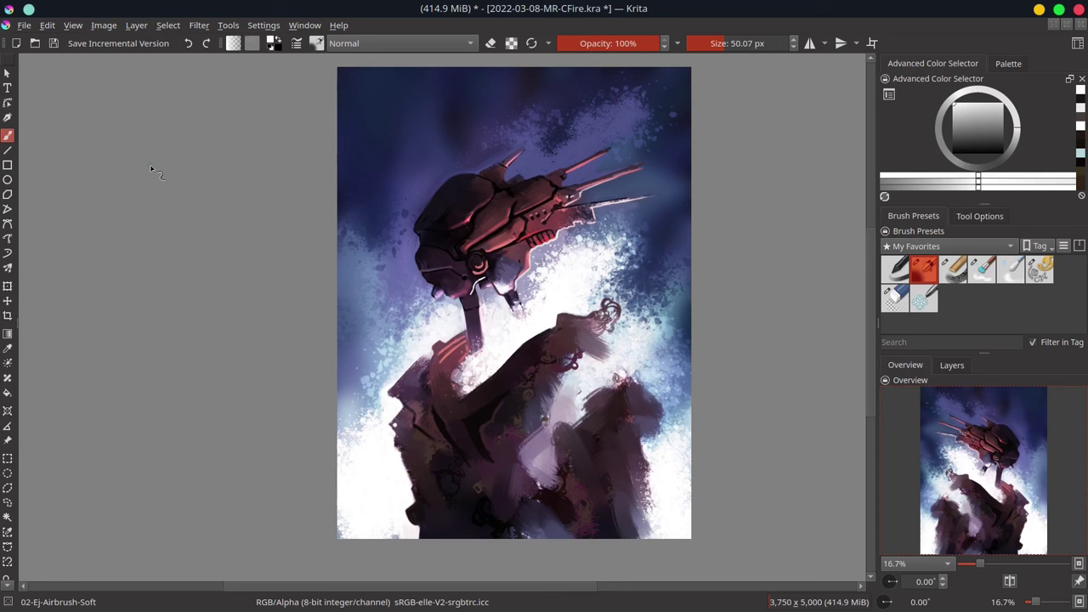
click(52, 43)
click(952, 366)
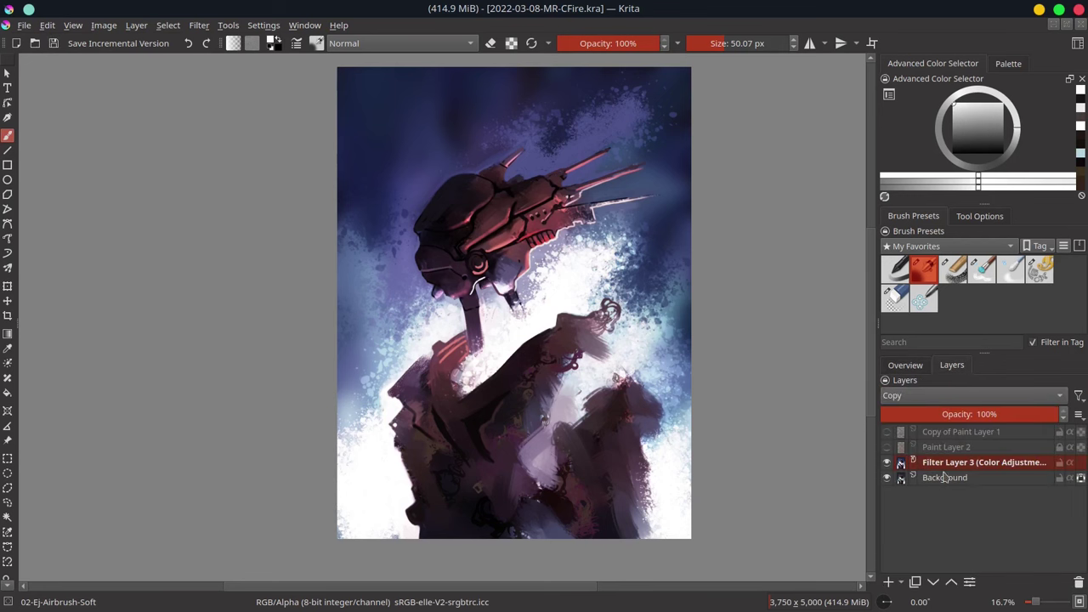
- Hide Filter Layer 3 and make the Background layer active
click(887, 463)
click(949, 478)
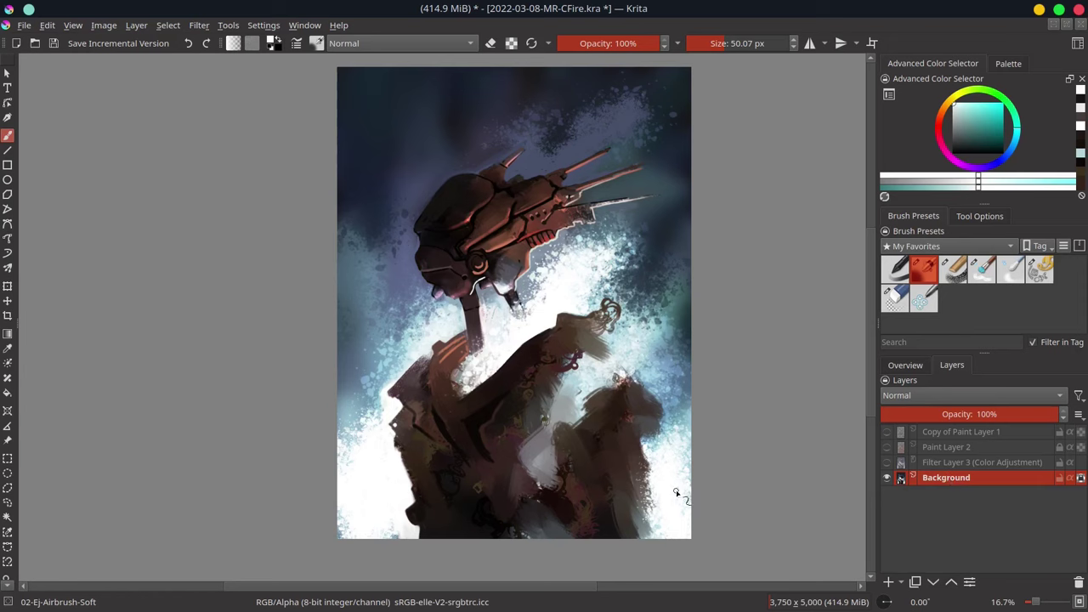
scroll(510, 255, up, 1)
scroll(508, 233, up, 1)
scroll(509, 234, up, 1)
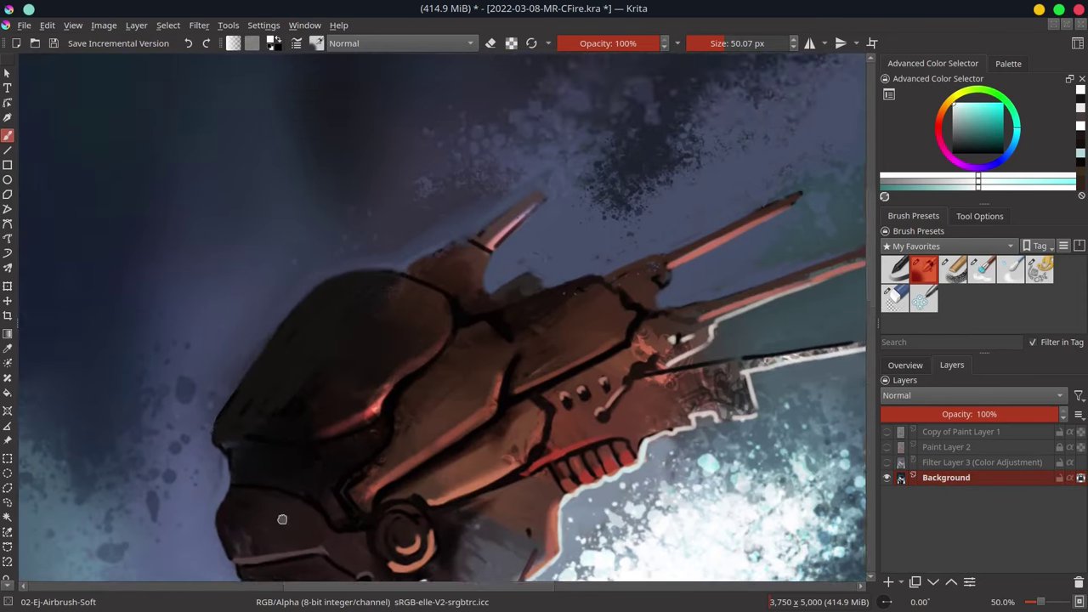
scroll(255, 511, down, 1)
scroll(280, 446, up, 1)
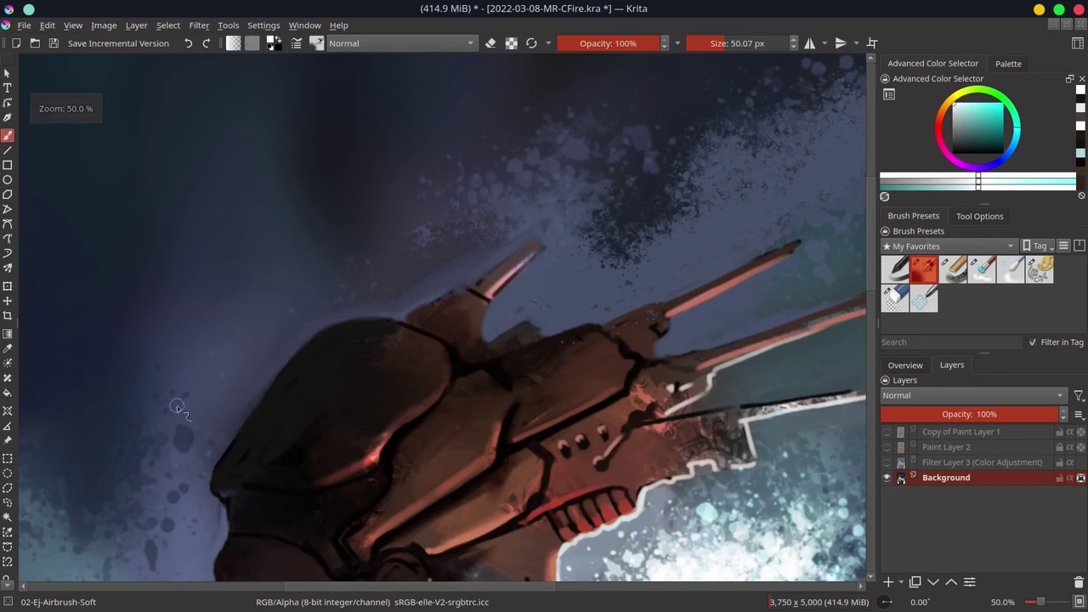
- Outline the dark sky above the helmet with a freehand selection reaching the canvas top
click(8, 488)
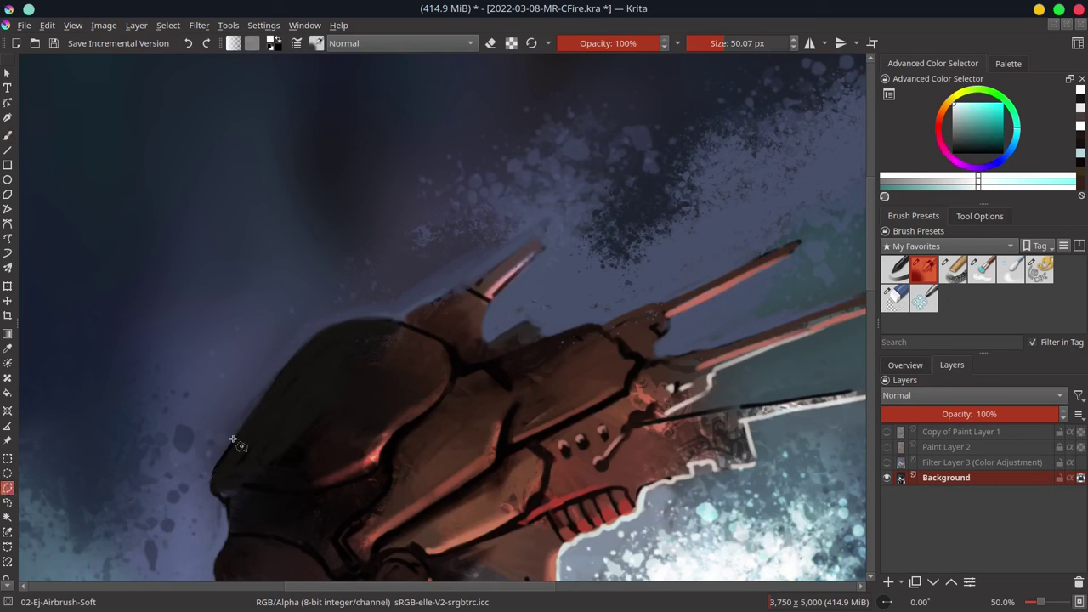
mouse_move(234, 441)
mouse_down()
mouse_move(340, 328)
mouse_move(389, 327)
mouse_move(533, 242)
mouse_up()
click(557, 253)
click(636, 230)
click(697, 153)
scroll(619, 134, down, 1)
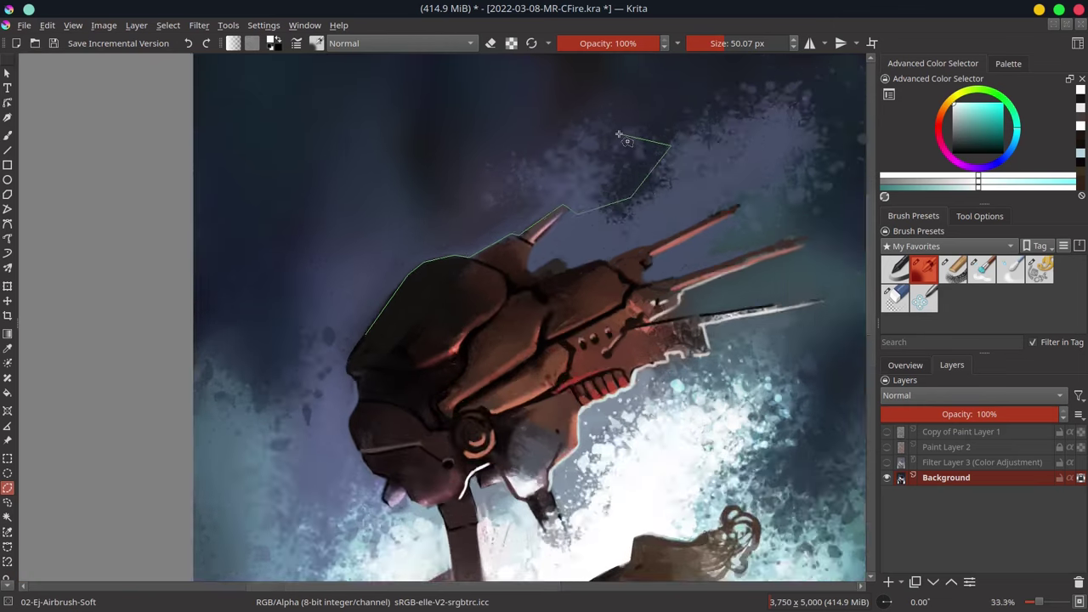
scroll(619, 134, down, 1)
click(665, 66)
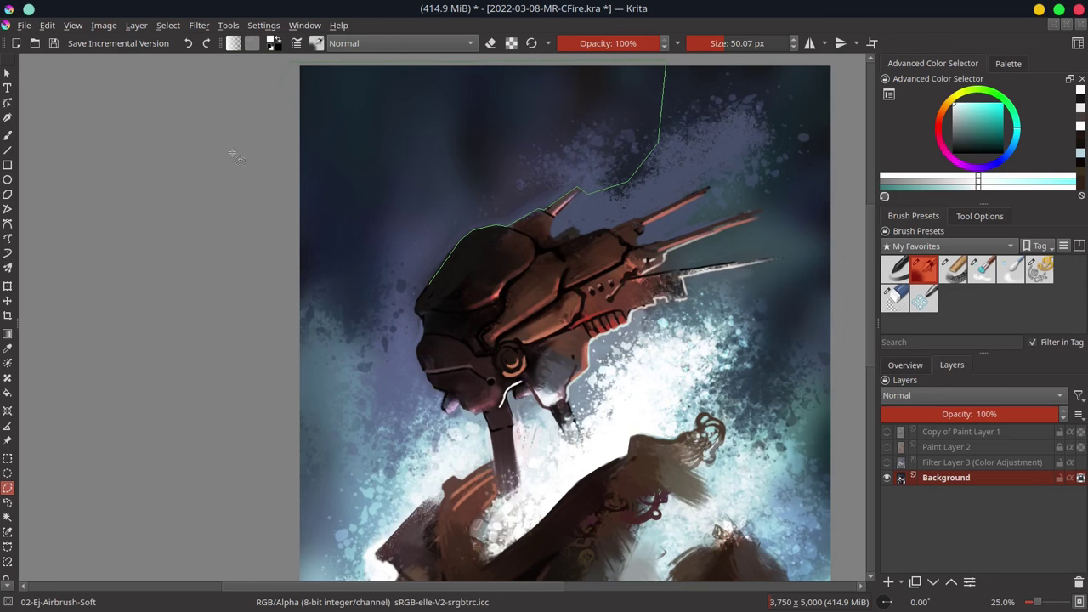
click(317, 303)
- Close the sky selection and load the Texture Large Splat brush in dark blue at about 650 px
click(429, 285)
scroll(502, 340, up, 1)
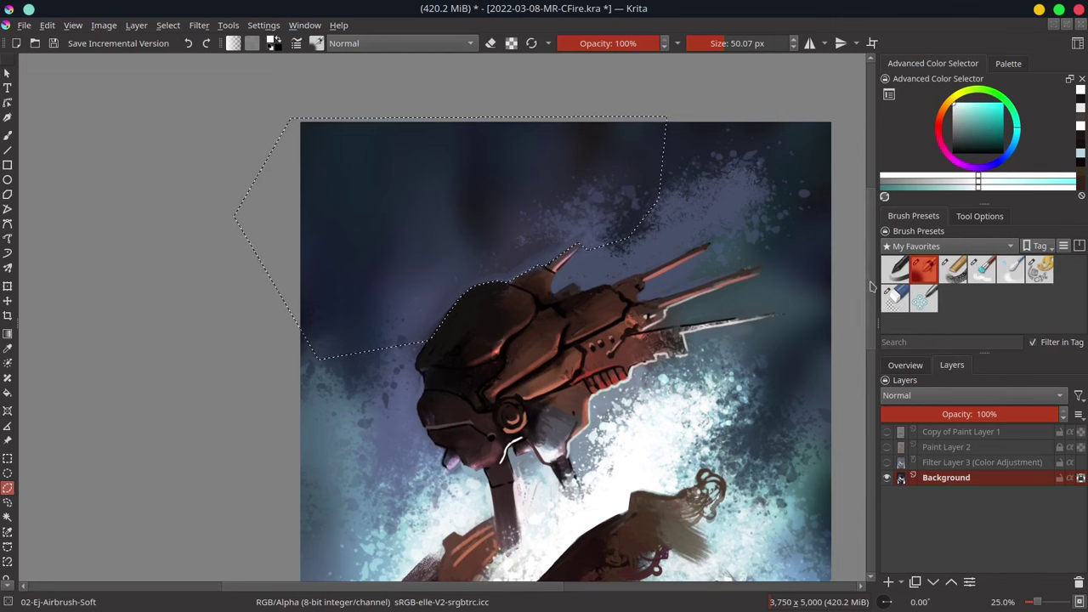
click(947, 246)
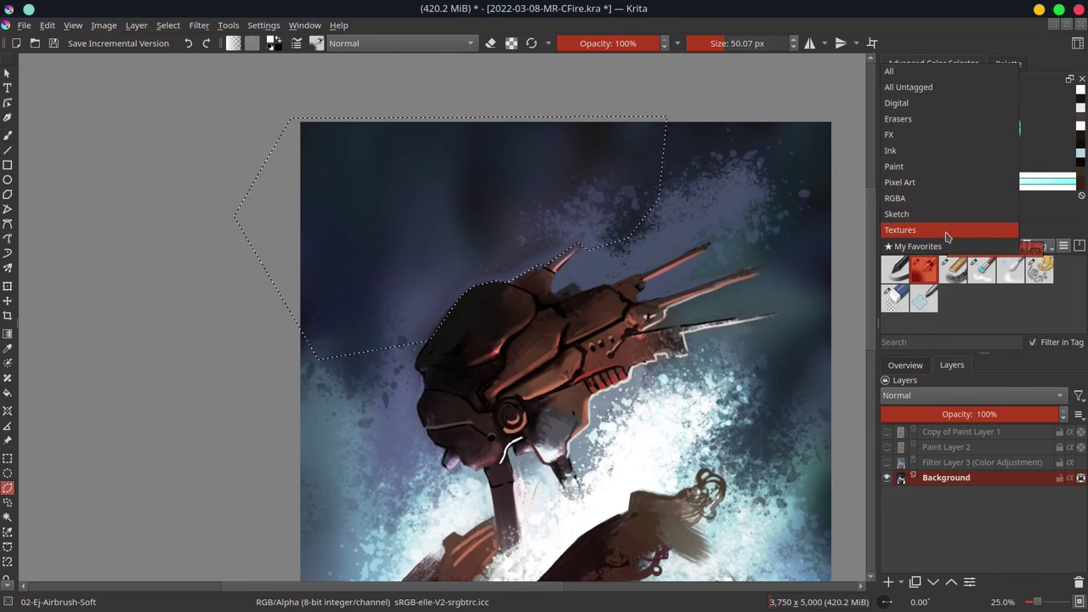
click(946, 231)
click(893, 301)
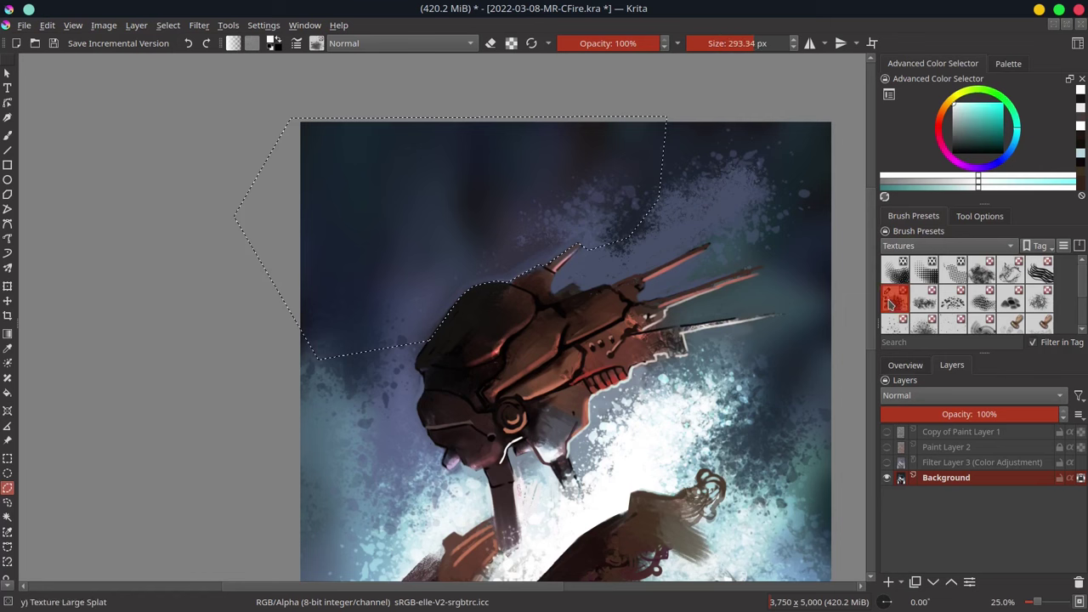
click(7, 135)
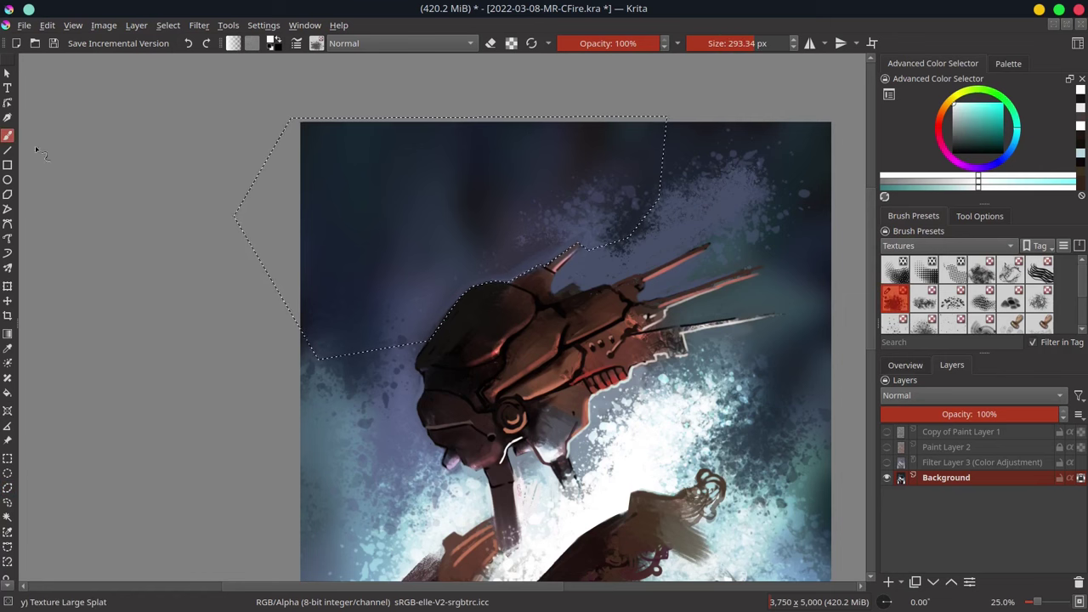
drag(478, 250, 610, 299)
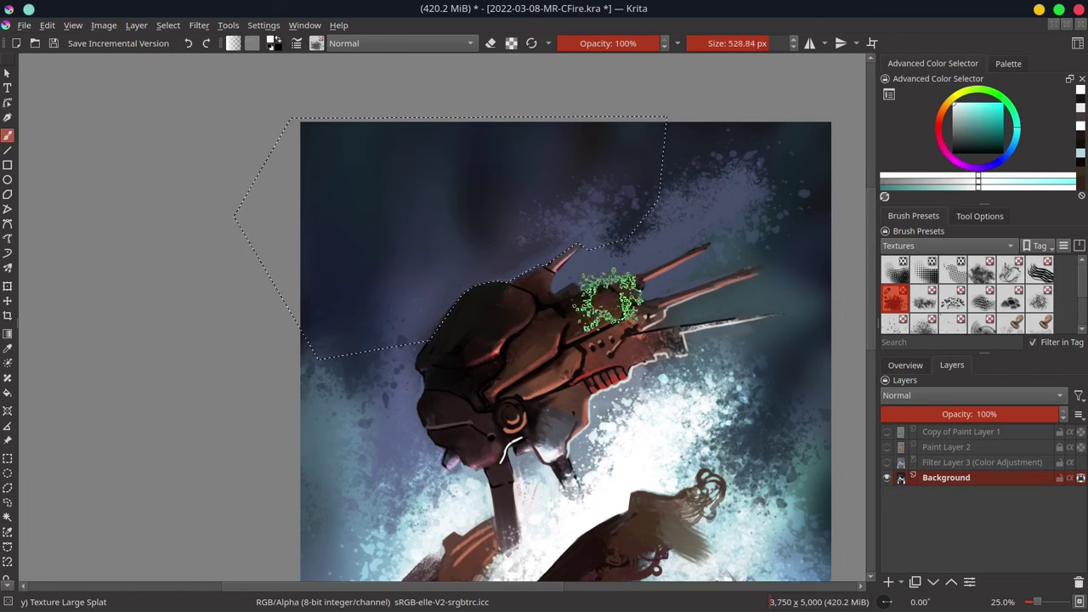
ctrl+click(508, 300)
mouse_move(467, 235)
mouse_down()
mouse_move(591, 243)
mouse_move(584, 219)
mouse_move(613, 214)
mouse_move(522, 247)
mouse_move(511, 272)
mouse_up()
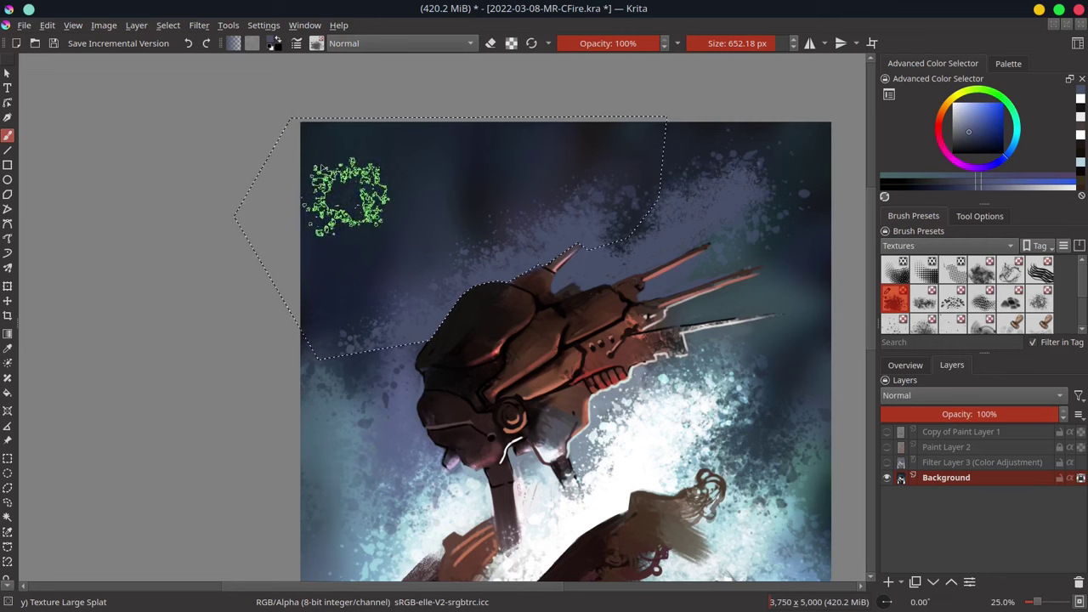
- Deselect to resize the brush, restore the sky selection, and stamp blue splatter into it
click(167, 25)
click(183, 54)
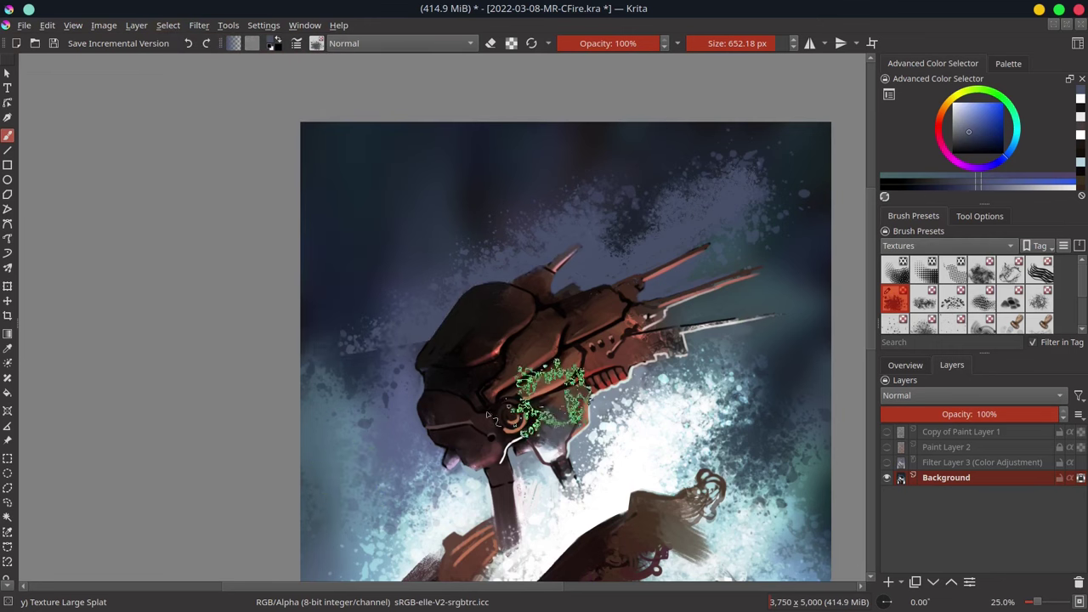
drag(379, 358, 366, 354)
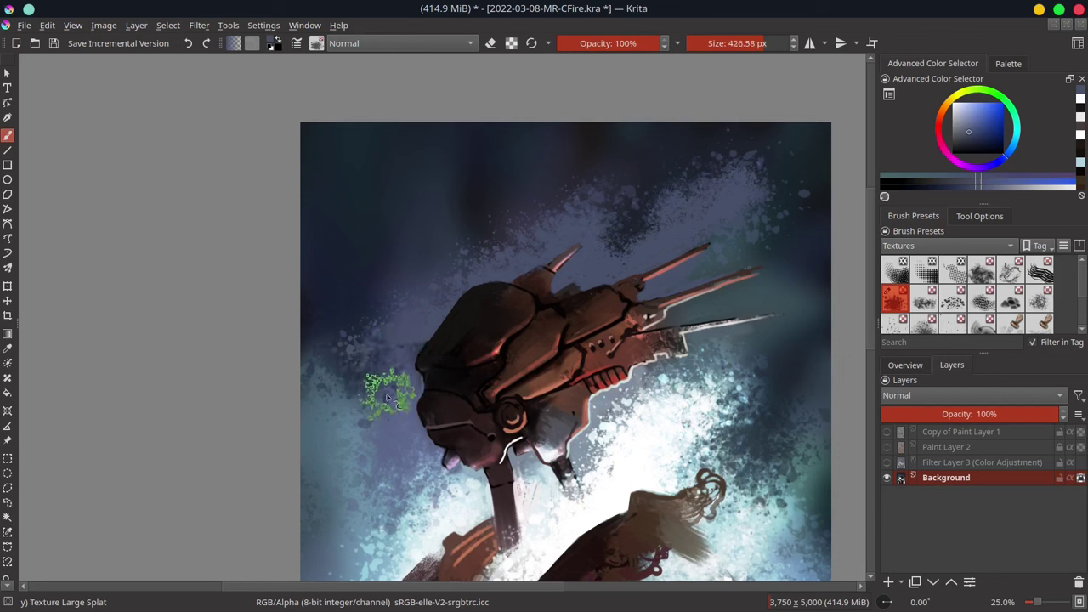
drag(404, 347, 378, 326)
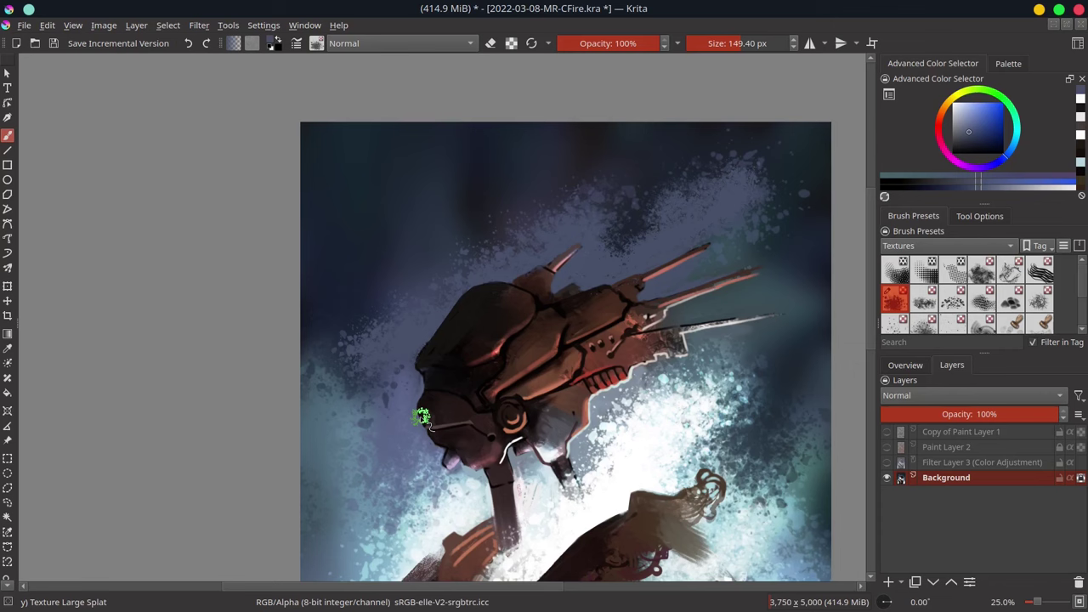
click(167, 25)
click(189, 74)
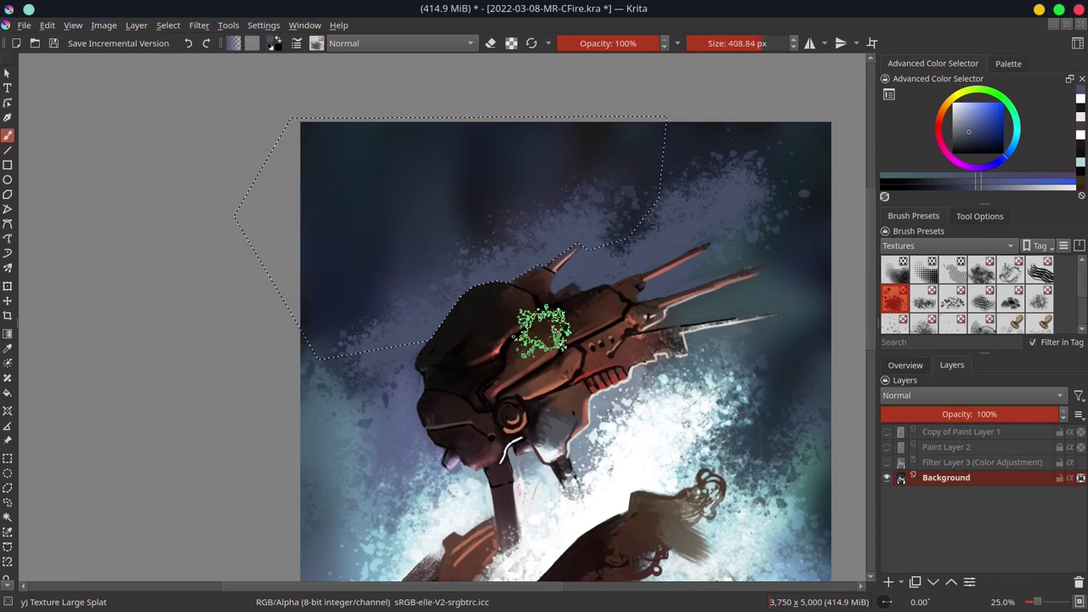
mouse_move(464, 272)
mouse_down()
mouse_move(425, 304)
mouse_move(449, 328)
mouse_move(510, 122)
mouse_move(592, 228)
mouse_up()
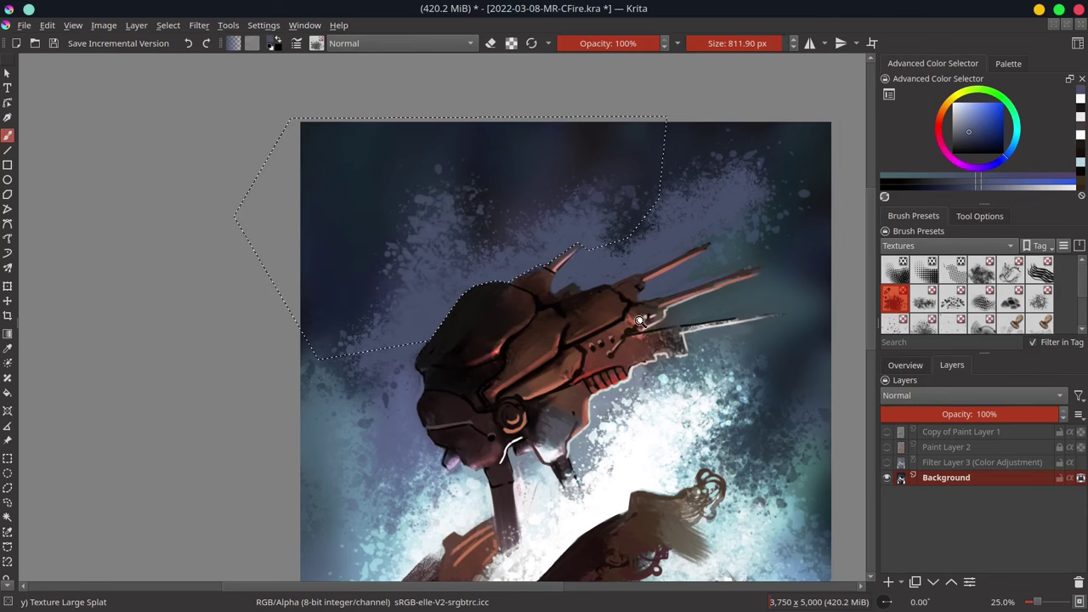
scroll(655, 336, down, 5)
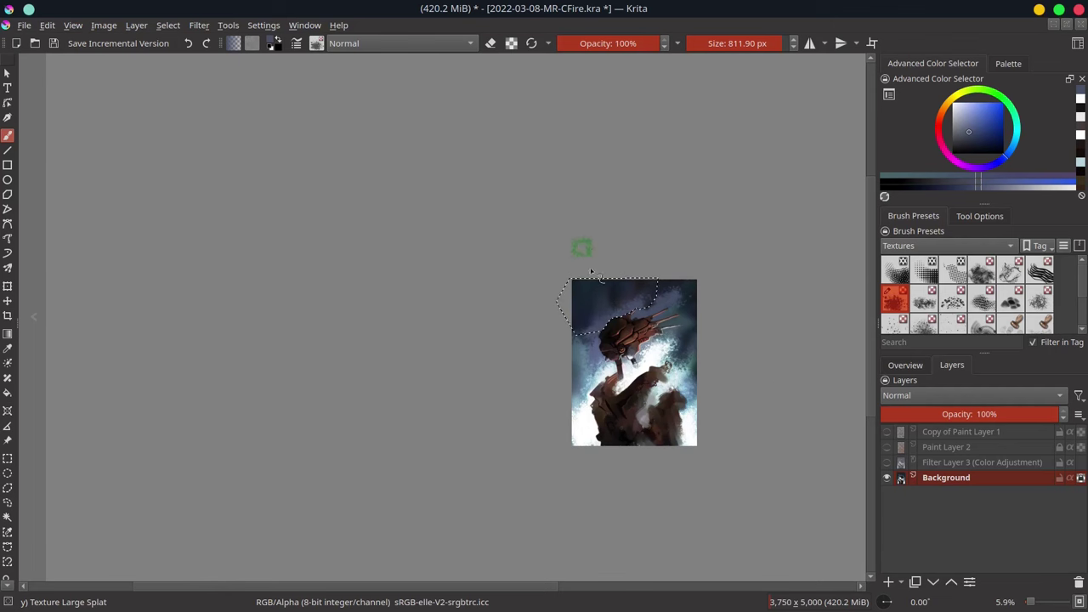
- Sample the dark blue sky colour and stamp splat texture into the sky above the mecha
mouse_move(615, 337)
mouse_down()
mouse_move(680, 249)
mouse_move(655, 204)
mouse_up()
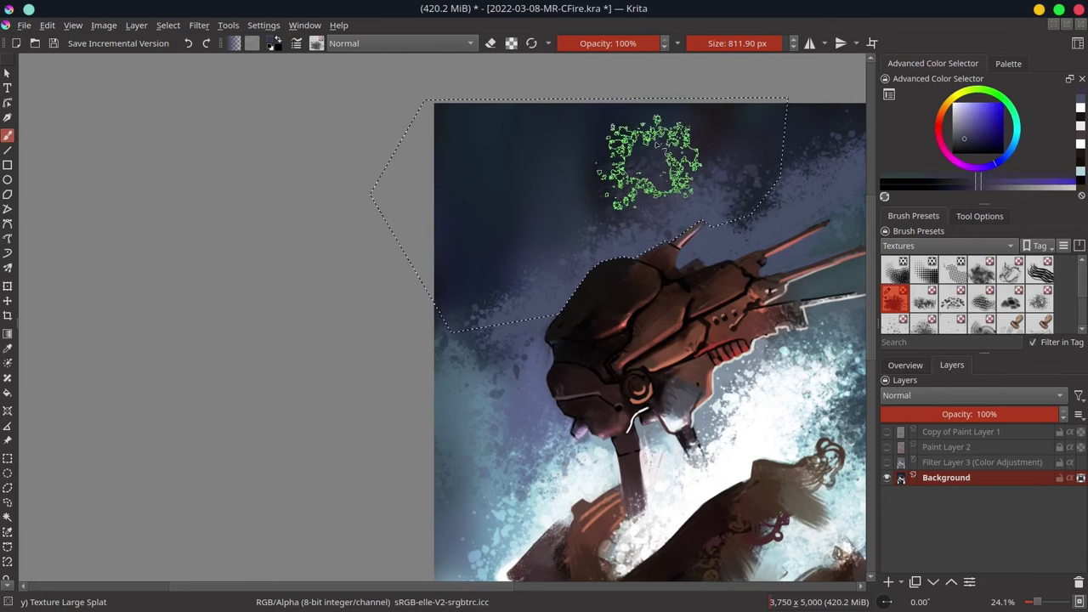
ctrl+click(626, 178)
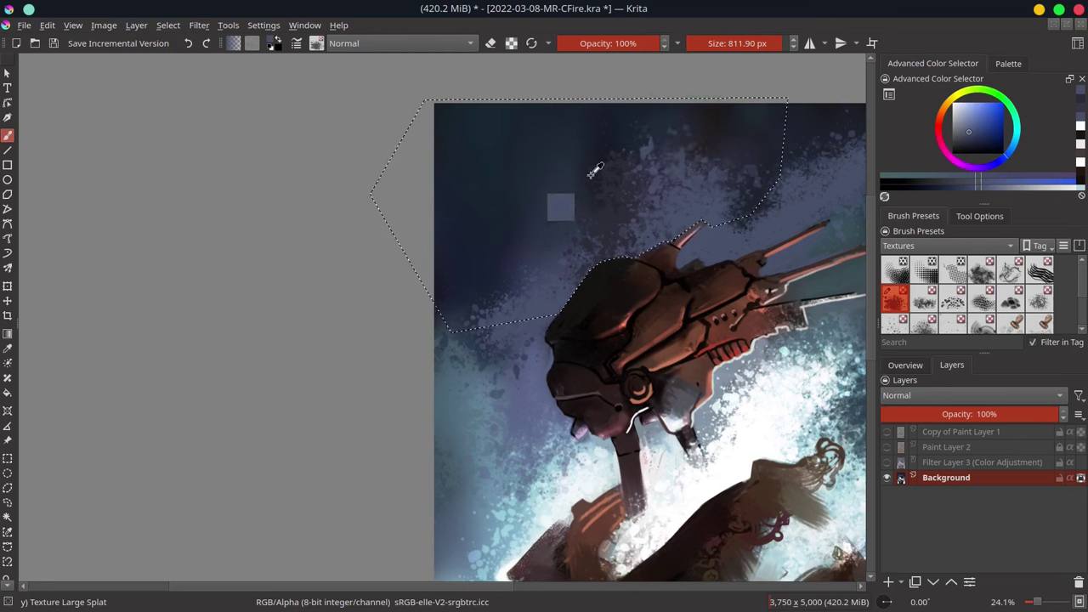
ctrl+click(559, 206)
drag(544, 221, 590, 177)
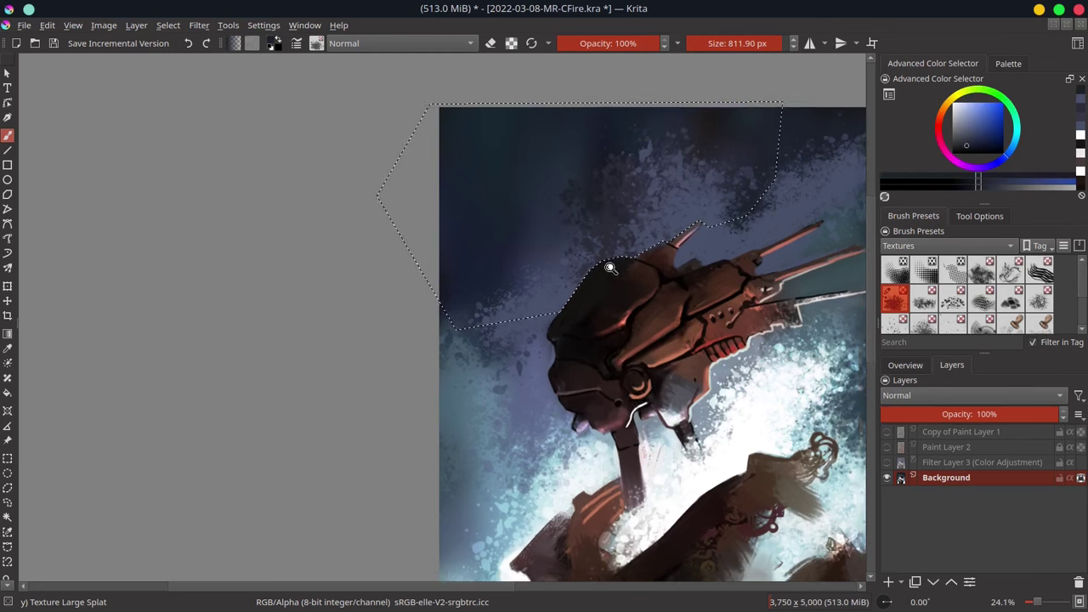
scroll(595, 425, down, 3)
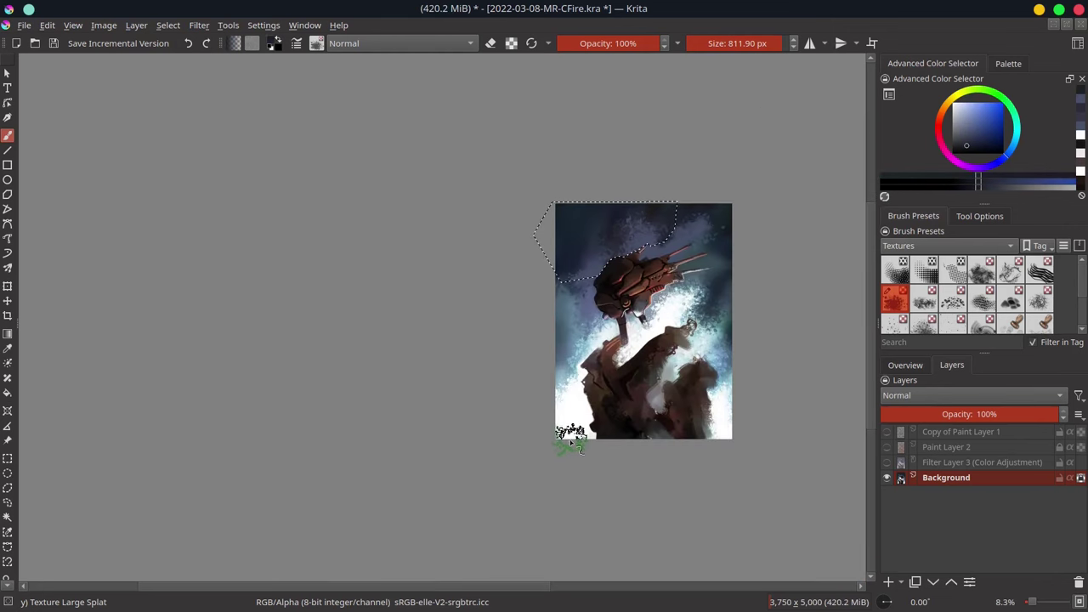
ctrl+click(595, 246)
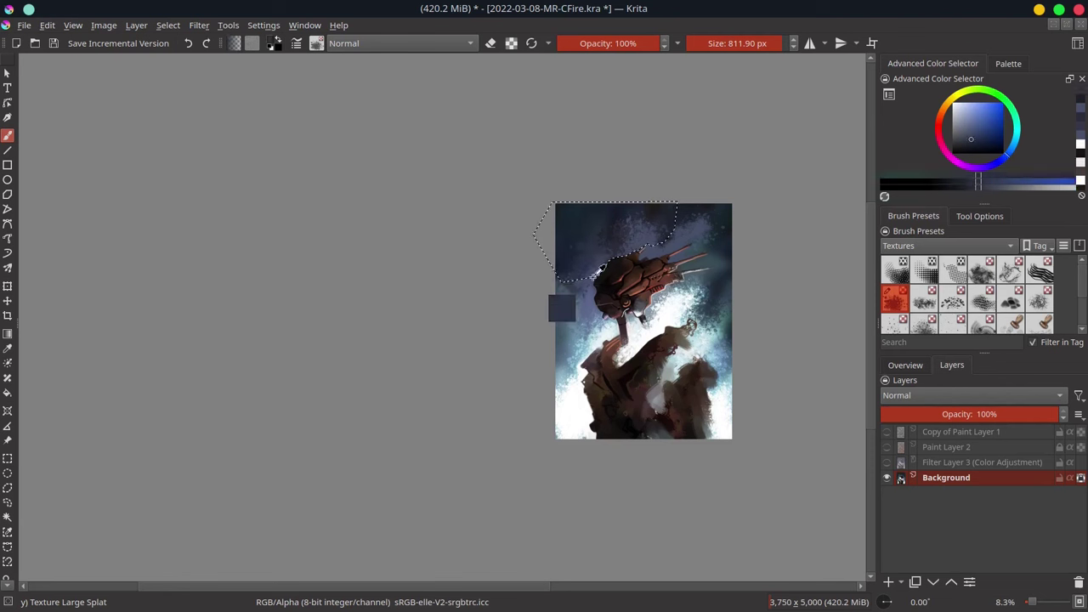
ctrl+click(591, 313)
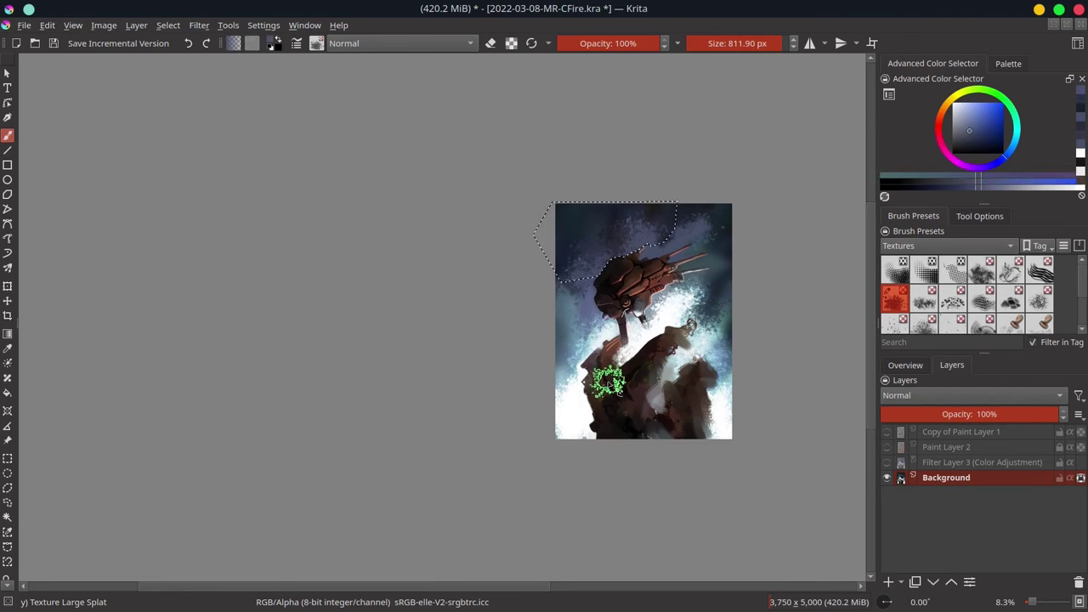
- Sample a bluish-grey, try light-blue dabs near the mecha's barrels, then undo them
click(915, 367)
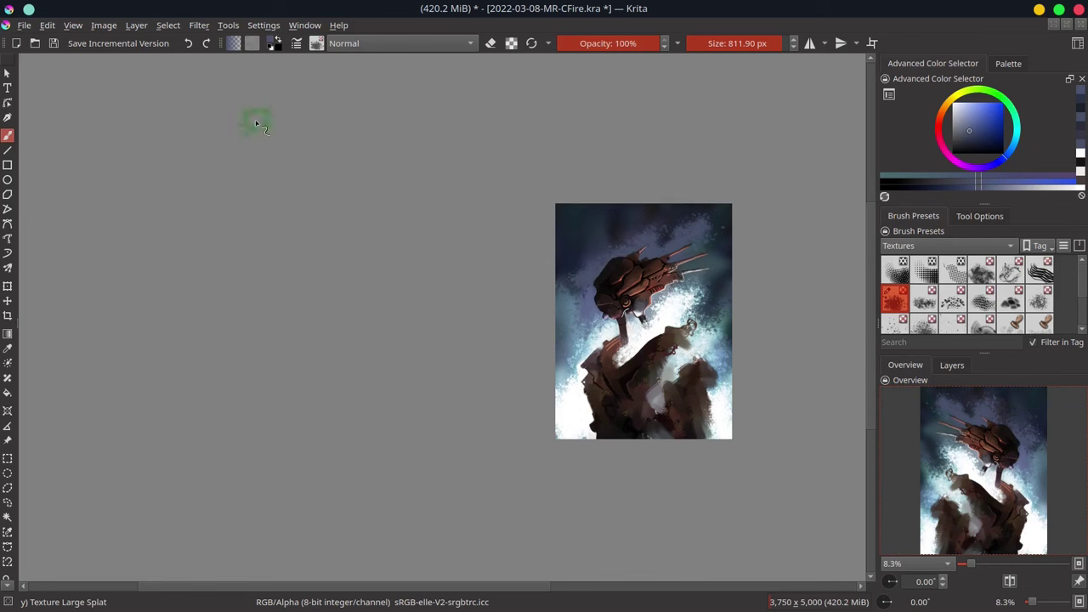
ctrl+click(255, 120)
ctrl+click(255, 119)
ctrl+click(255, 120)
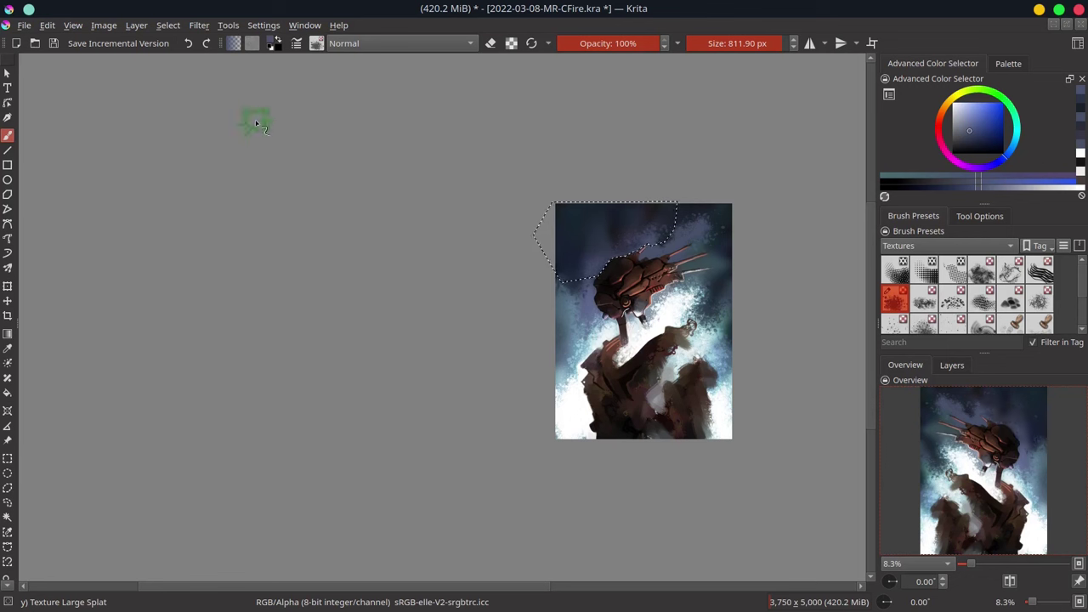
ctrl+click(655, 246)
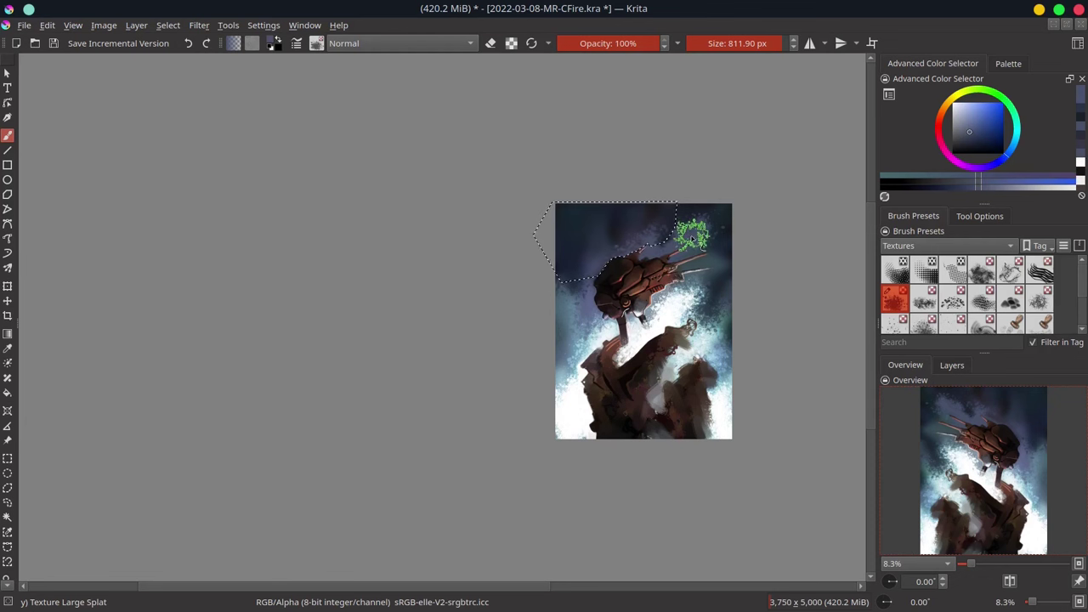
drag(688, 242, 693, 231)
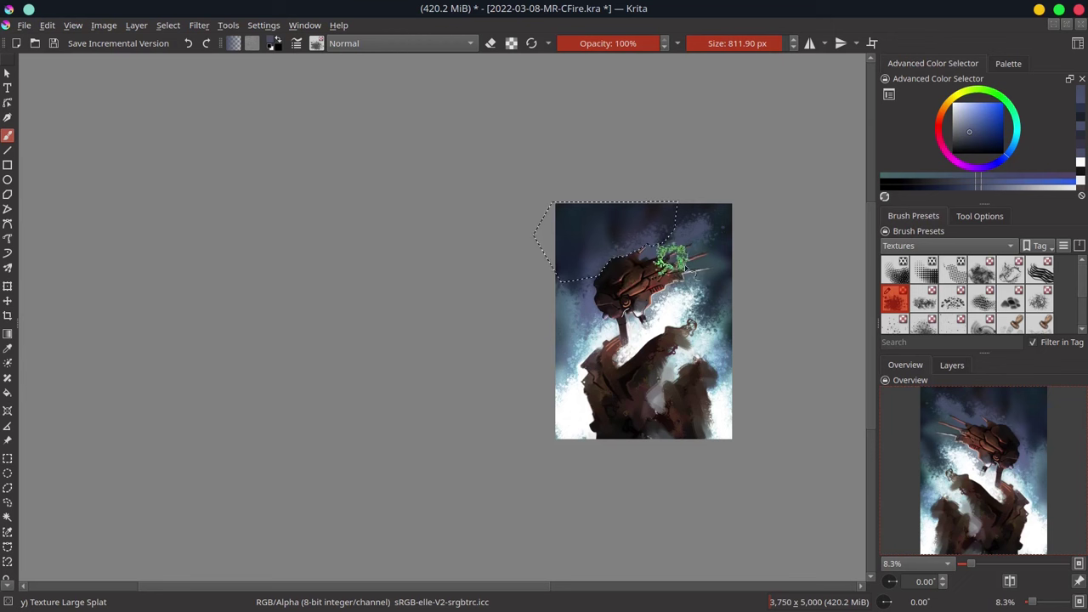
key(ctrl+z)
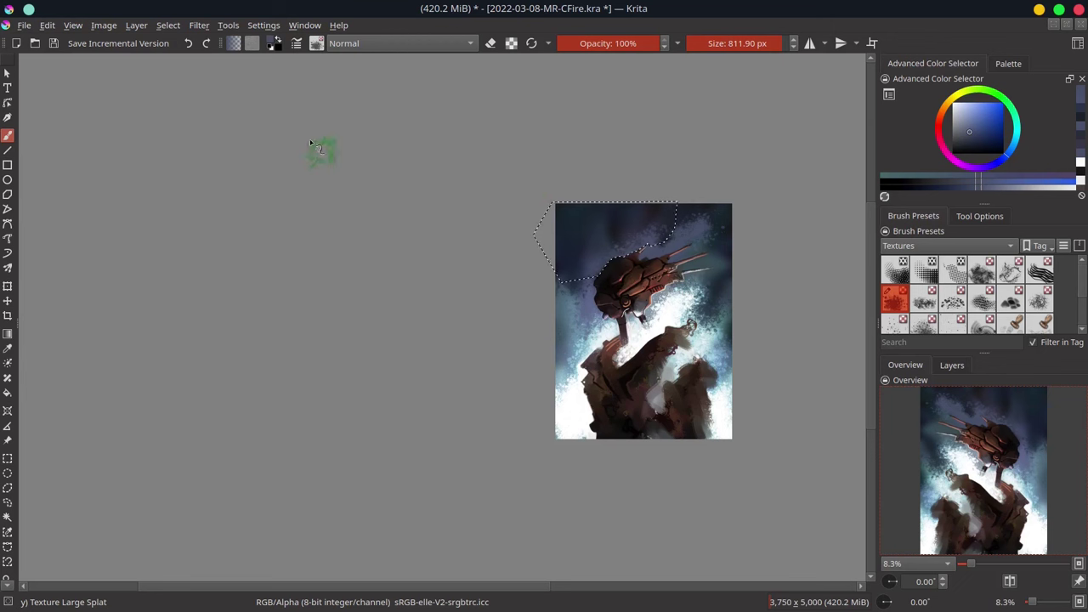
- Remove the sky selection and switch to the 02-Ej-Airbrush-Soft brush from My Favorites
click(168, 25)
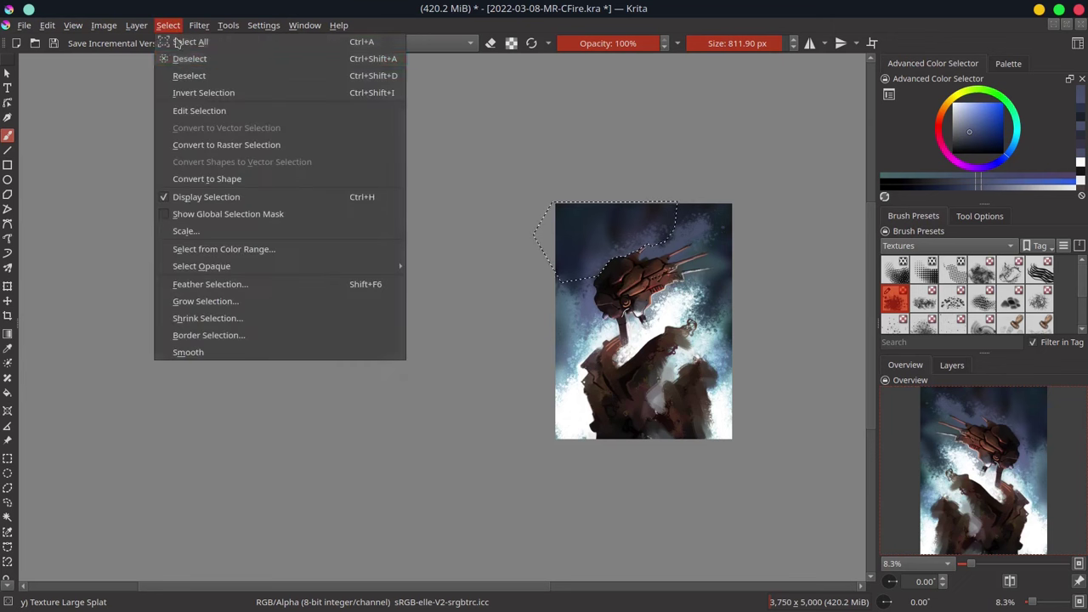
click(183, 60)
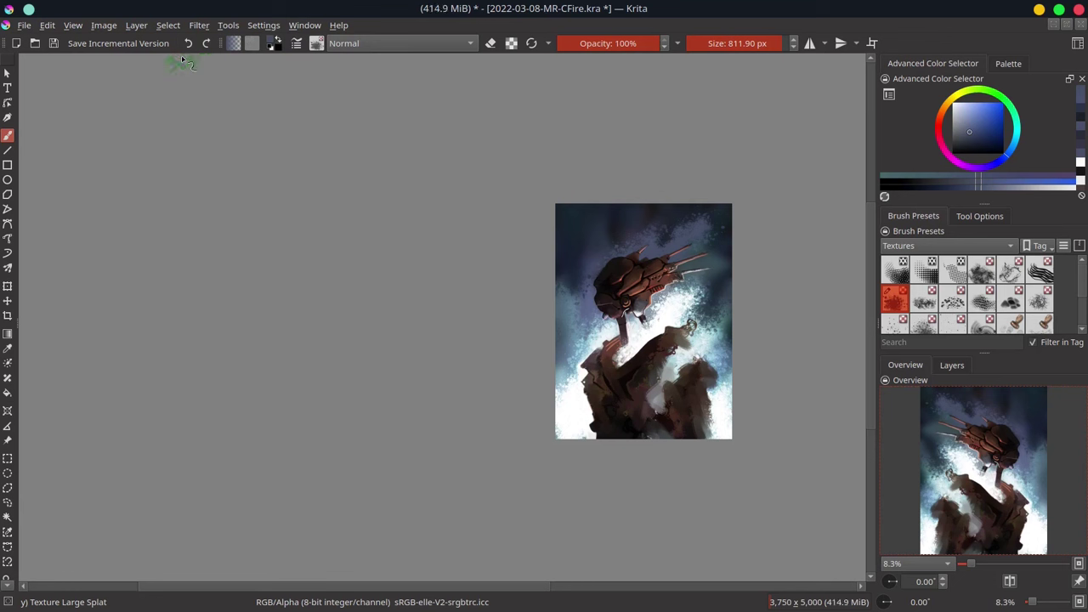
click(939, 246)
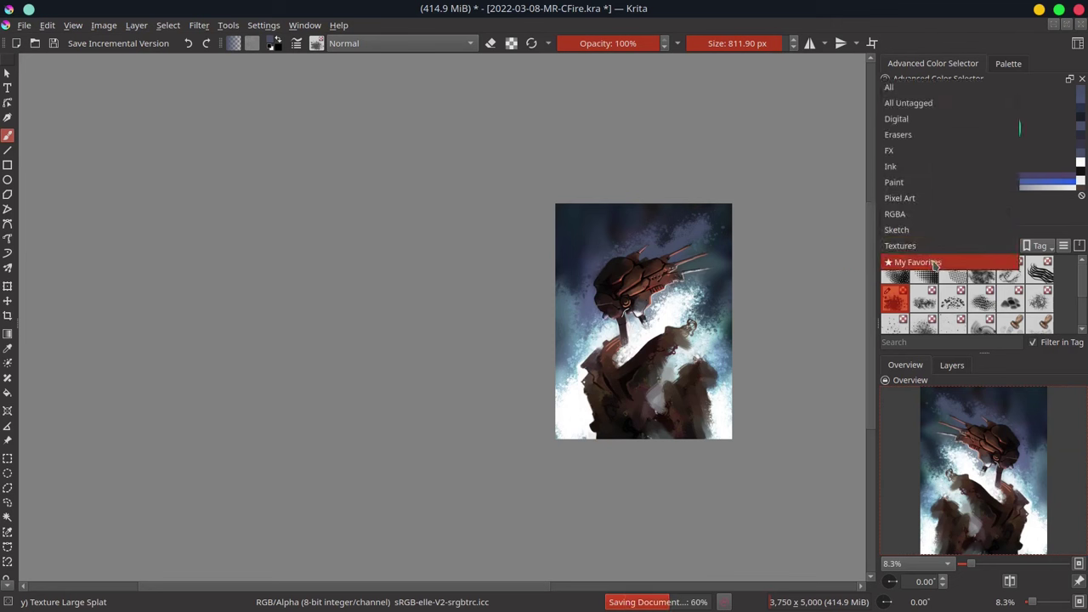
click(935, 263)
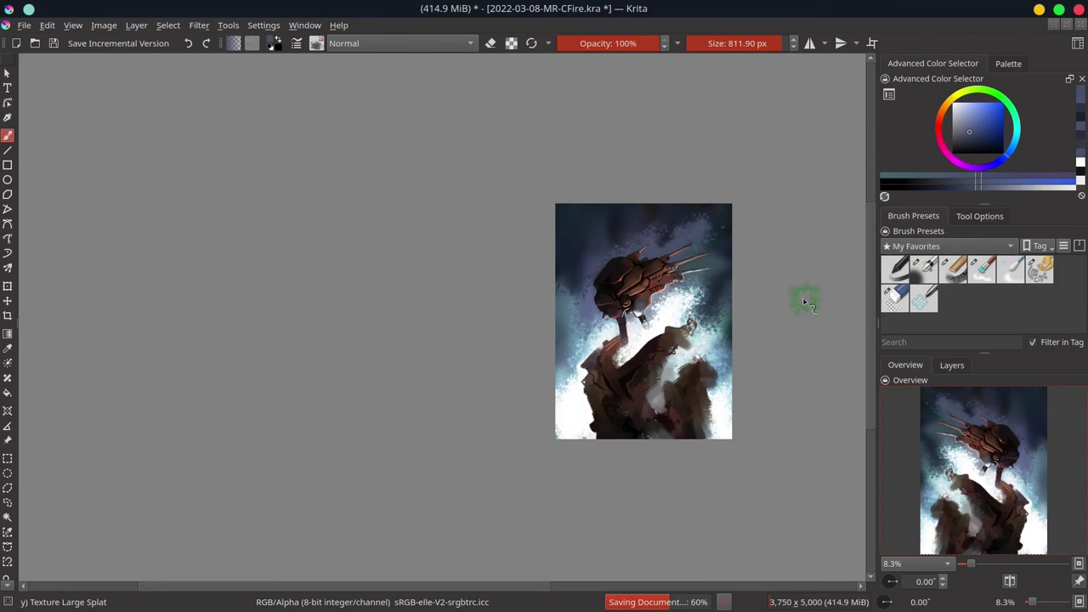
key(slash)
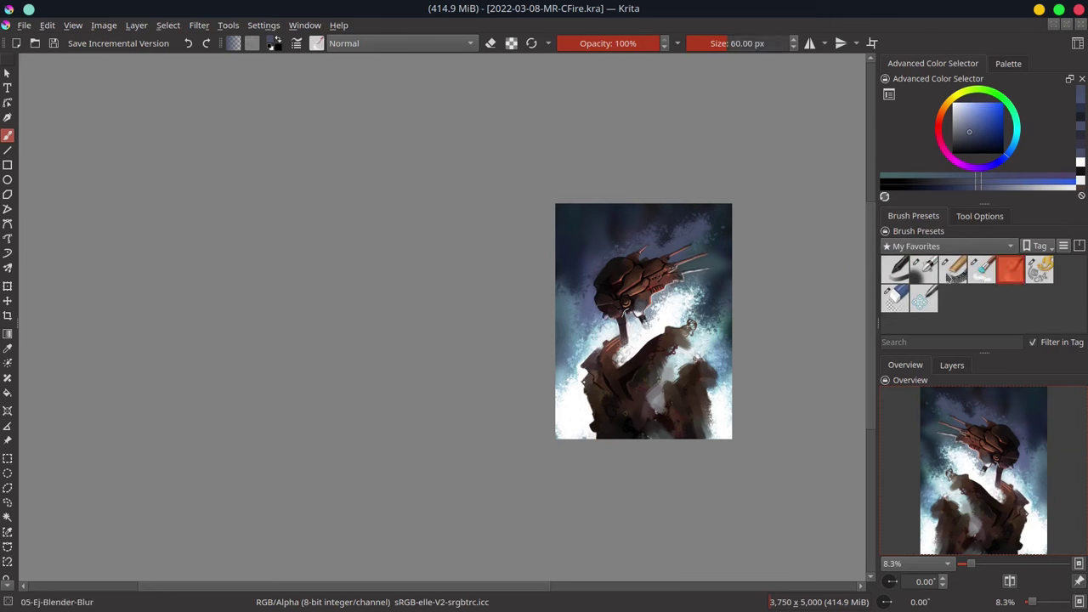
click(700, 284)
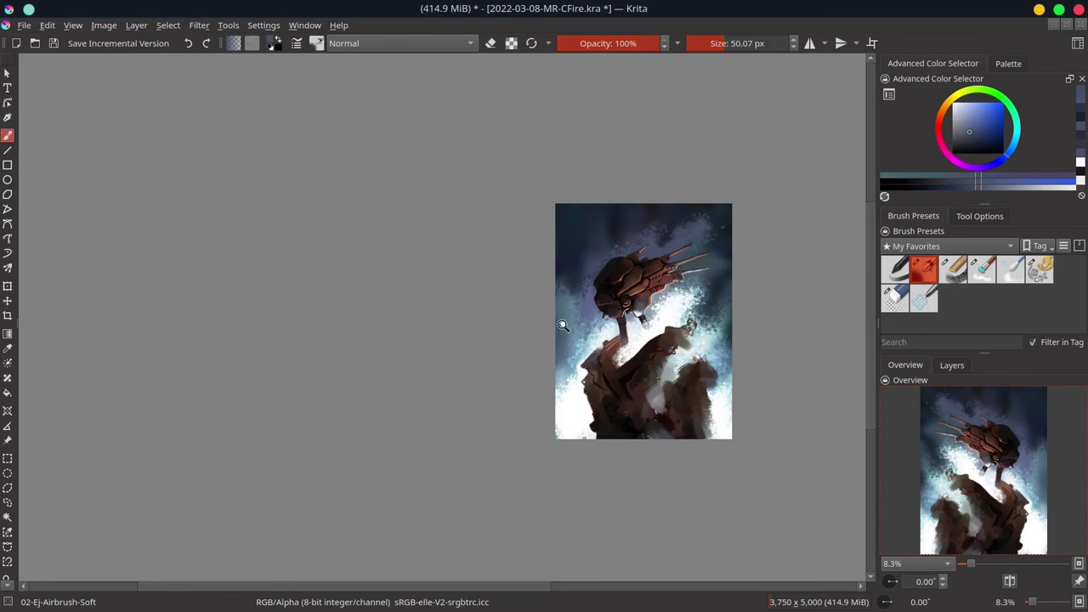
- Sample dark blue, helmet red-brown and blue-grey near the head, then save the document
mouse_move(563, 324)
mouse_down()
mouse_move(495, 330)
mouse_move(527, 291)
mouse_up()
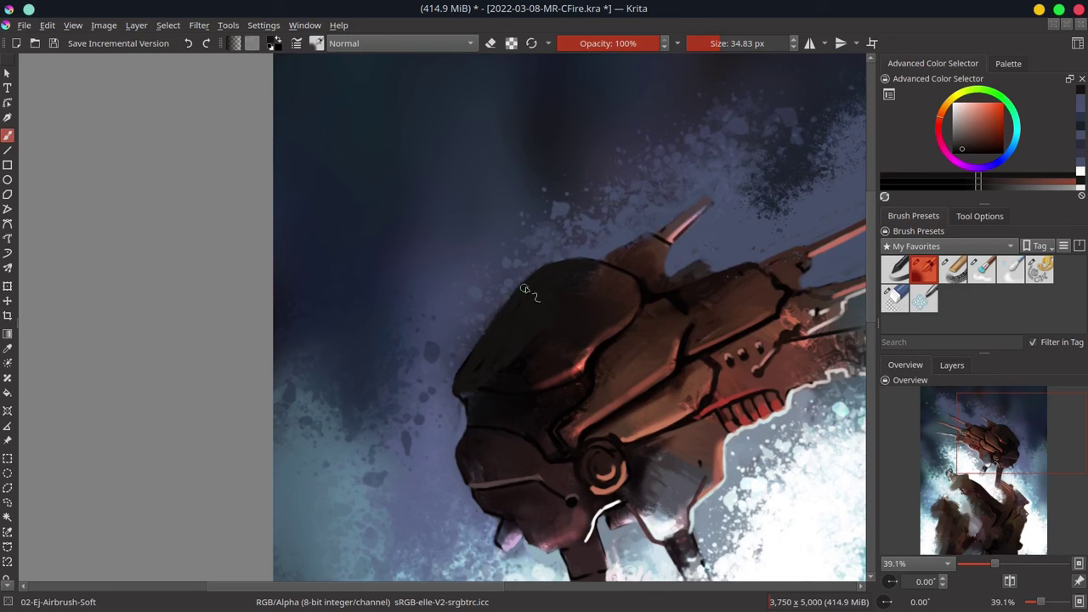
ctrl+click(561, 281)
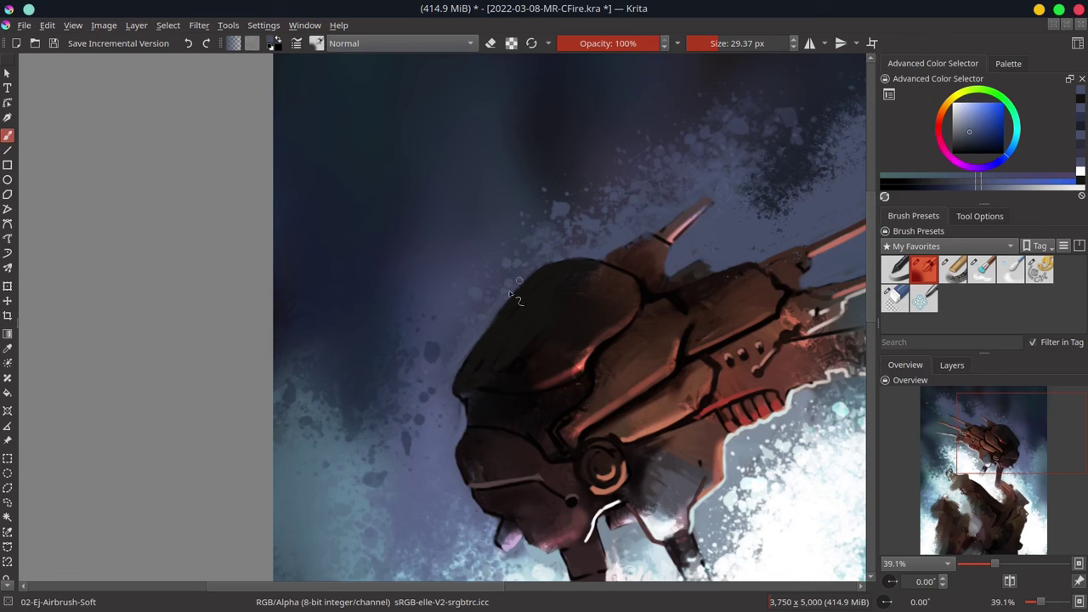
ctrl+click(500, 319)
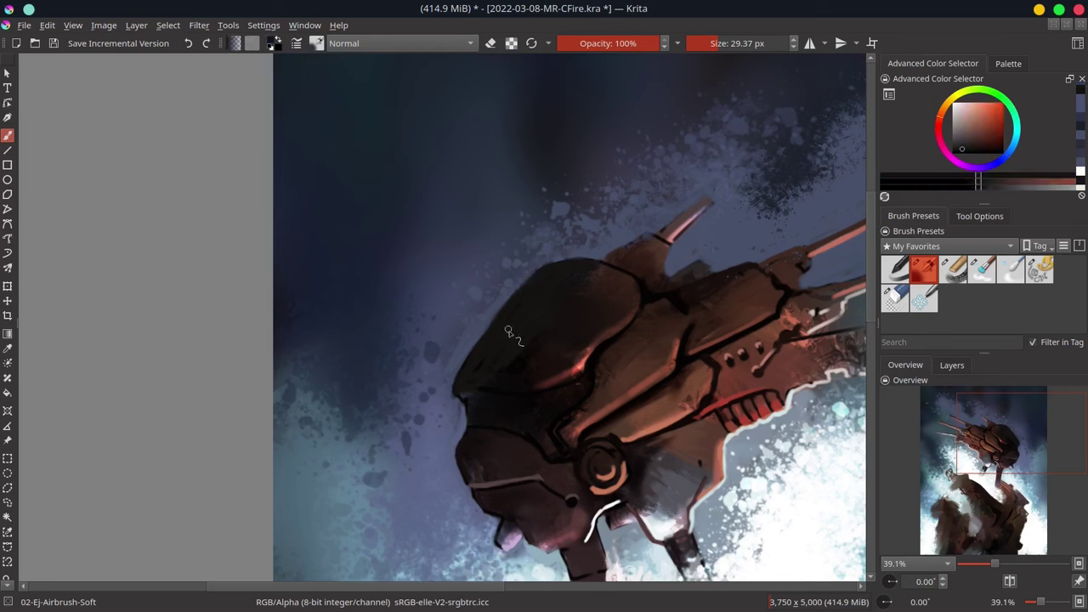
ctrl+click(452, 397)
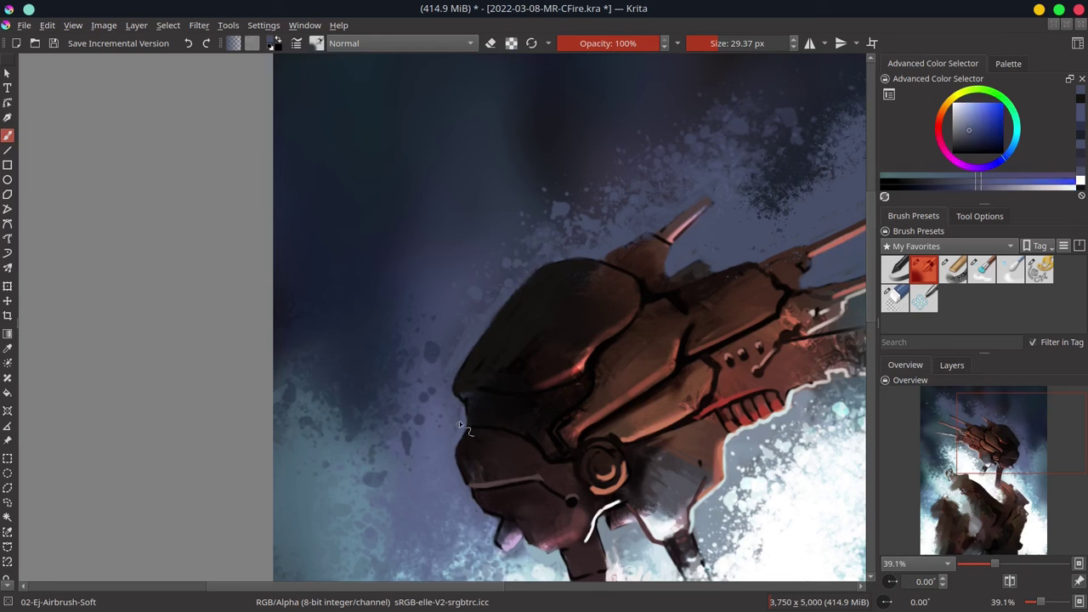
scroll(510, 399, down, 3)
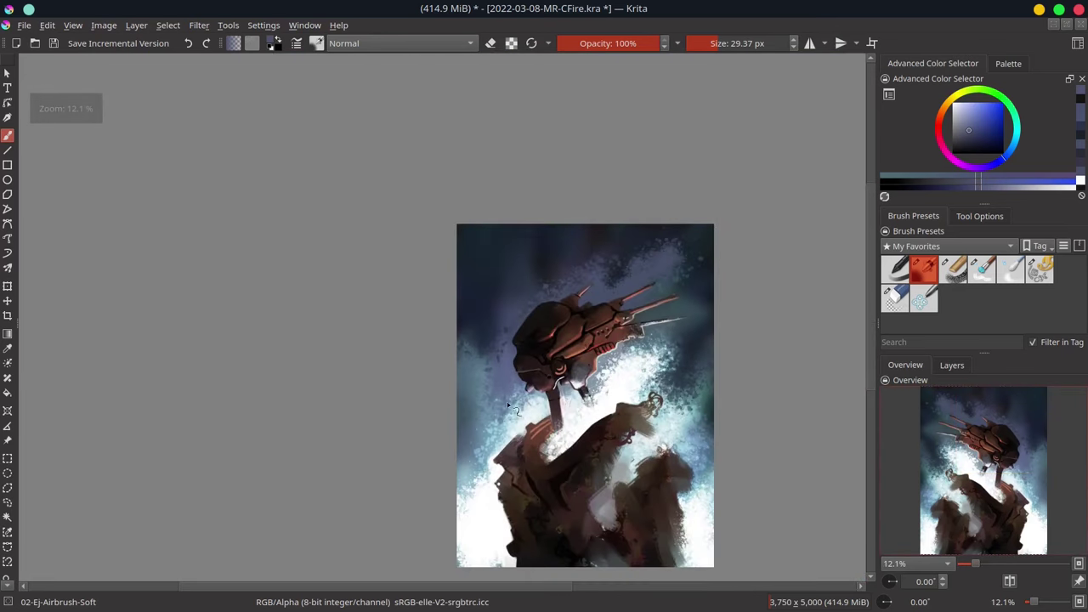
scroll(488, 462, down, 2)
key(ctrl+s)
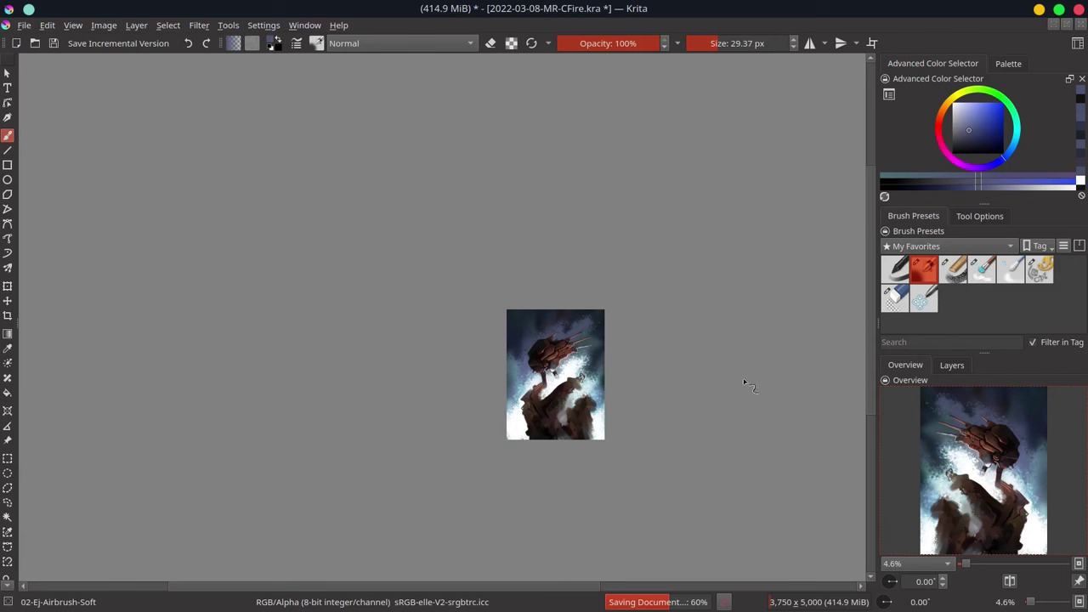
- Turn Filter Layer 3's colour adjustment back on and save 2022-03-08-MR-CFire.kra
click(953, 365)
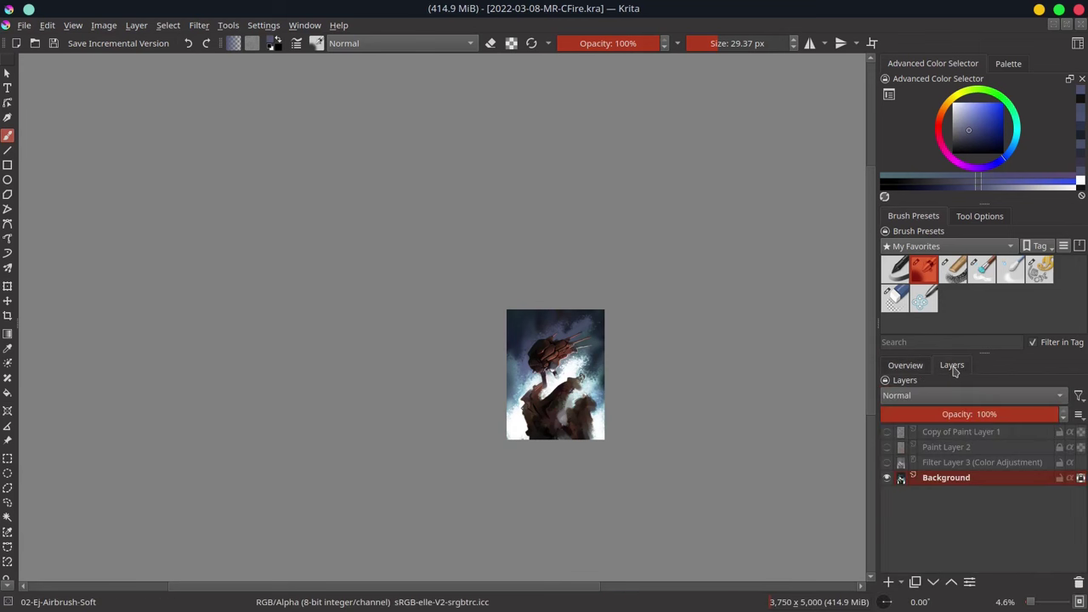
click(888, 461)
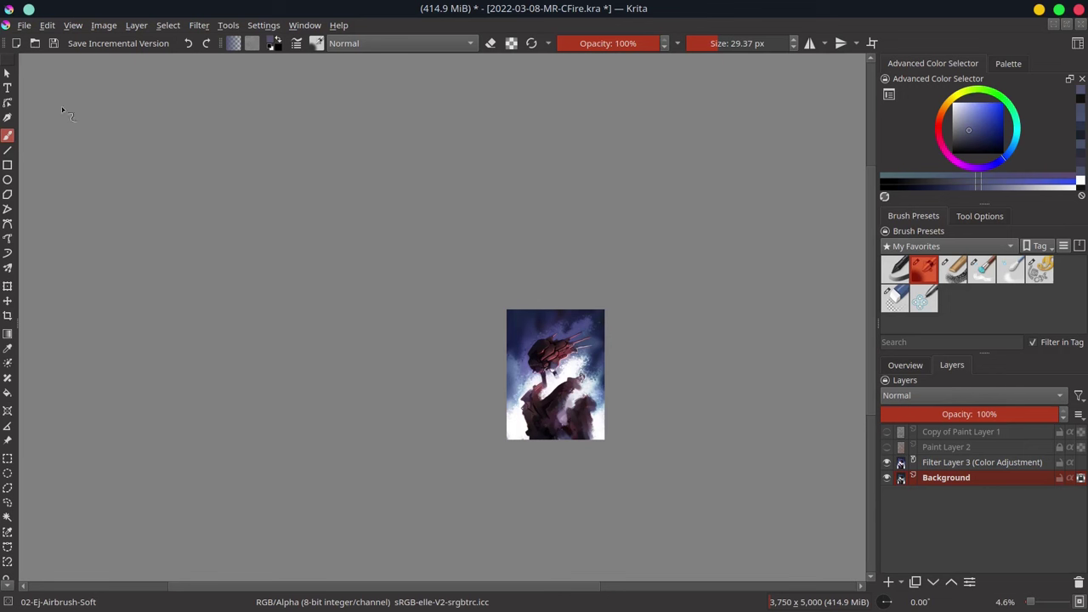
click(56, 44)
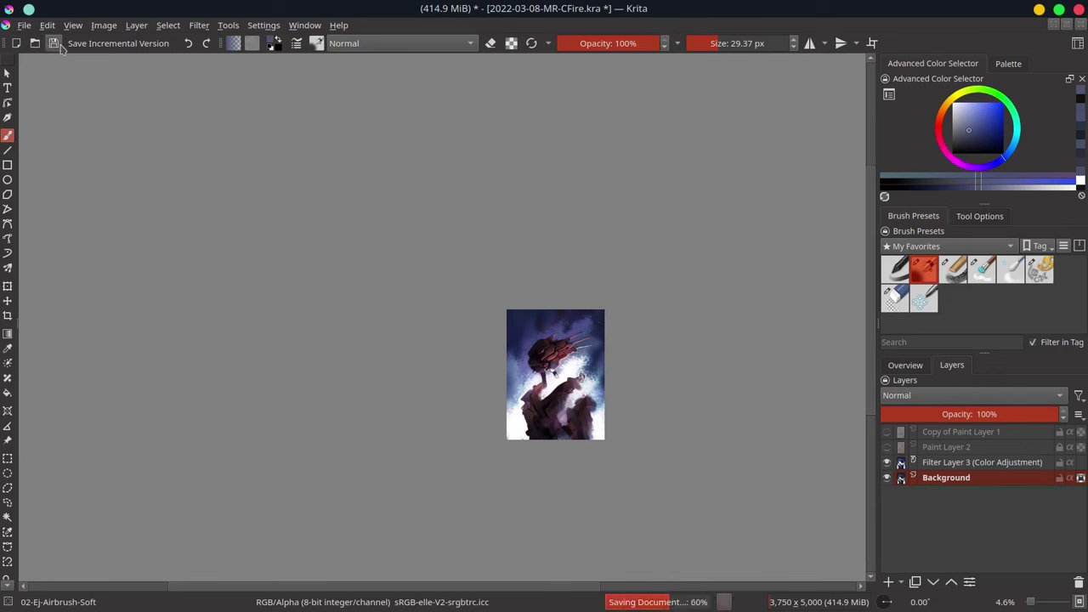